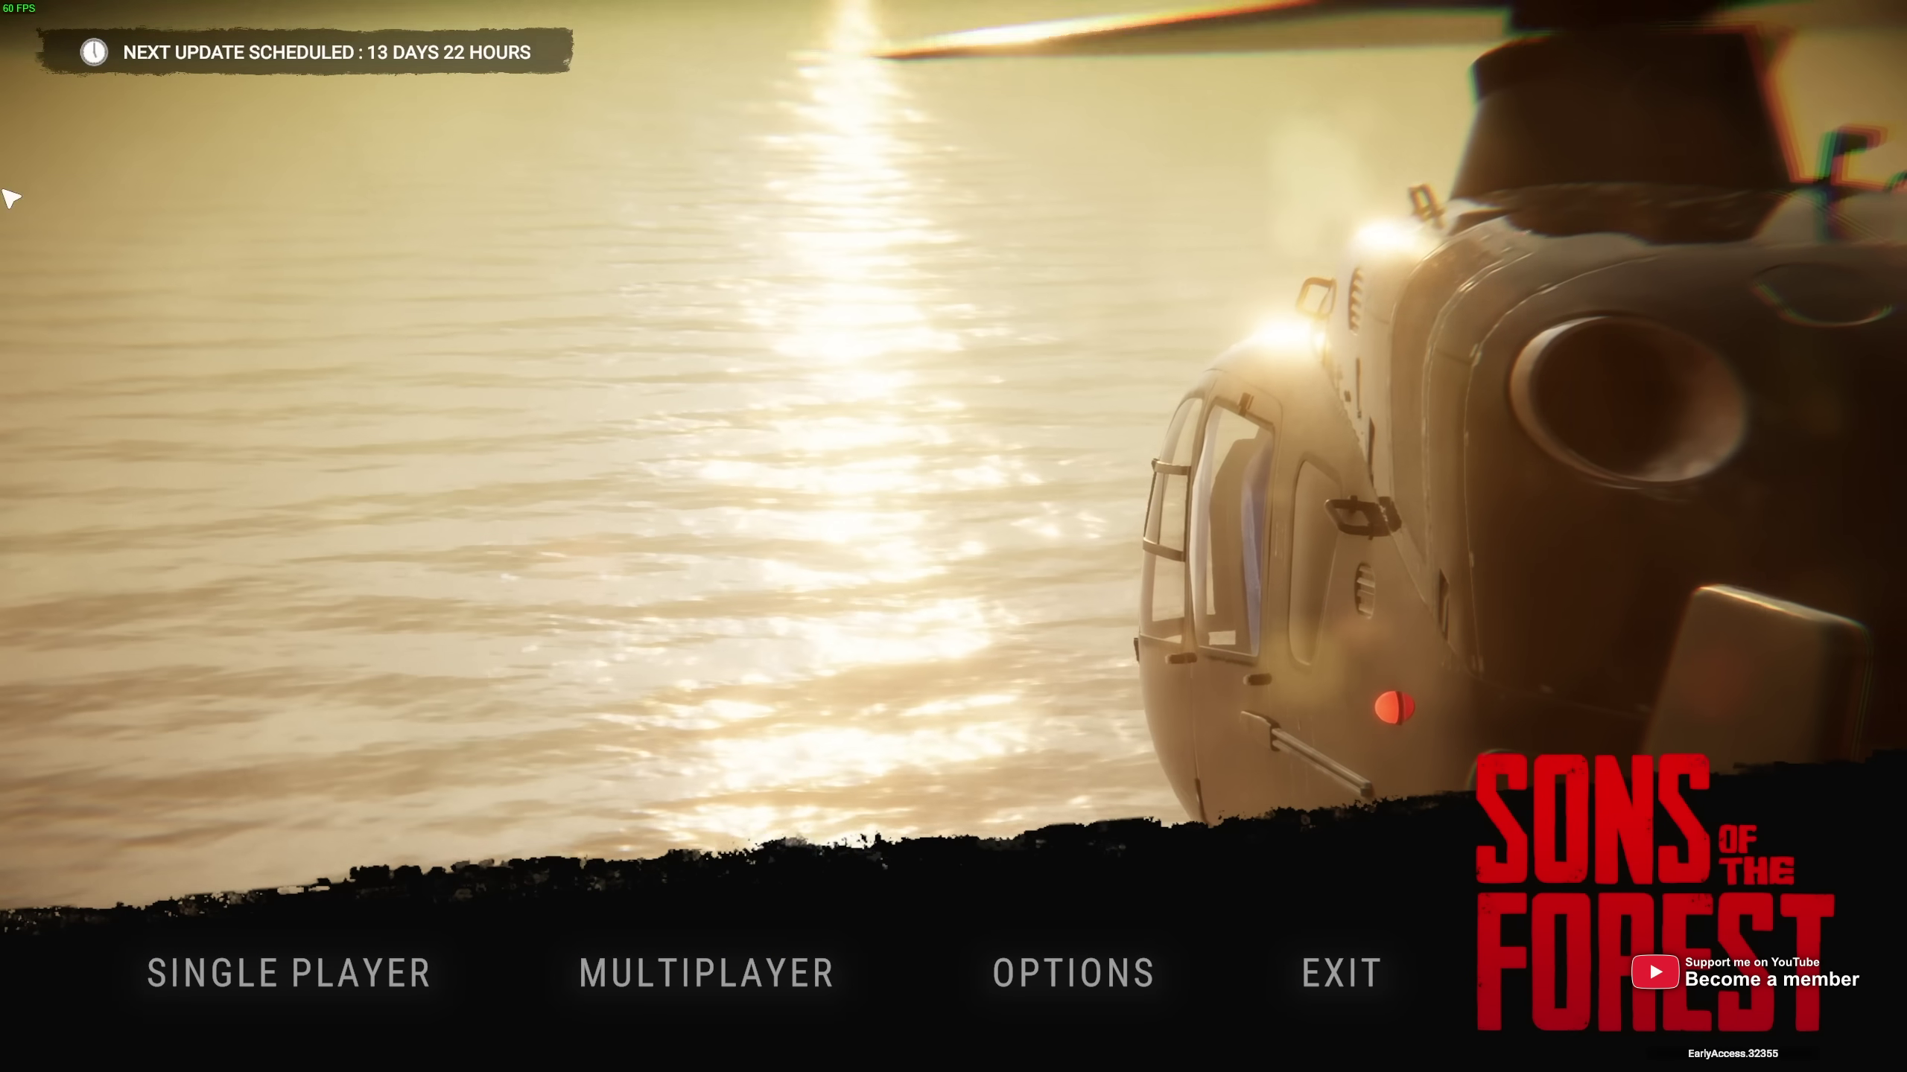
In the options, try a lower Max FPS cap, then return it to MAX and apply the display settings.
{"action": "left_click", "coordinate": [1049, 969]}
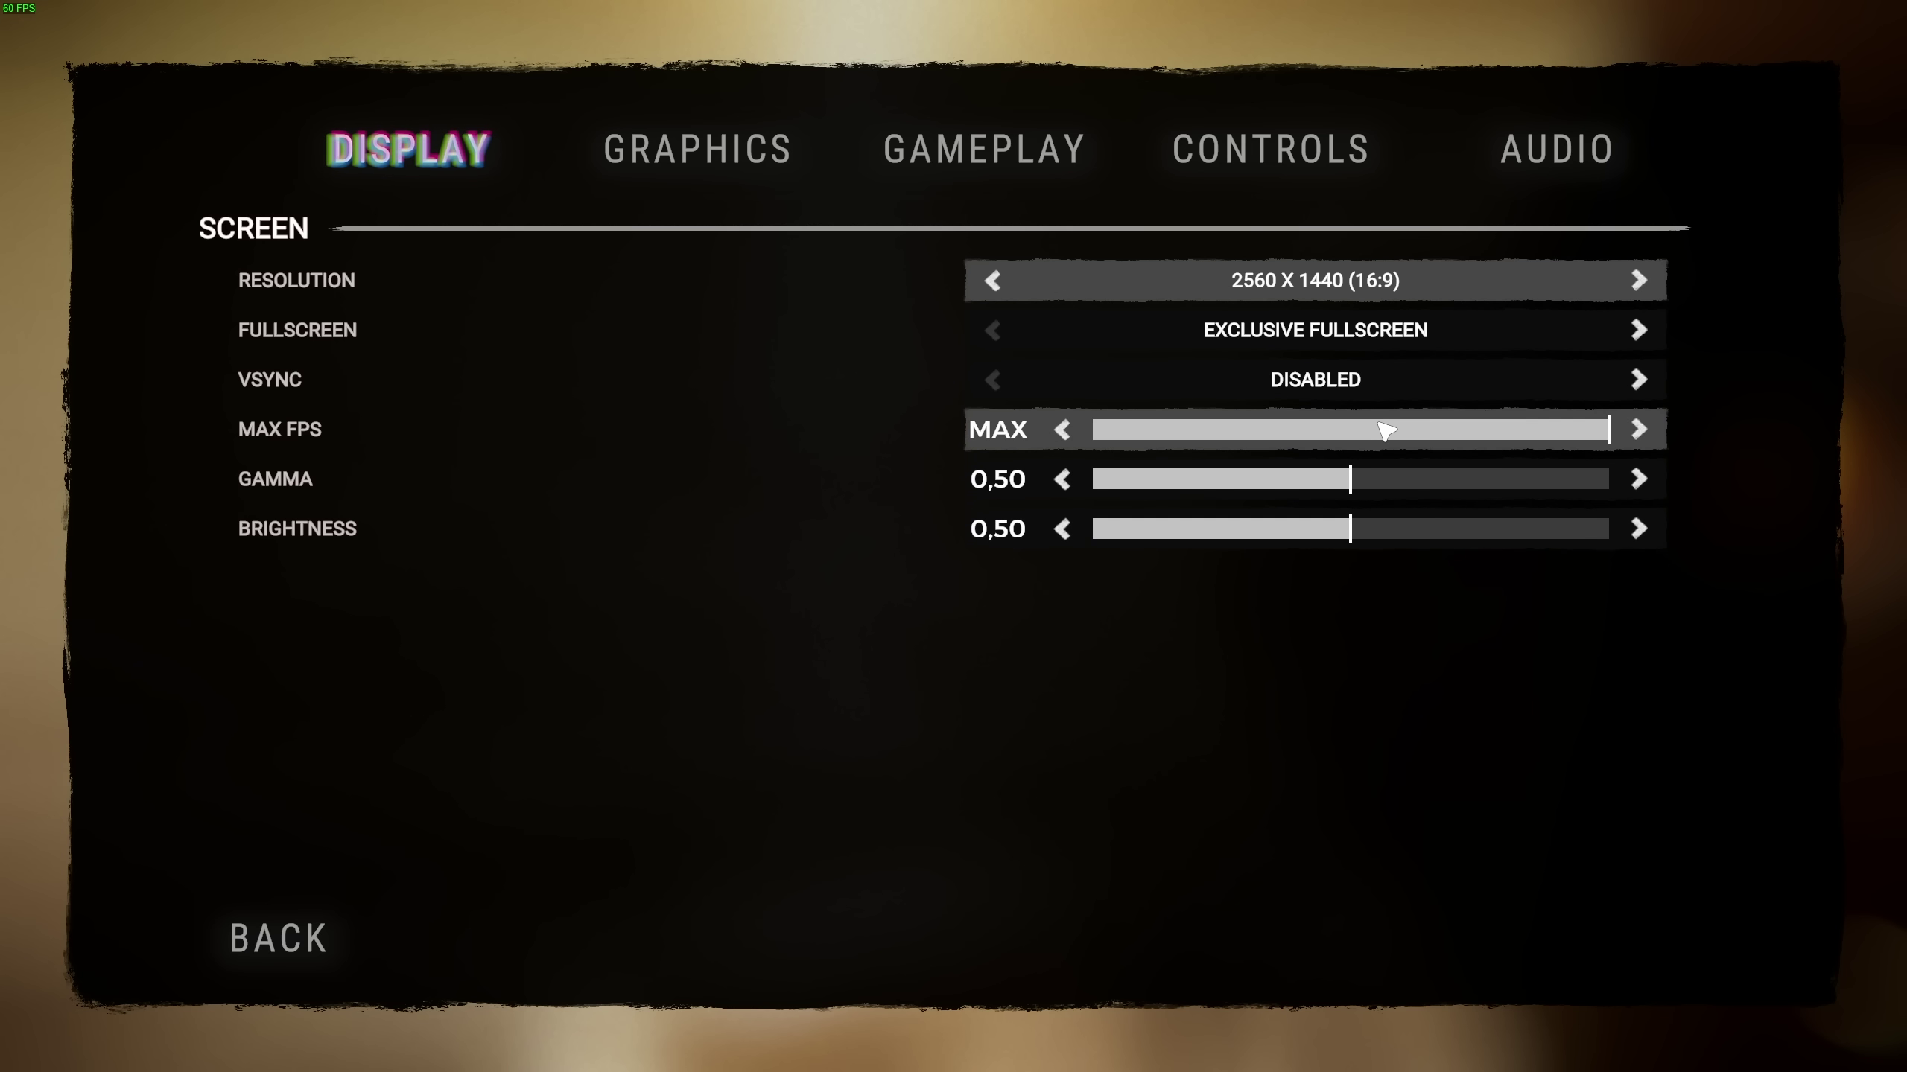
{"action": "left_click_drag", "start_coordinate": [1374, 439], "coordinate": [1193, 435]}
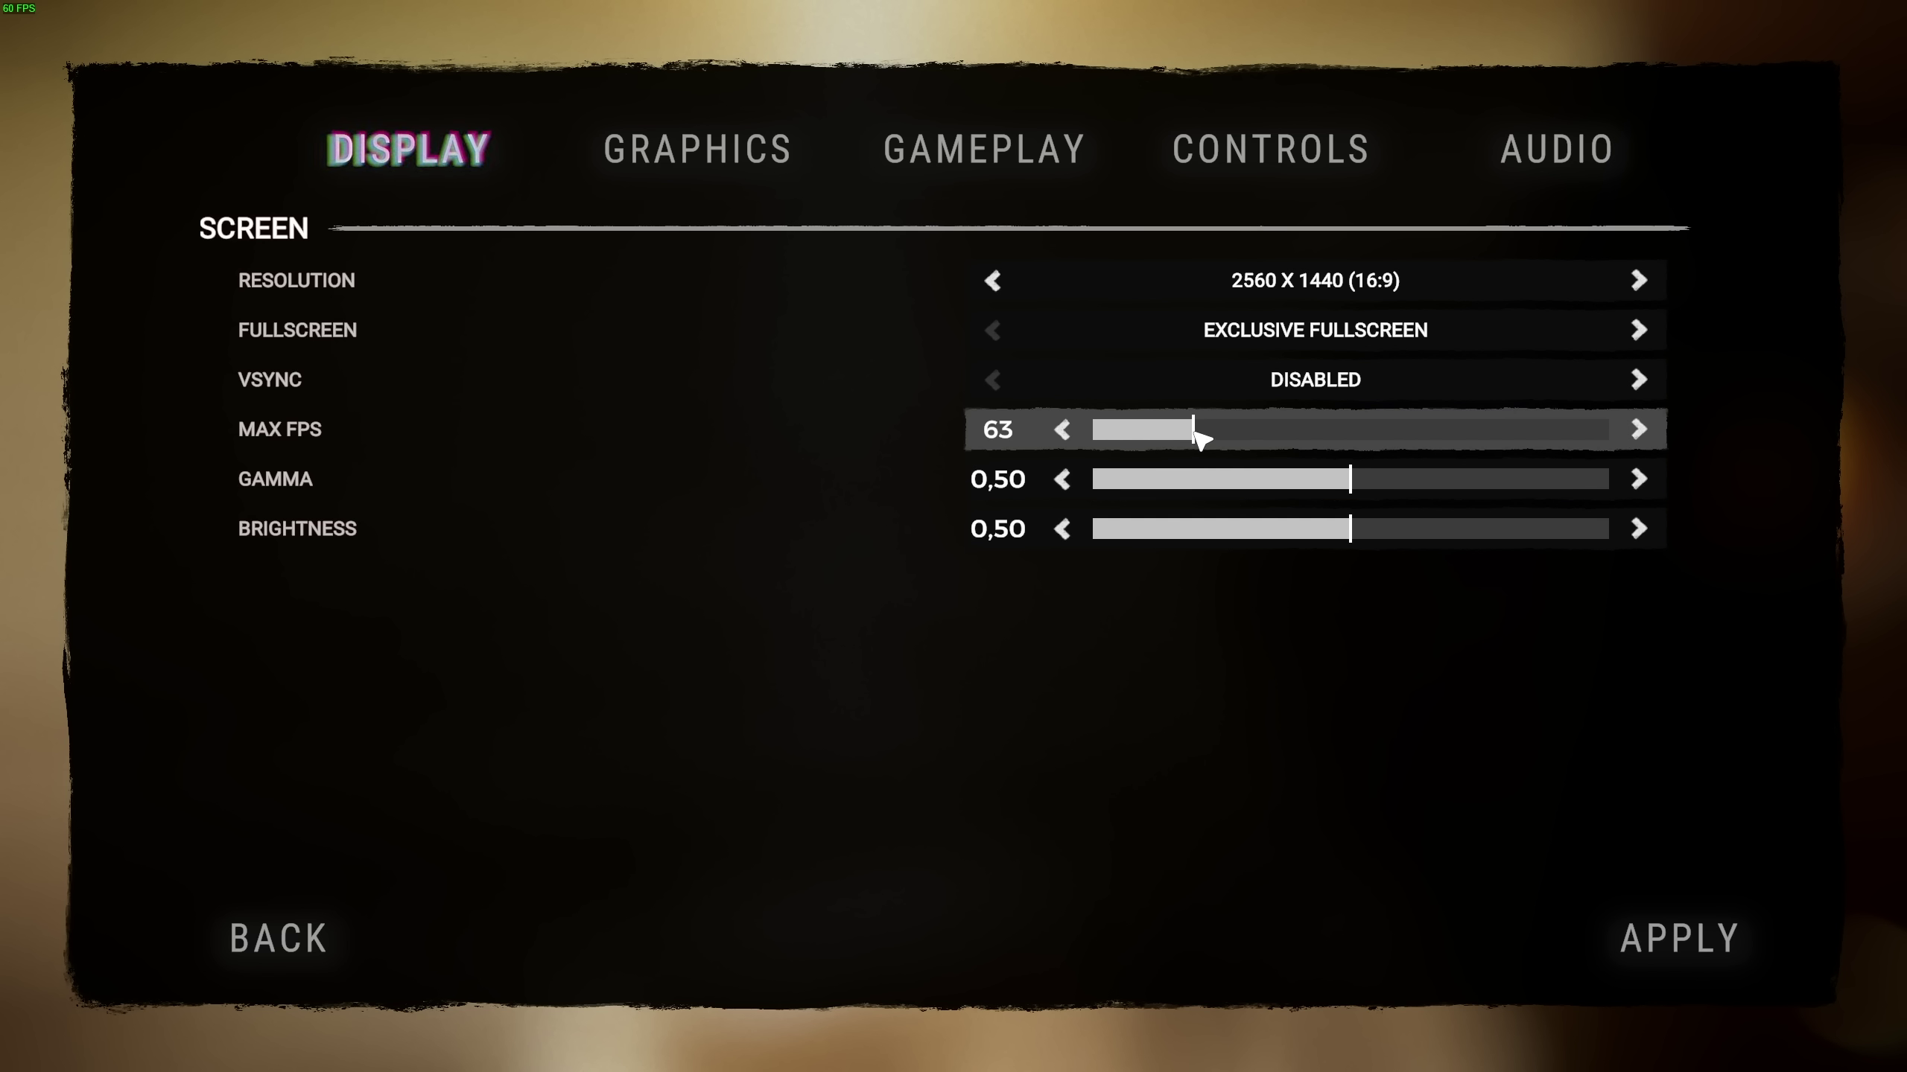
{"action": "left_click_drag", "start_coordinate": [1195, 433], "coordinate": [1668, 439]}
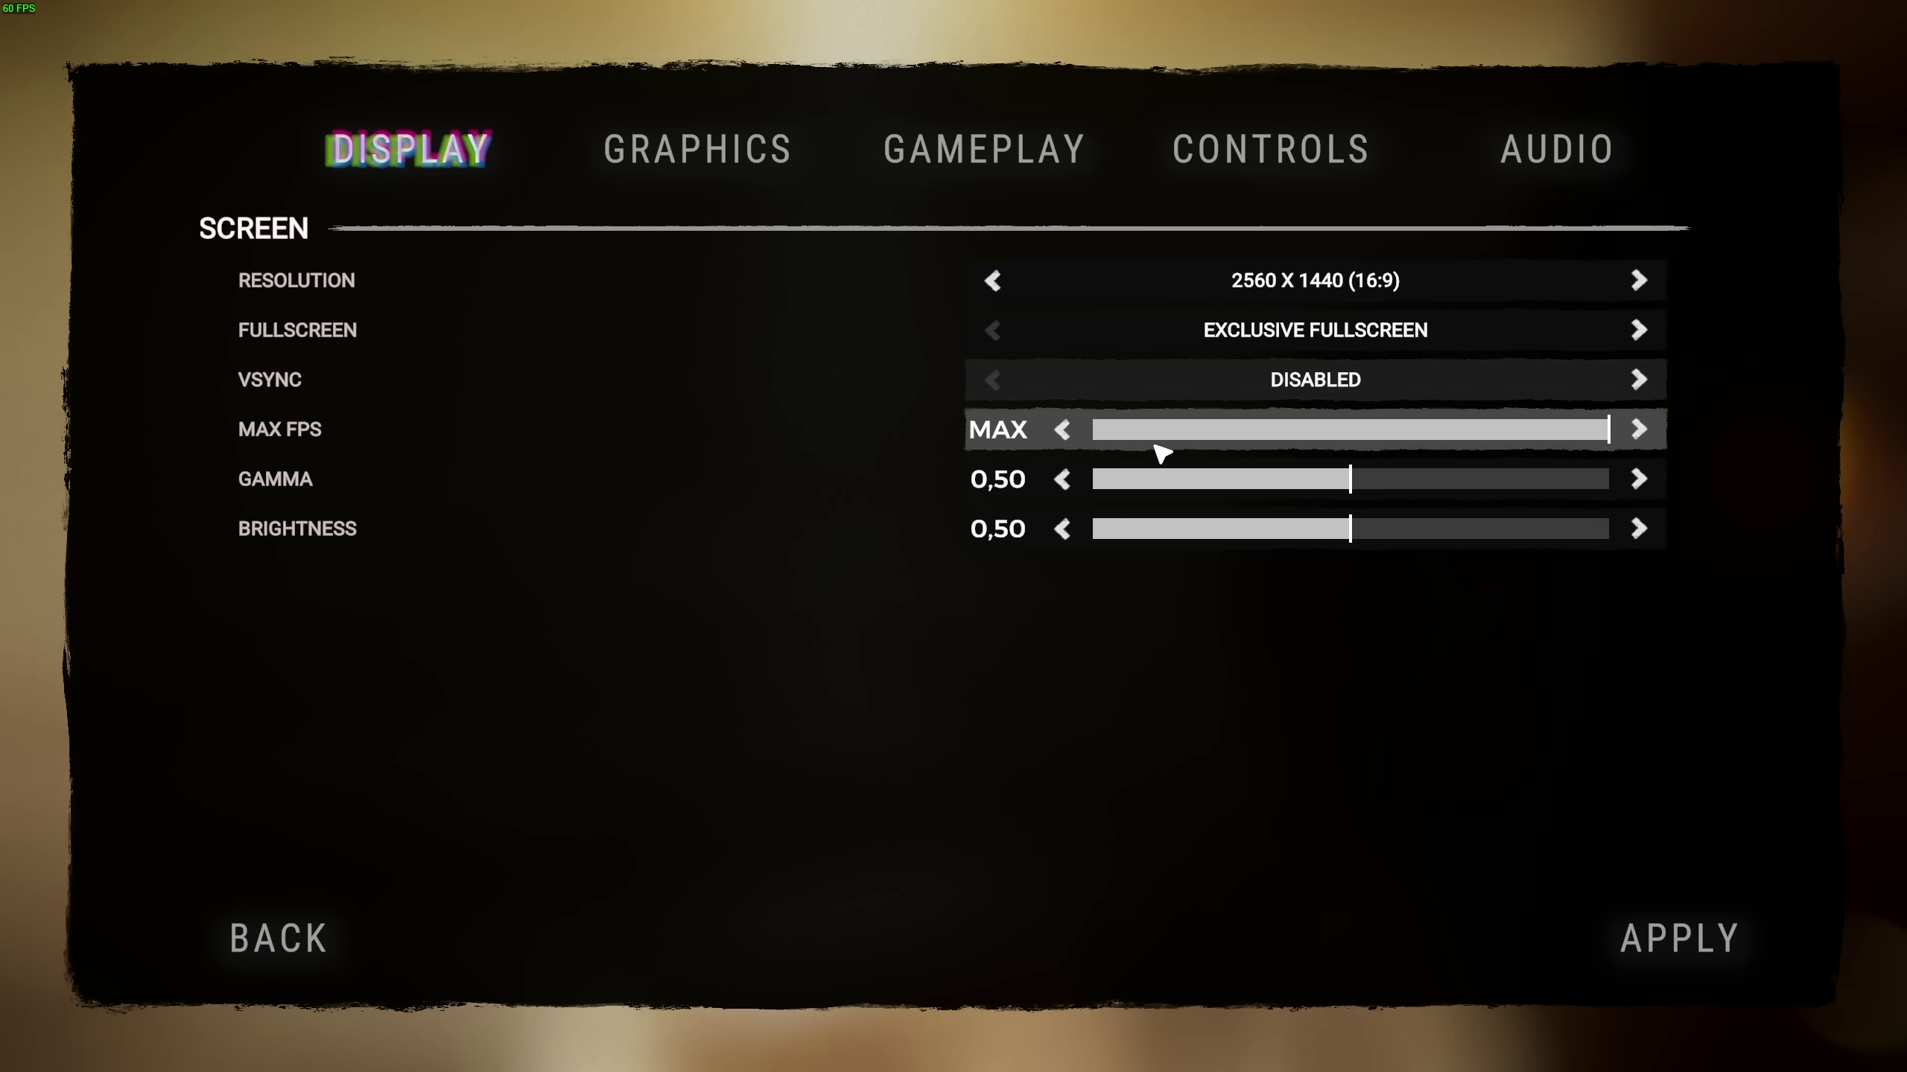
{"action": "left_click", "coordinate": [1727, 937]}
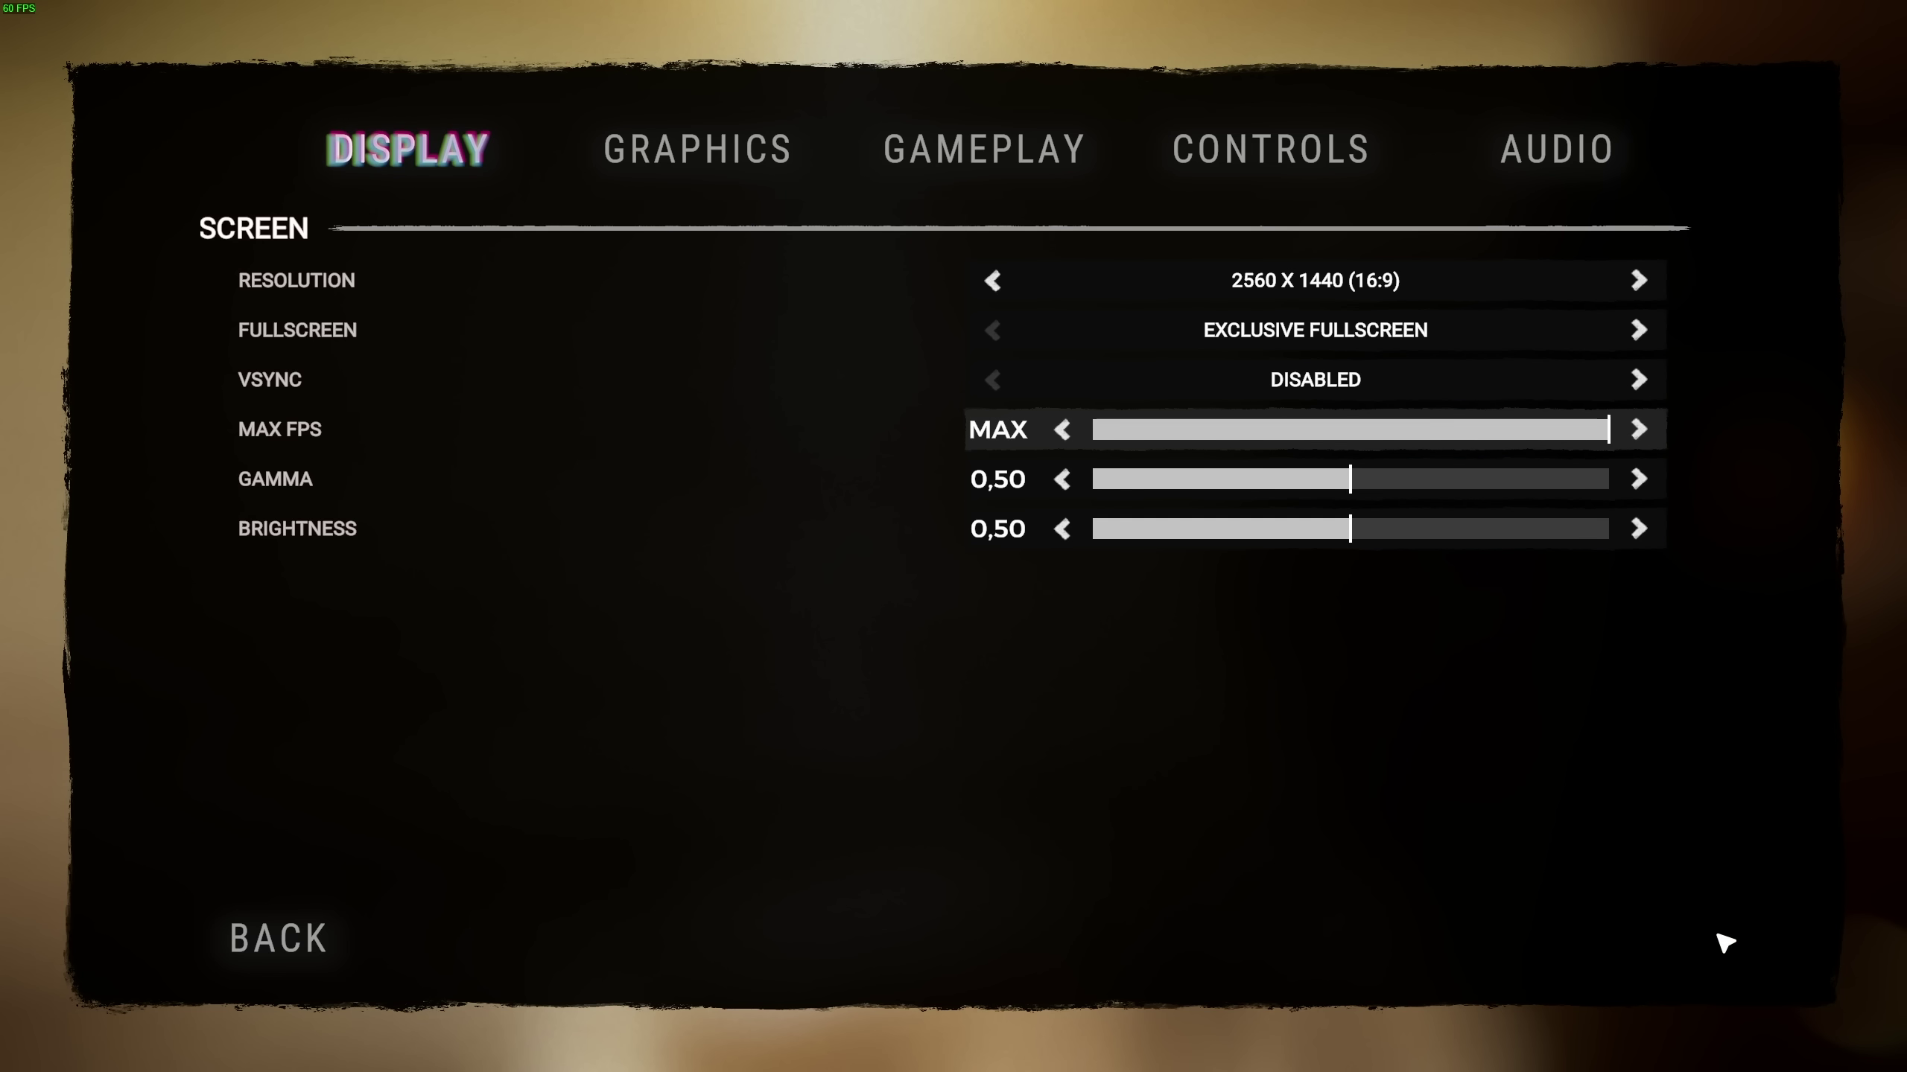
Review the Graphics list and set Draw Distance to MEDIUM instead of HIGH.
{"action": "left_click", "coordinate": [729, 176]}
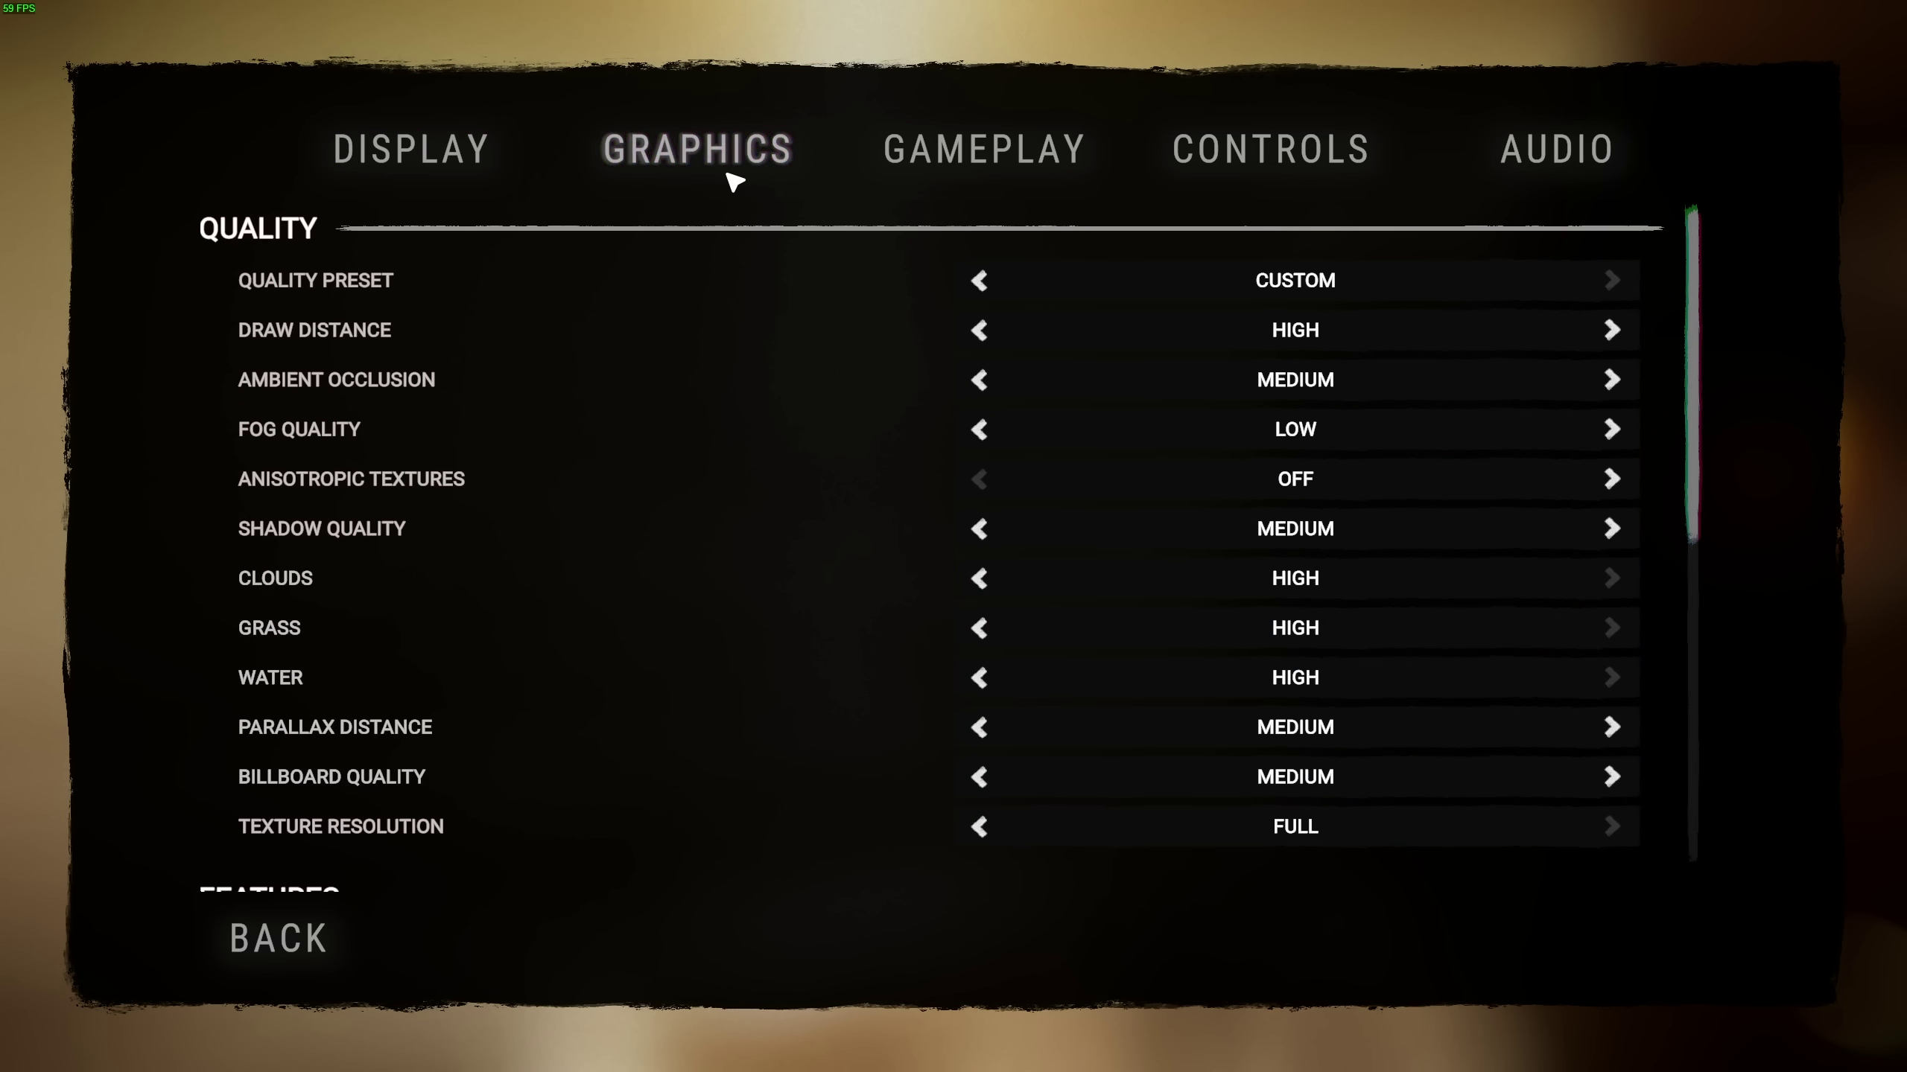
{"action": "scroll", "coordinate": [979, 471], "scroll_direction": "down", "scroll_amount": 10}
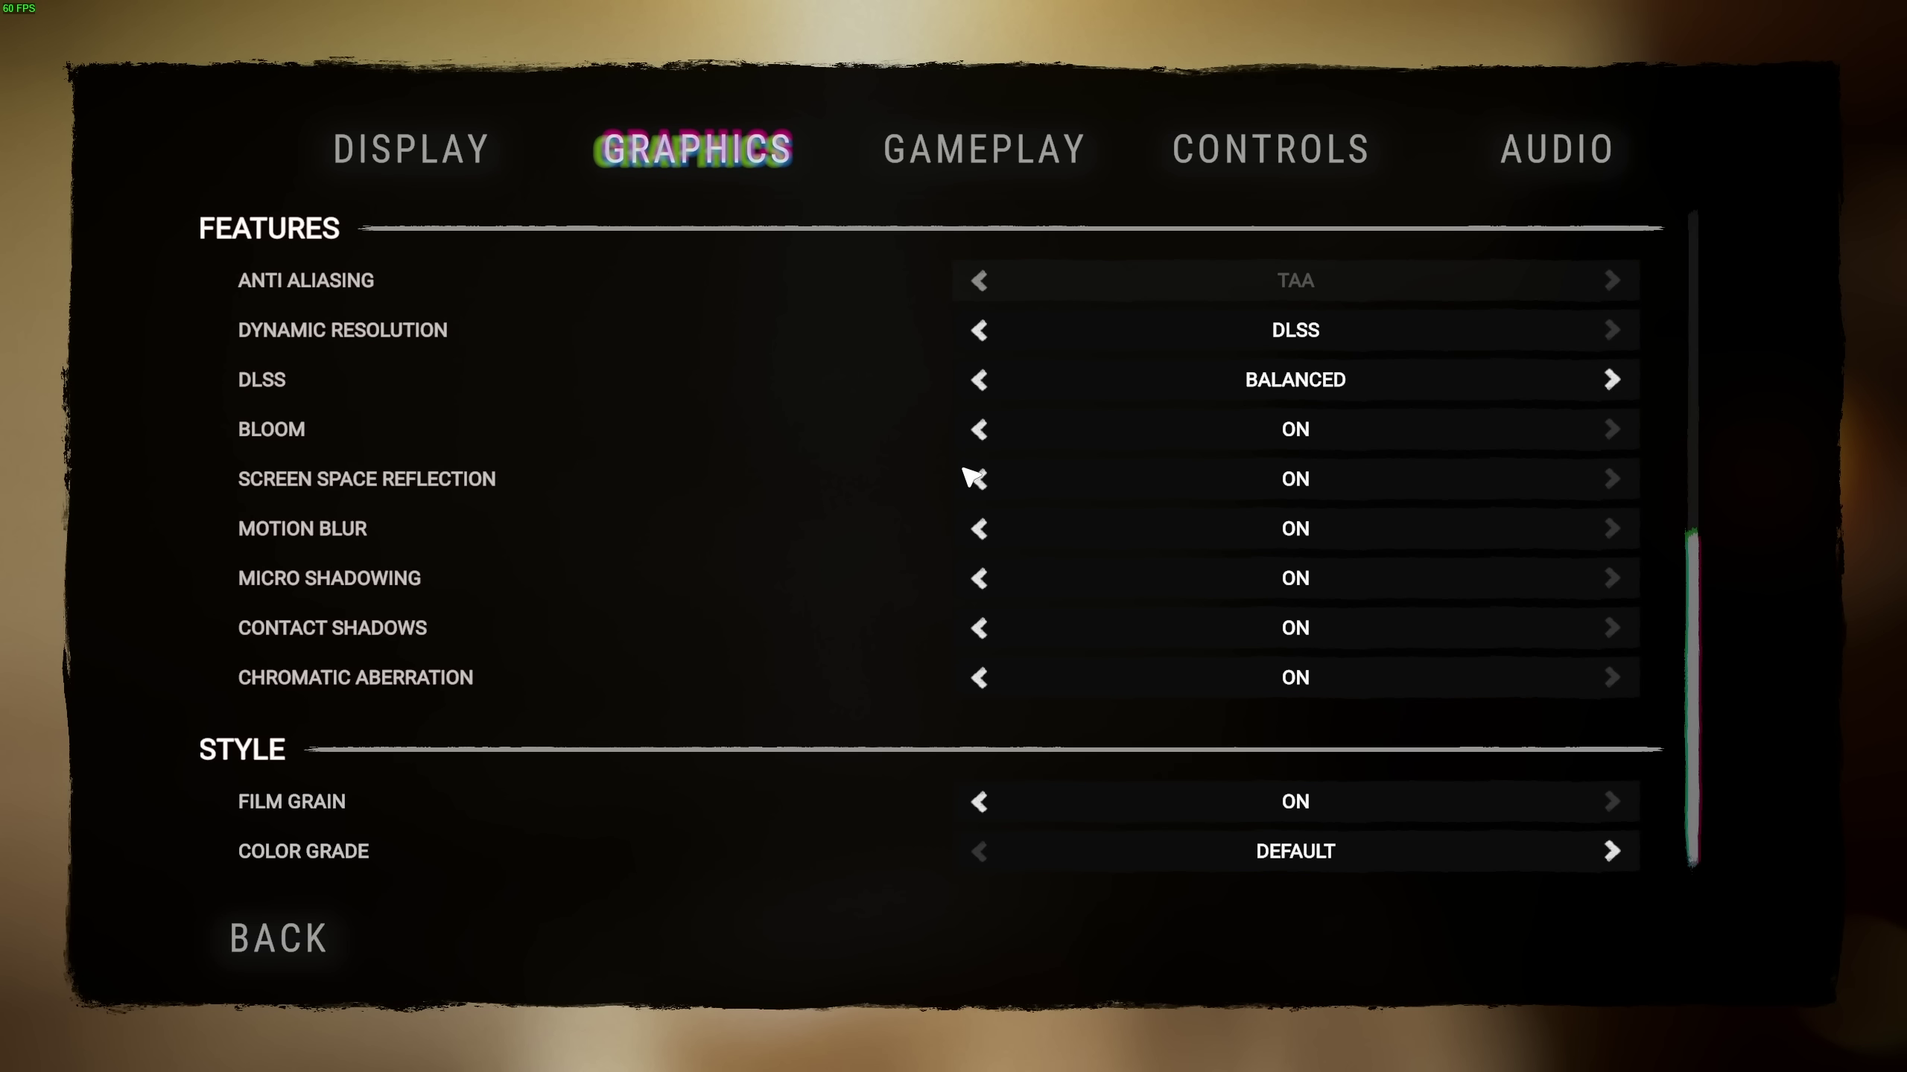
{"action": "scroll", "coordinate": [833, 796], "scroll_direction": "up", "scroll_amount": 10}
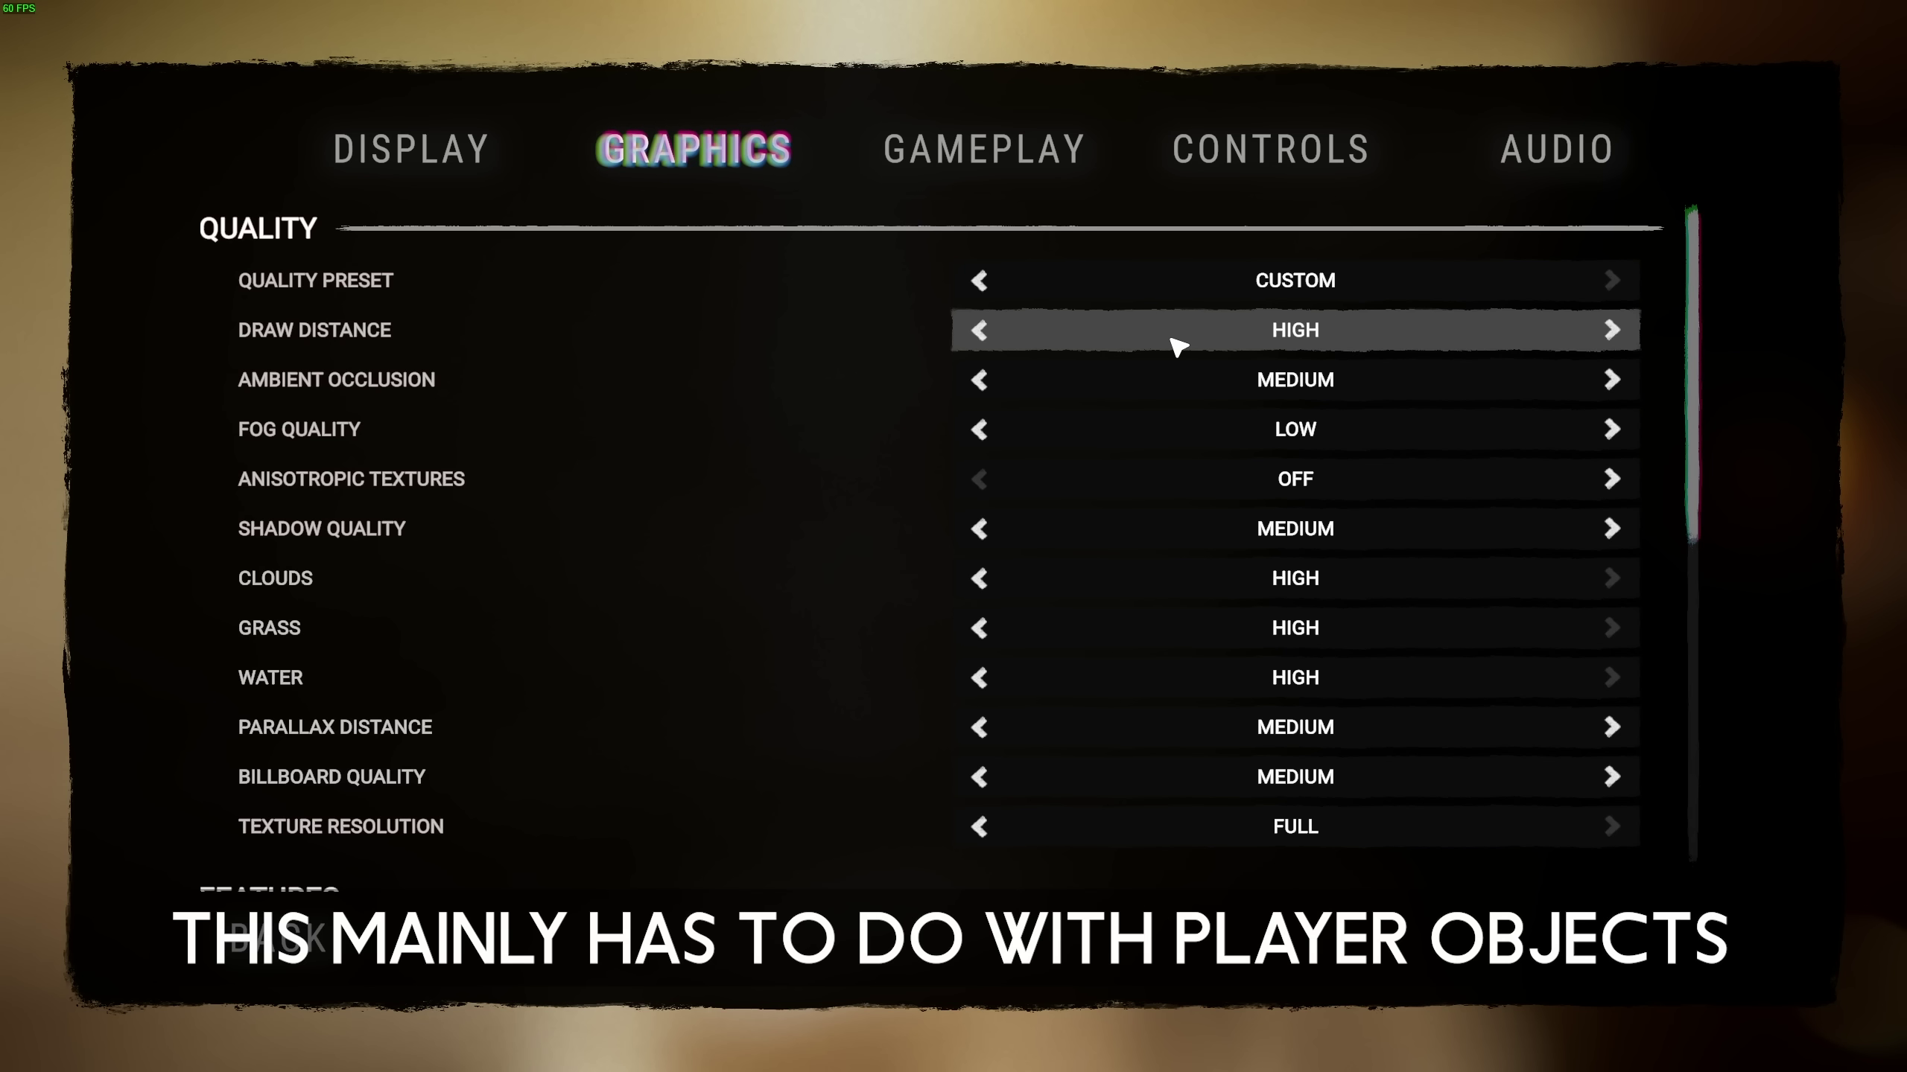
{"action": "left_click", "coordinate": [984, 331]}
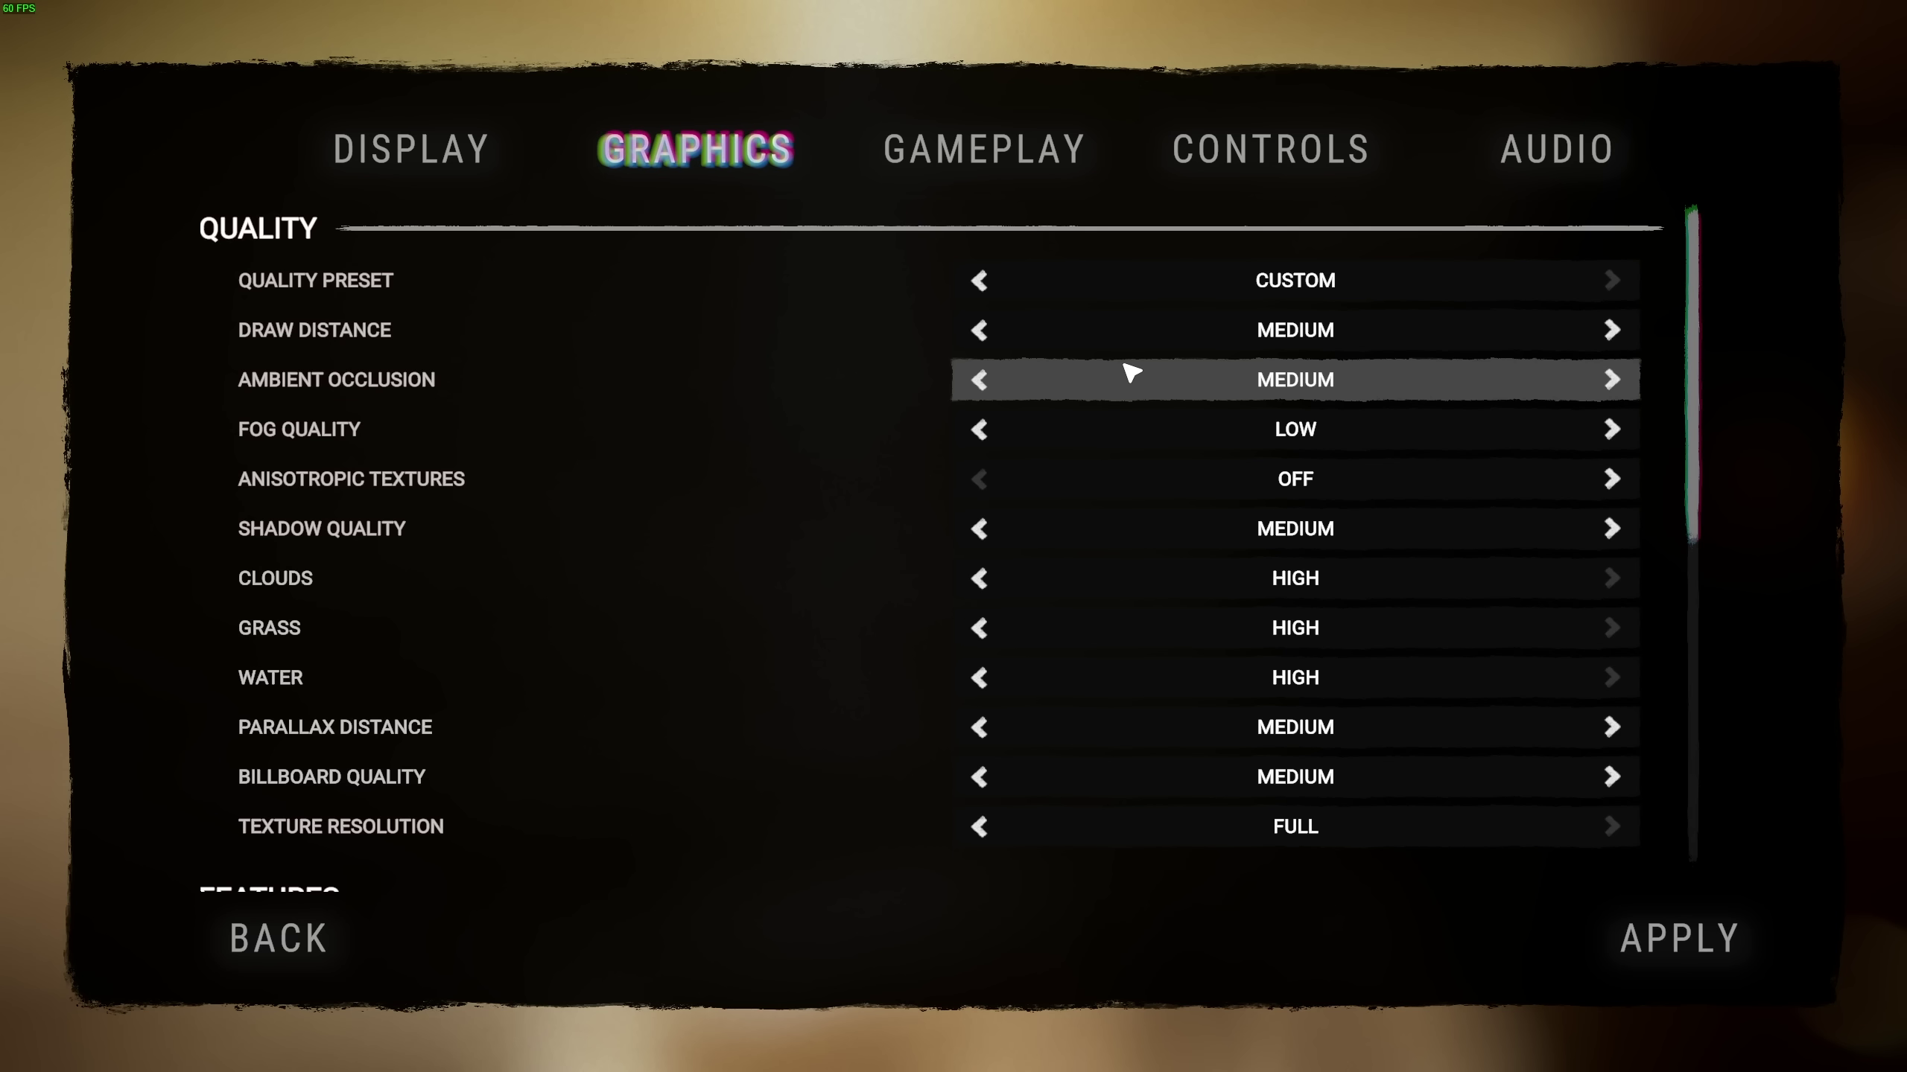
Set Ambient Occlusion to LOW, Fog Quality to LOW and Anisotropic Textures to ON.
{"action": "left_click", "coordinate": [983, 379]}
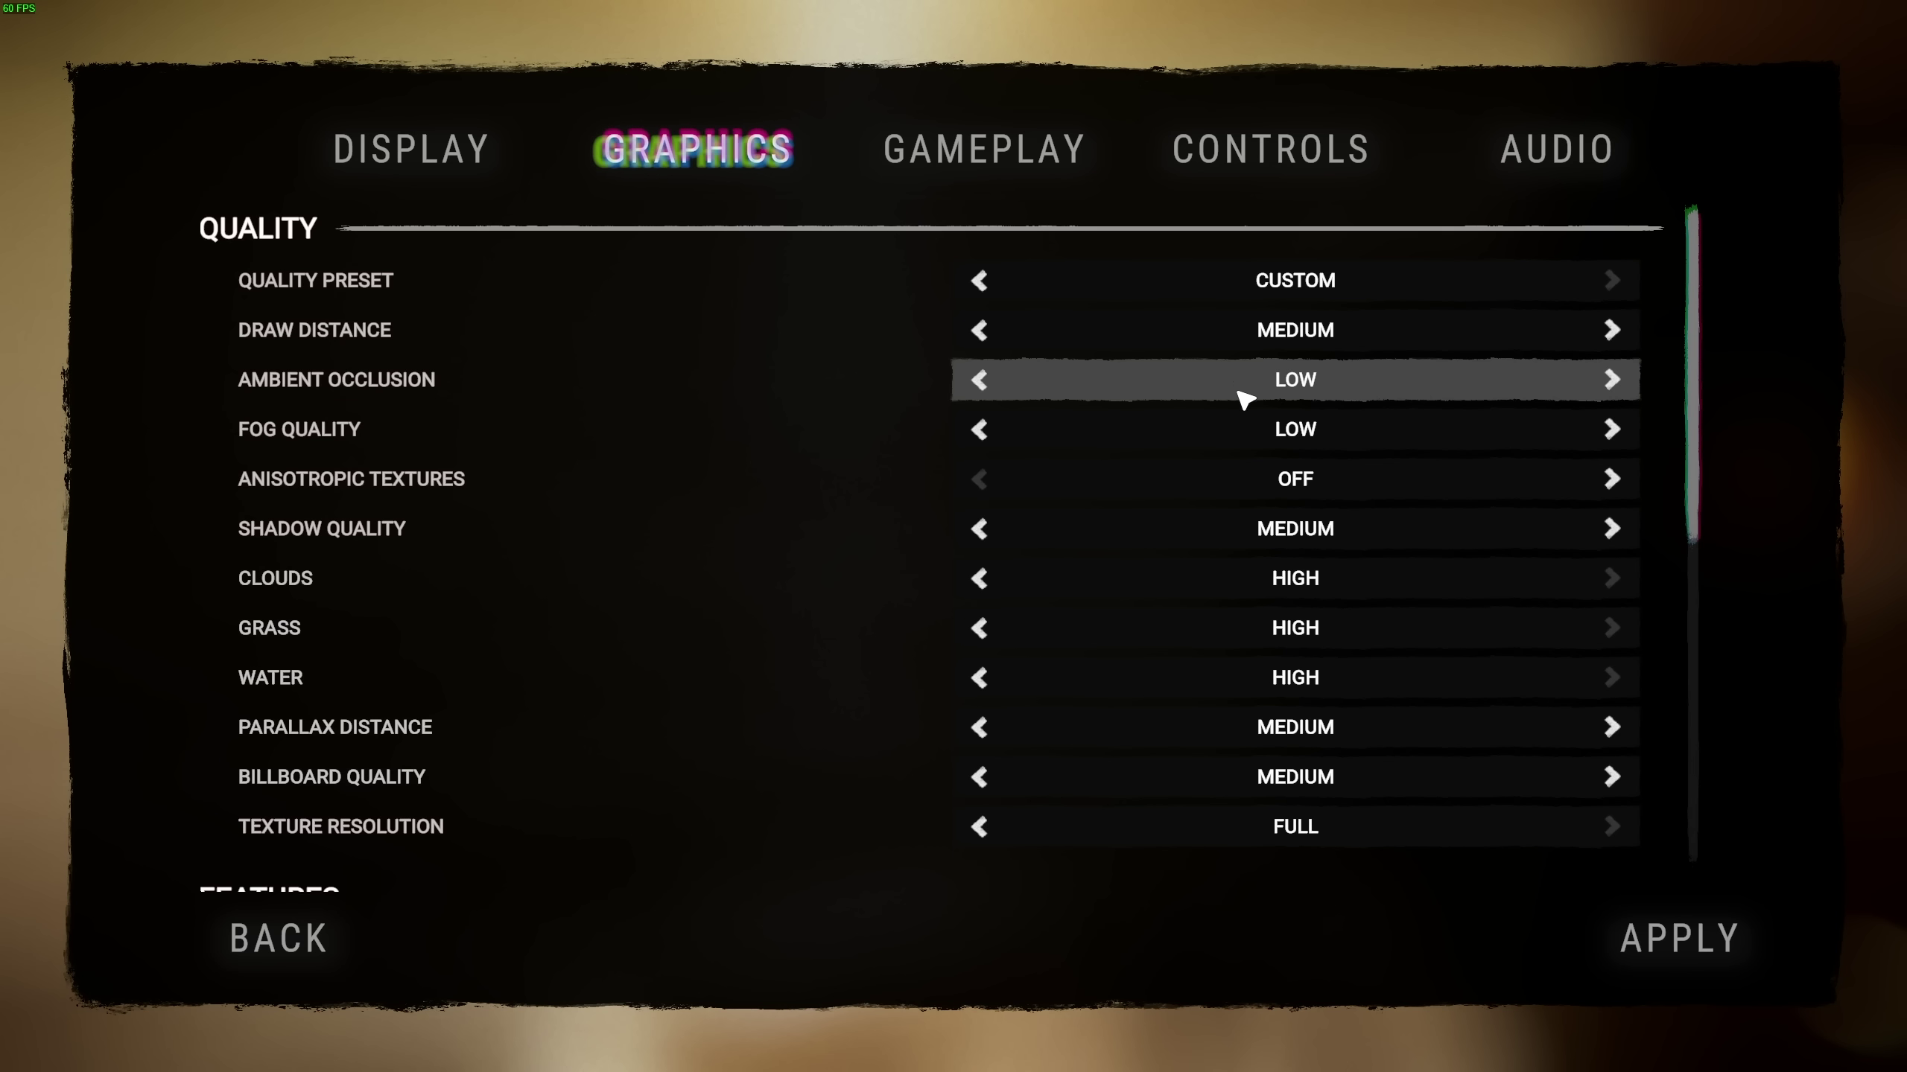
{"action": "left_click", "coordinate": [979, 430]}
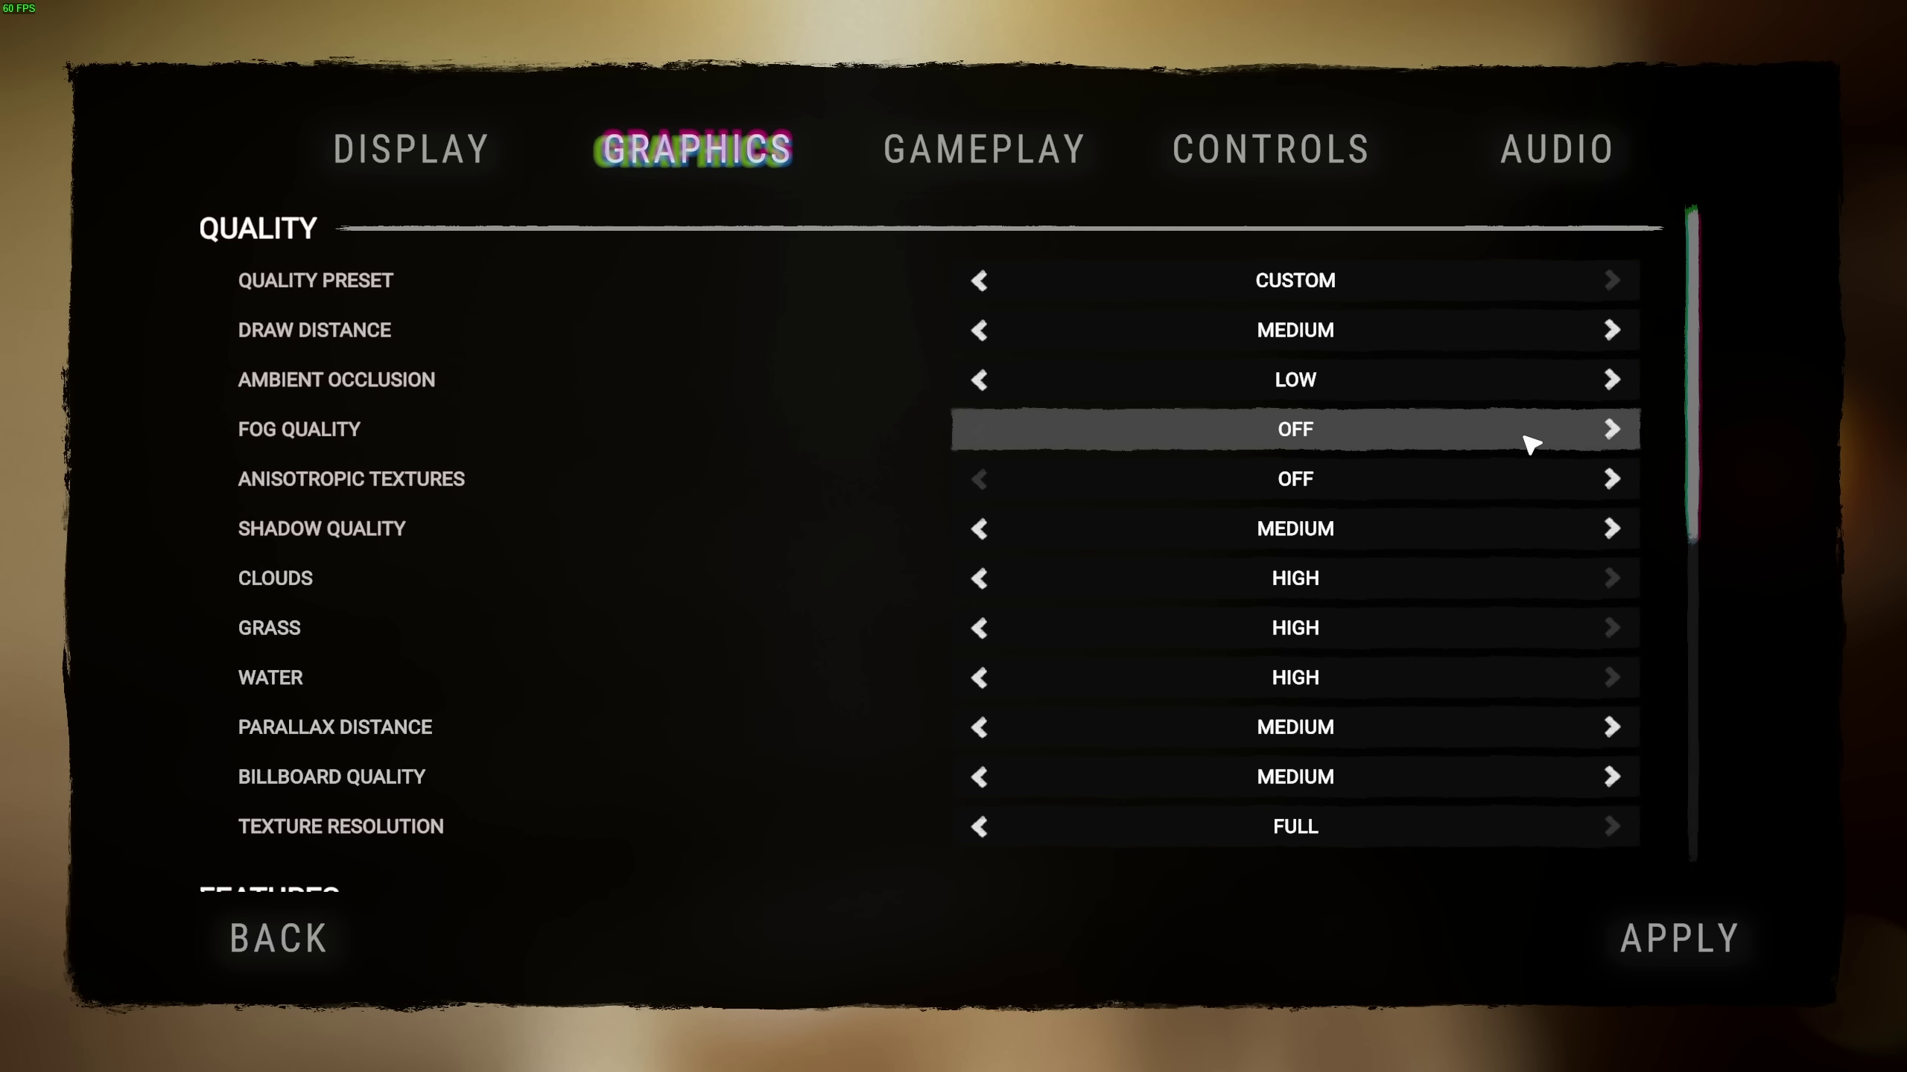
{"action": "left_click", "coordinate": [1611, 430]}
{"action": "left_click", "coordinate": [1611, 430]}
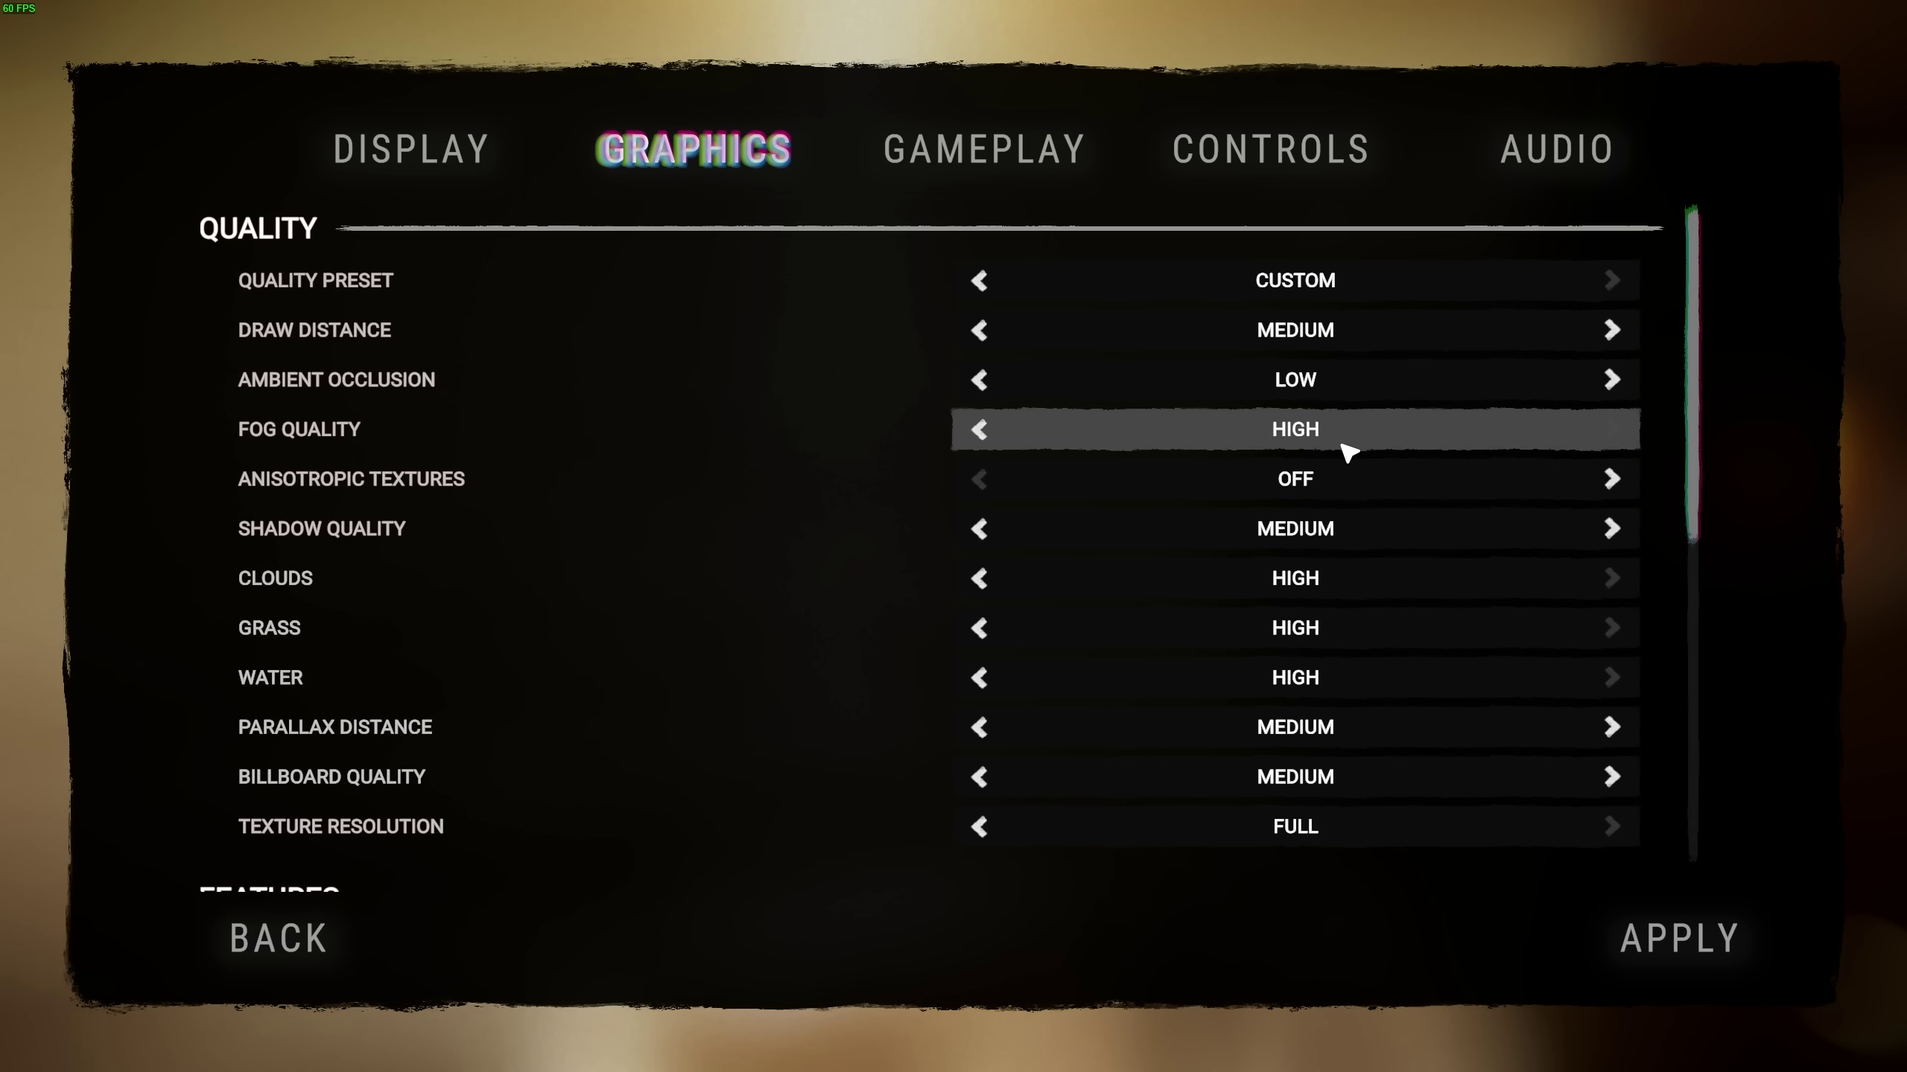
{"action": "left_click", "coordinate": [979, 430]}
{"action": "left_click", "coordinate": [978, 429]}
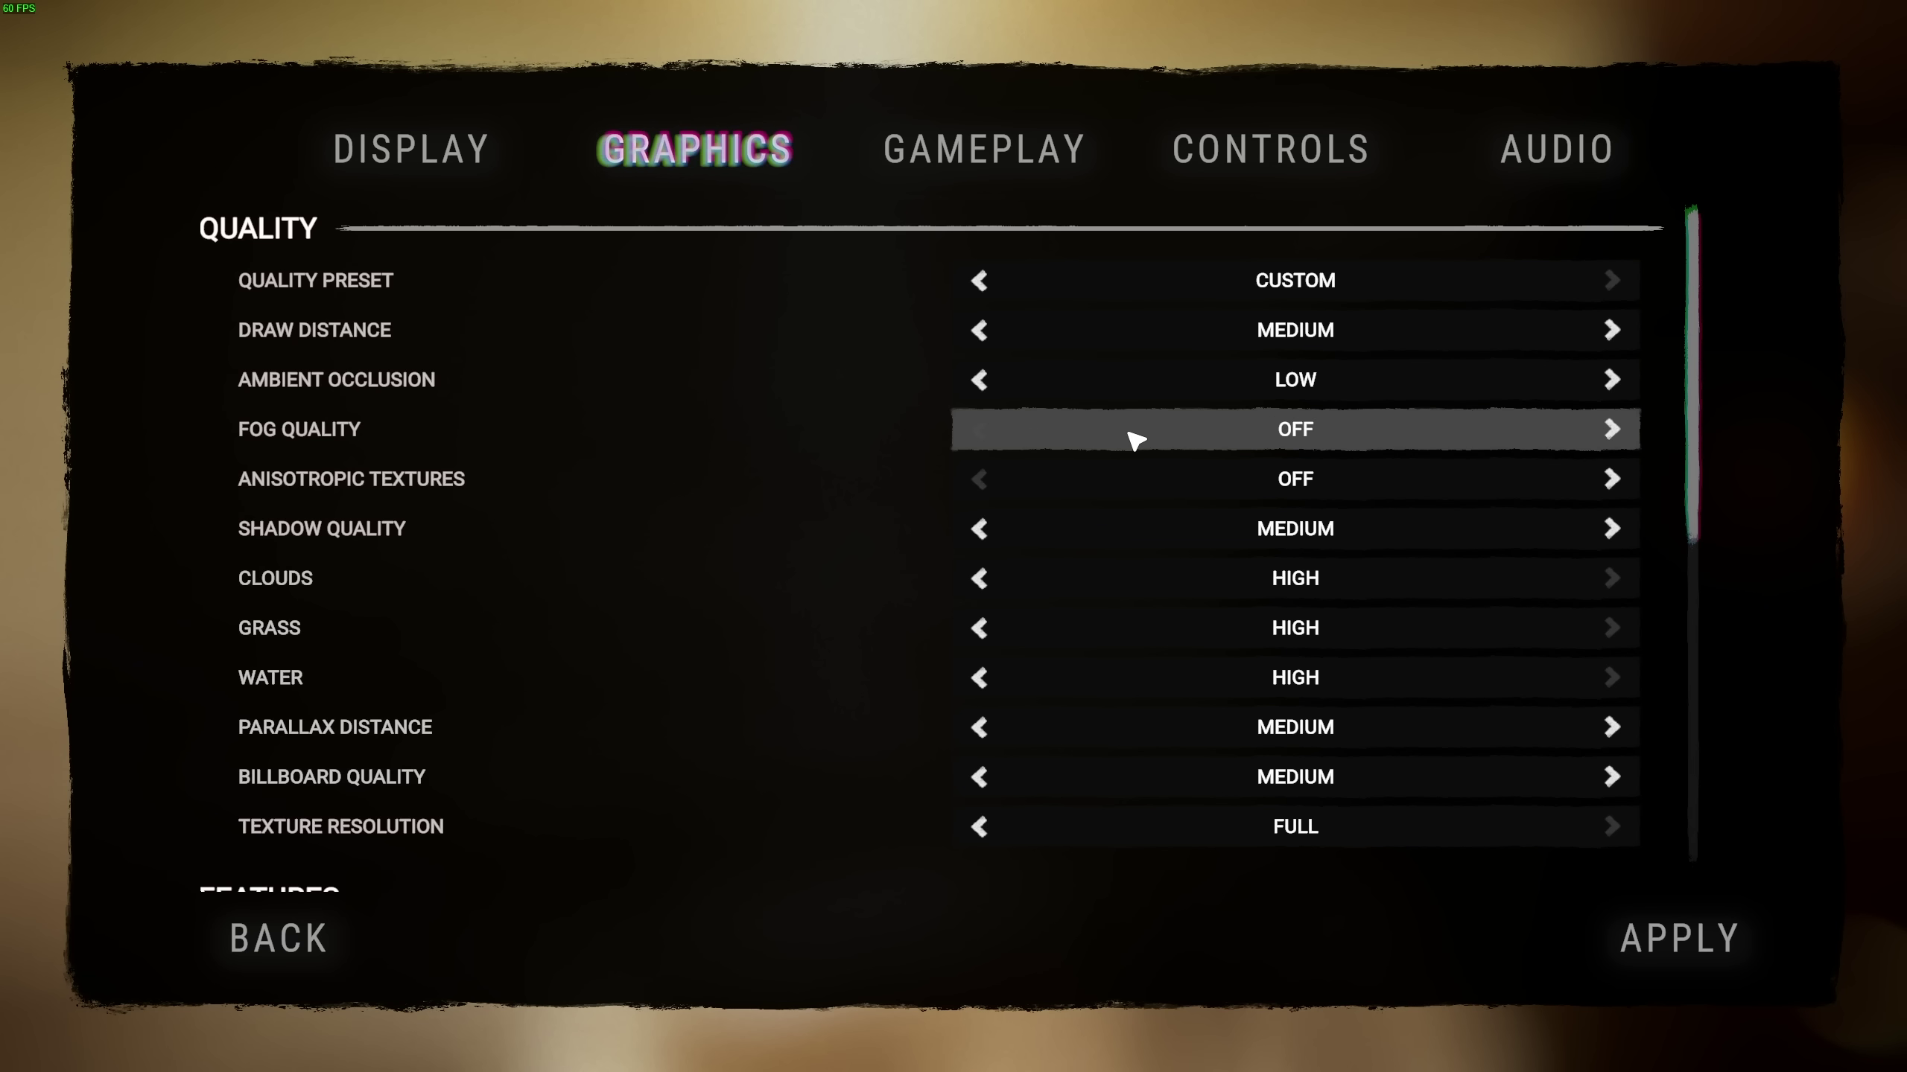
{"action": "left_click", "coordinate": [1610, 430]}
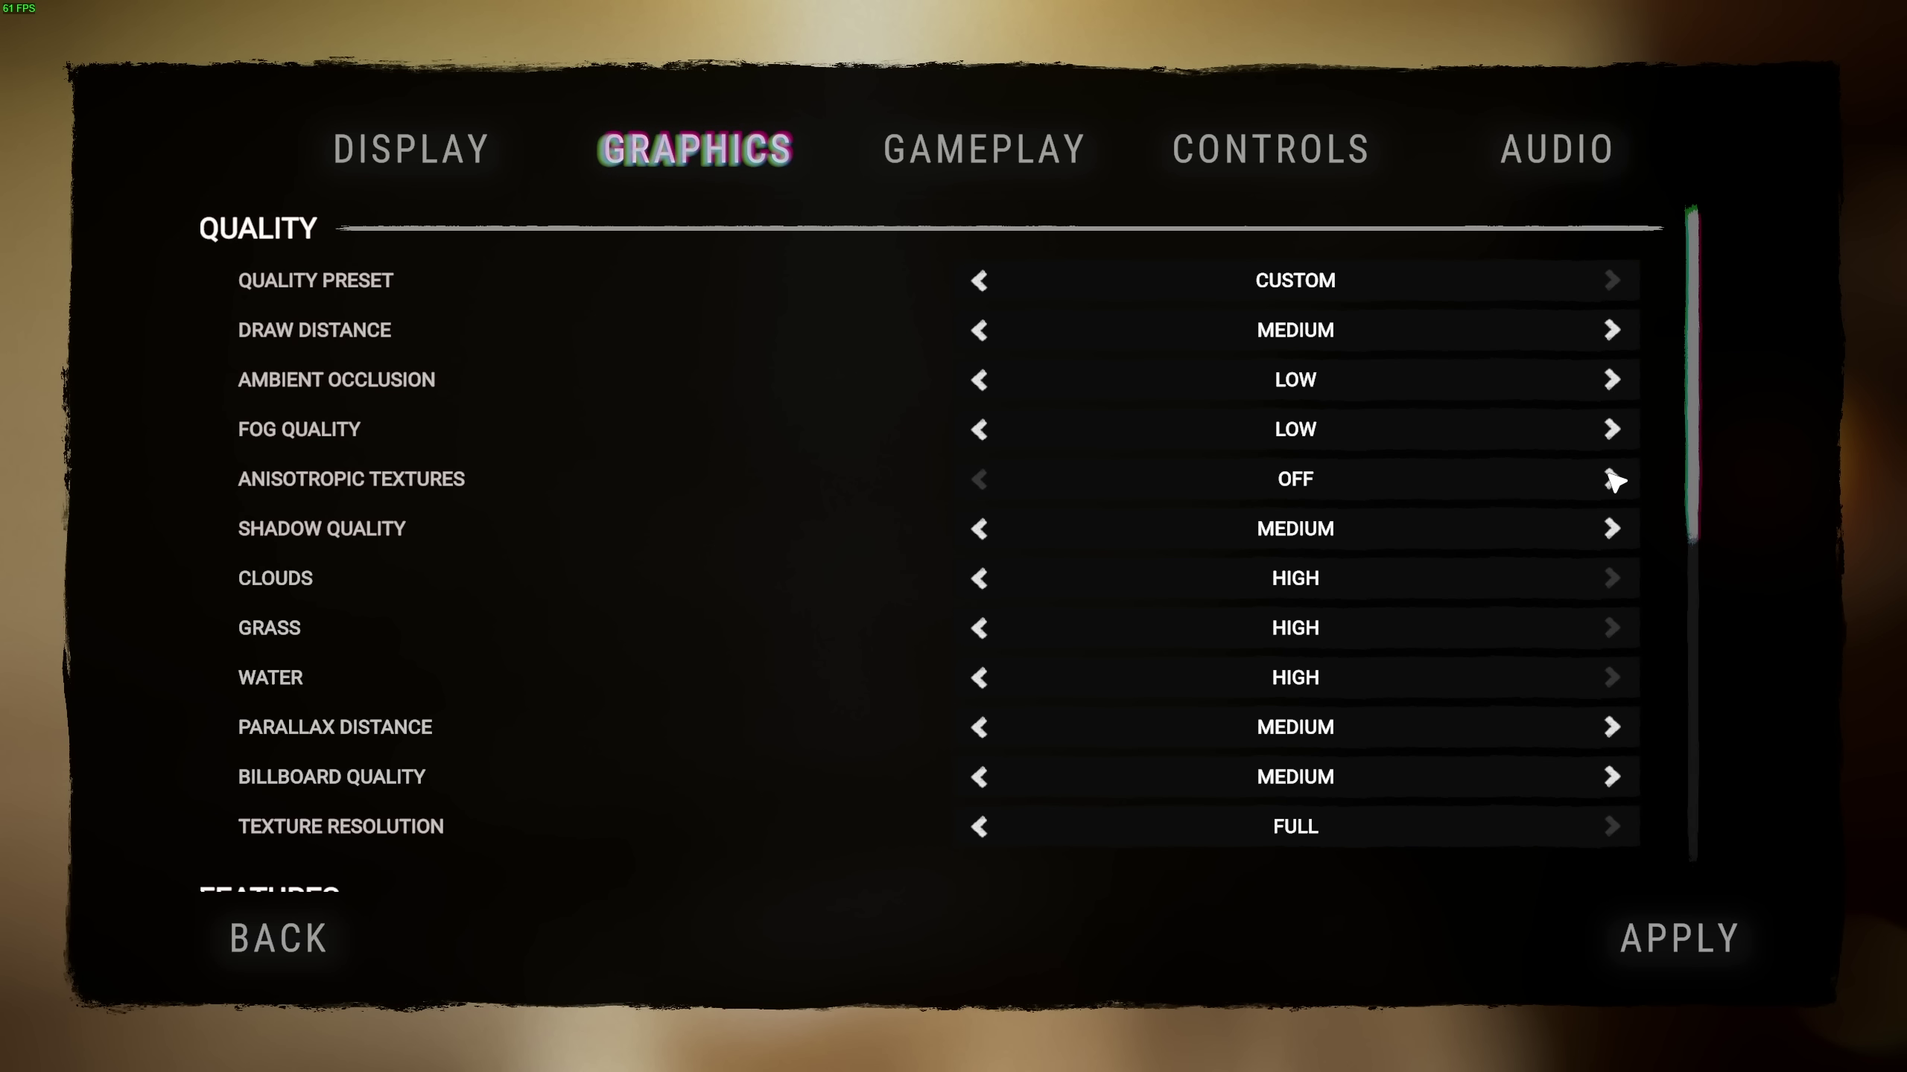
{"action": "left_click", "coordinate": [1611, 479]}
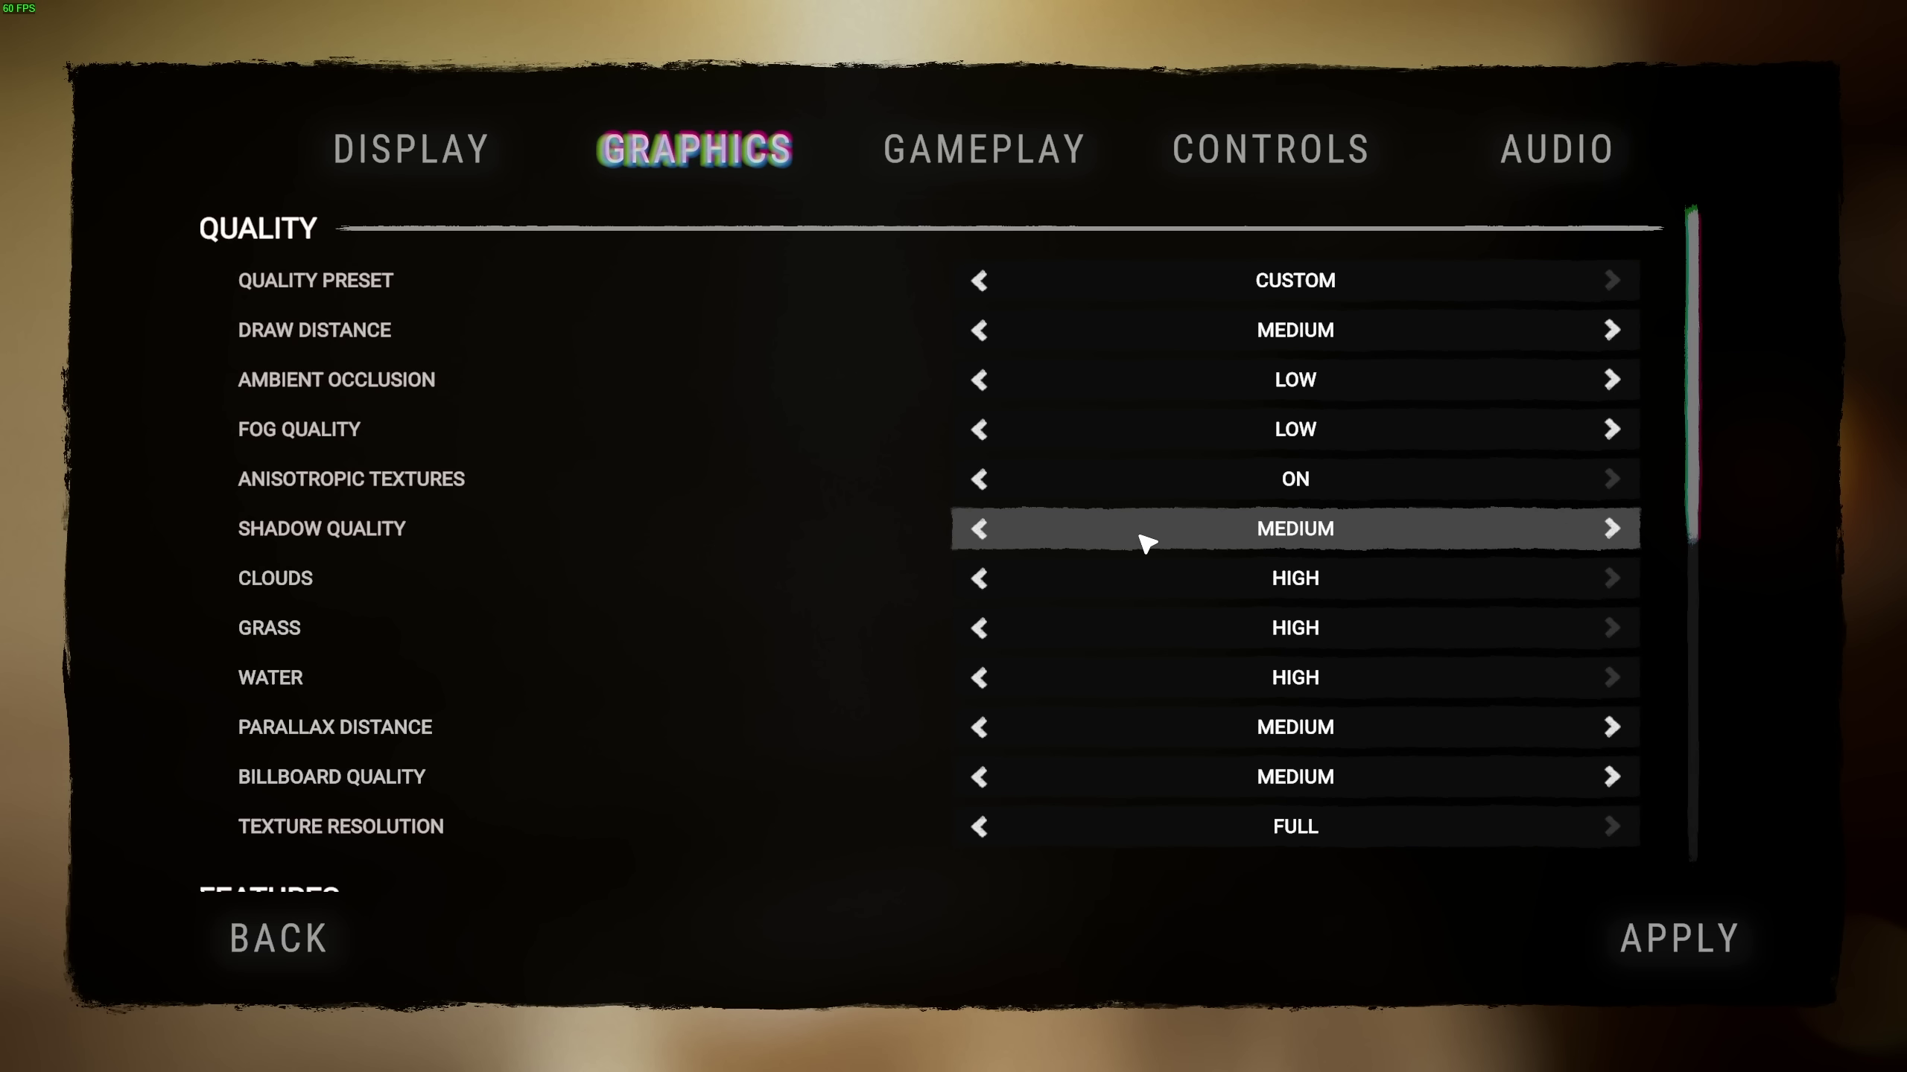
Set Shadow Quality to LOW, stepping back up from ULTRA LOW.
{"action": "left_click", "coordinate": [980, 529]}
{"action": "left_click", "coordinate": [981, 532]}
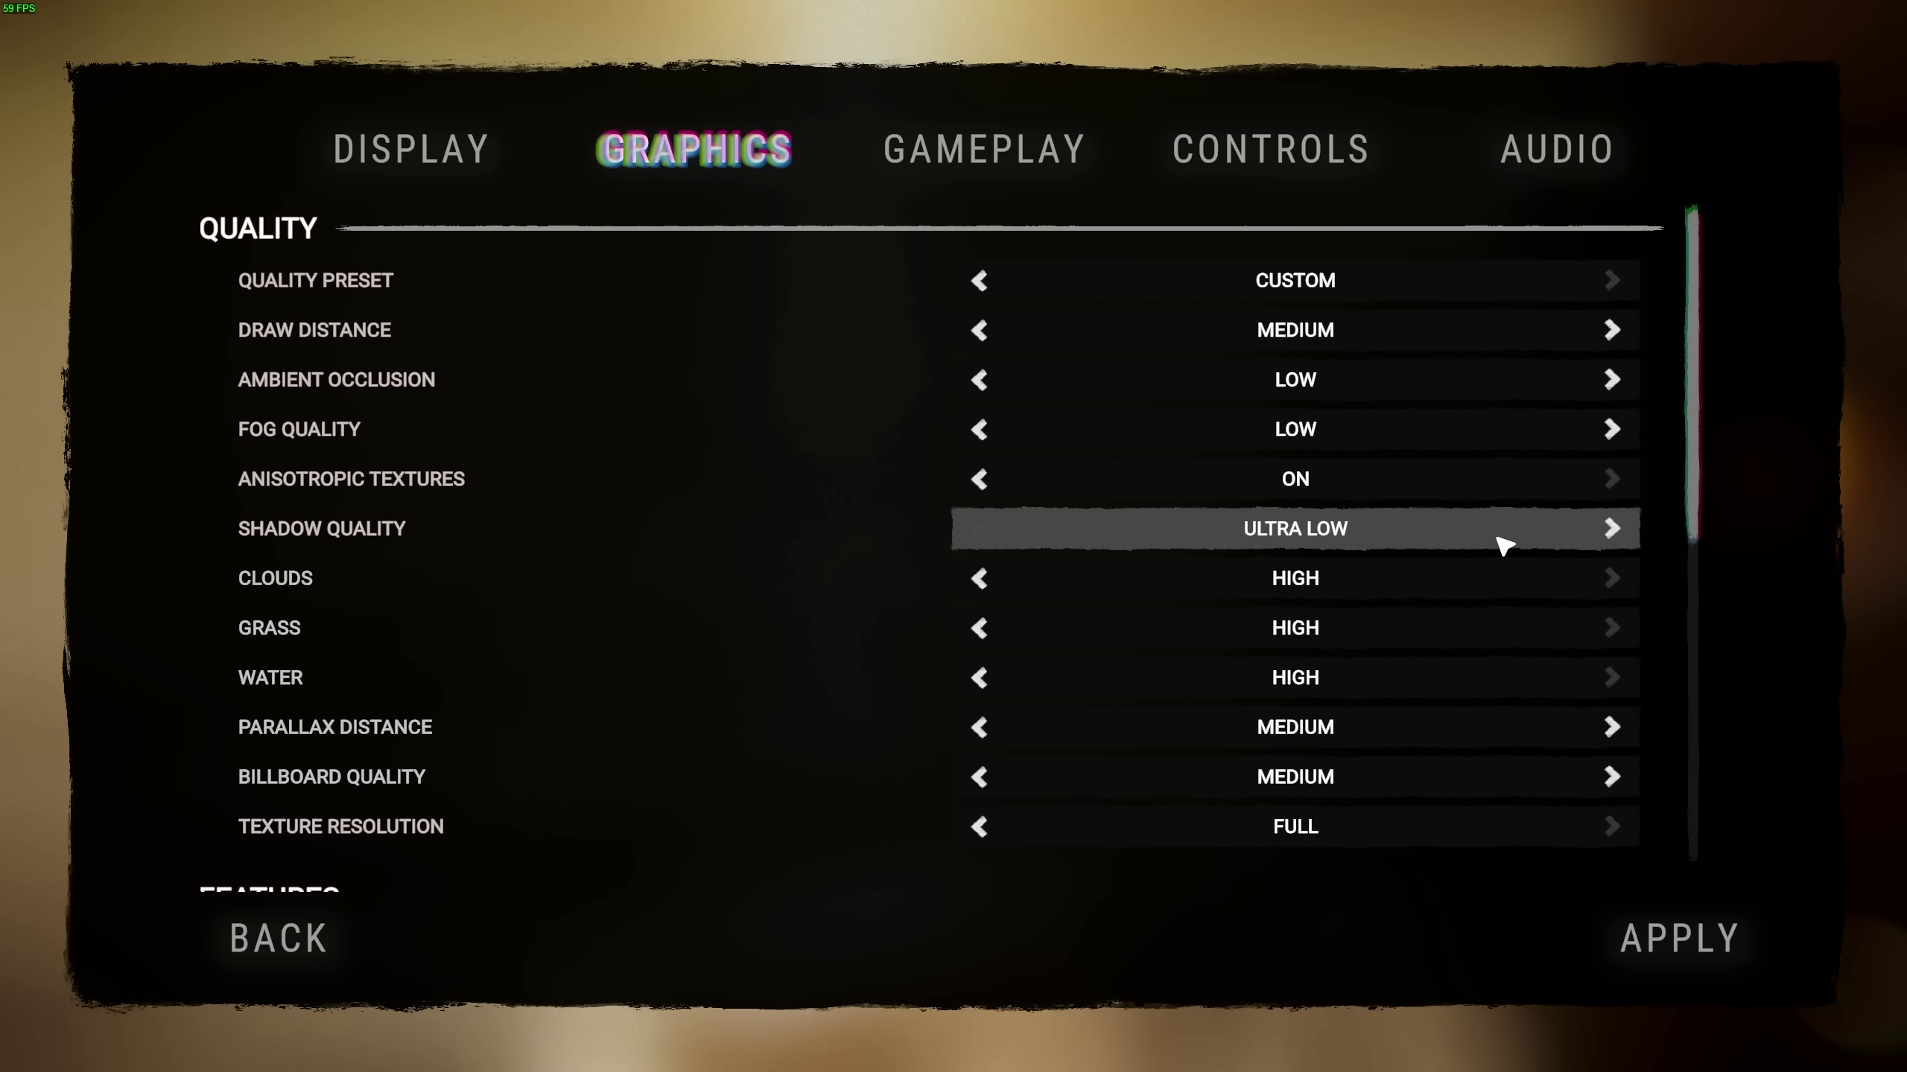
{"action": "left_click", "coordinate": [1610, 528]}
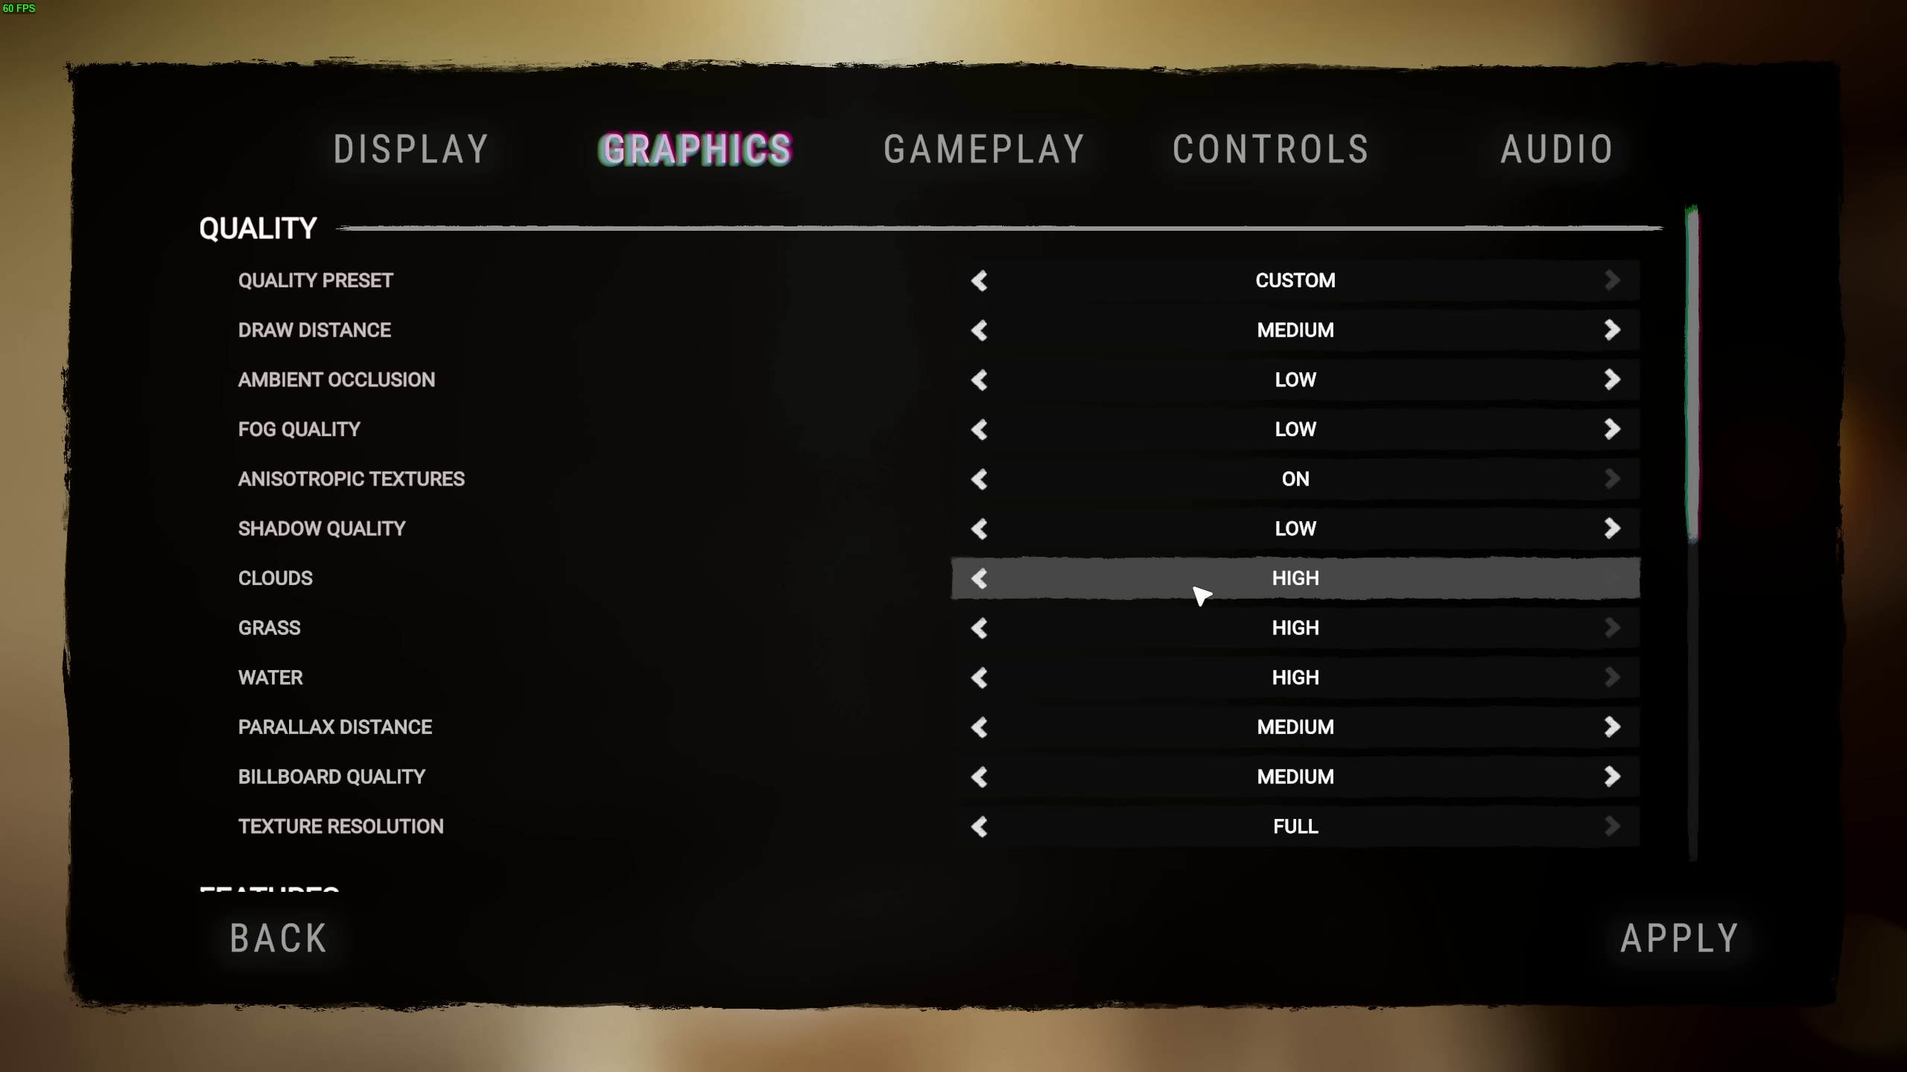
Set Clouds, Grass and Water each to LOW instead of HIGH.
{"action": "left_click", "coordinate": [976, 578]}
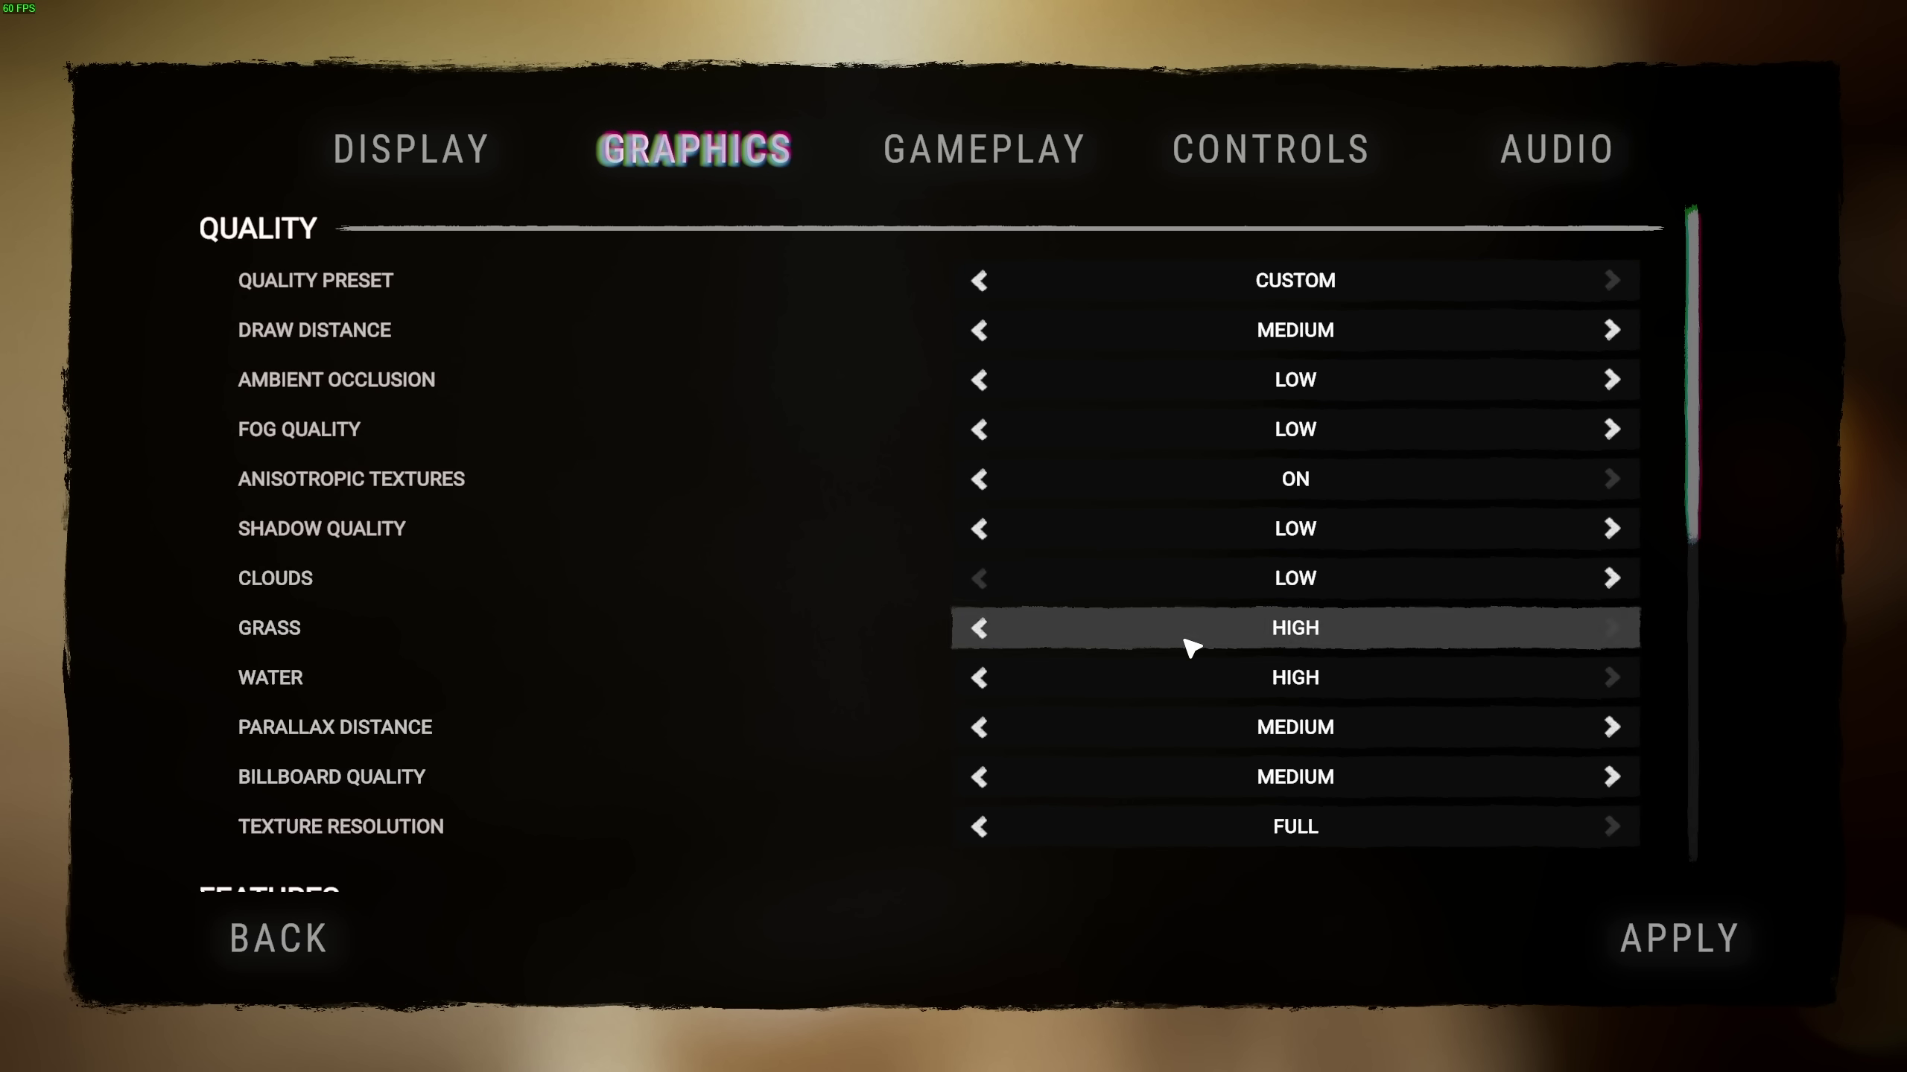
{"action": "left_click", "coordinate": [977, 629]}
{"action": "left_click", "coordinate": [979, 631]}
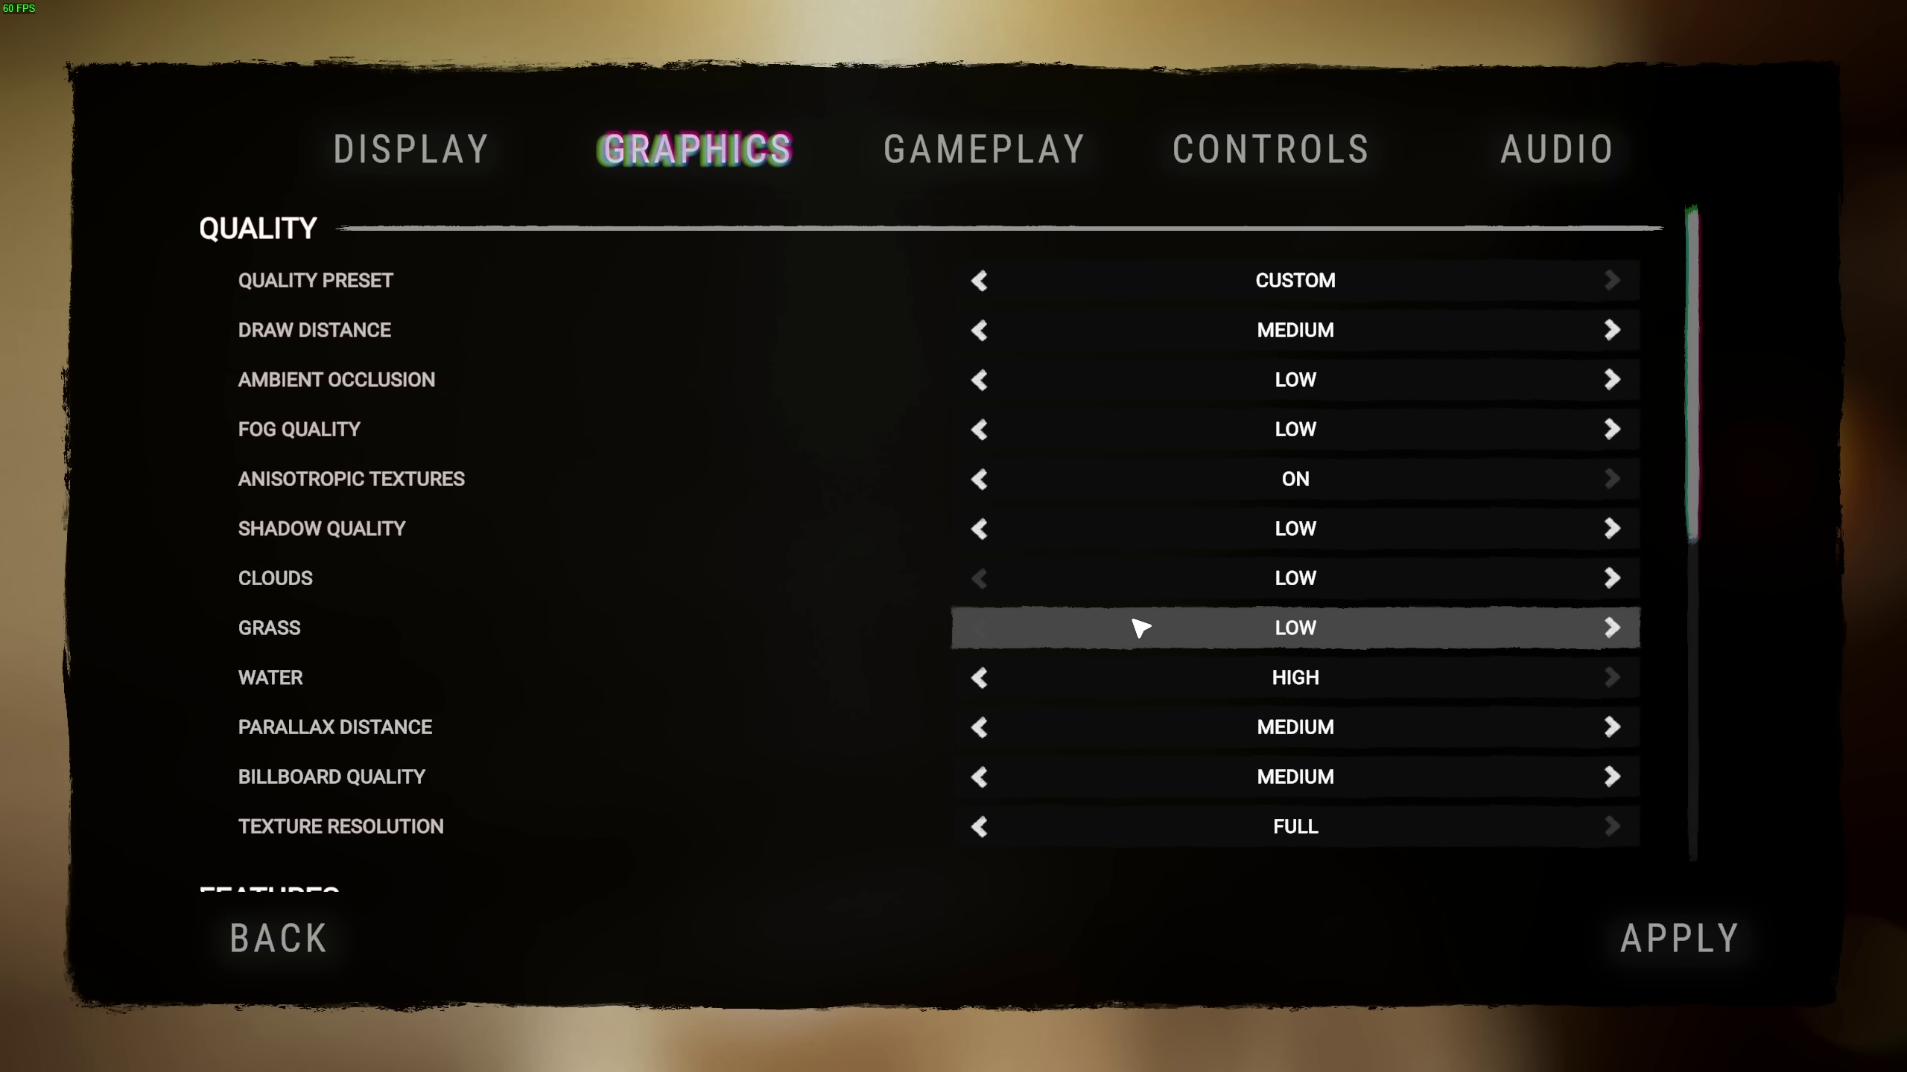
{"action": "left_click", "coordinate": [1612, 631]}
{"action": "left_click", "coordinate": [979, 628]}
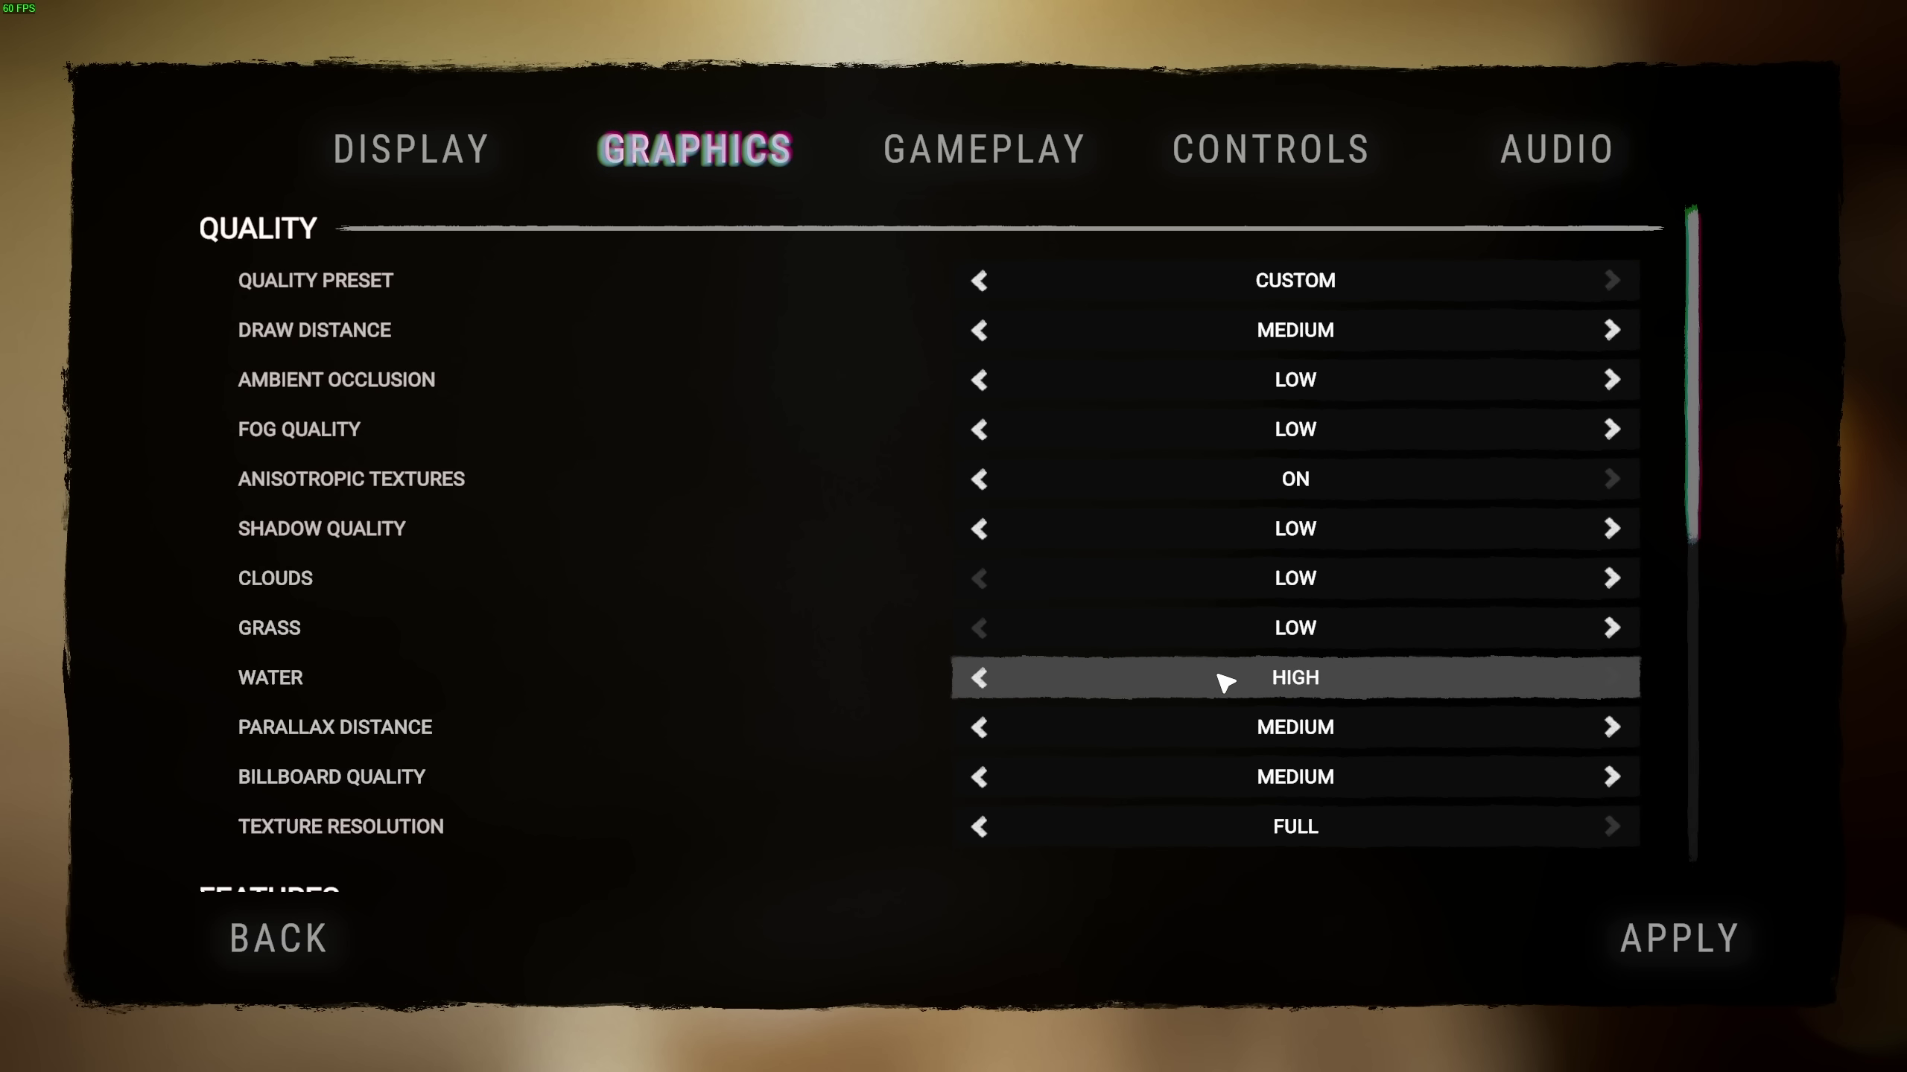
{"action": "left_click", "coordinate": [980, 679]}
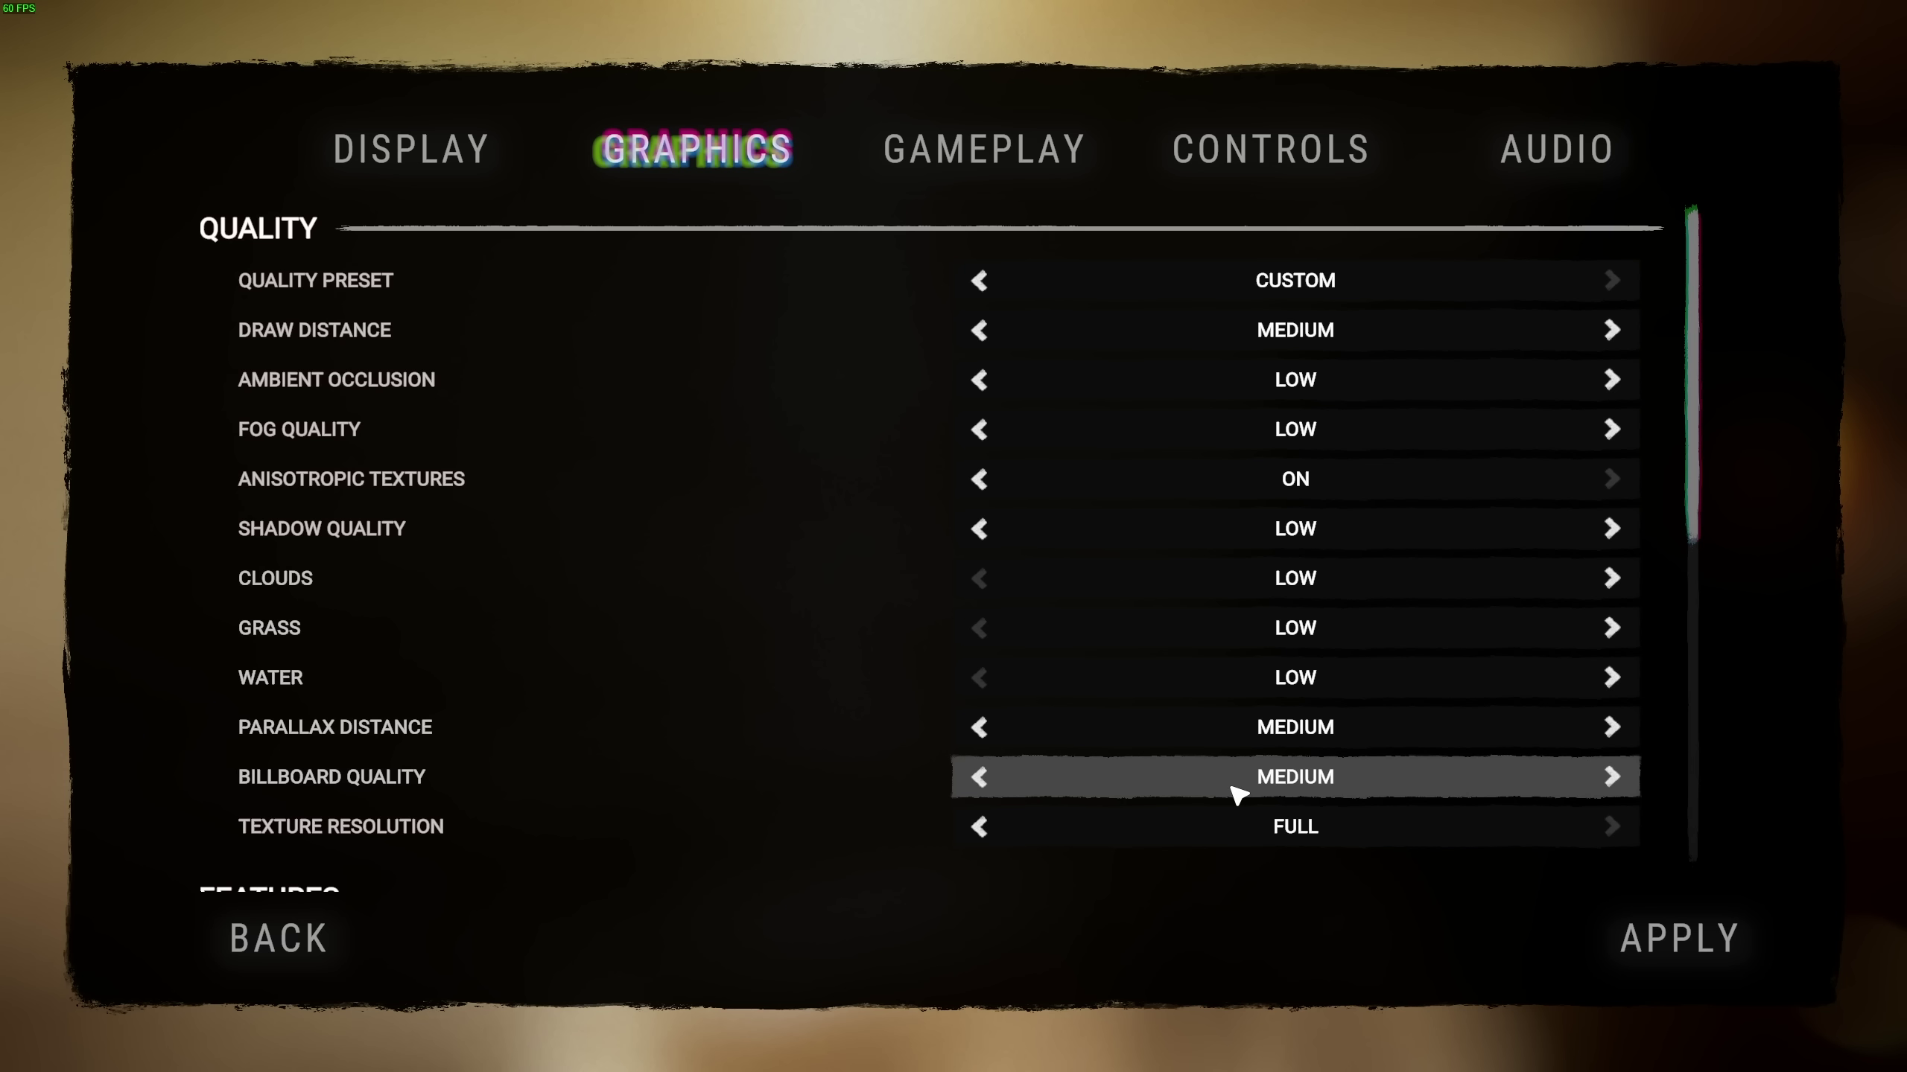
{"action": "left_click", "coordinate": [982, 776]}
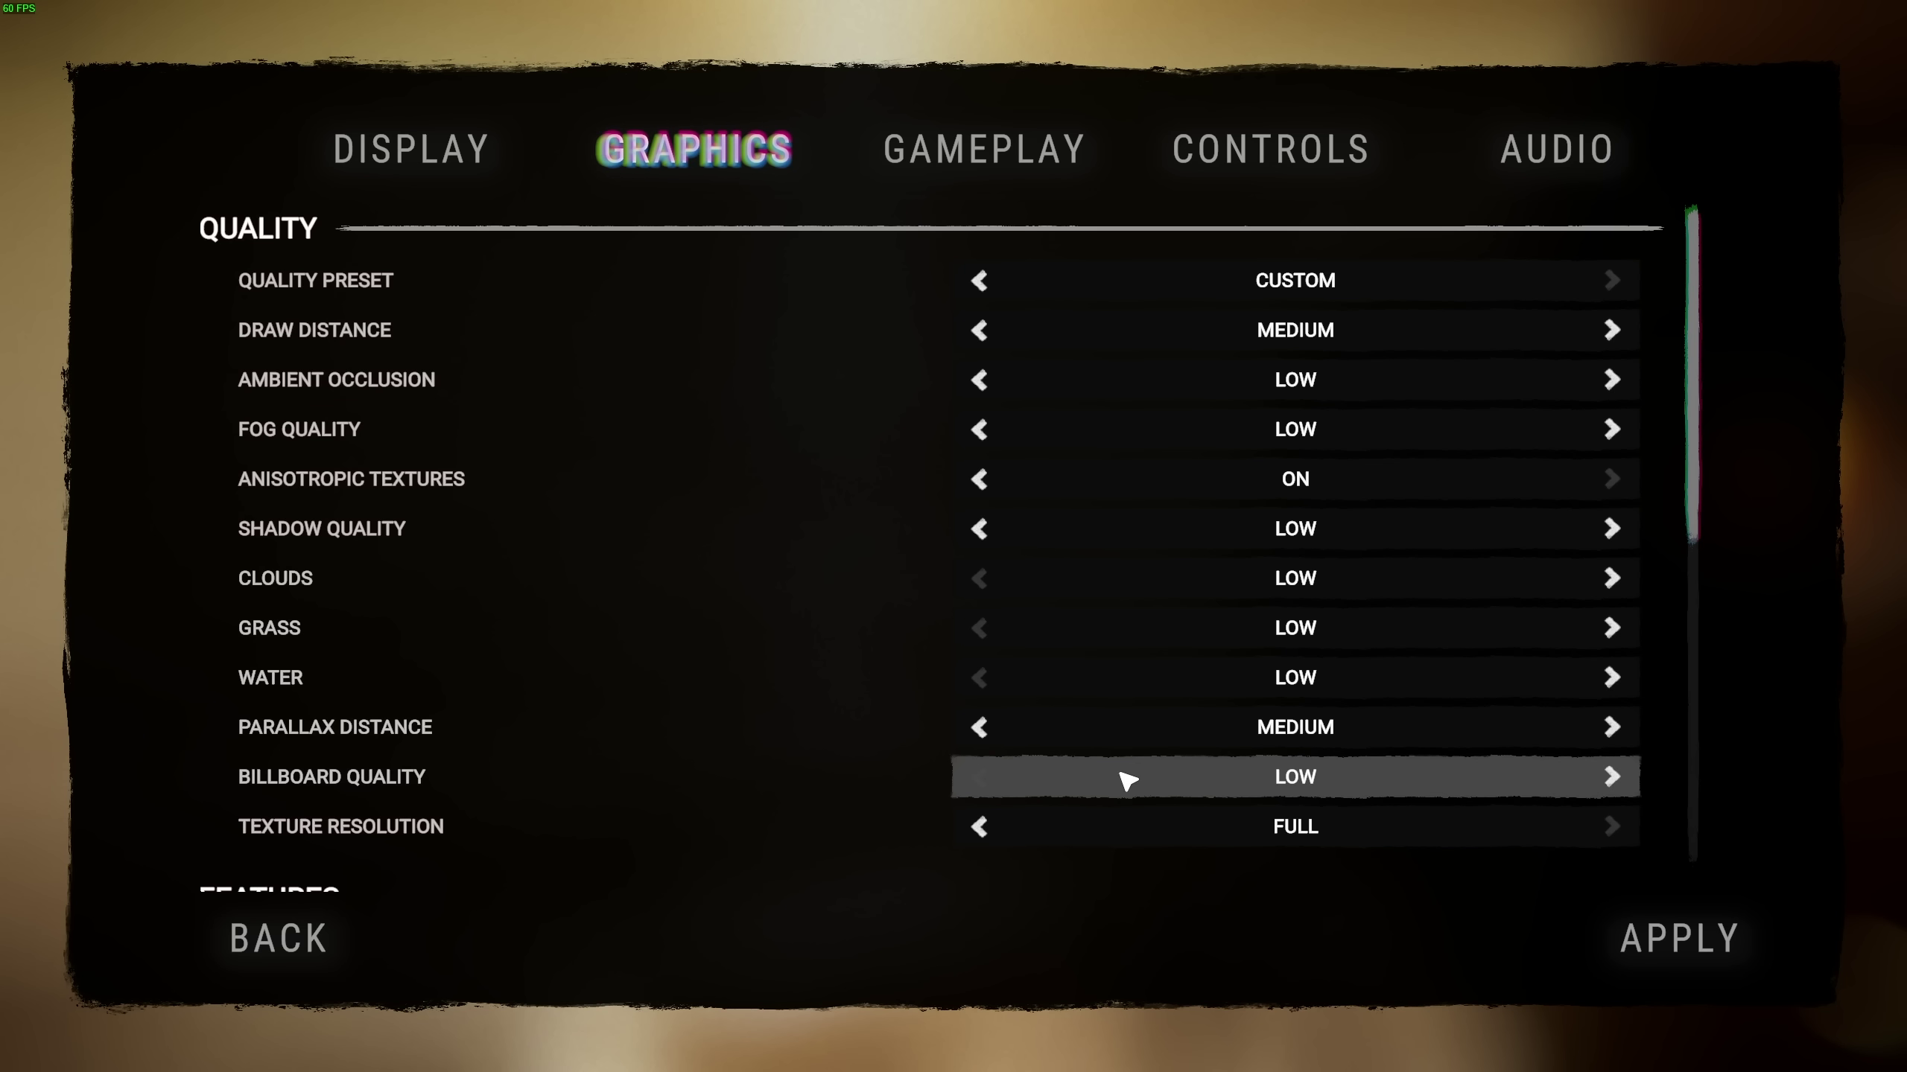
{"action": "left_click", "coordinate": [1610, 776]}
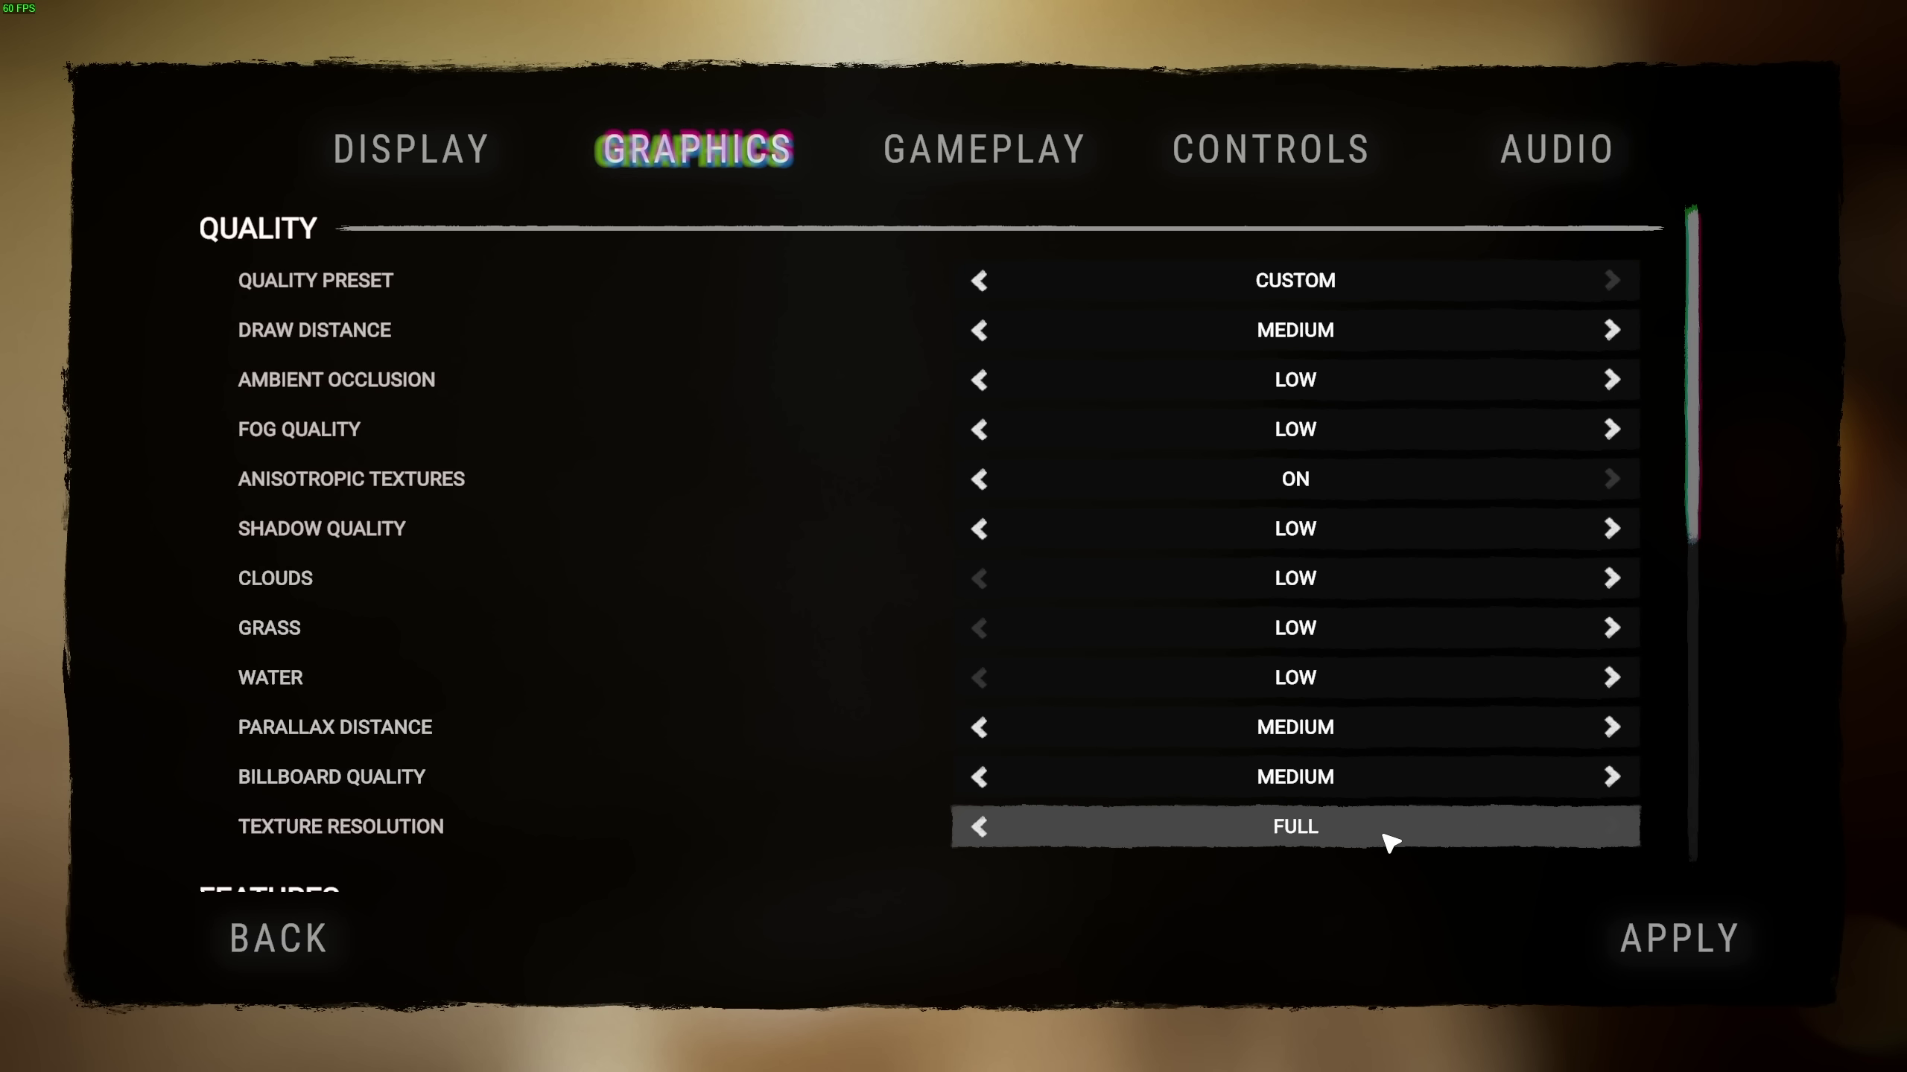
{"action": "left_click", "coordinate": [987, 826]}
{"action": "left_click", "coordinate": [986, 826]}
{"action": "left_click", "coordinate": [987, 826]}
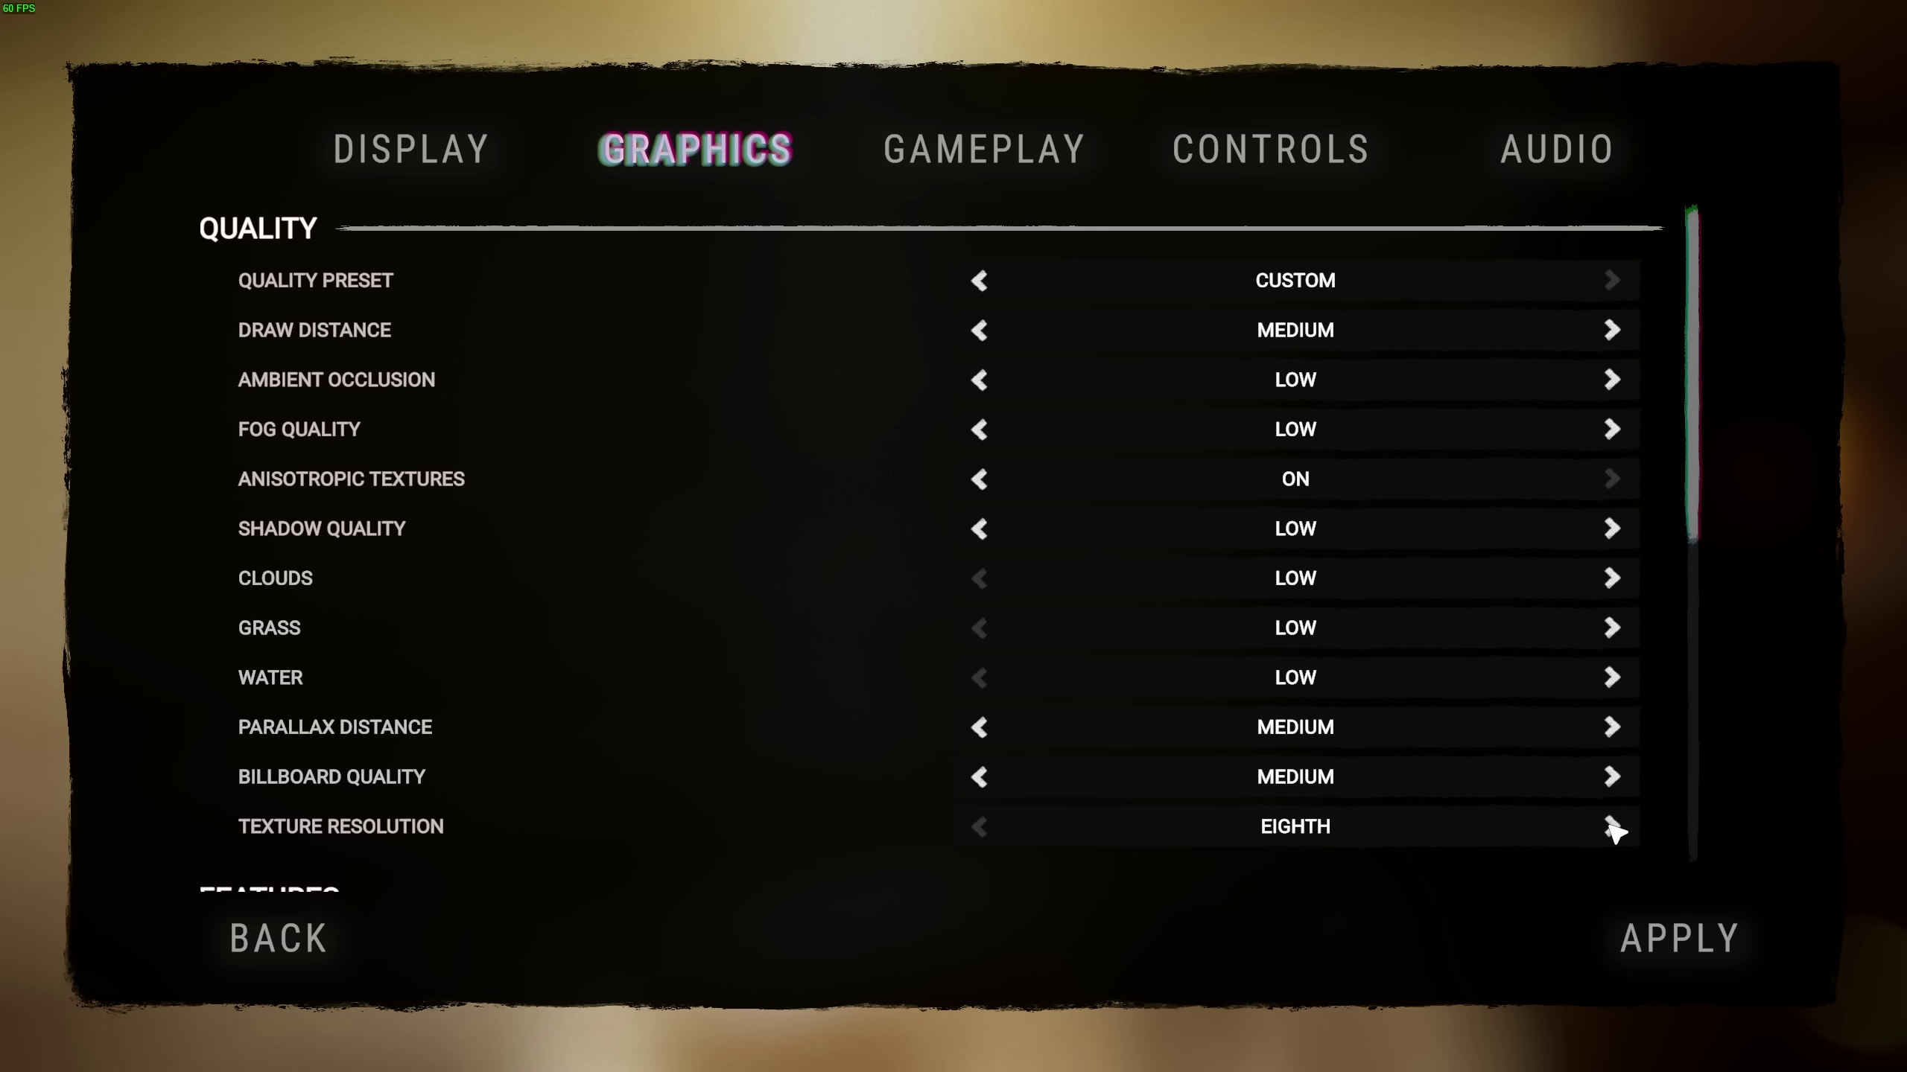
{"action": "left_click", "coordinate": [1611, 827]}
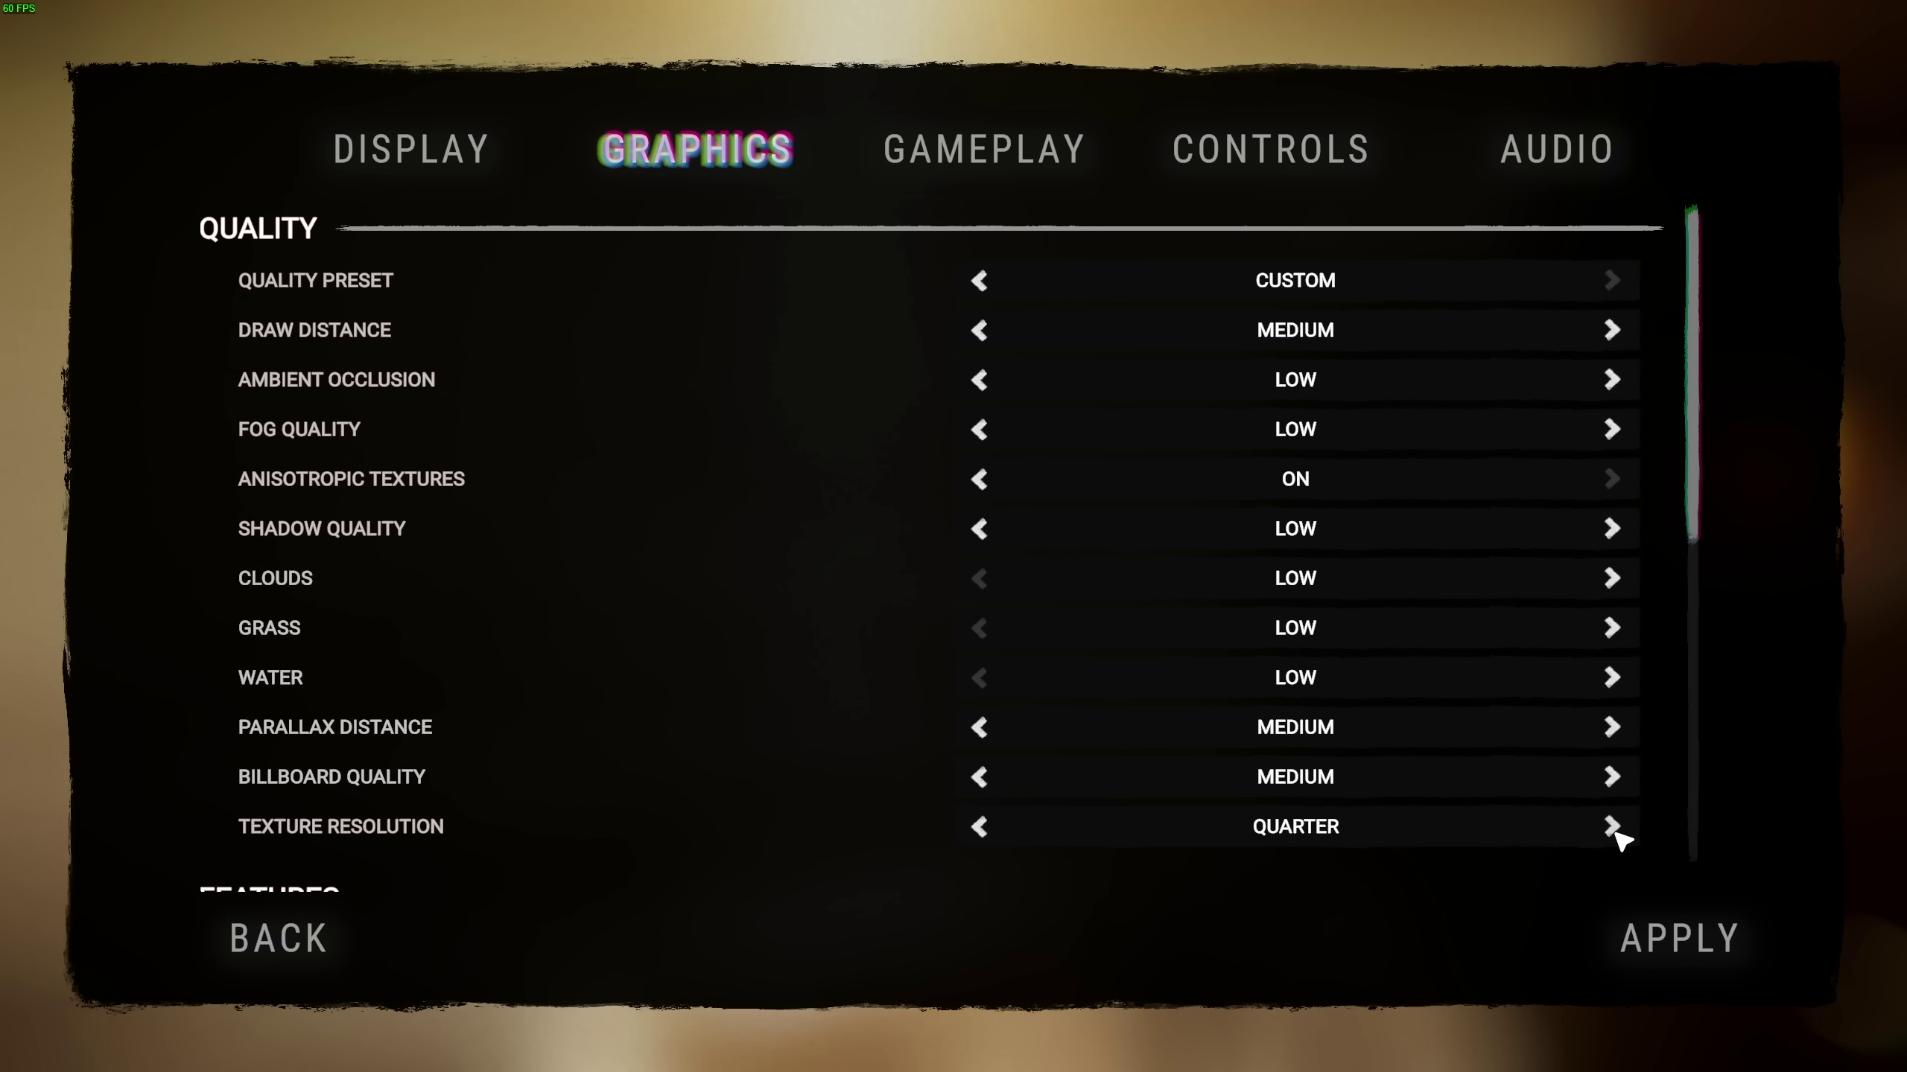
{"action": "left_click", "coordinate": [1614, 832]}
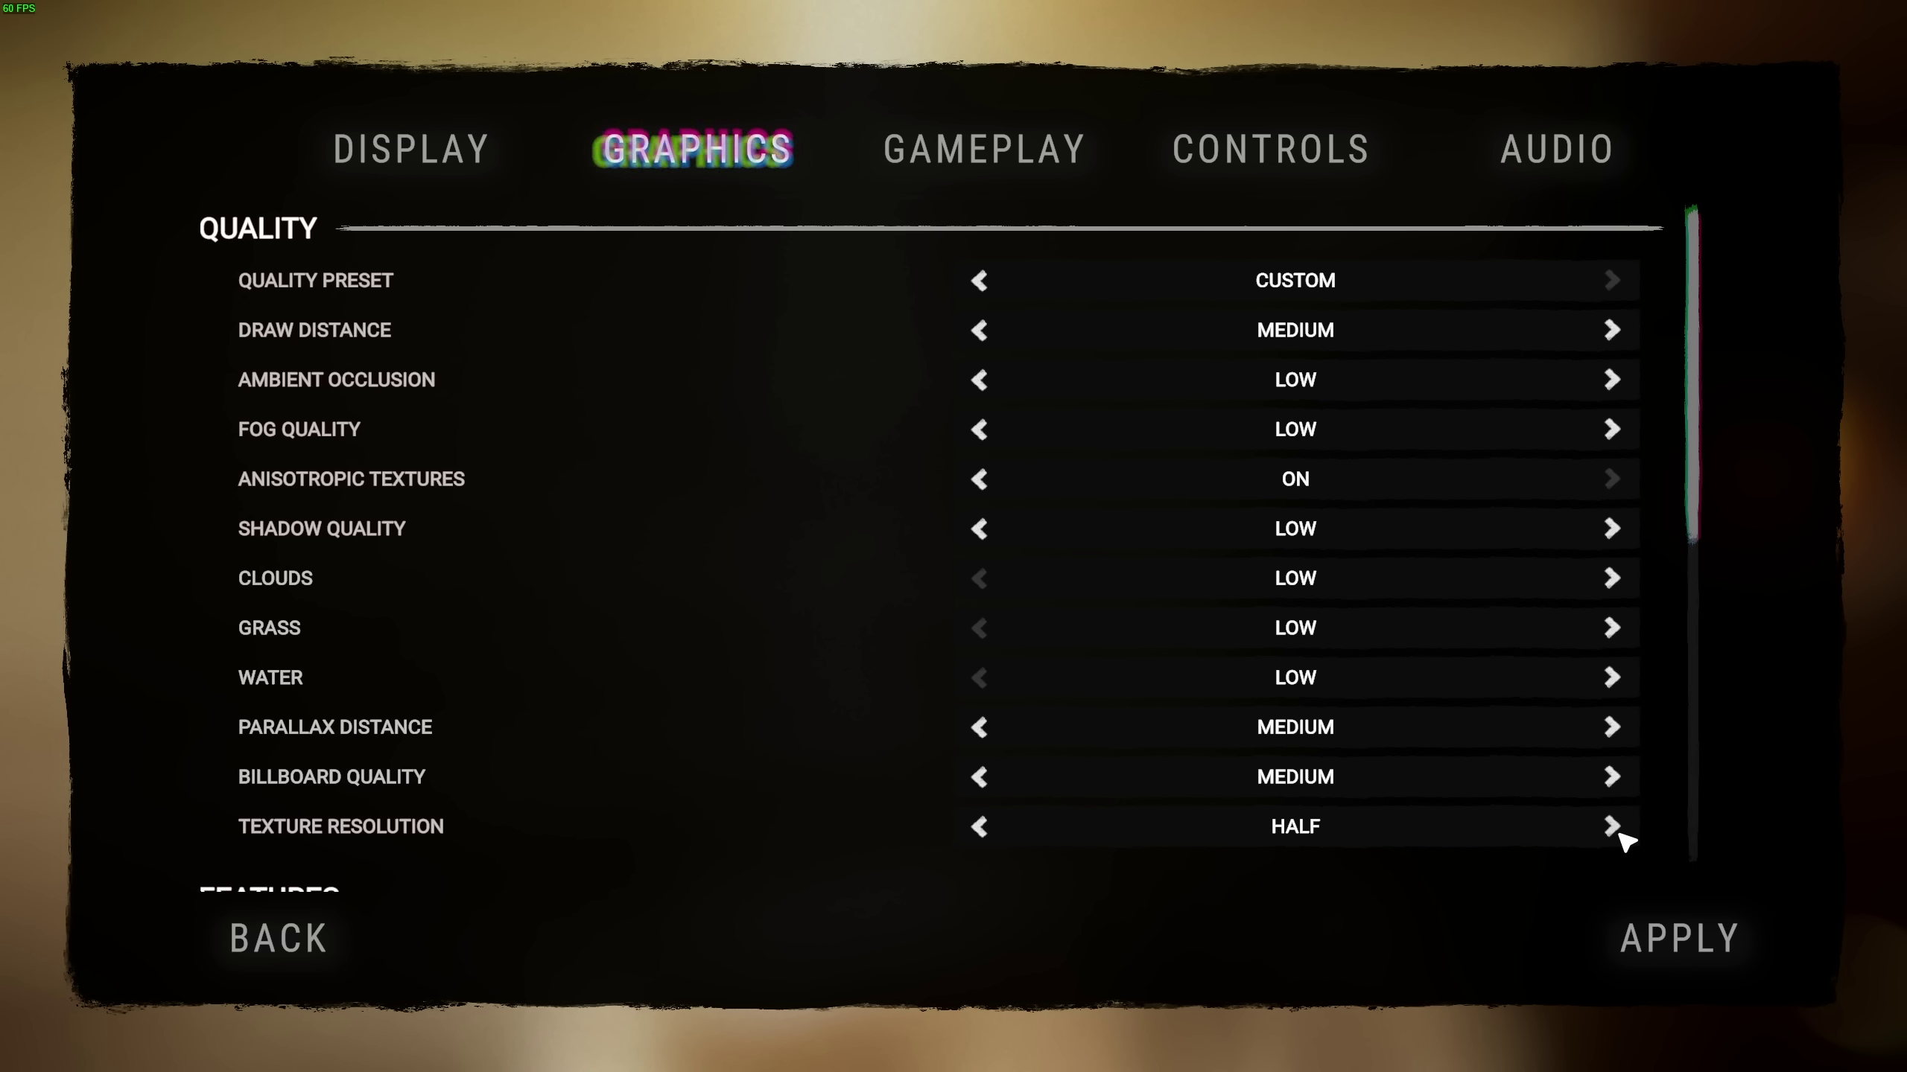
{"action": "left_click", "coordinate": [1611, 827]}
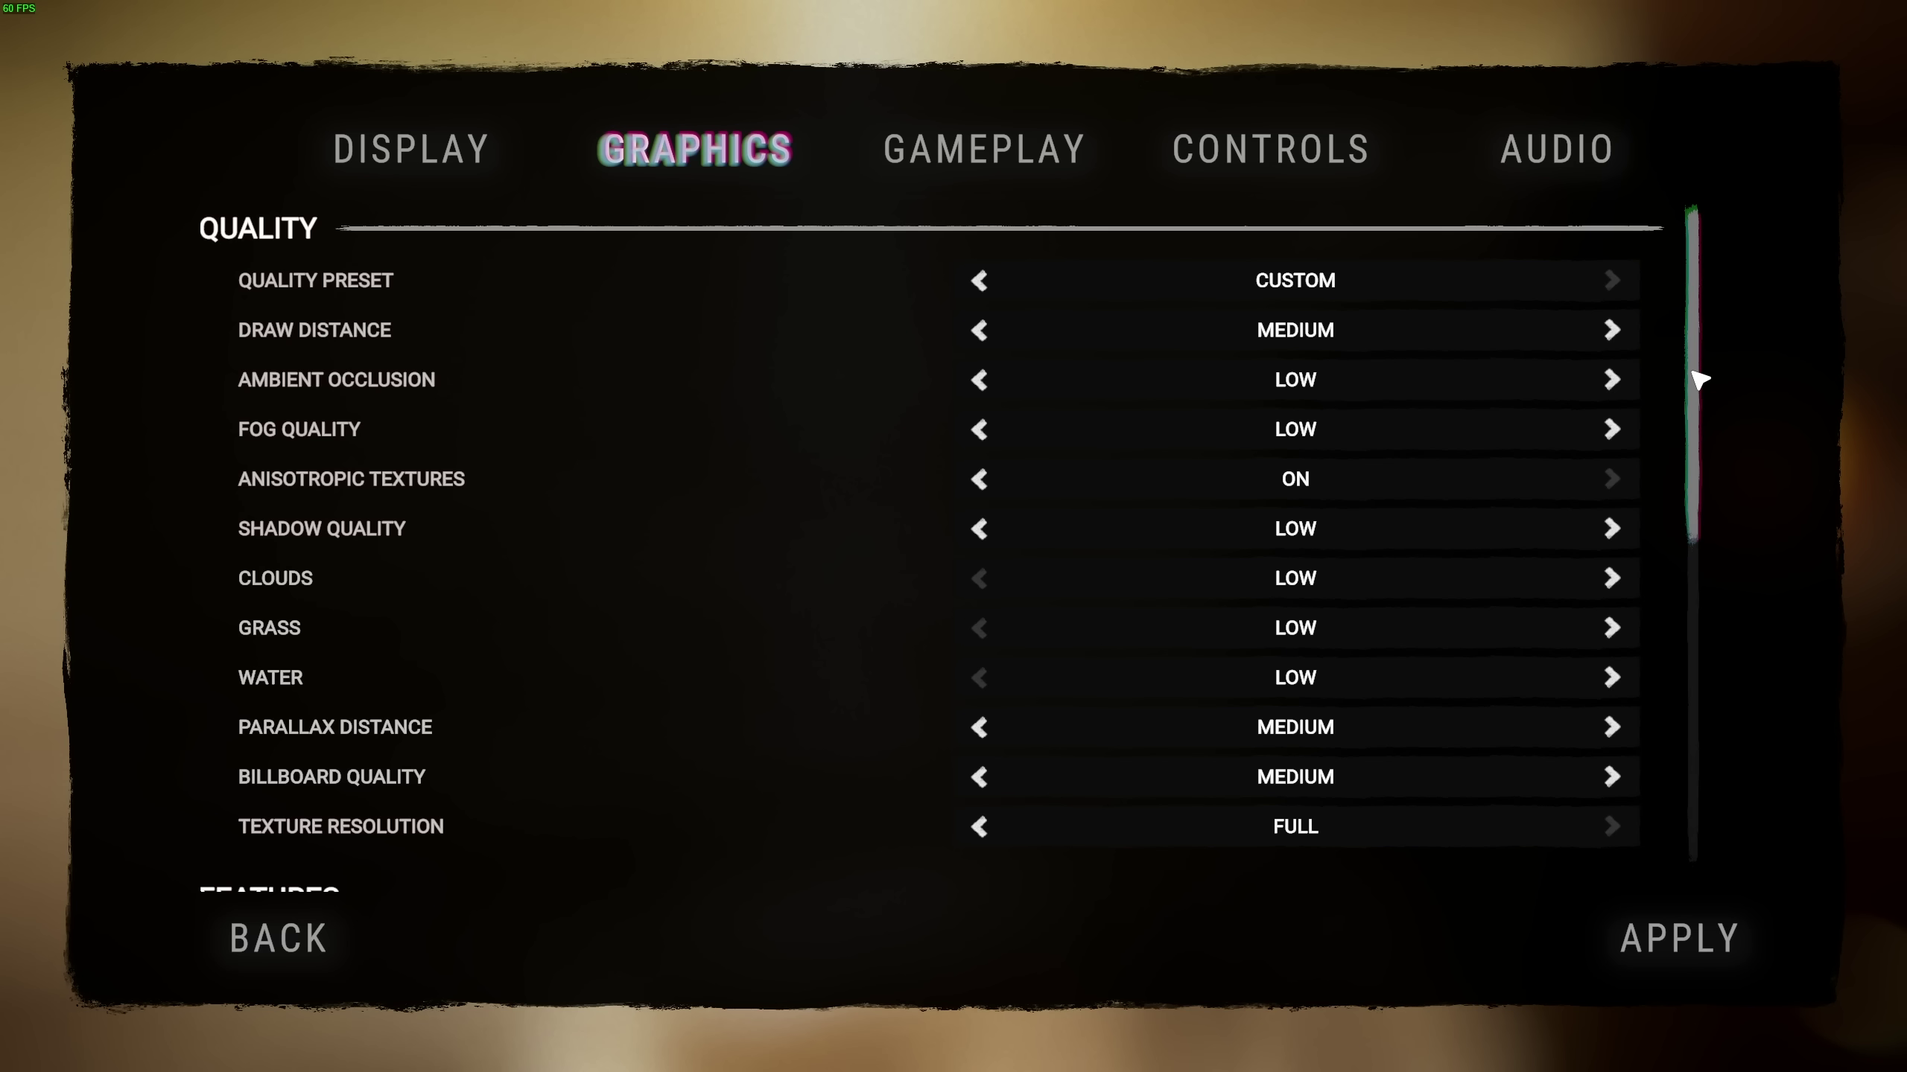
Try TAAU and DLSS for Dynamic Resolution, then settle on FSR 1.0 with target 30.
{"action": "left_click_drag", "start_coordinate": [1698, 380], "coordinate": [1698, 694]}
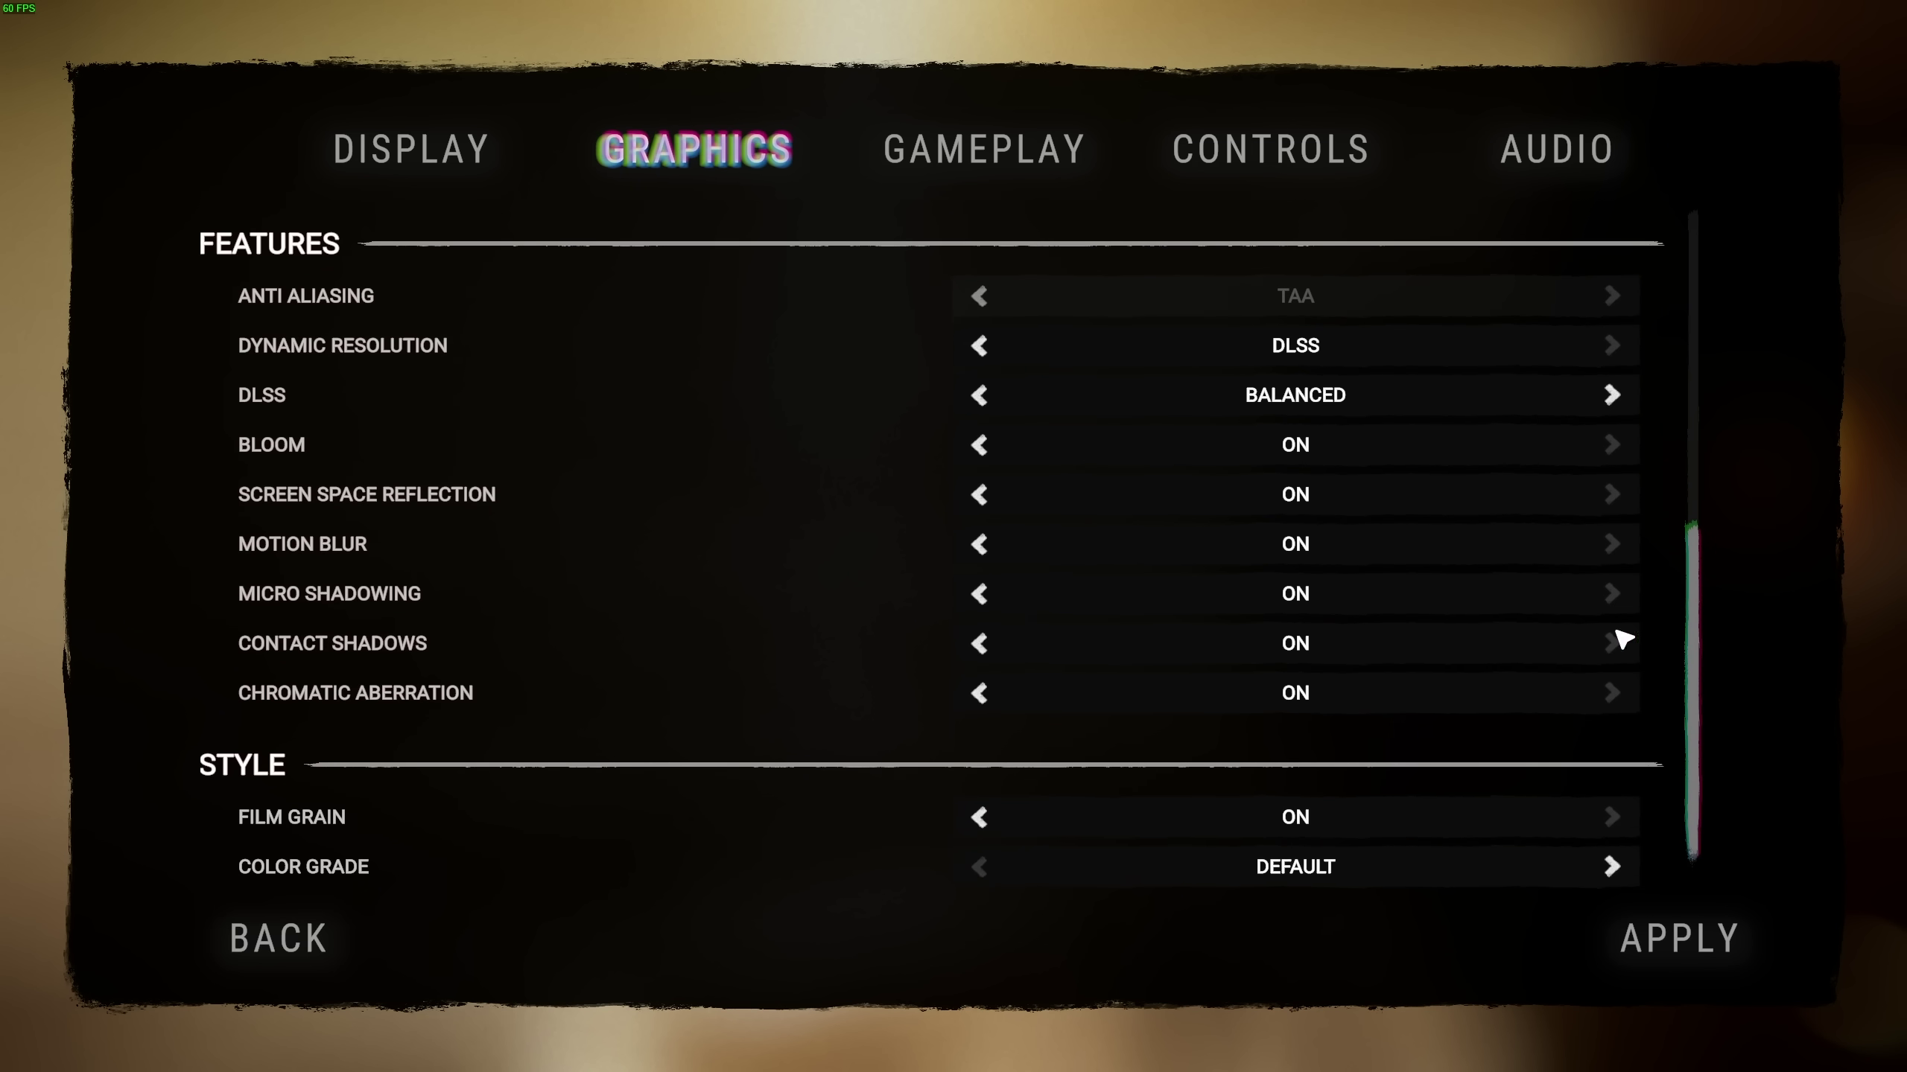
{"action": "left_click", "coordinate": [1178, 353]}
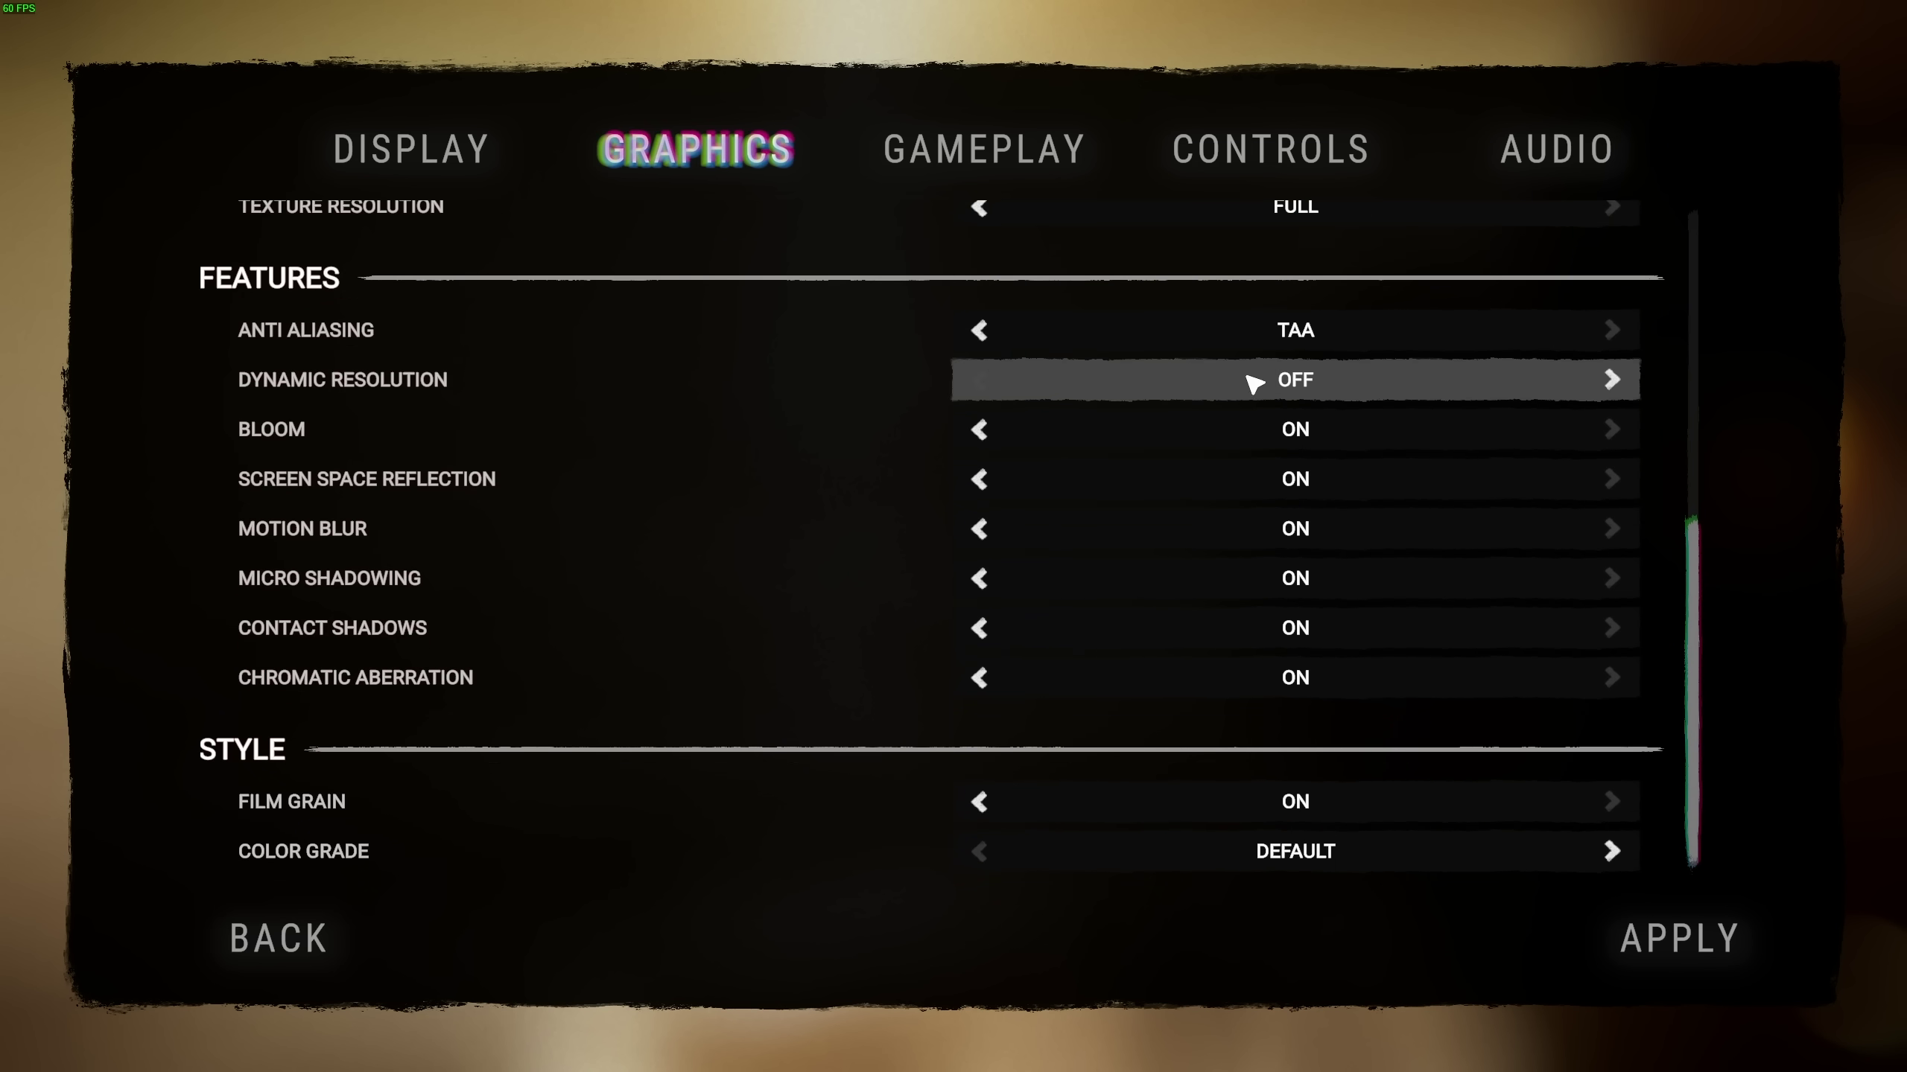
{"action": "left_click", "coordinate": [1634, 377]}
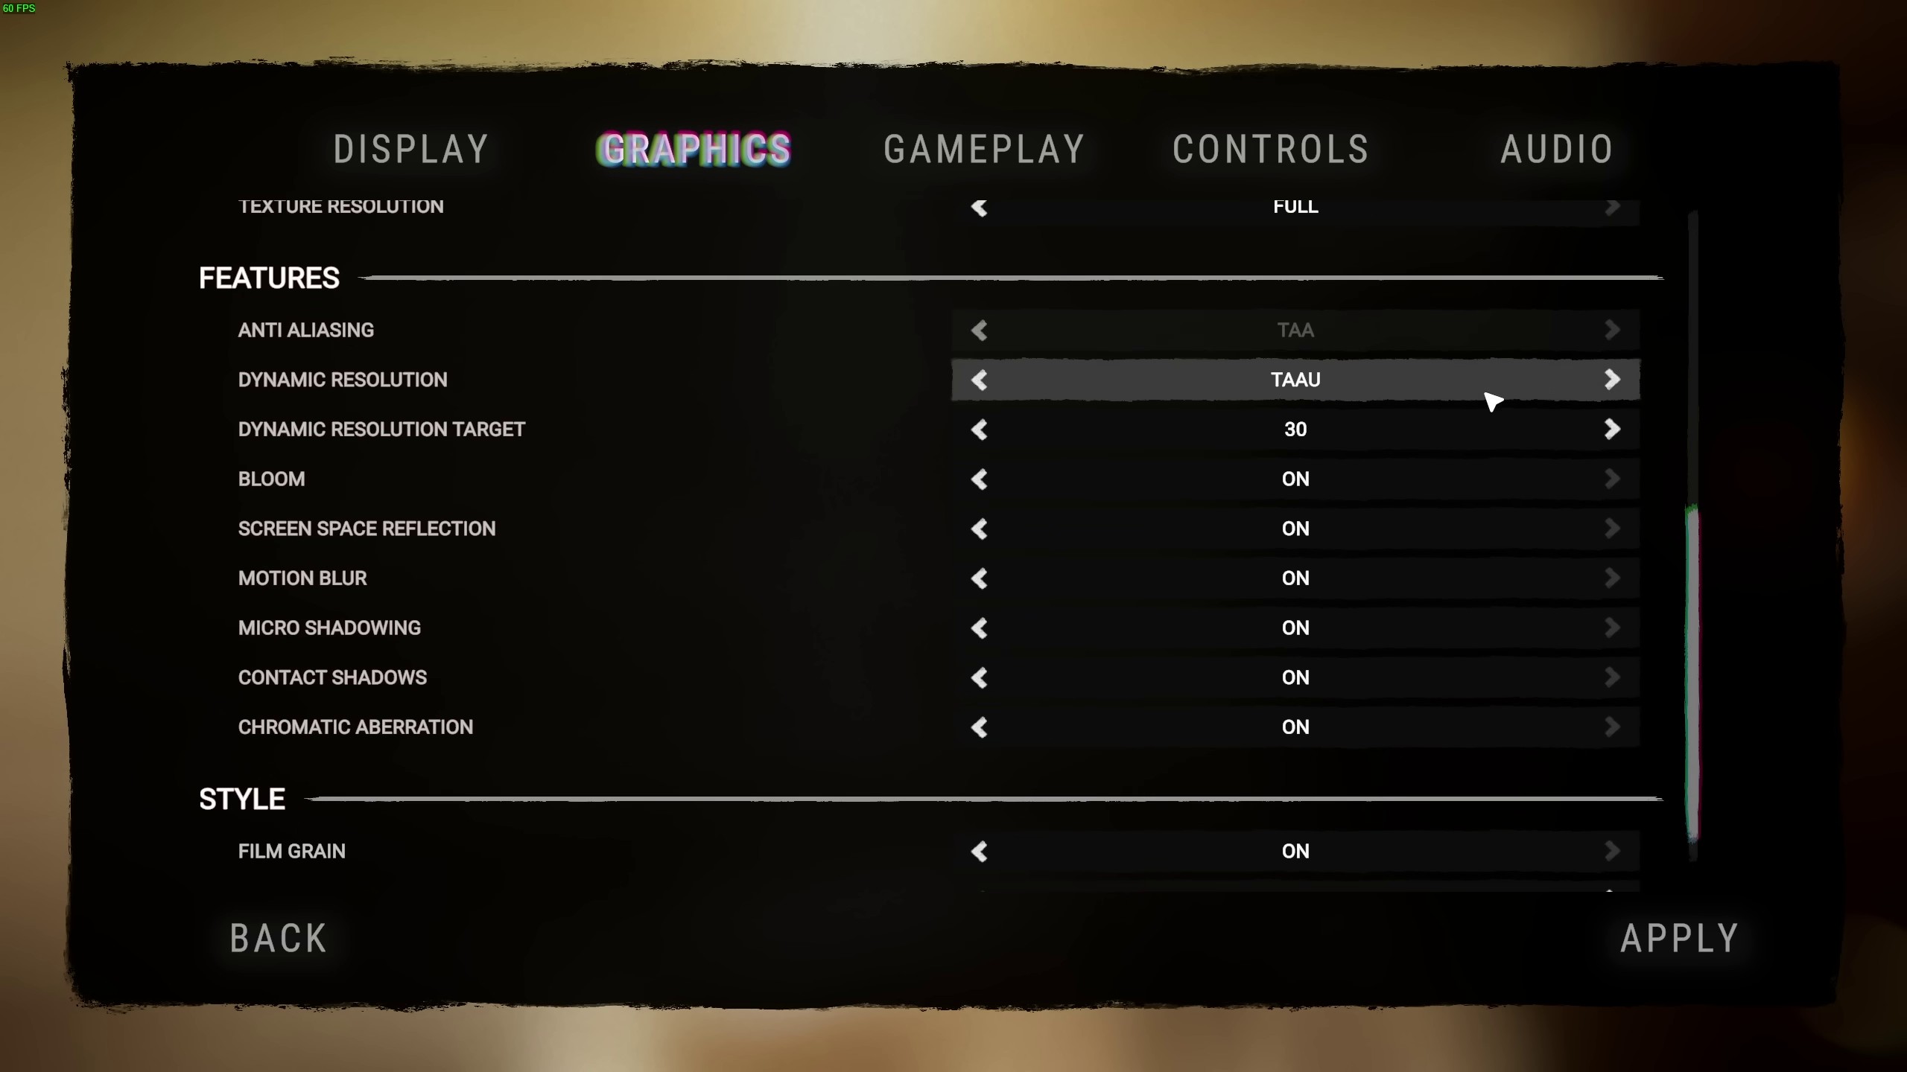
{"action": "left_click", "coordinate": [982, 380]}
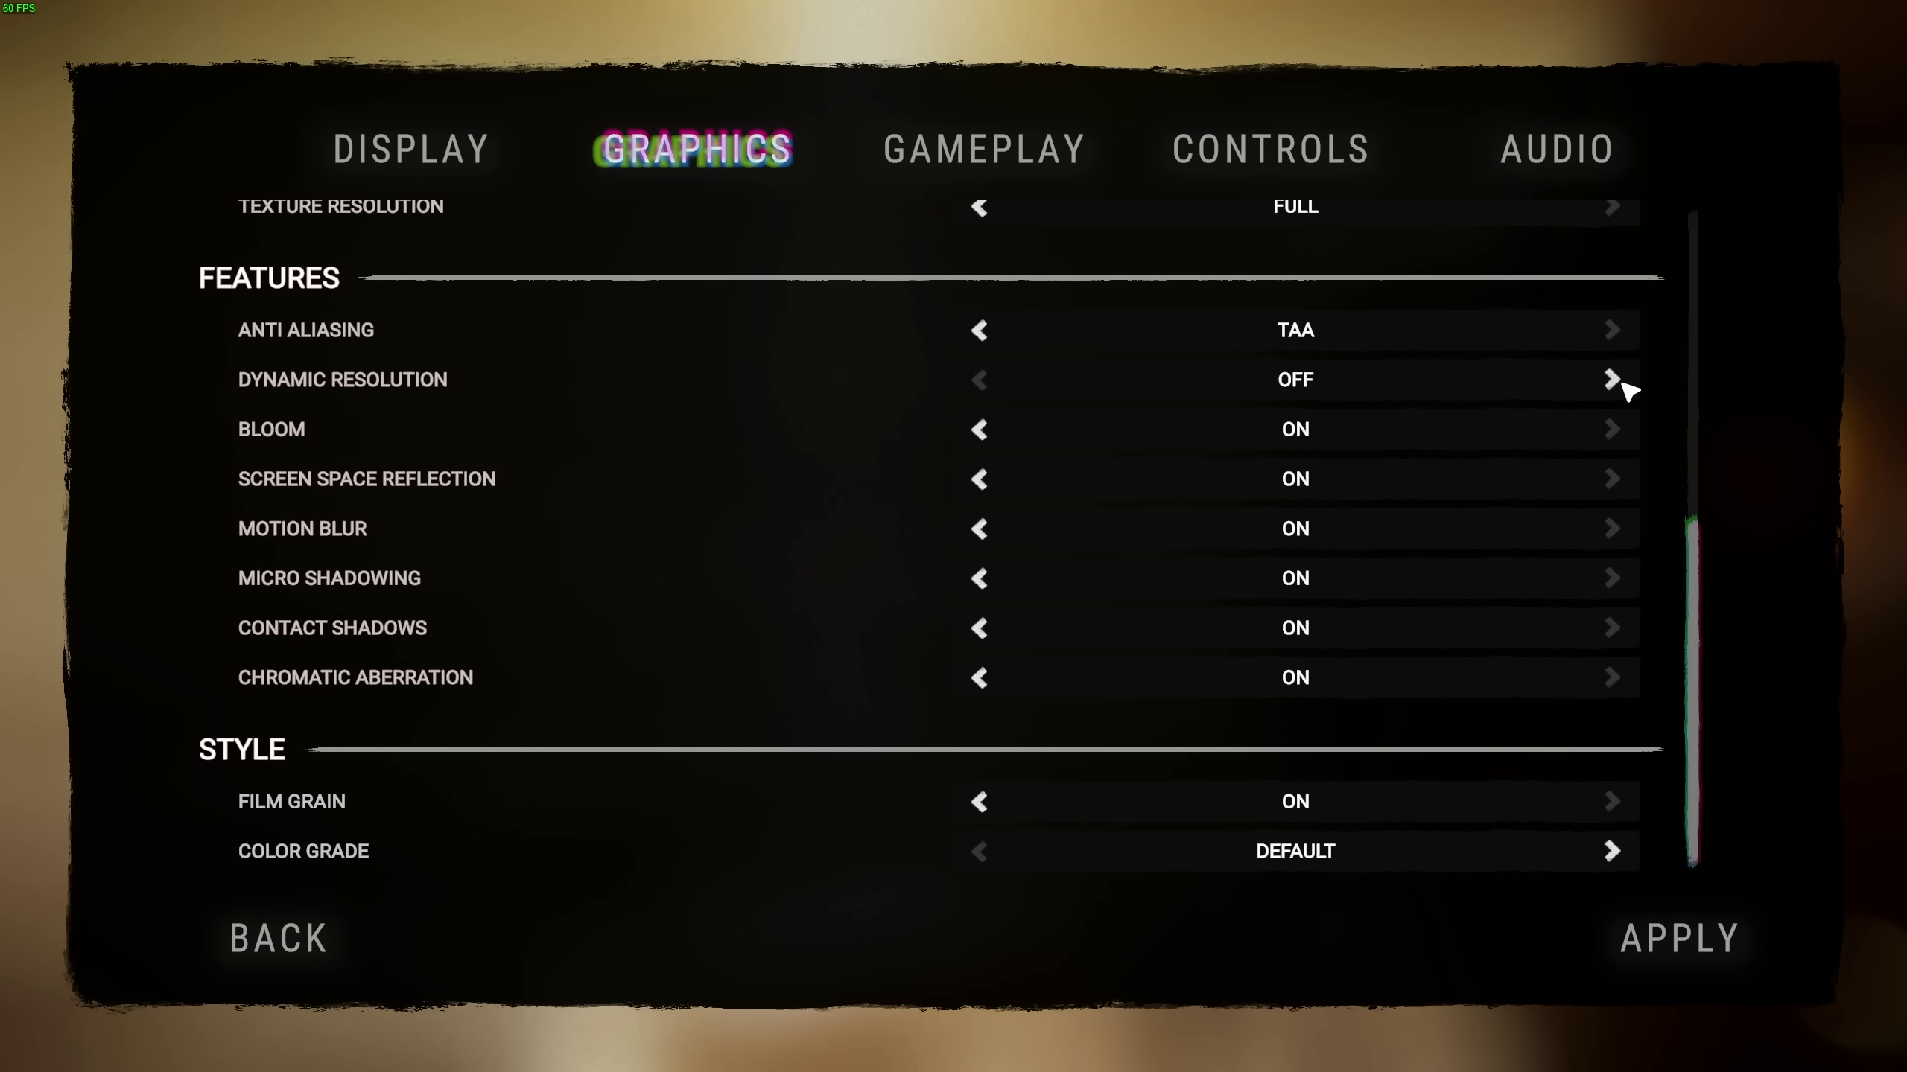
{"action": "left_click", "coordinate": [1616, 381]}
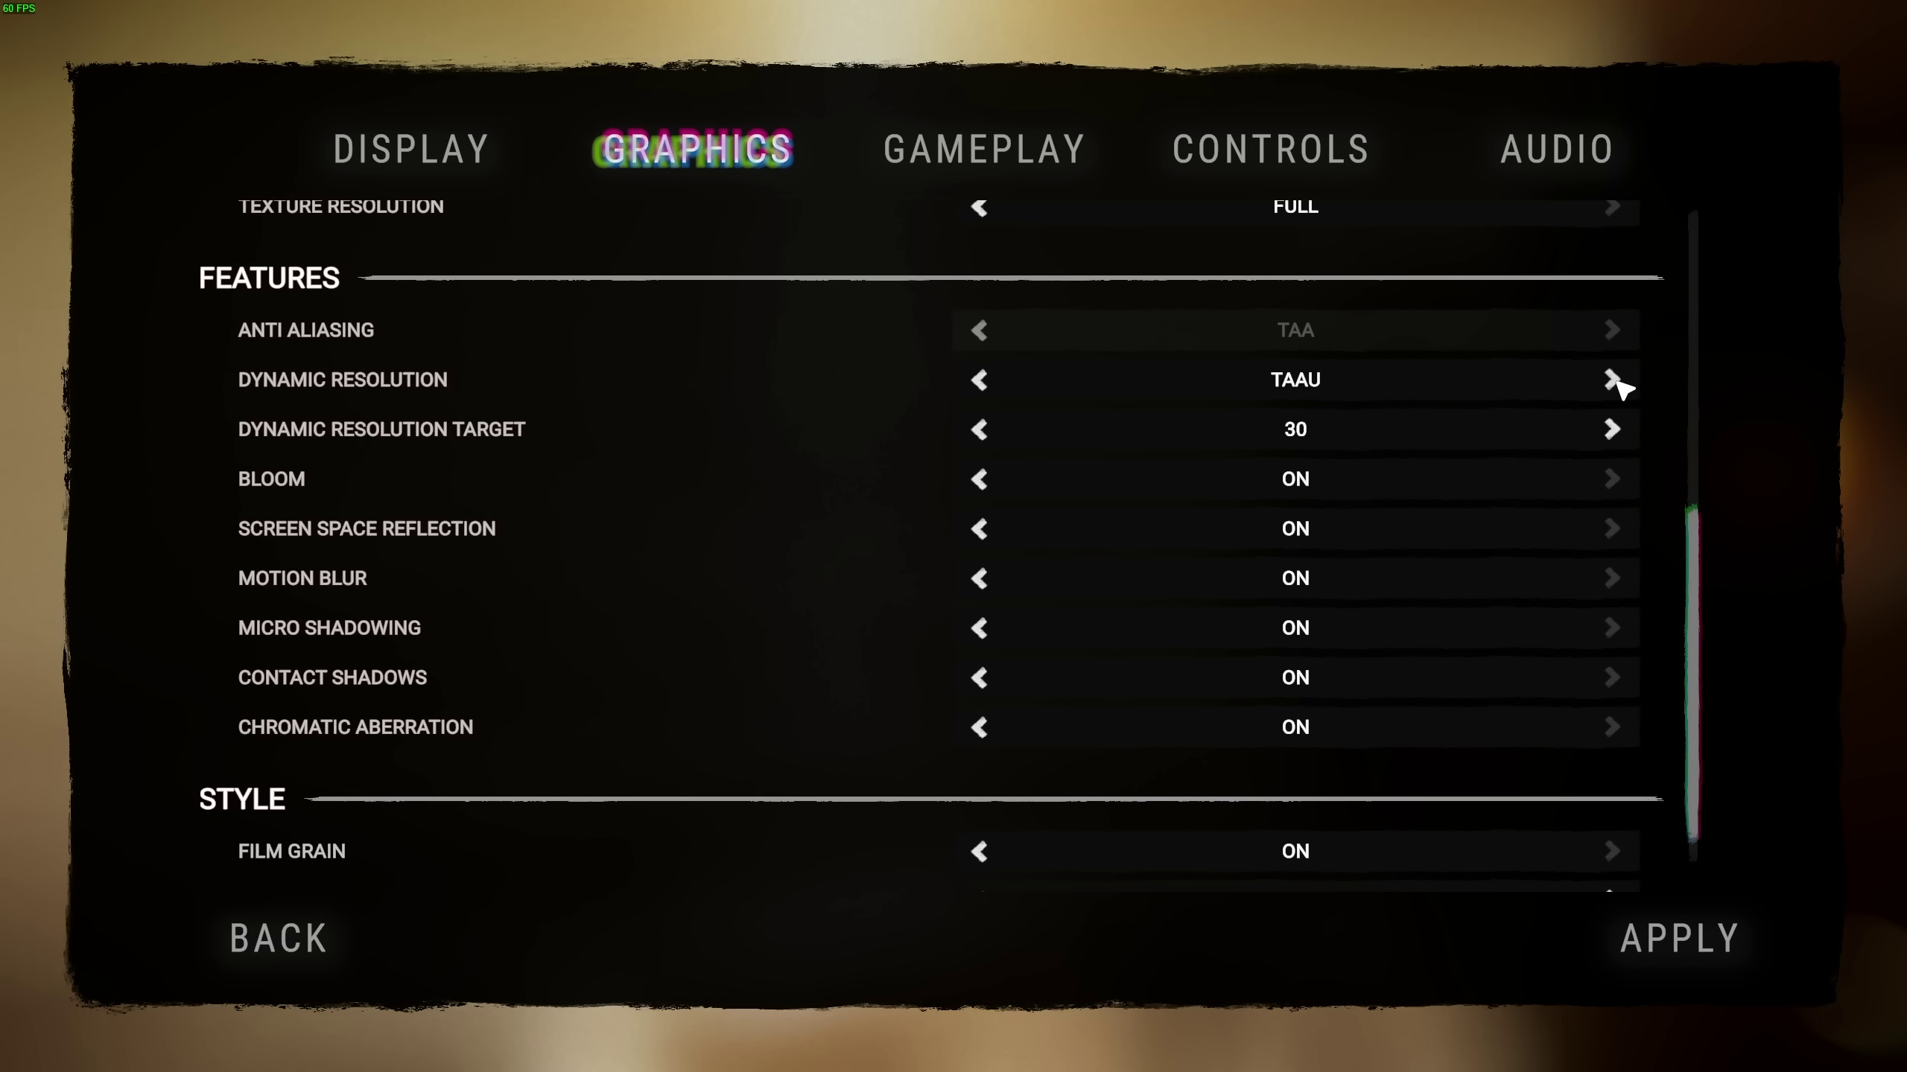
{"action": "left_click", "coordinate": [1613, 380]}
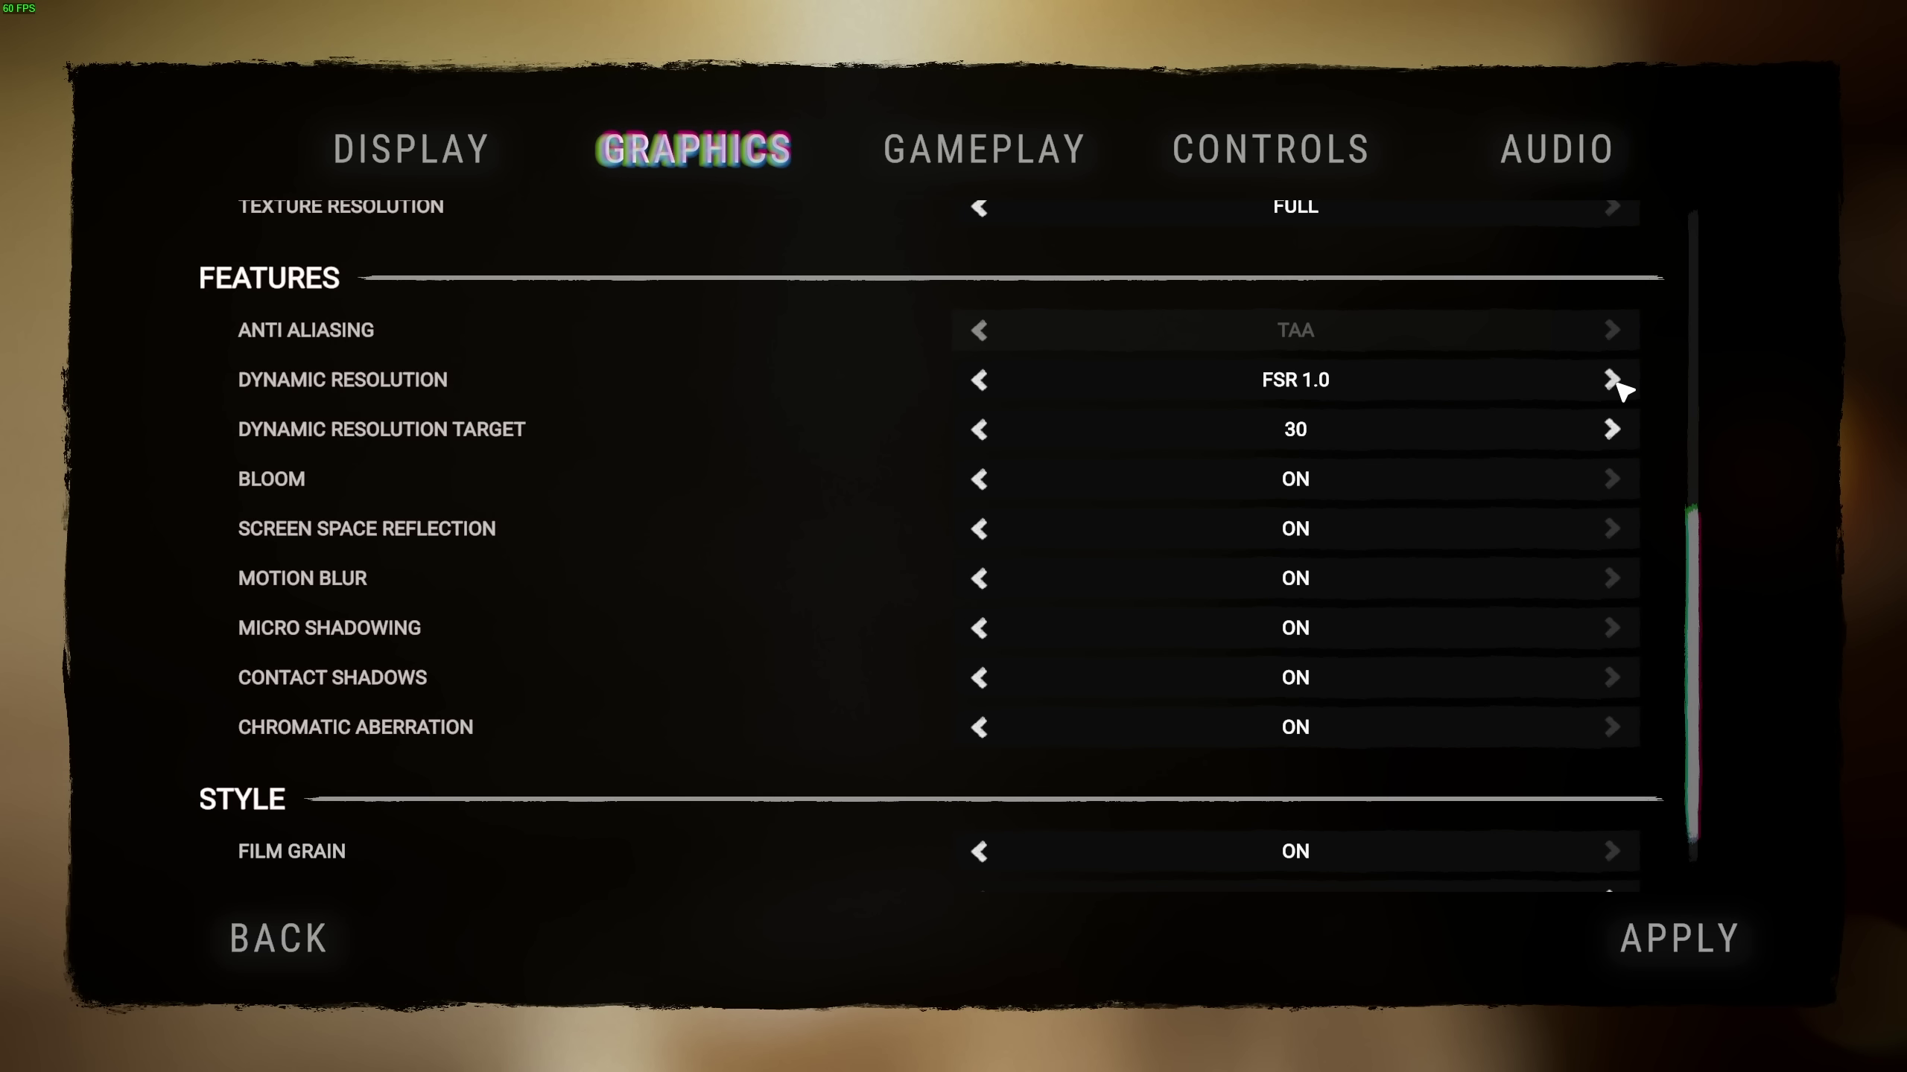
{"action": "left_click", "coordinate": [1614, 381]}
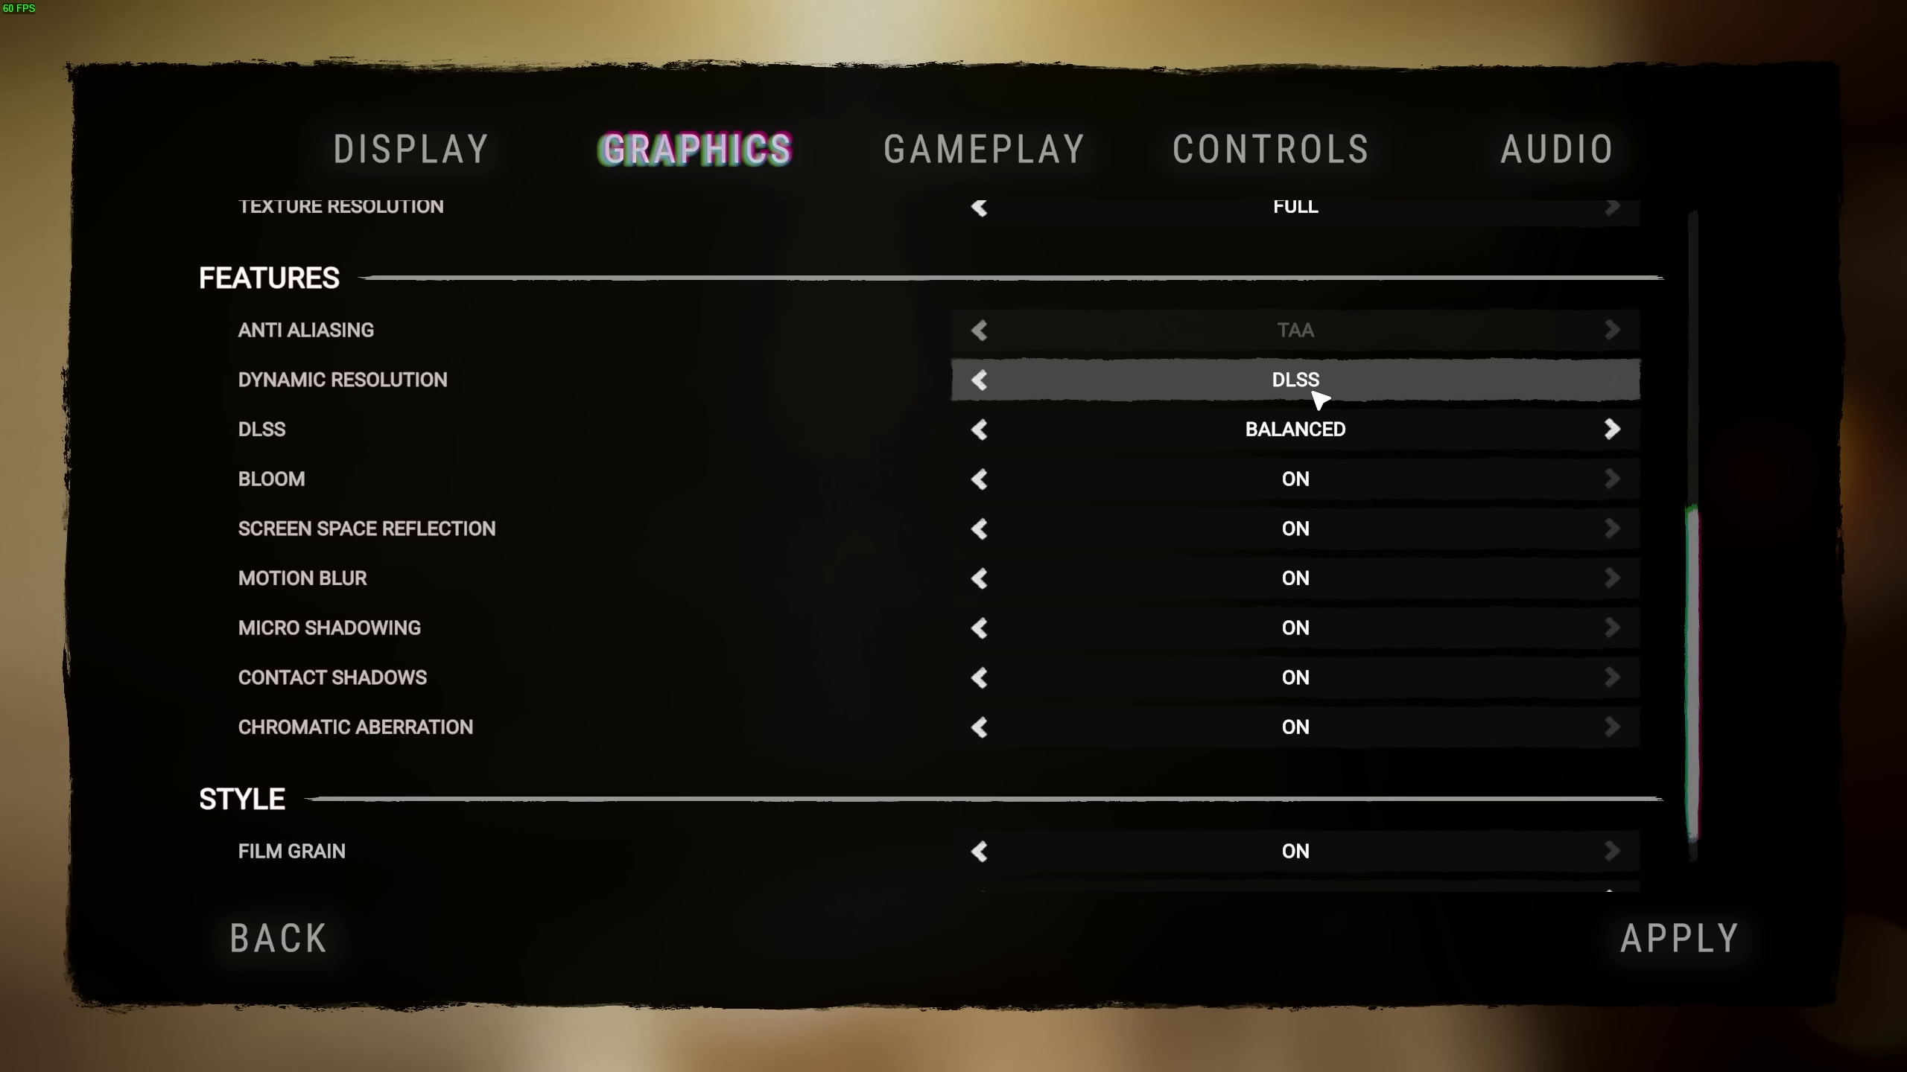
{"action": "left_click", "coordinate": [1612, 429]}
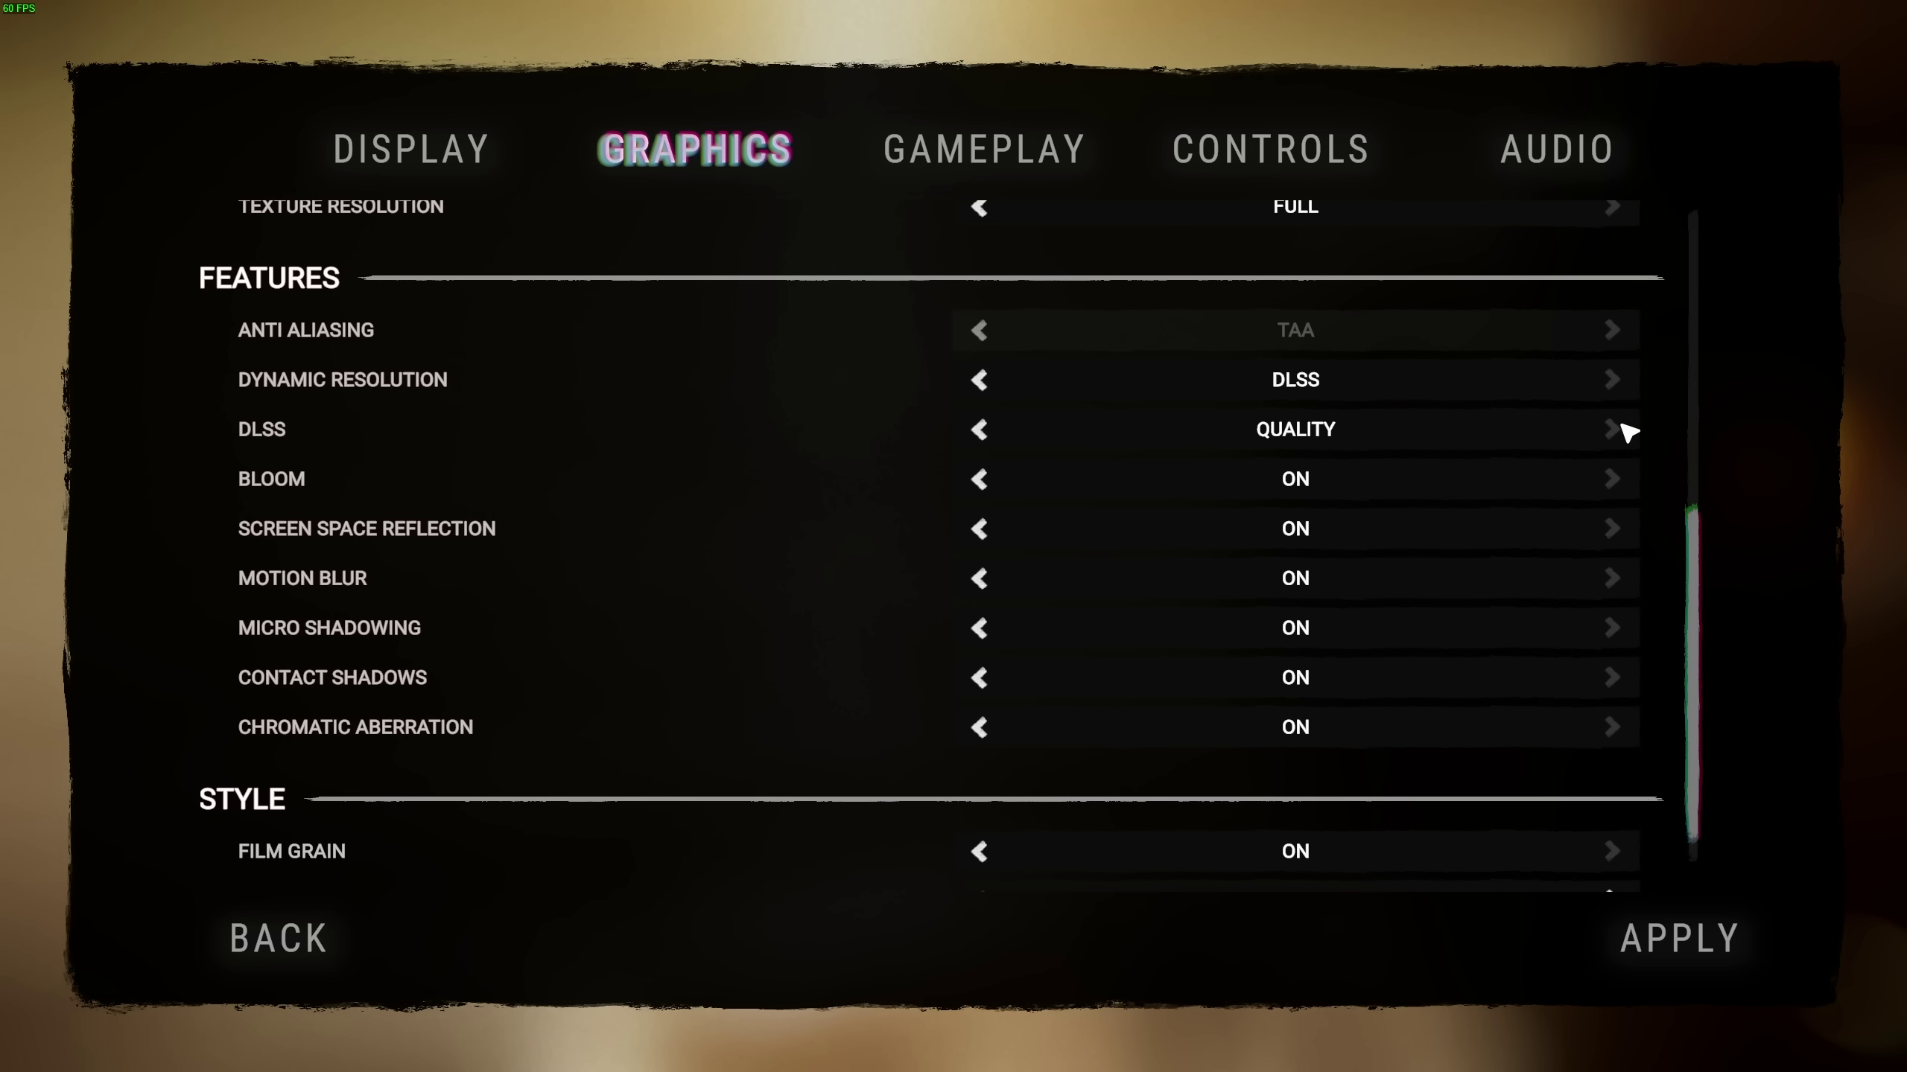
{"action": "left_click", "coordinate": [979, 429]}
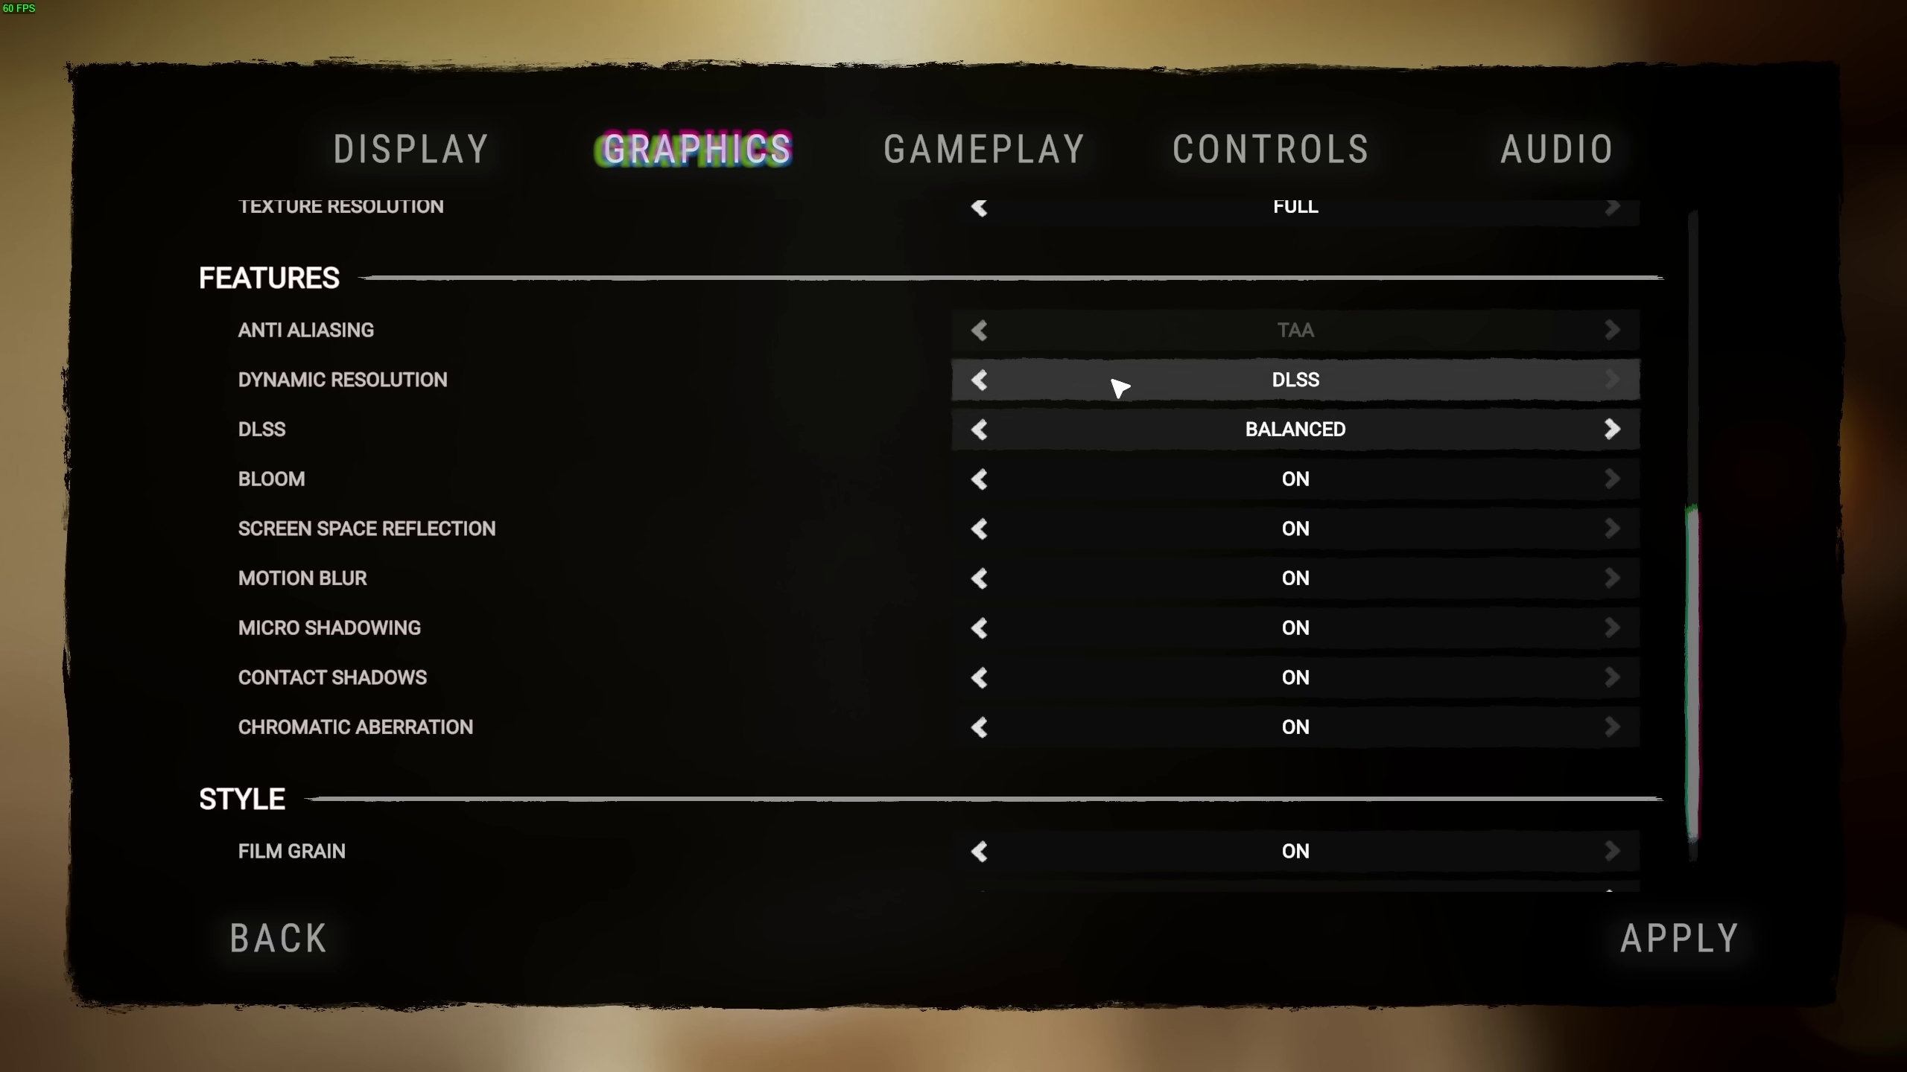
{"action": "left_click", "coordinate": [980, 383]}
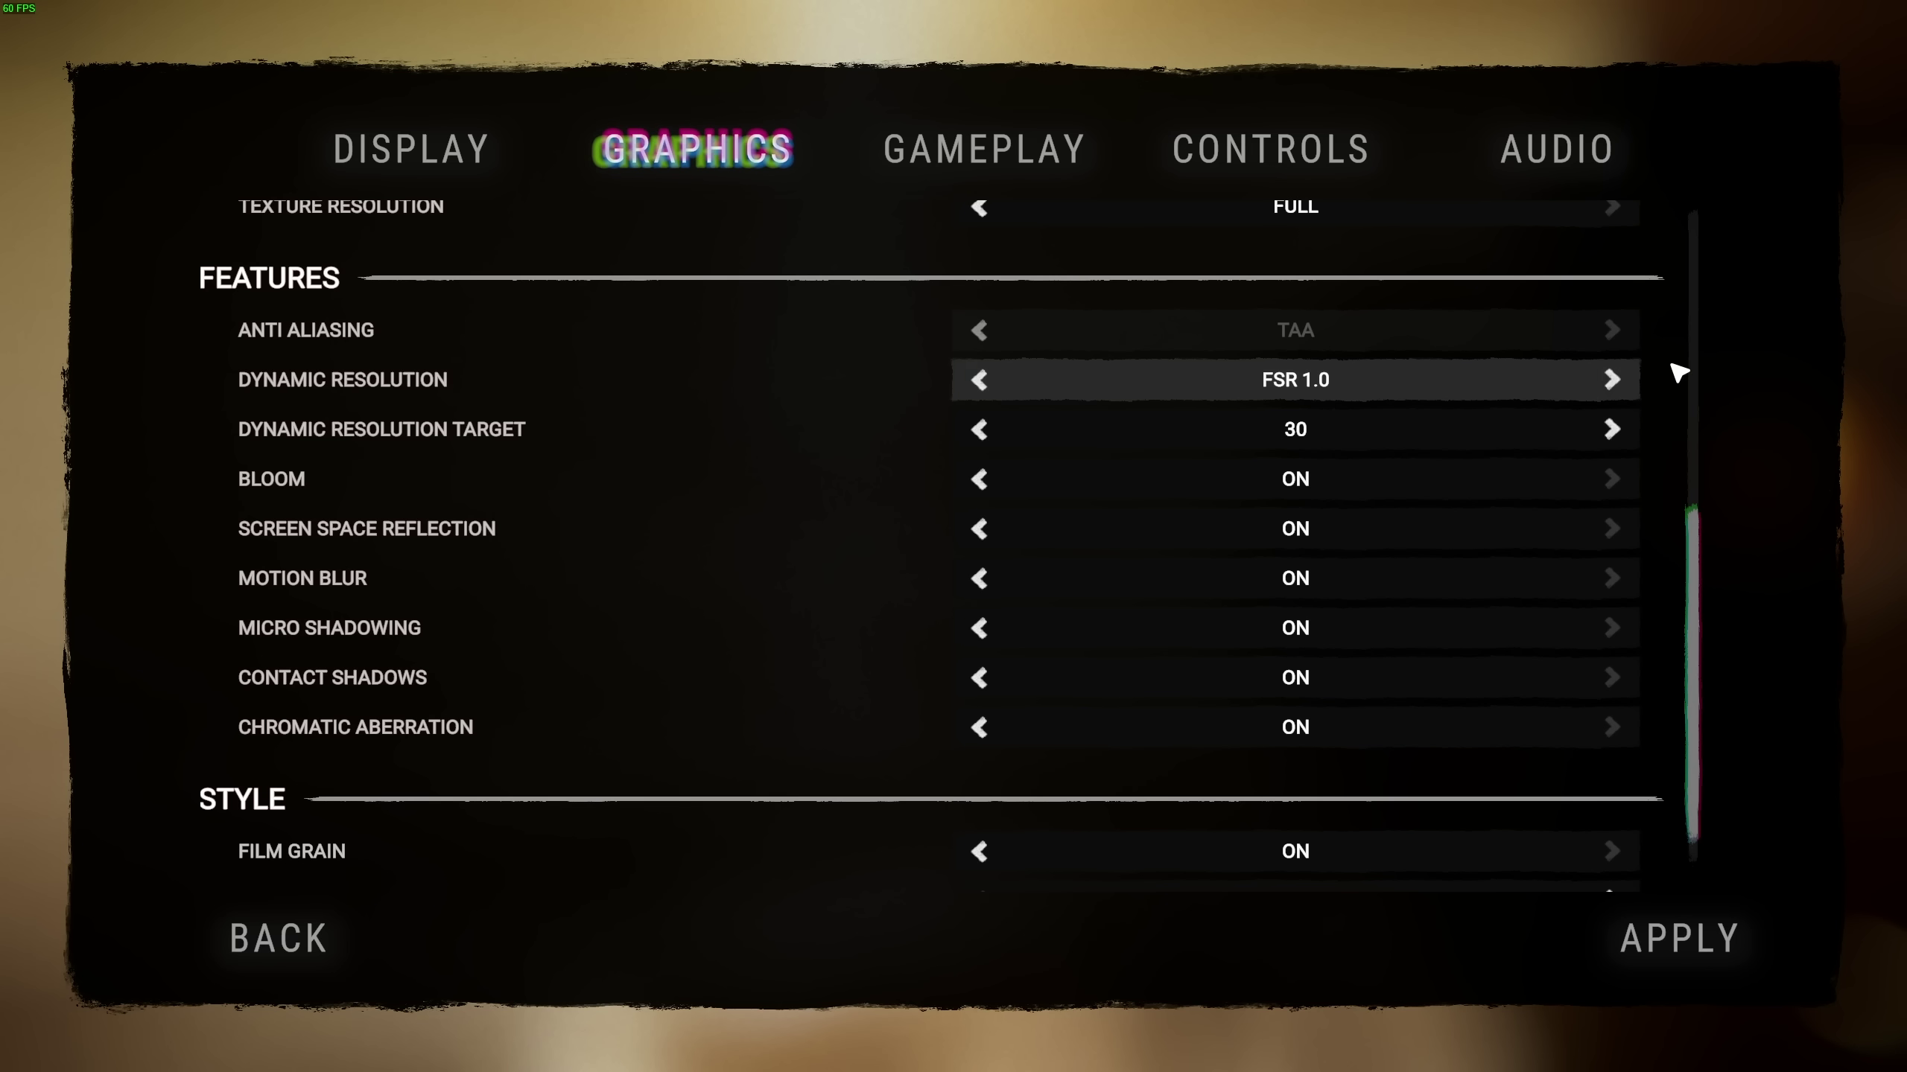
{"action": "left_click", "coordinate": [1612, 379]}
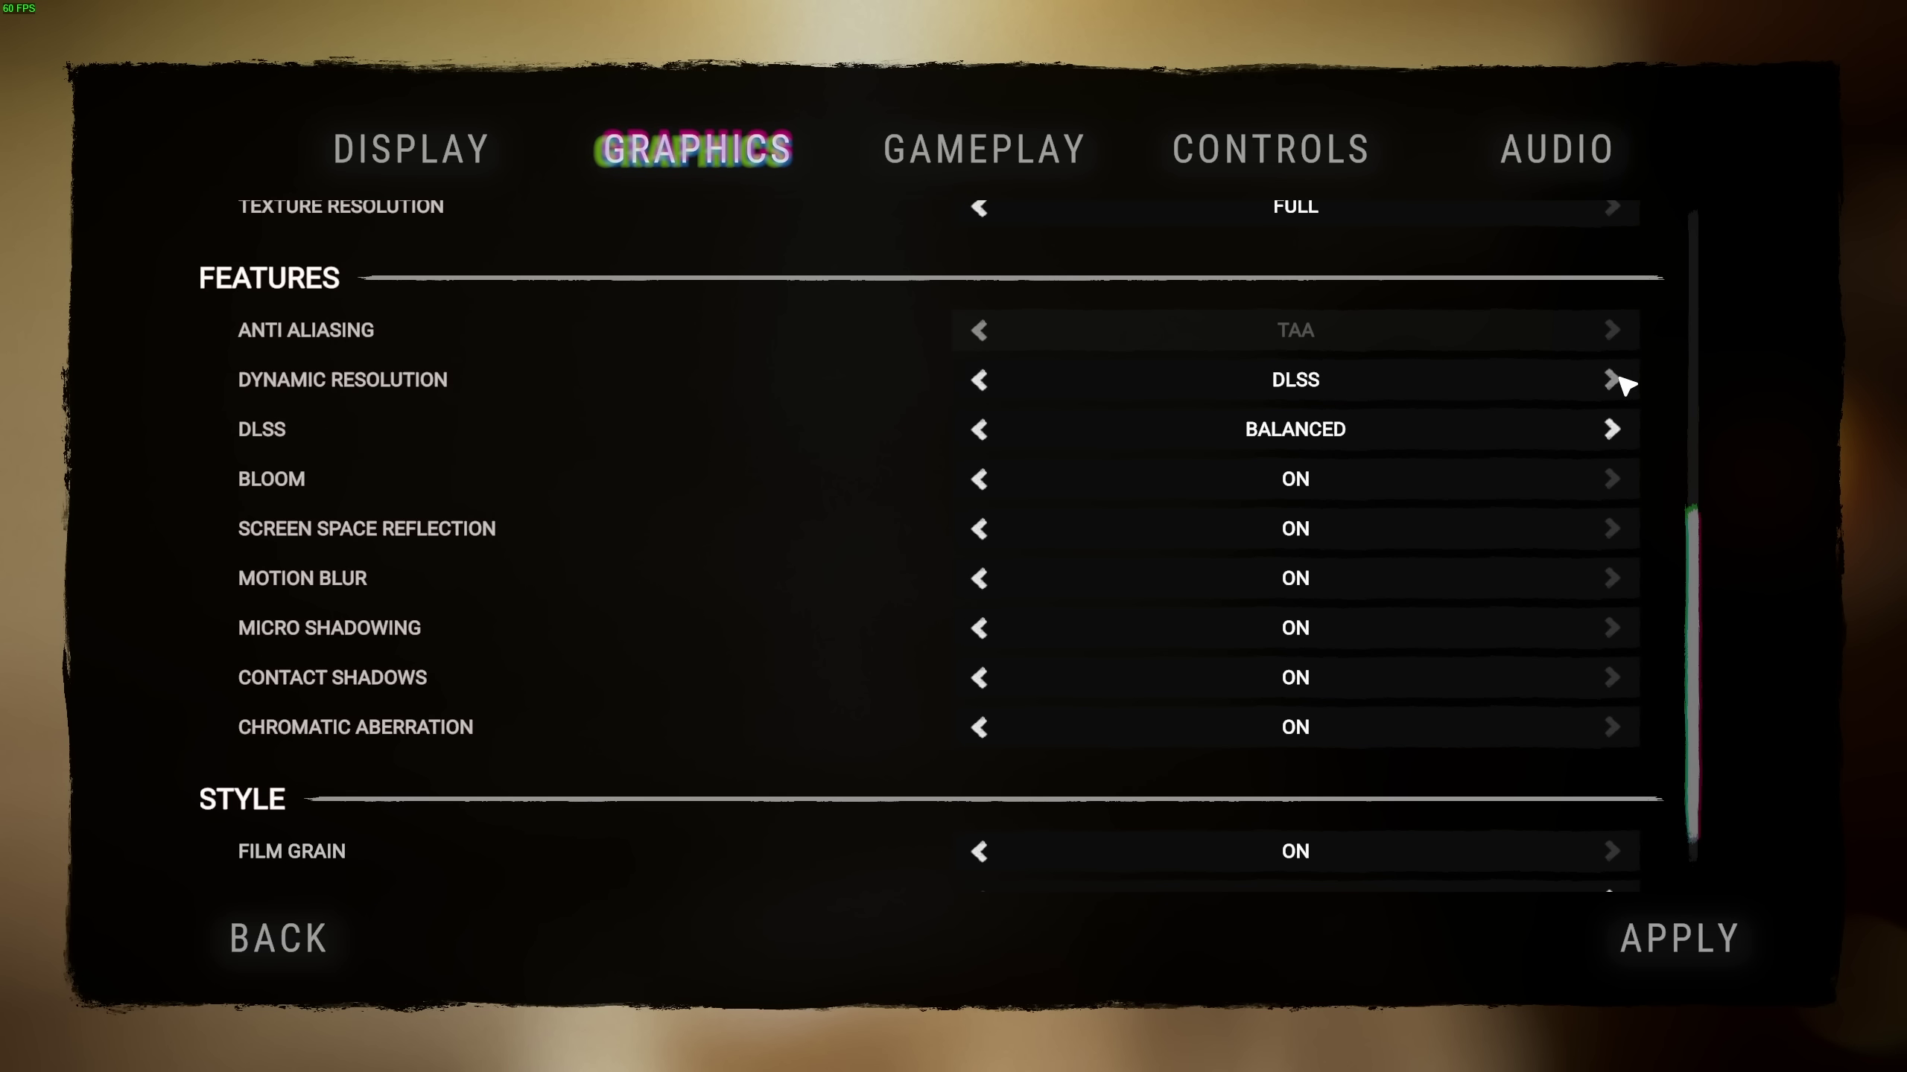
{"action": "left_click", "coordinate": [981, 379]}
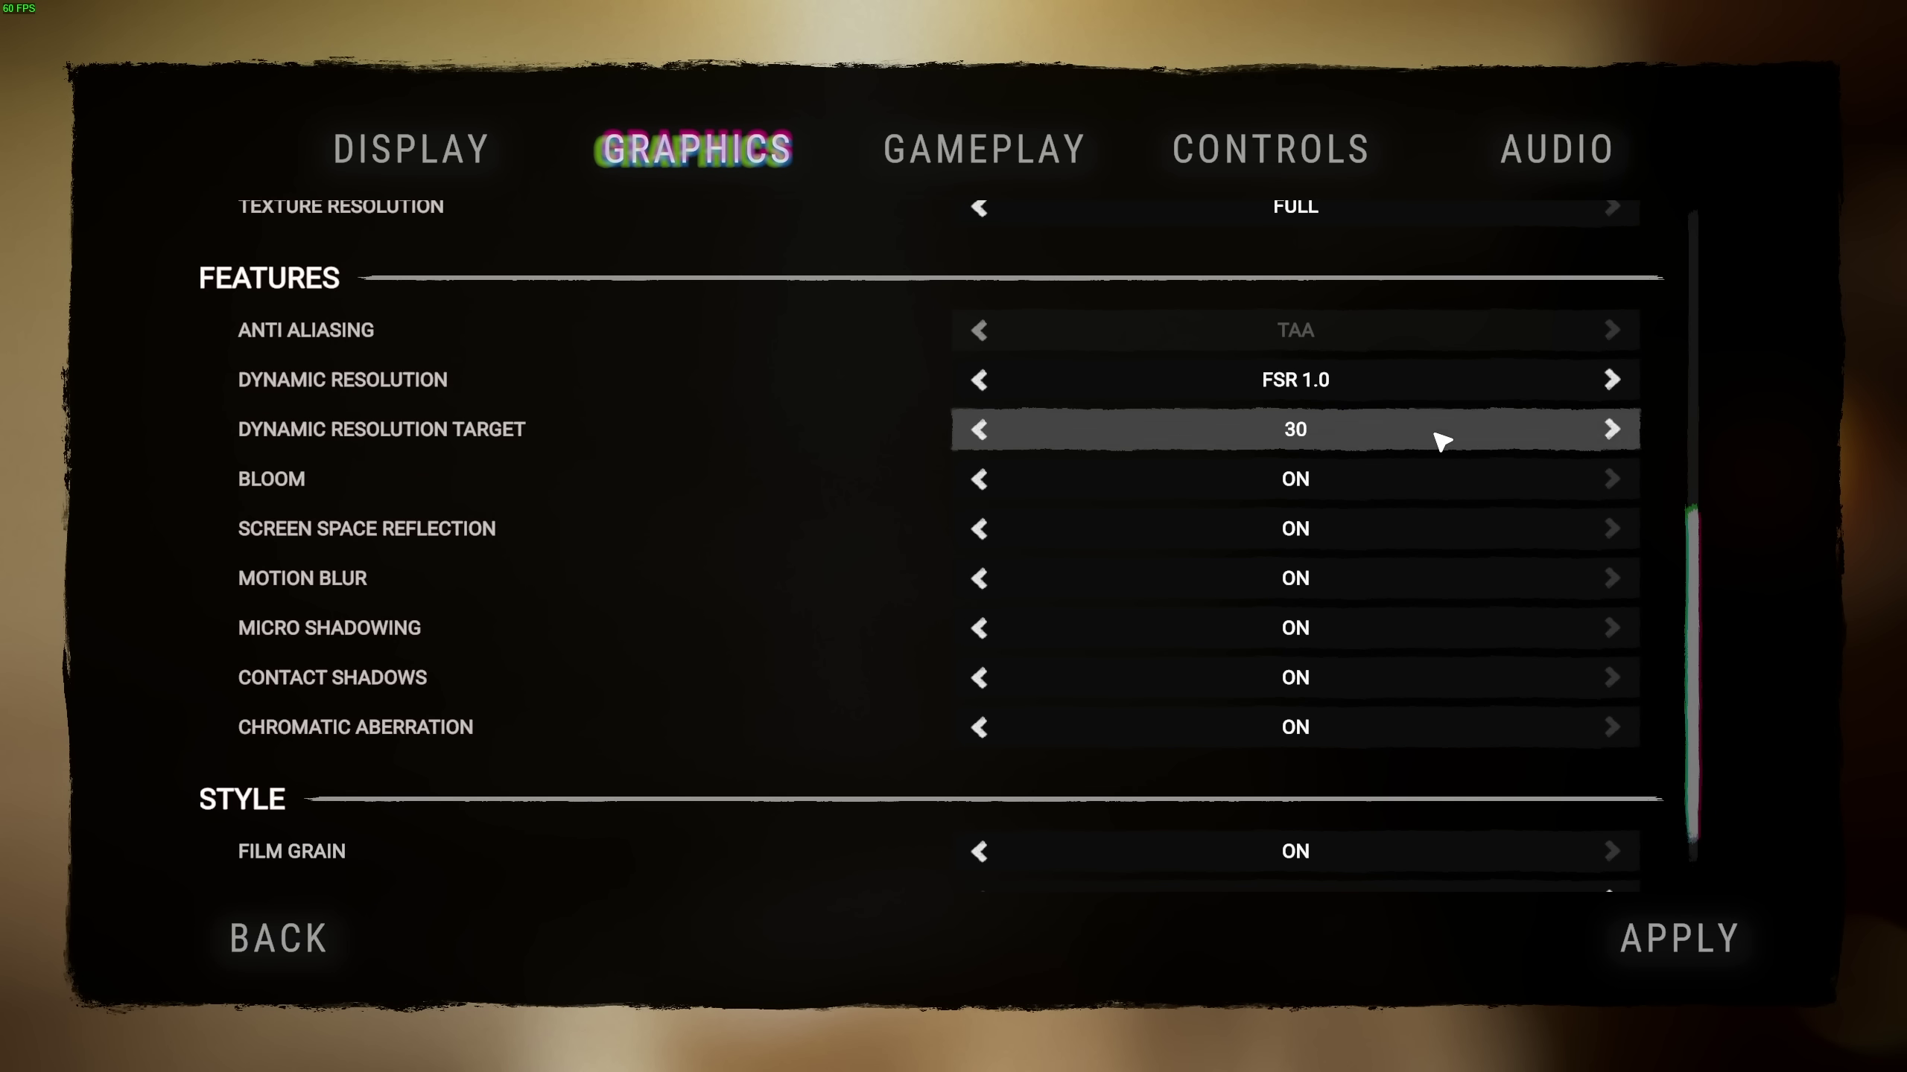
Raise the Dynamic Resolution Target from 30, trying values between 80 and 120.
{"action": "left_click", "coordinate": [1614, 431]}
{"action": "double_click", "coordinate": [1614, 431]}
{"action": "double_click", "coordinate": [1614, 432]}
{"action": "left_click", "coordinate": [1612, 432]}
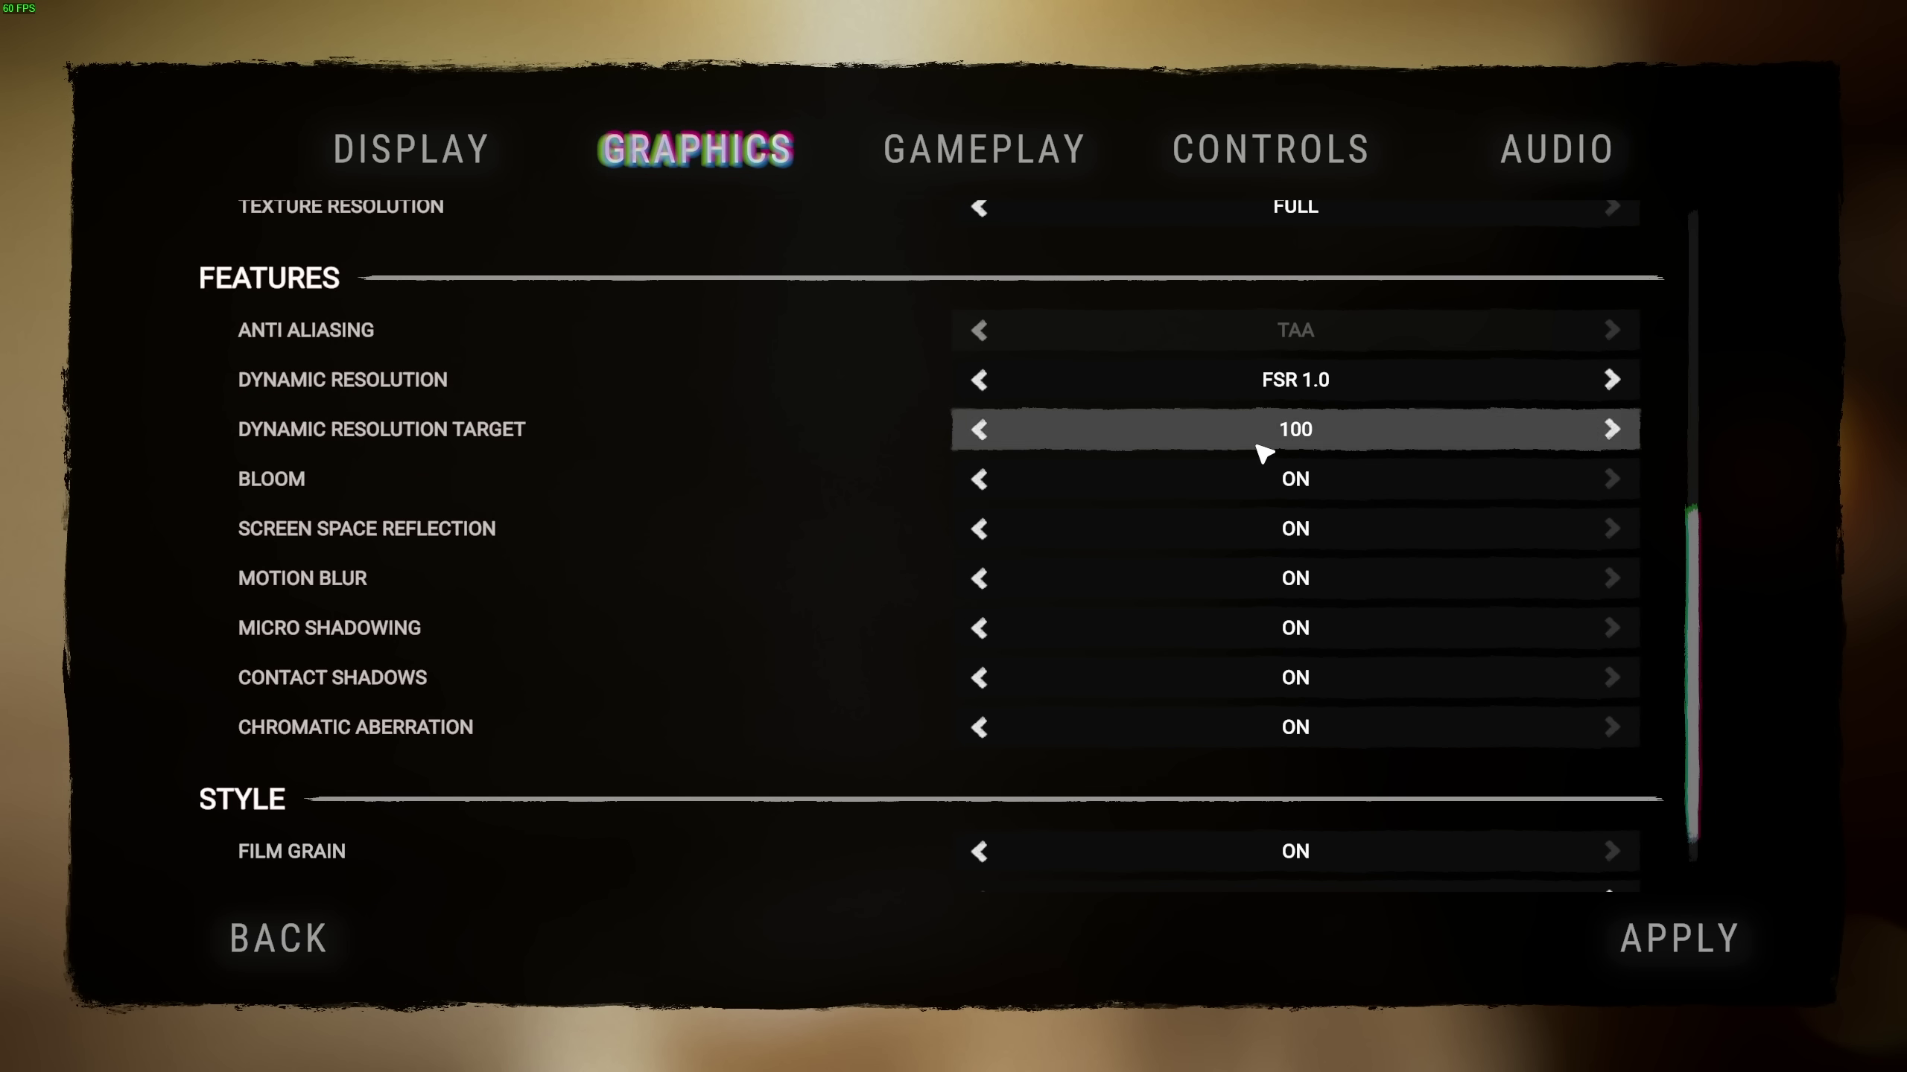
{"action": "left_click", "coordinate": [1614, 432]}
{"action": "left_click", "coordinate": [982, 429]}
{"action": "left_click", "coordinate": [983, 430]}
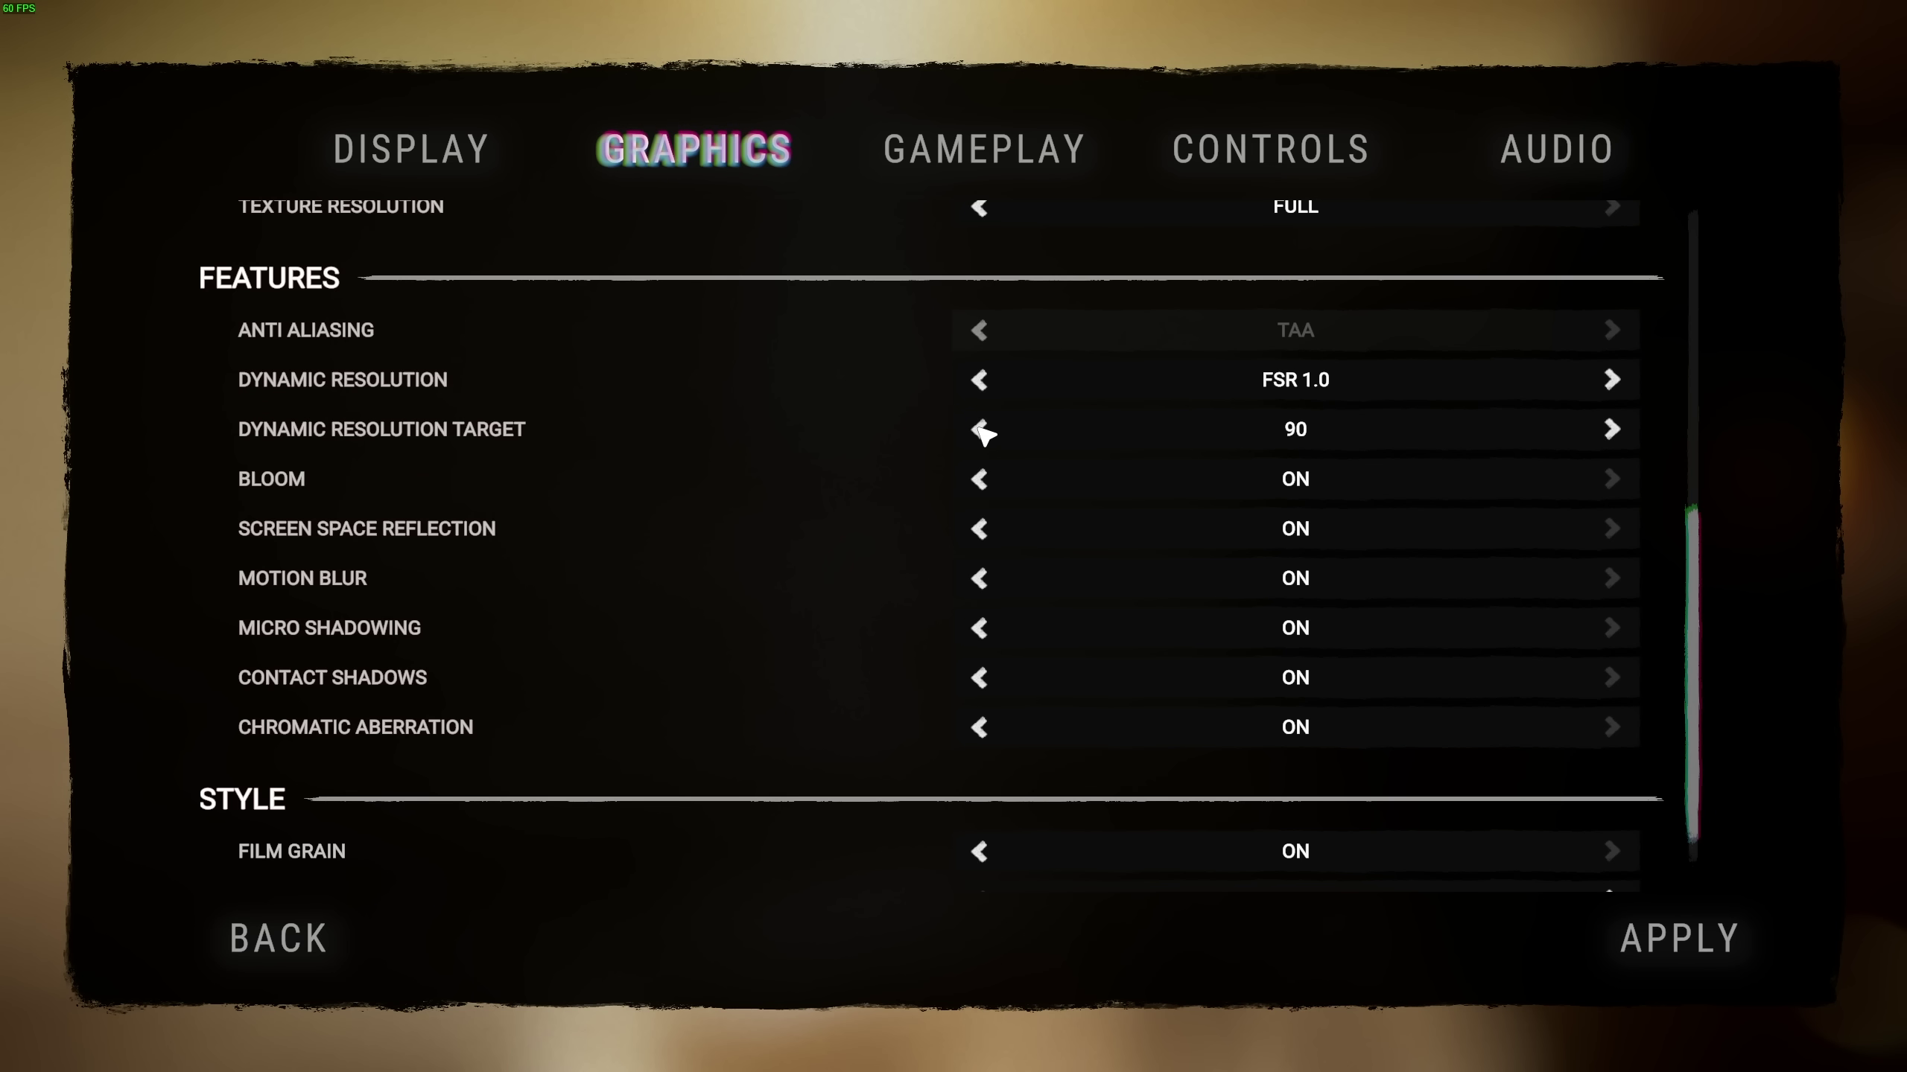
{"action": "left_click", "coordinate": [1610, 431]}
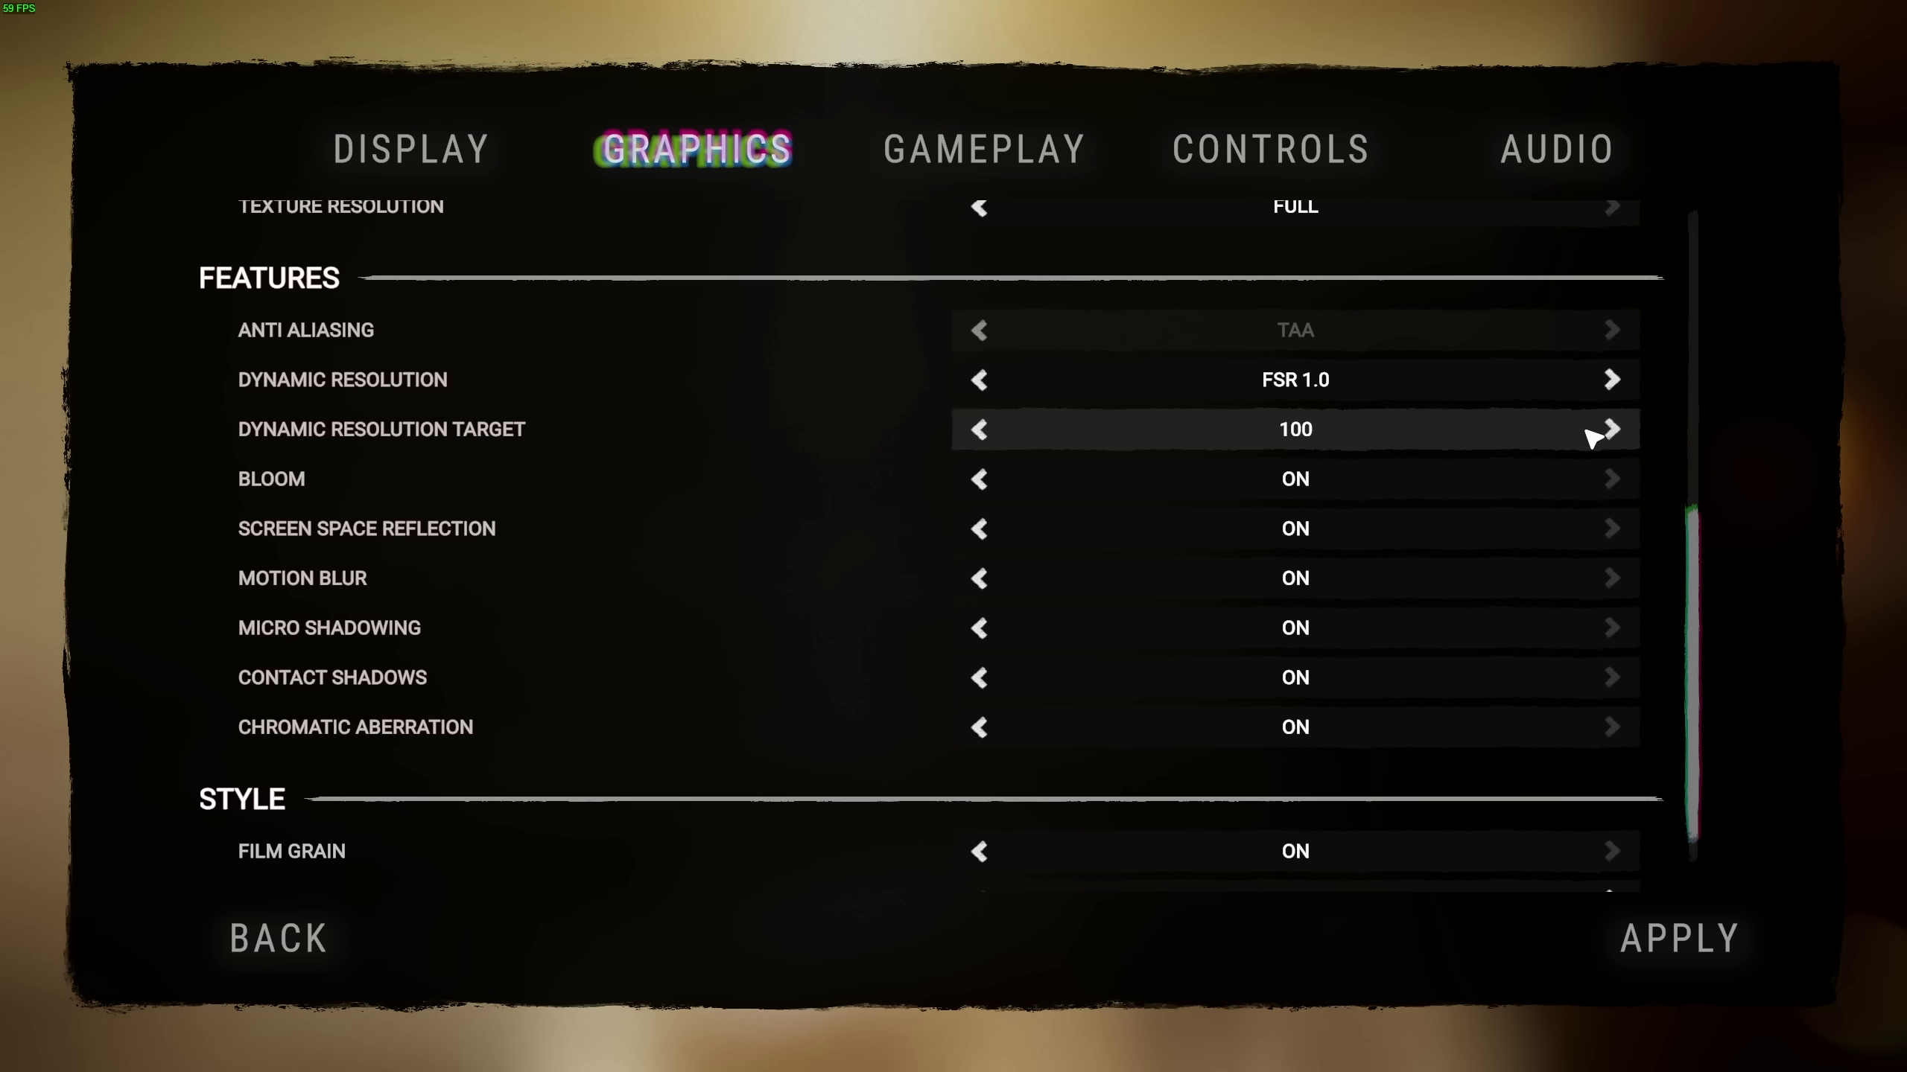
{"action": "left_click", "coordinate": [1610, 430]}
{"action": "left_click", "coordinate": [1614, 429]}
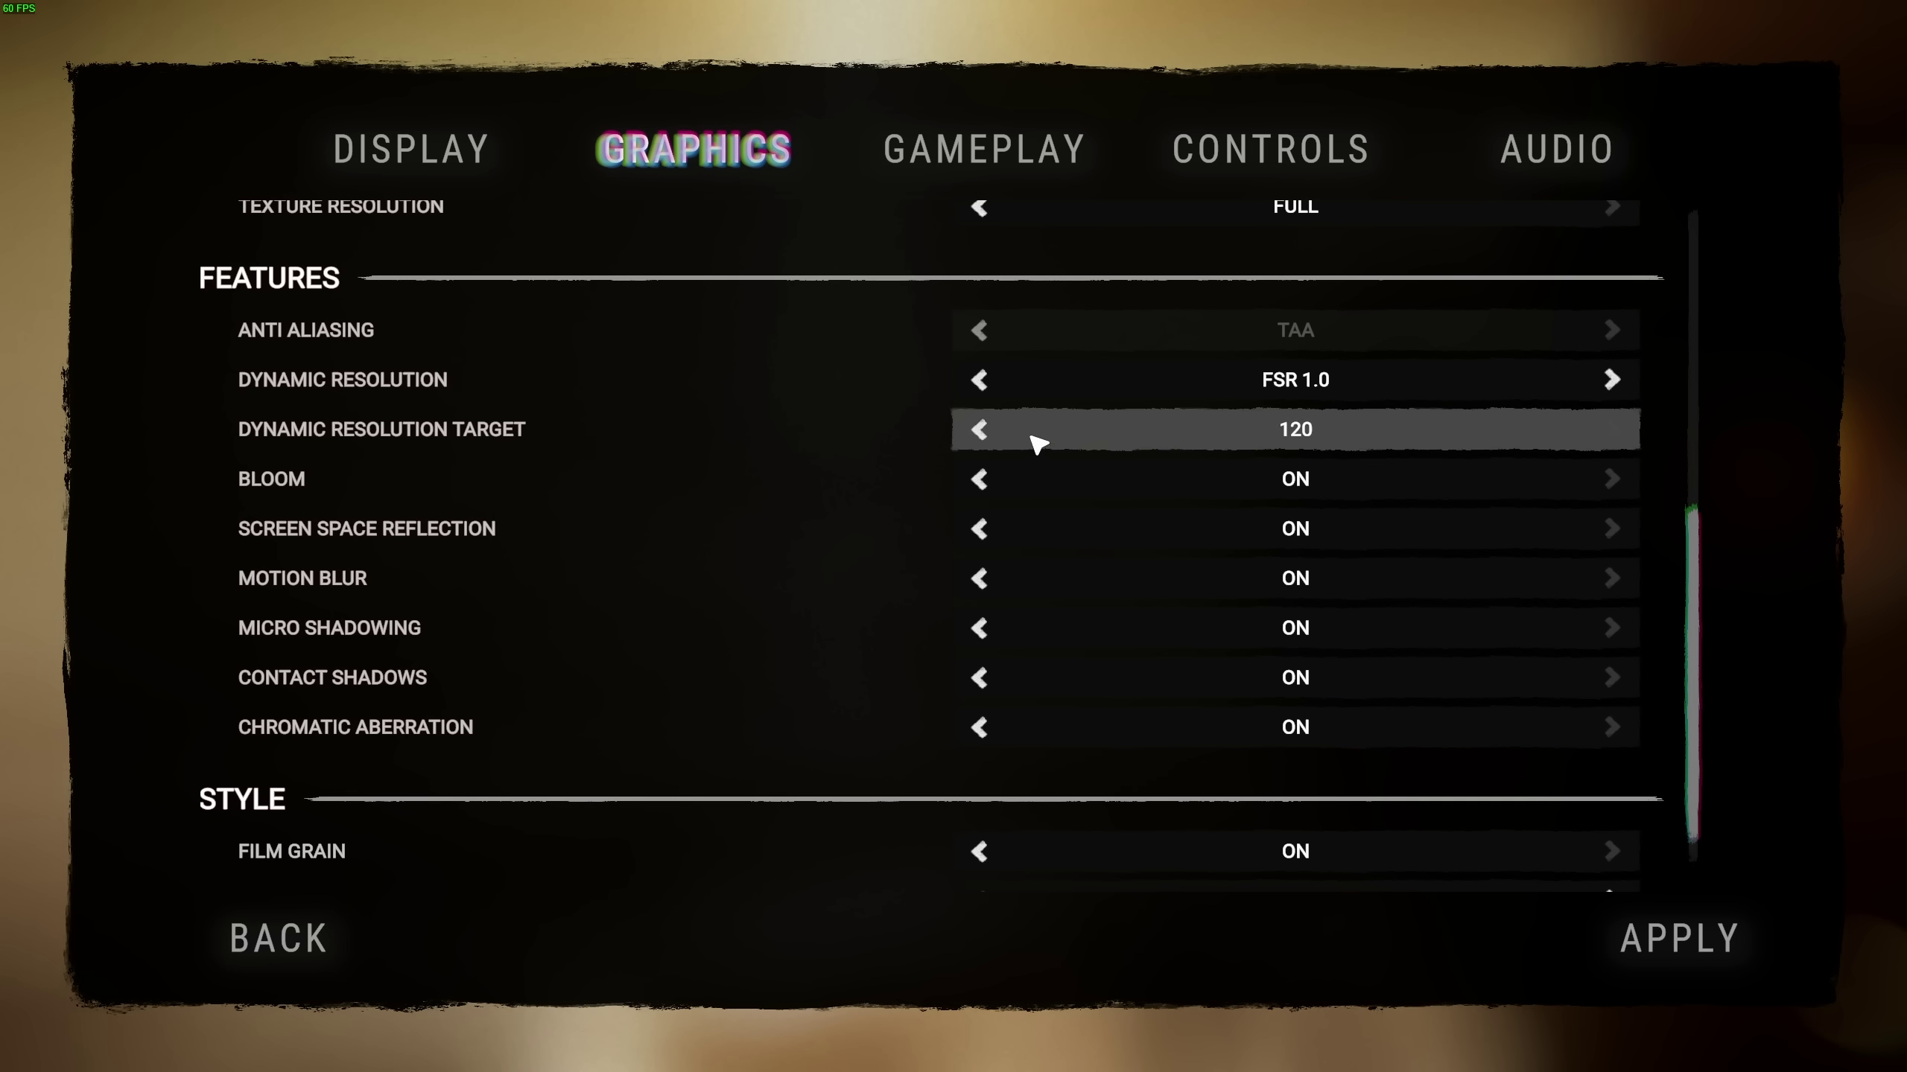
Lower the Dynamic Resolution Target back to 30, then set it to 100.
{"action": "left_click", "coordinate": [979, 429]}
{"action": "left_click", "coordinate": [978, 429]}
{"action": "left_click", "coordinate": [979, 429]}
{"action": "left_click", "coordinate": [979, 429]}
{"action": "left_click", "coordinate": [978, 430]}
{"action": "left_click", "coordinate": [978, 429]}
{"action": "left_click", "coordinate": [979, 430]}
{"action": "left_click", "coordinate": [979, 430]}
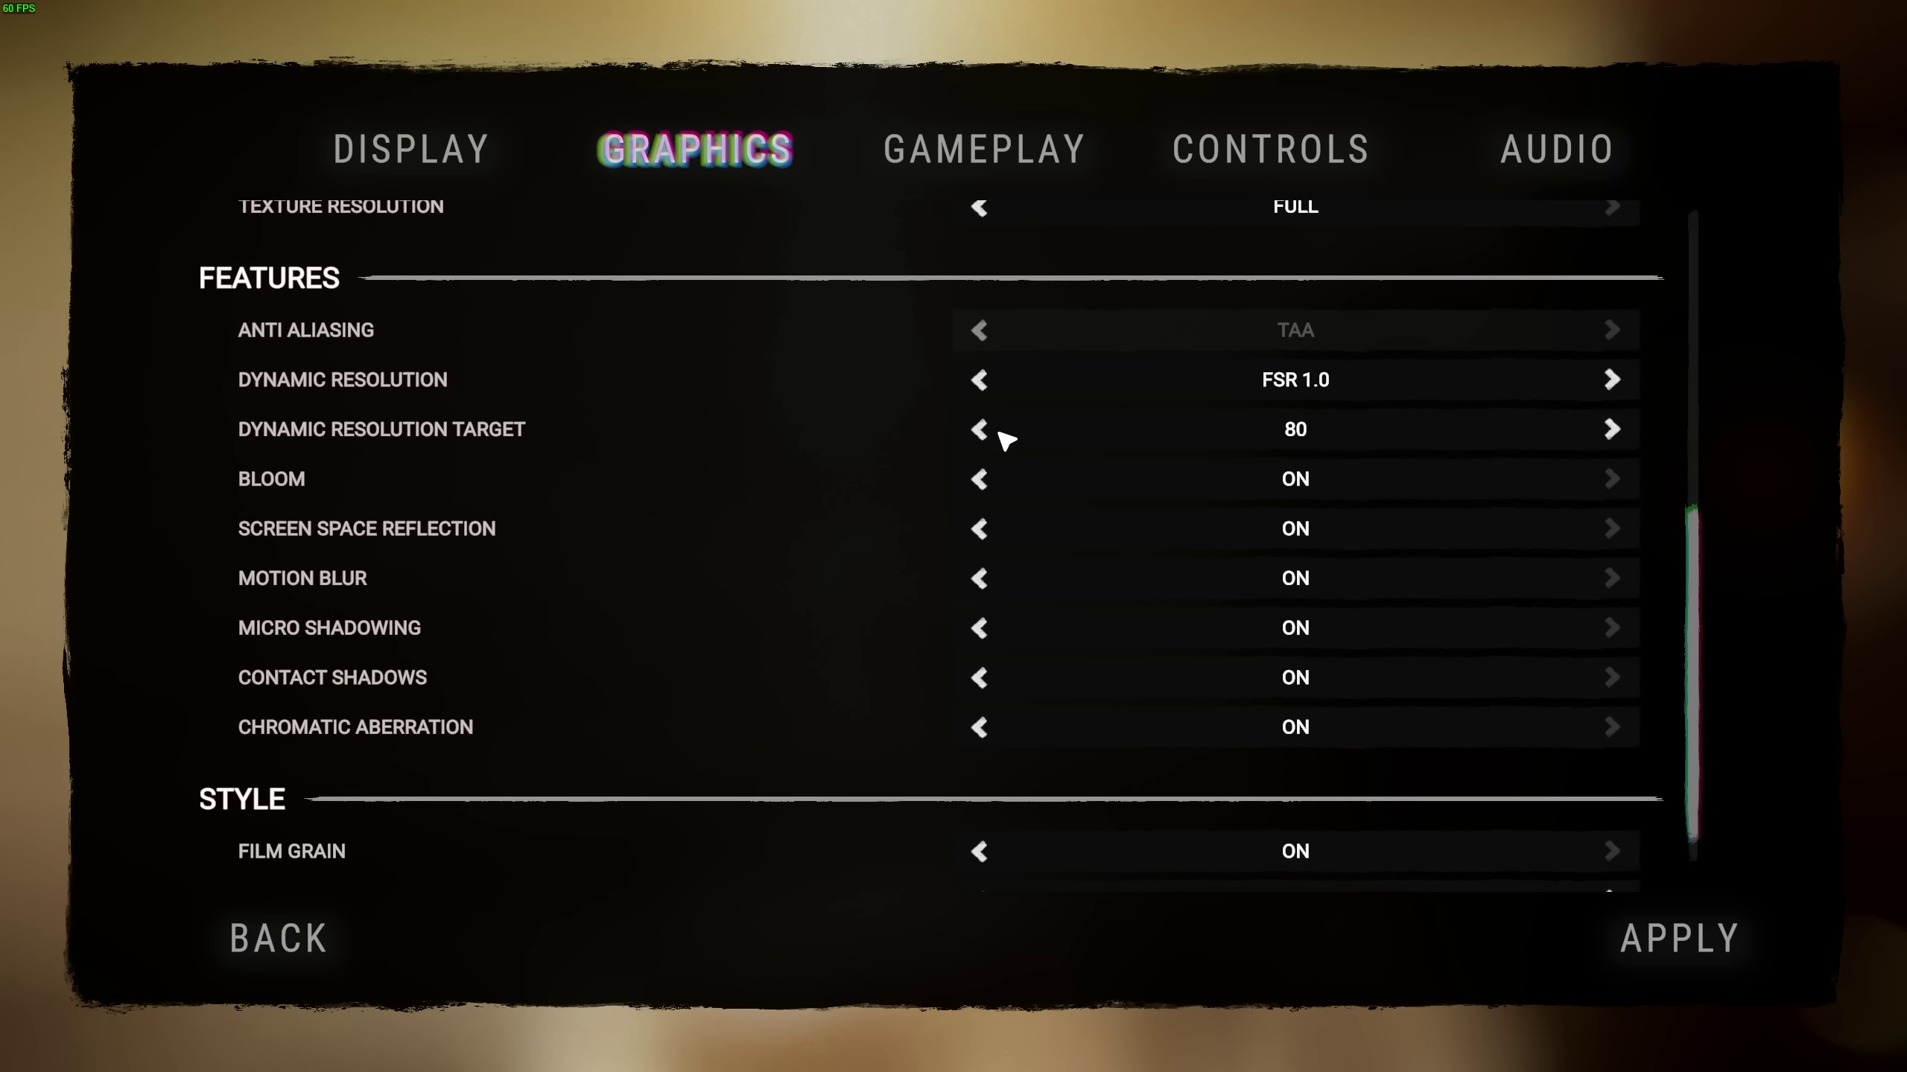
{"action": "left_click", "coordinate": [978, 430]}
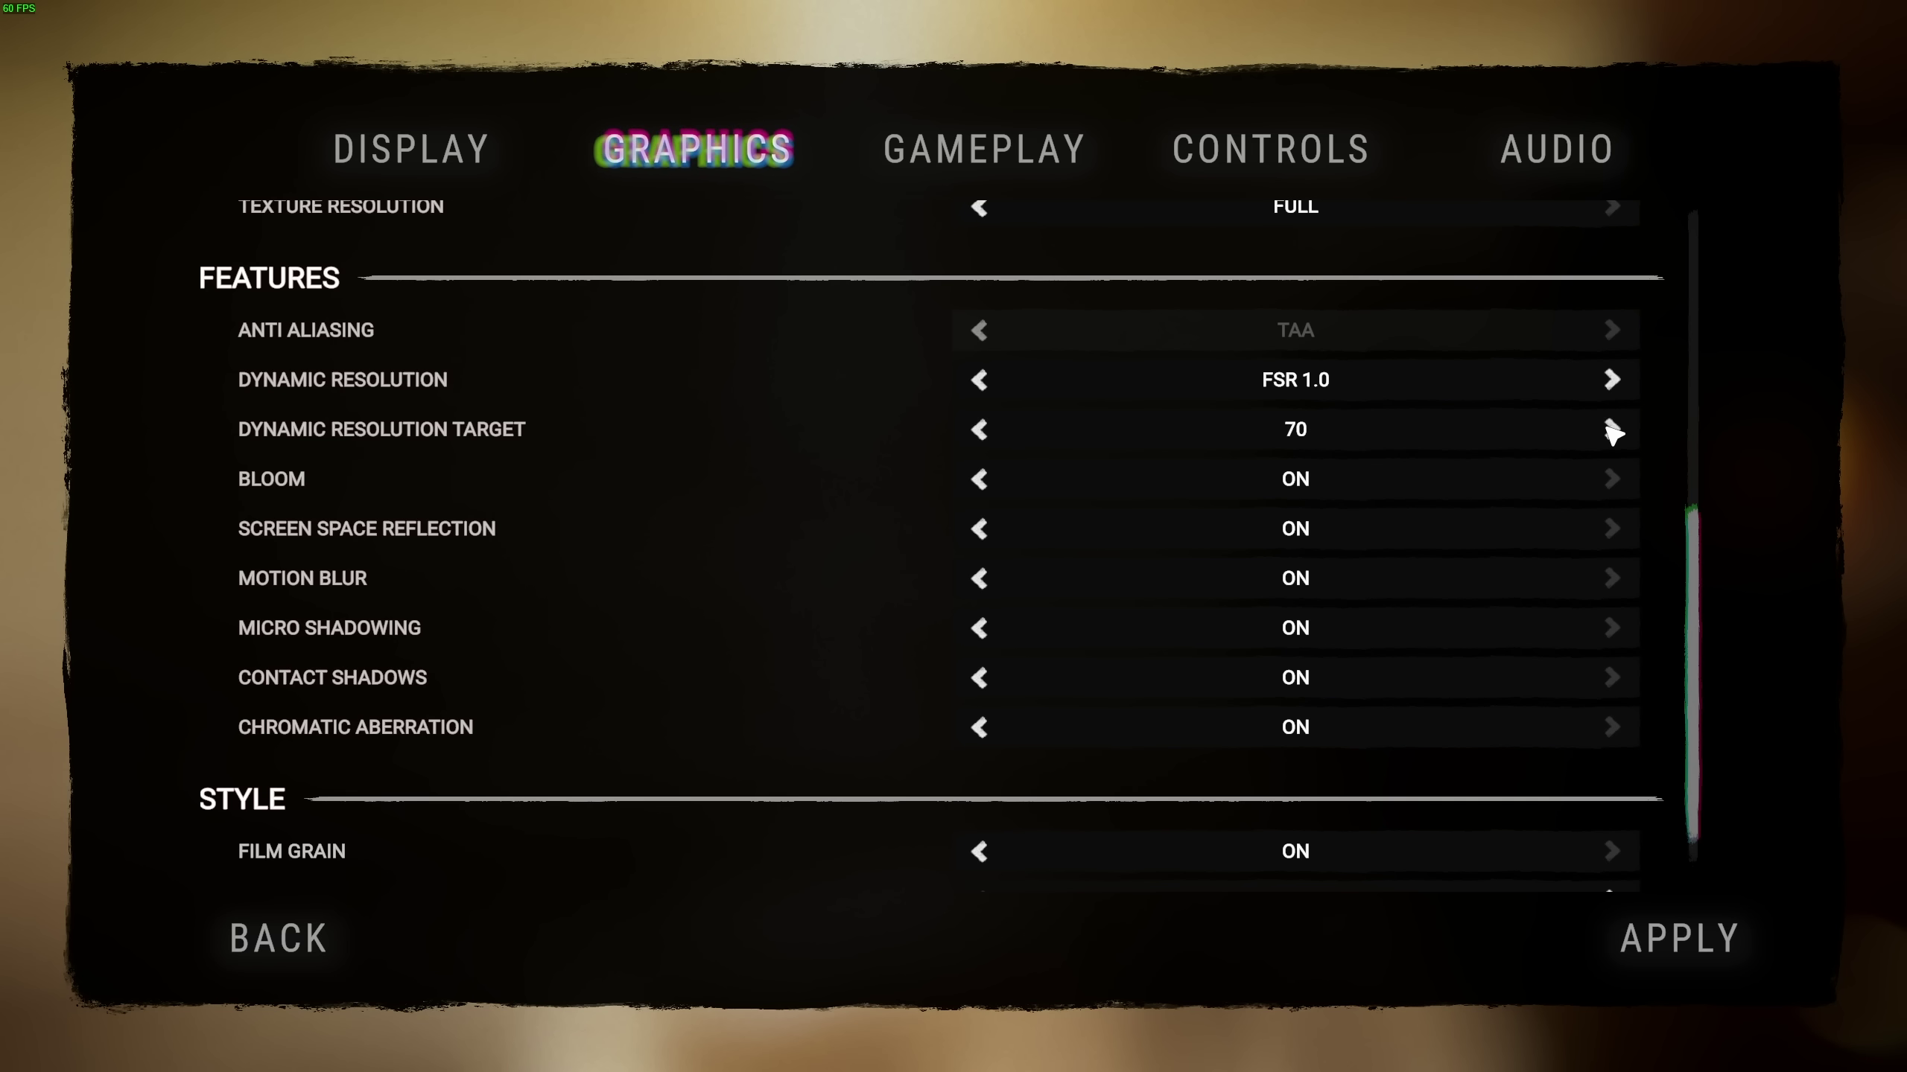
{"action": "left_click", "coordinate": [979, 430]}
{"action": "left_click", "coordinate": [979, 430]}
{"action": "left_click", "coordinate": [978, 430]}
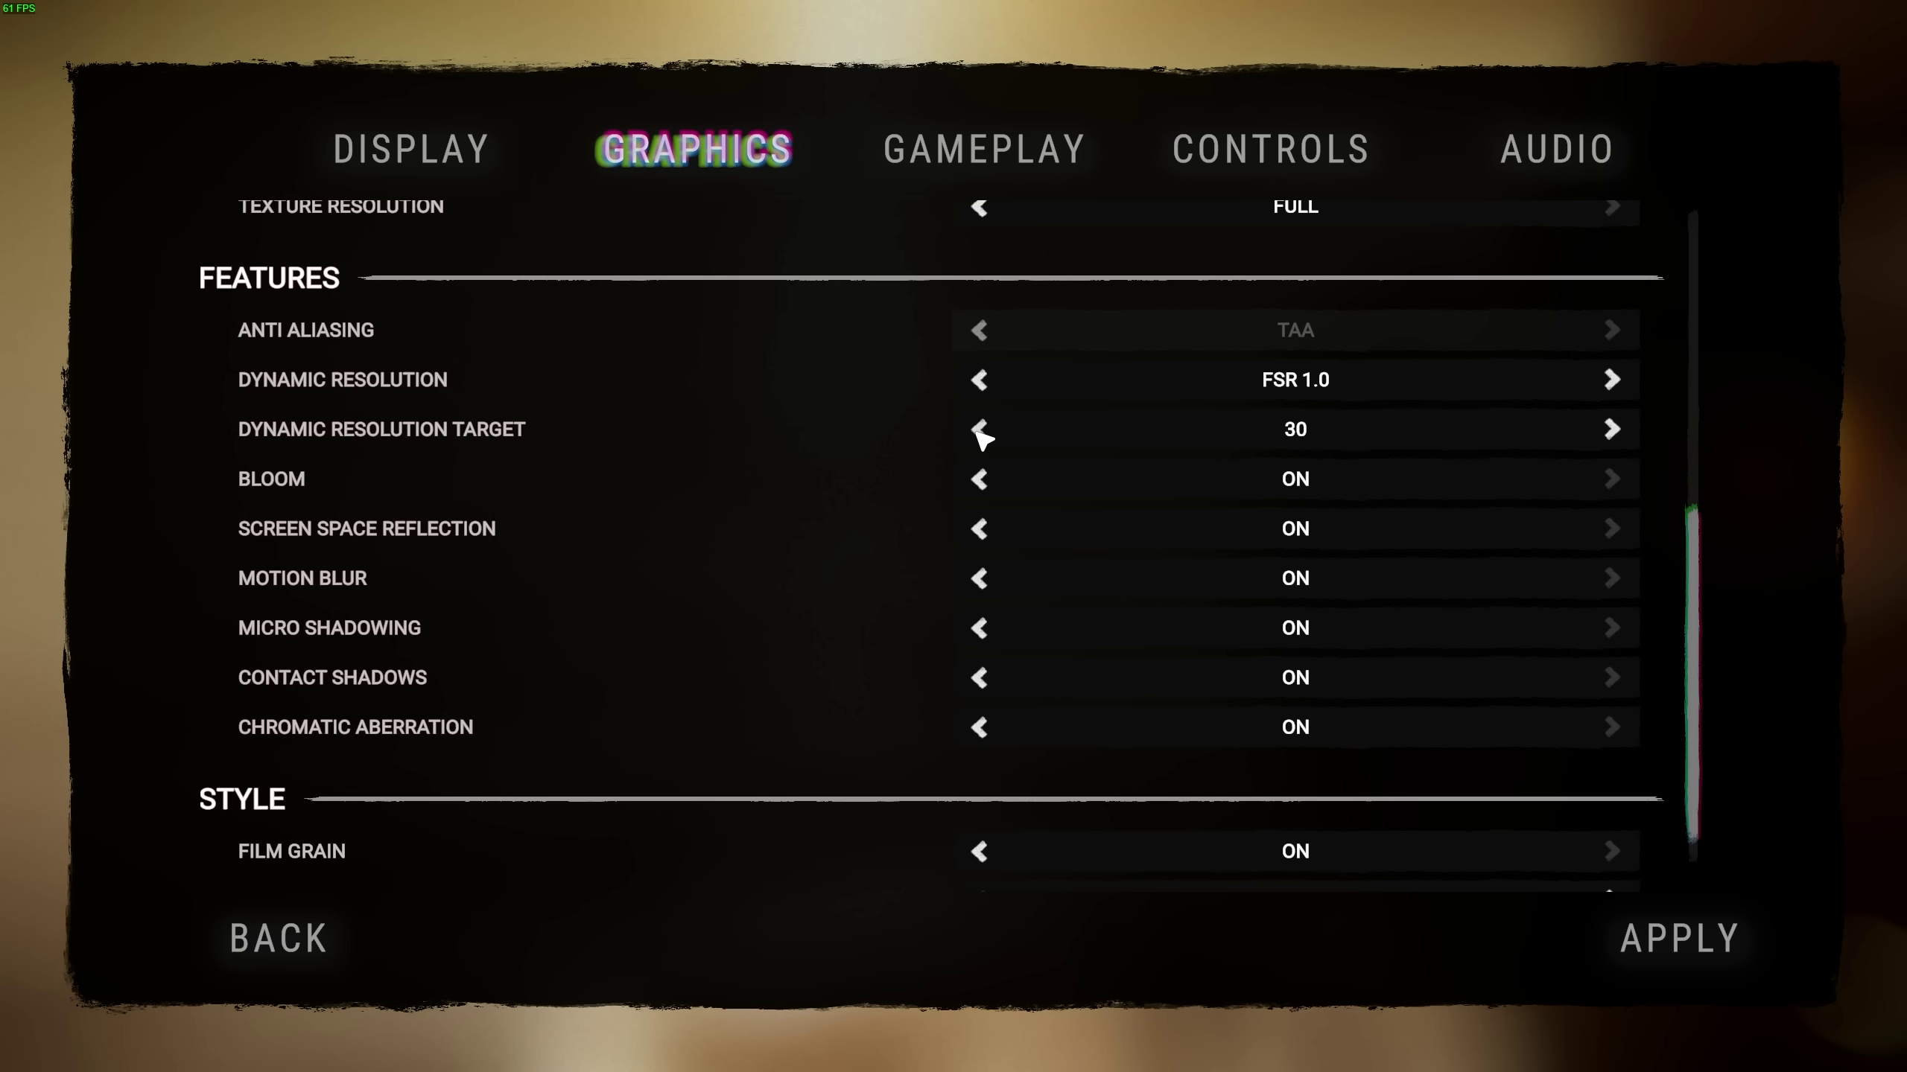
{"action": "left_click", "coordinate": [979, 430]}
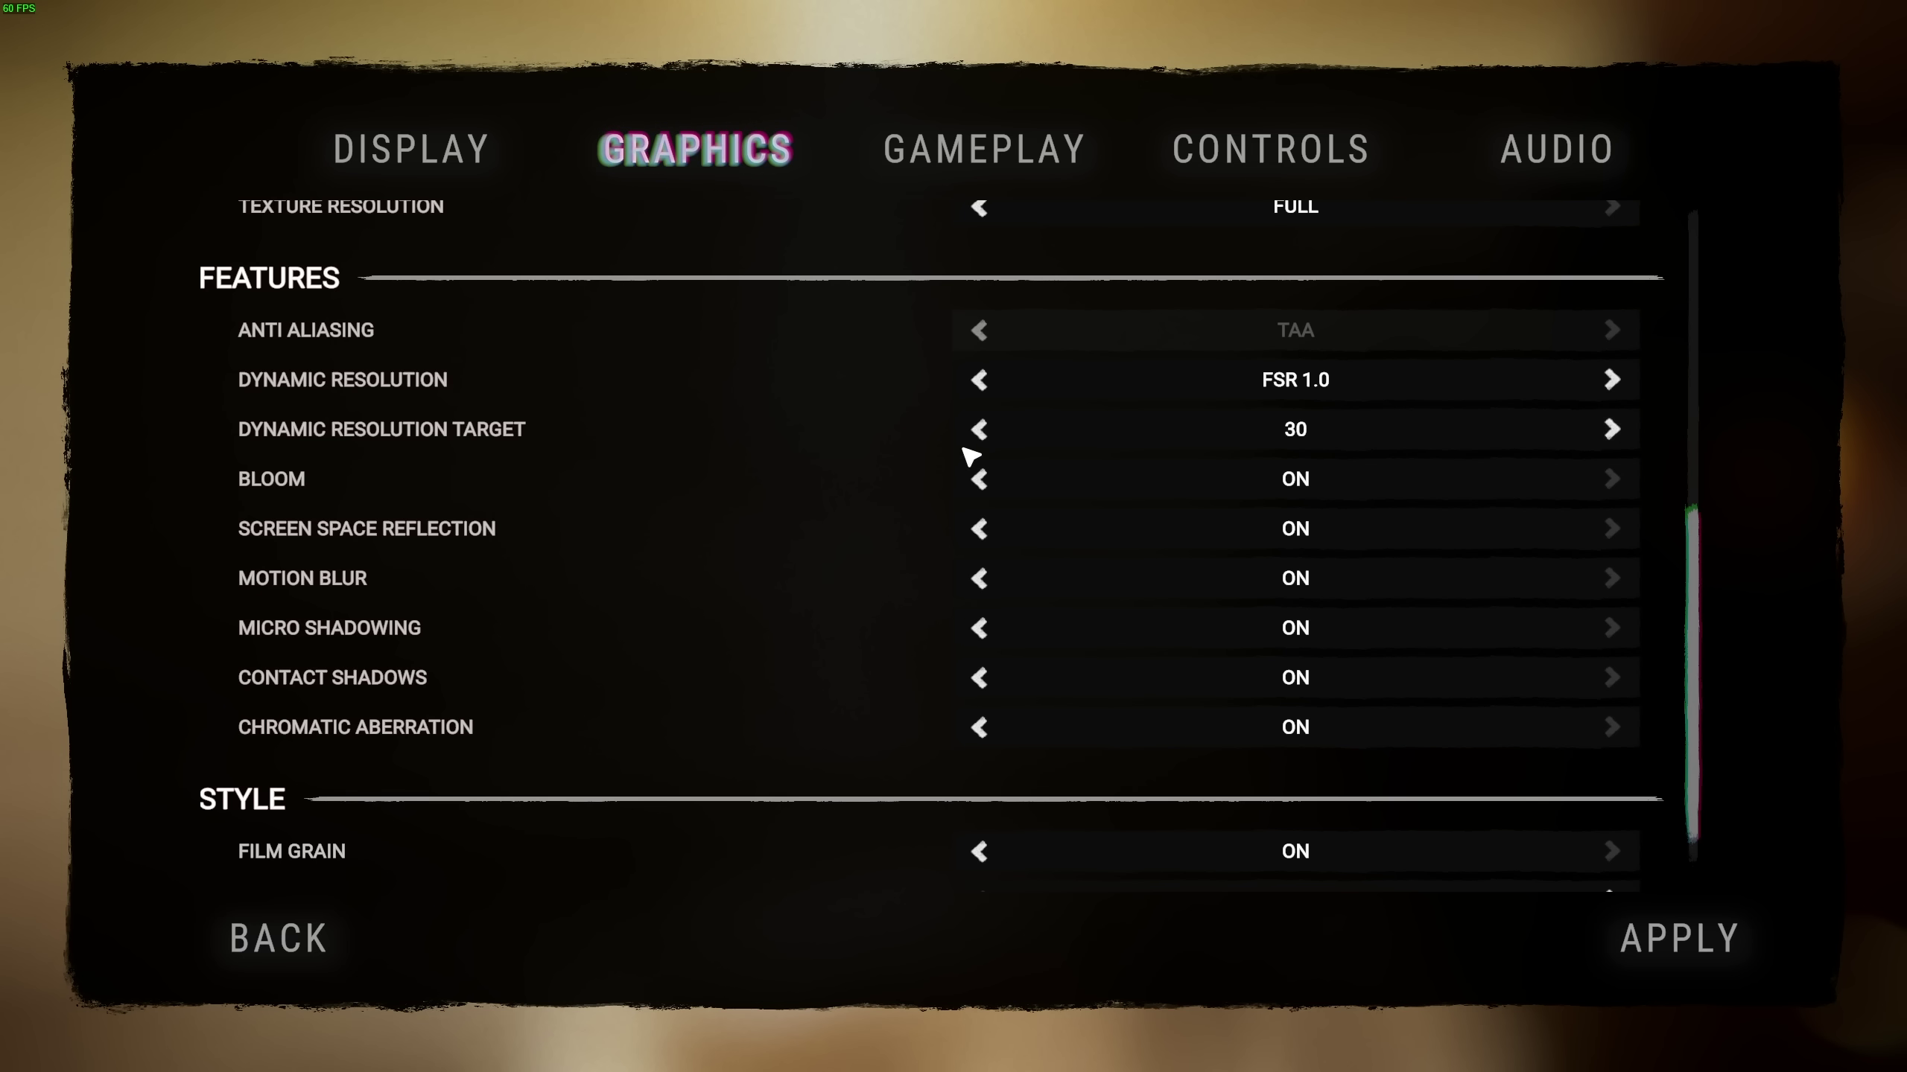
{"action": "left_click", "coordinate": [1621, 431]}
{"action": "left_click", "coordinate": [1617, 431]}
{"action": "left_click", "coordinate": [1617, 431]}
{"action": "left_click", "coordinate": [1618, 431]}
{"action": "left_click", "coordinate": [1618, 431]}
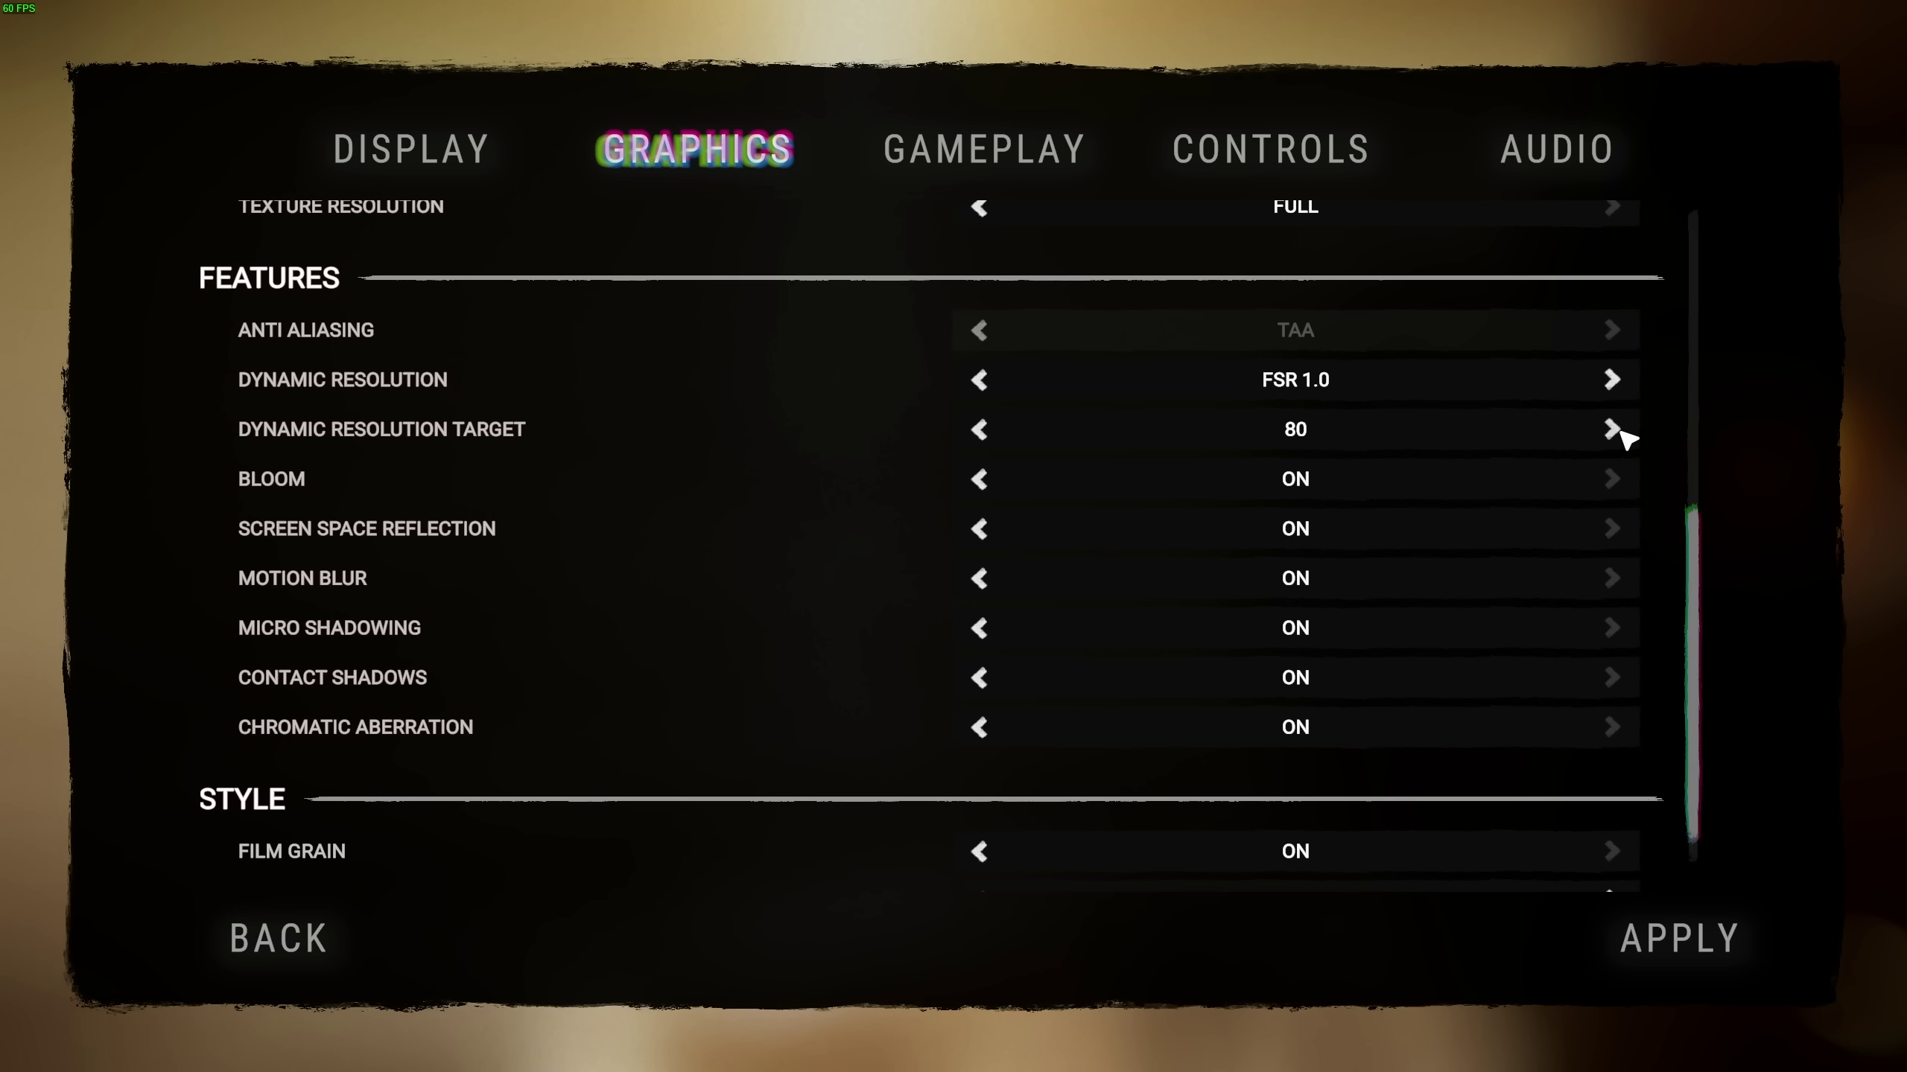
{"action": "left_click", "coordinate": [1617, 431]}
{"action": "left_click", "coordinate": [1618, 431]}
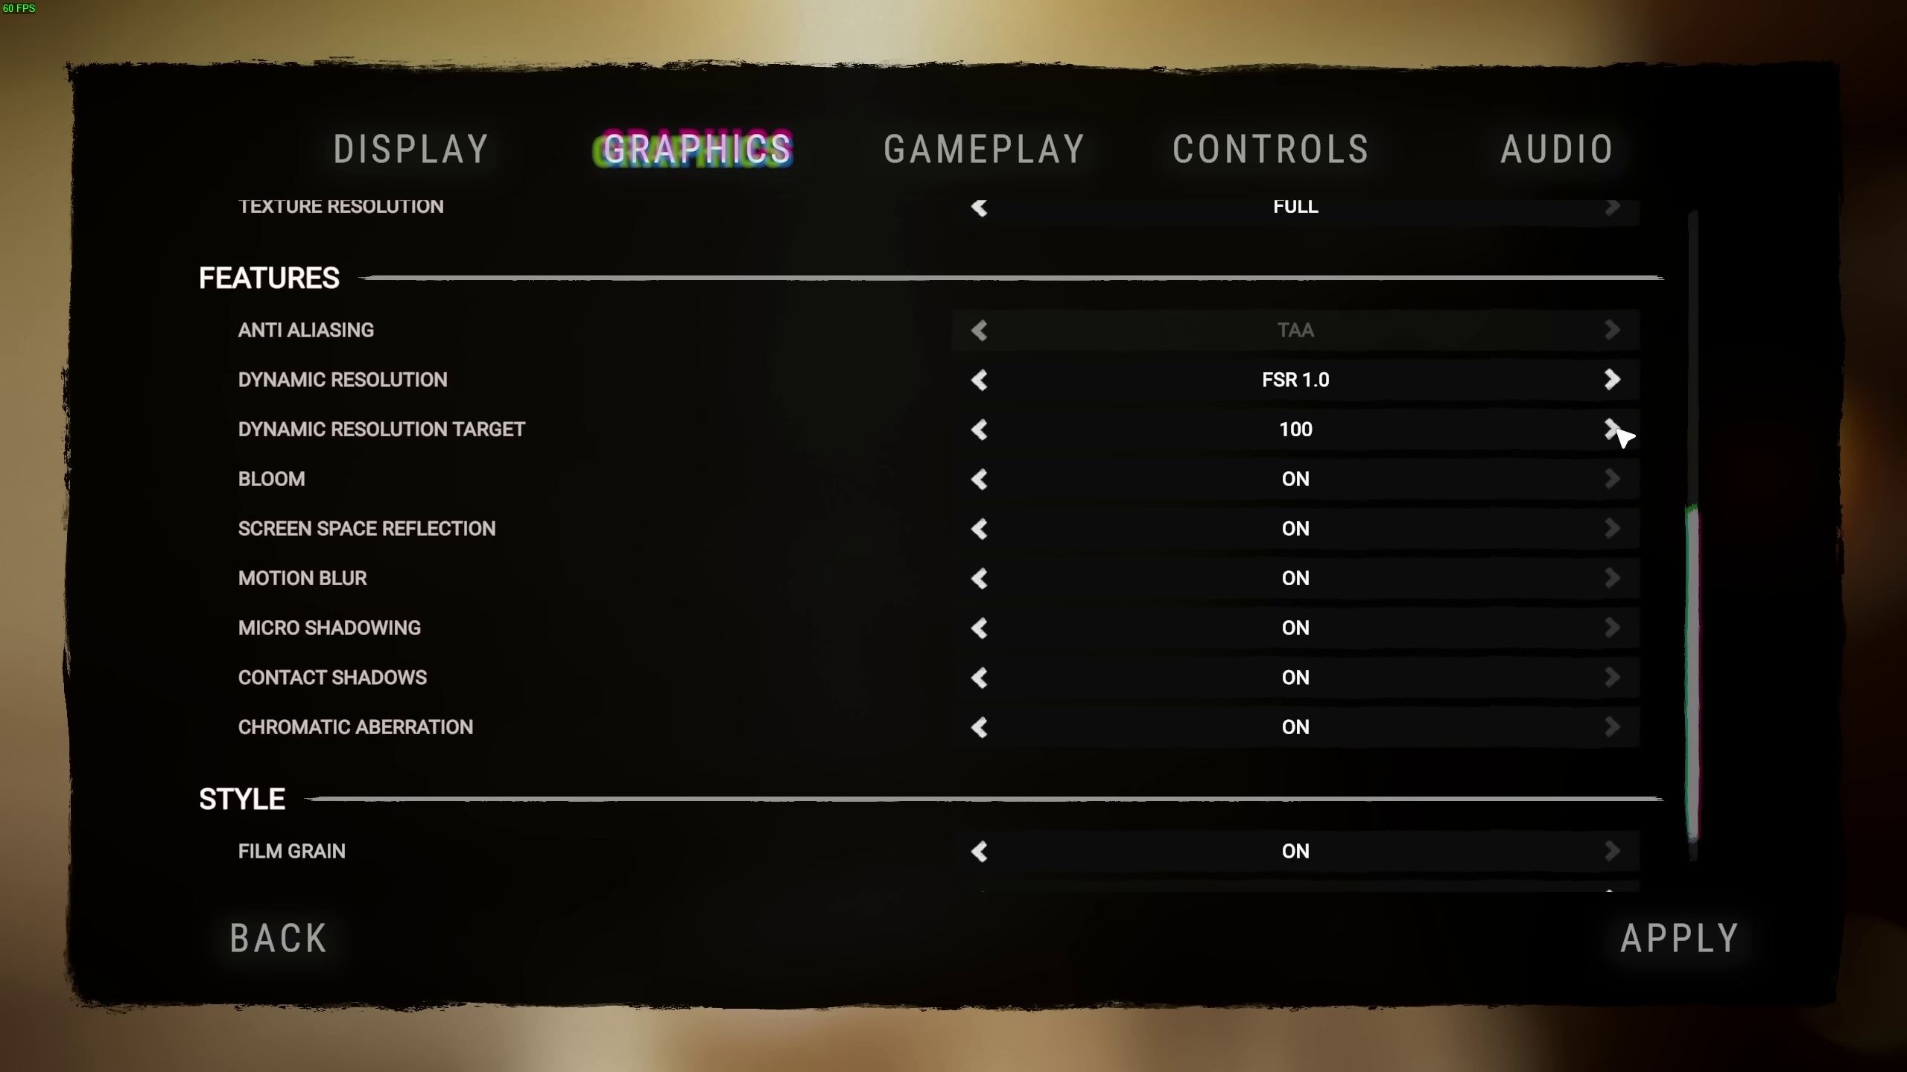
Set Dynamic Resolution to DLSS in QUALITY mode, passing through TAAU.
{"action": "left_click", "coordinate": [983, 380]}
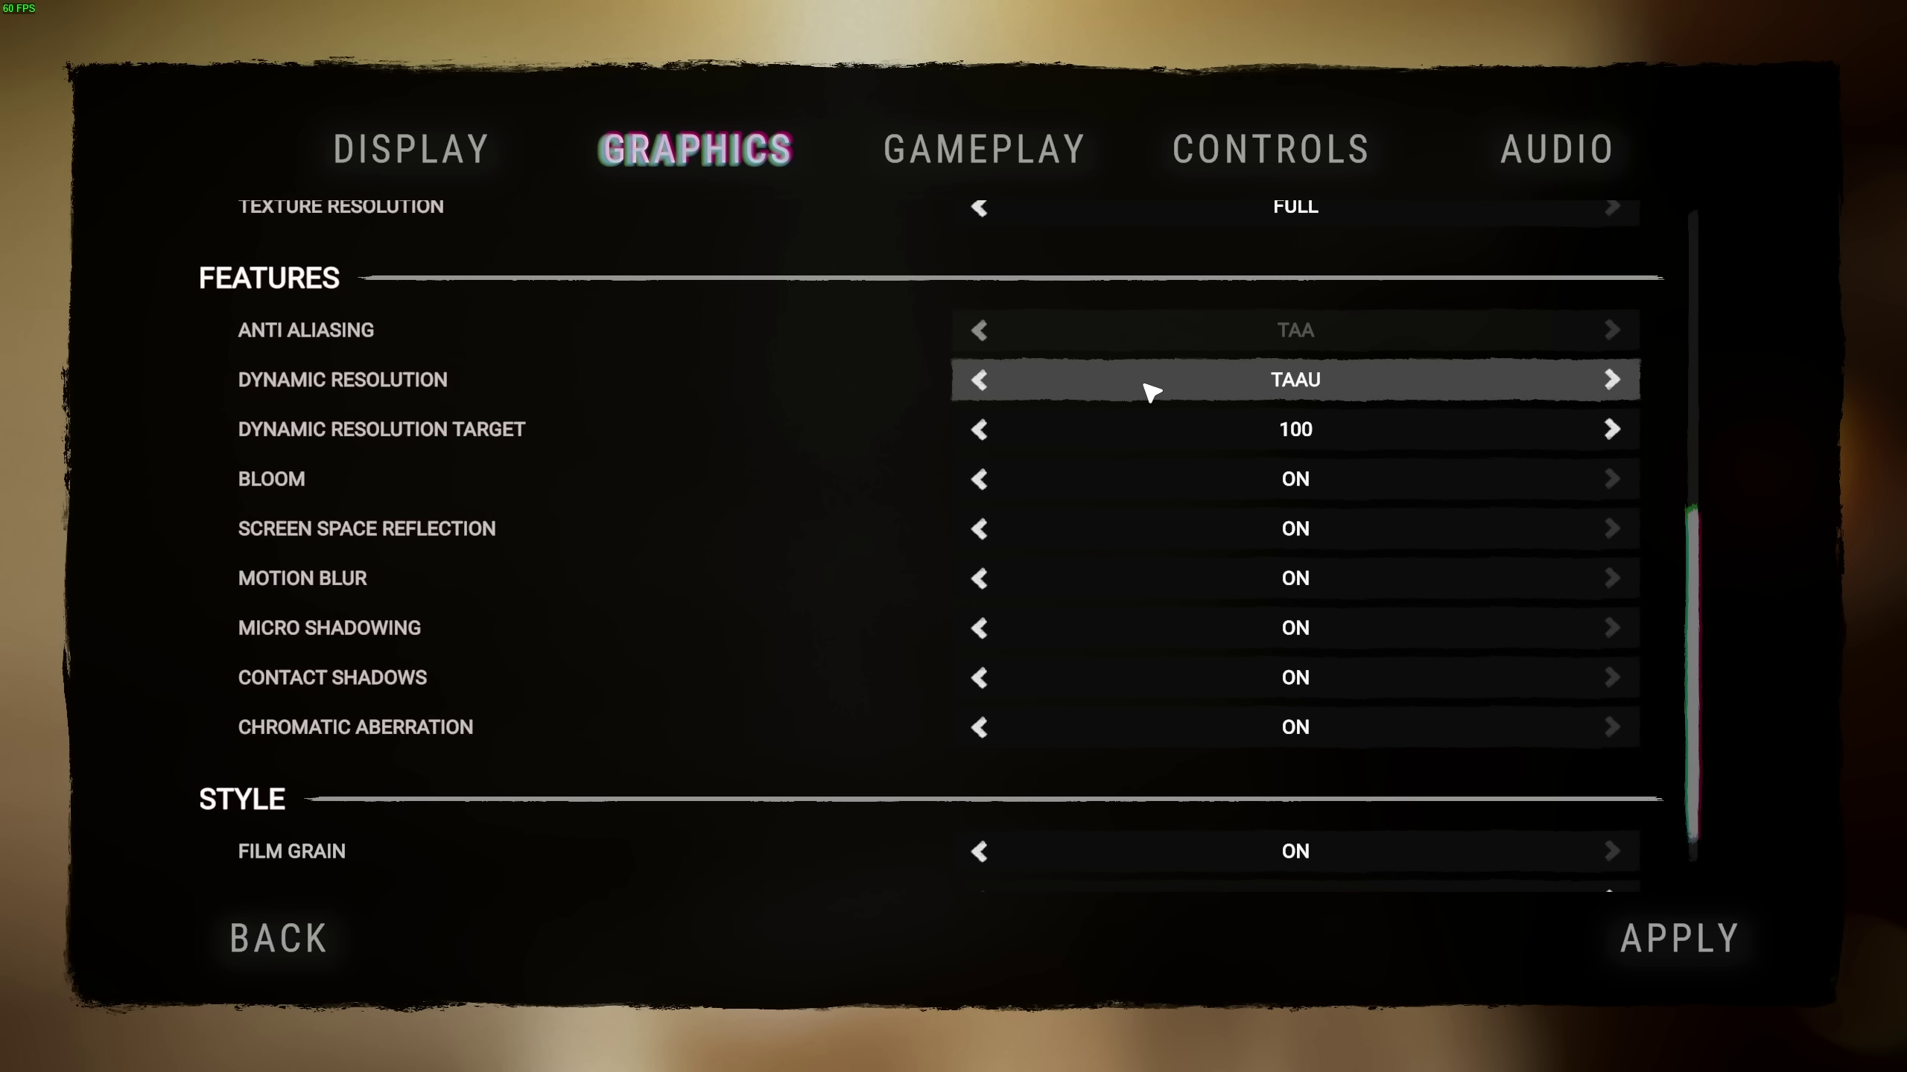
{"action": "left_click", "coordinate": [1621, 384]}
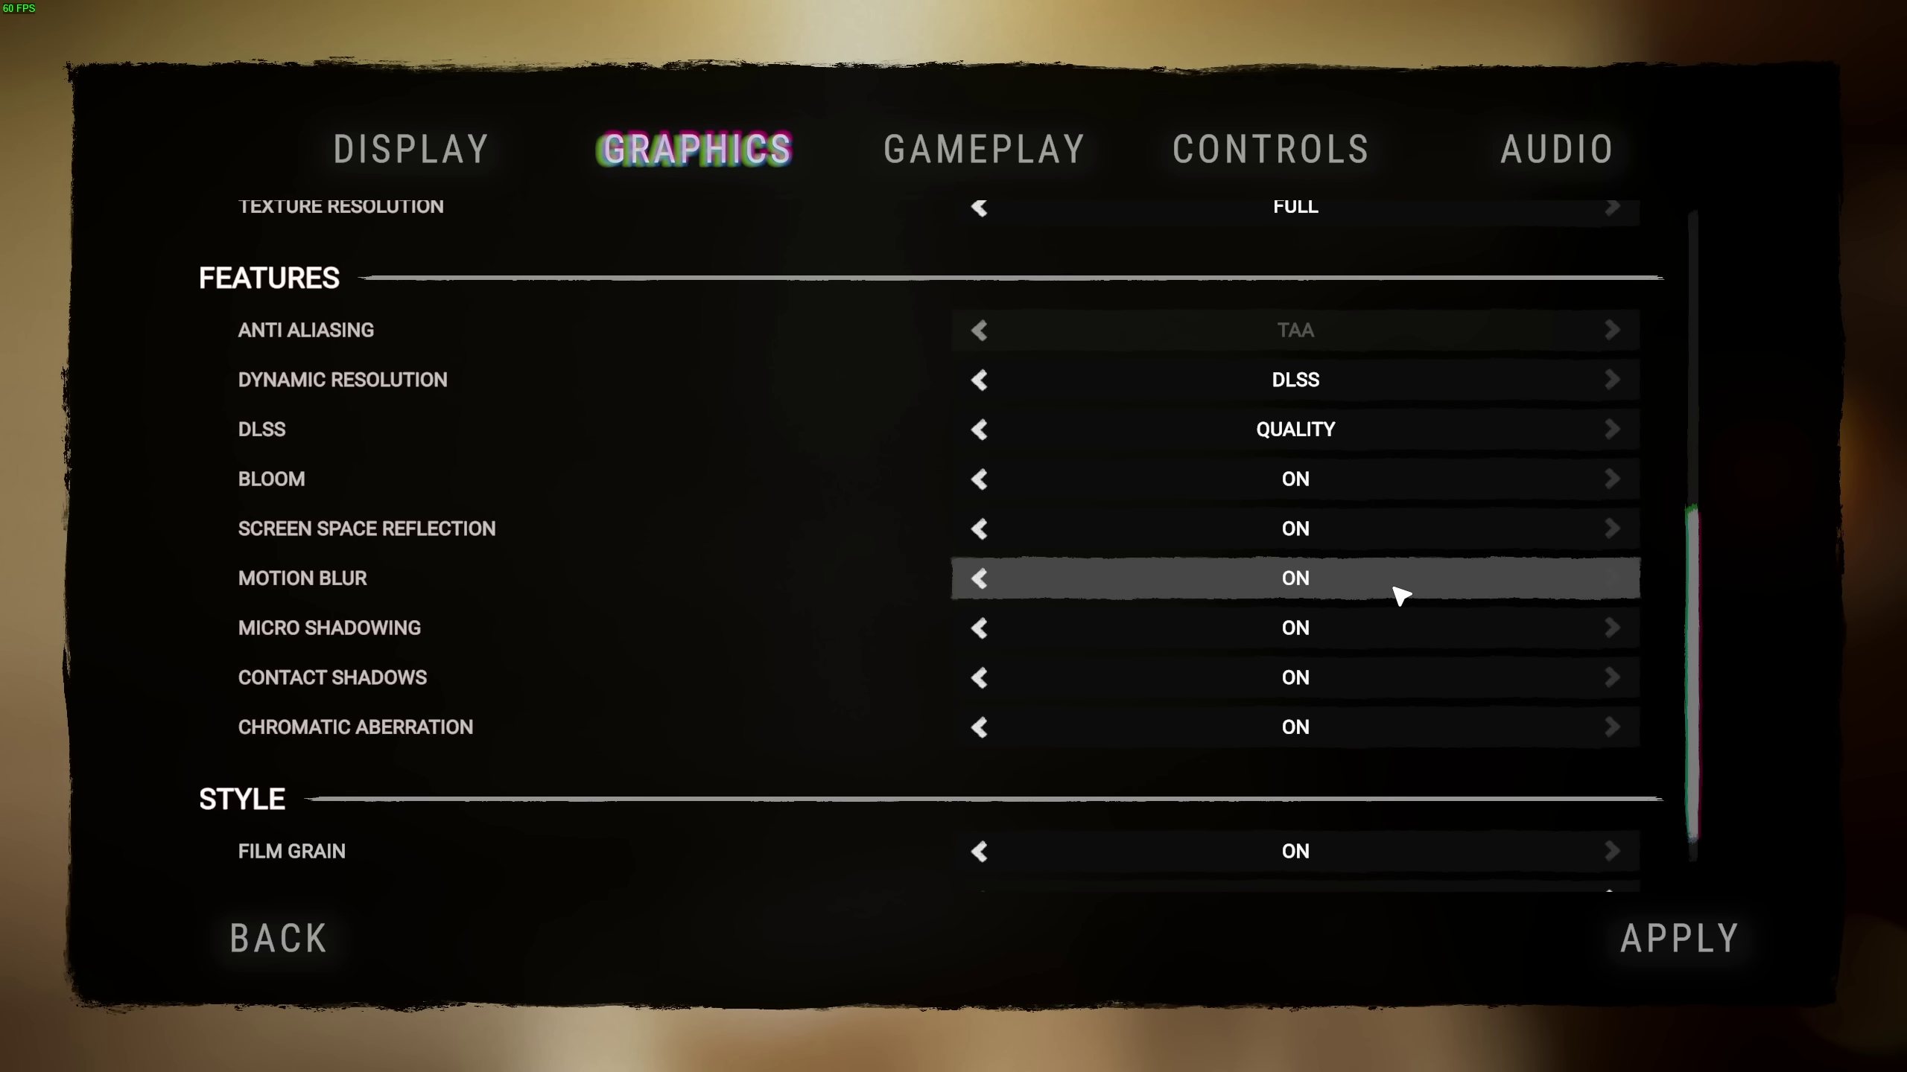
Set Motion Blur, Micro Shadowing and Contact Shadows each to OFF.
{"action": "left_click", "coordinate": [981, 579]}
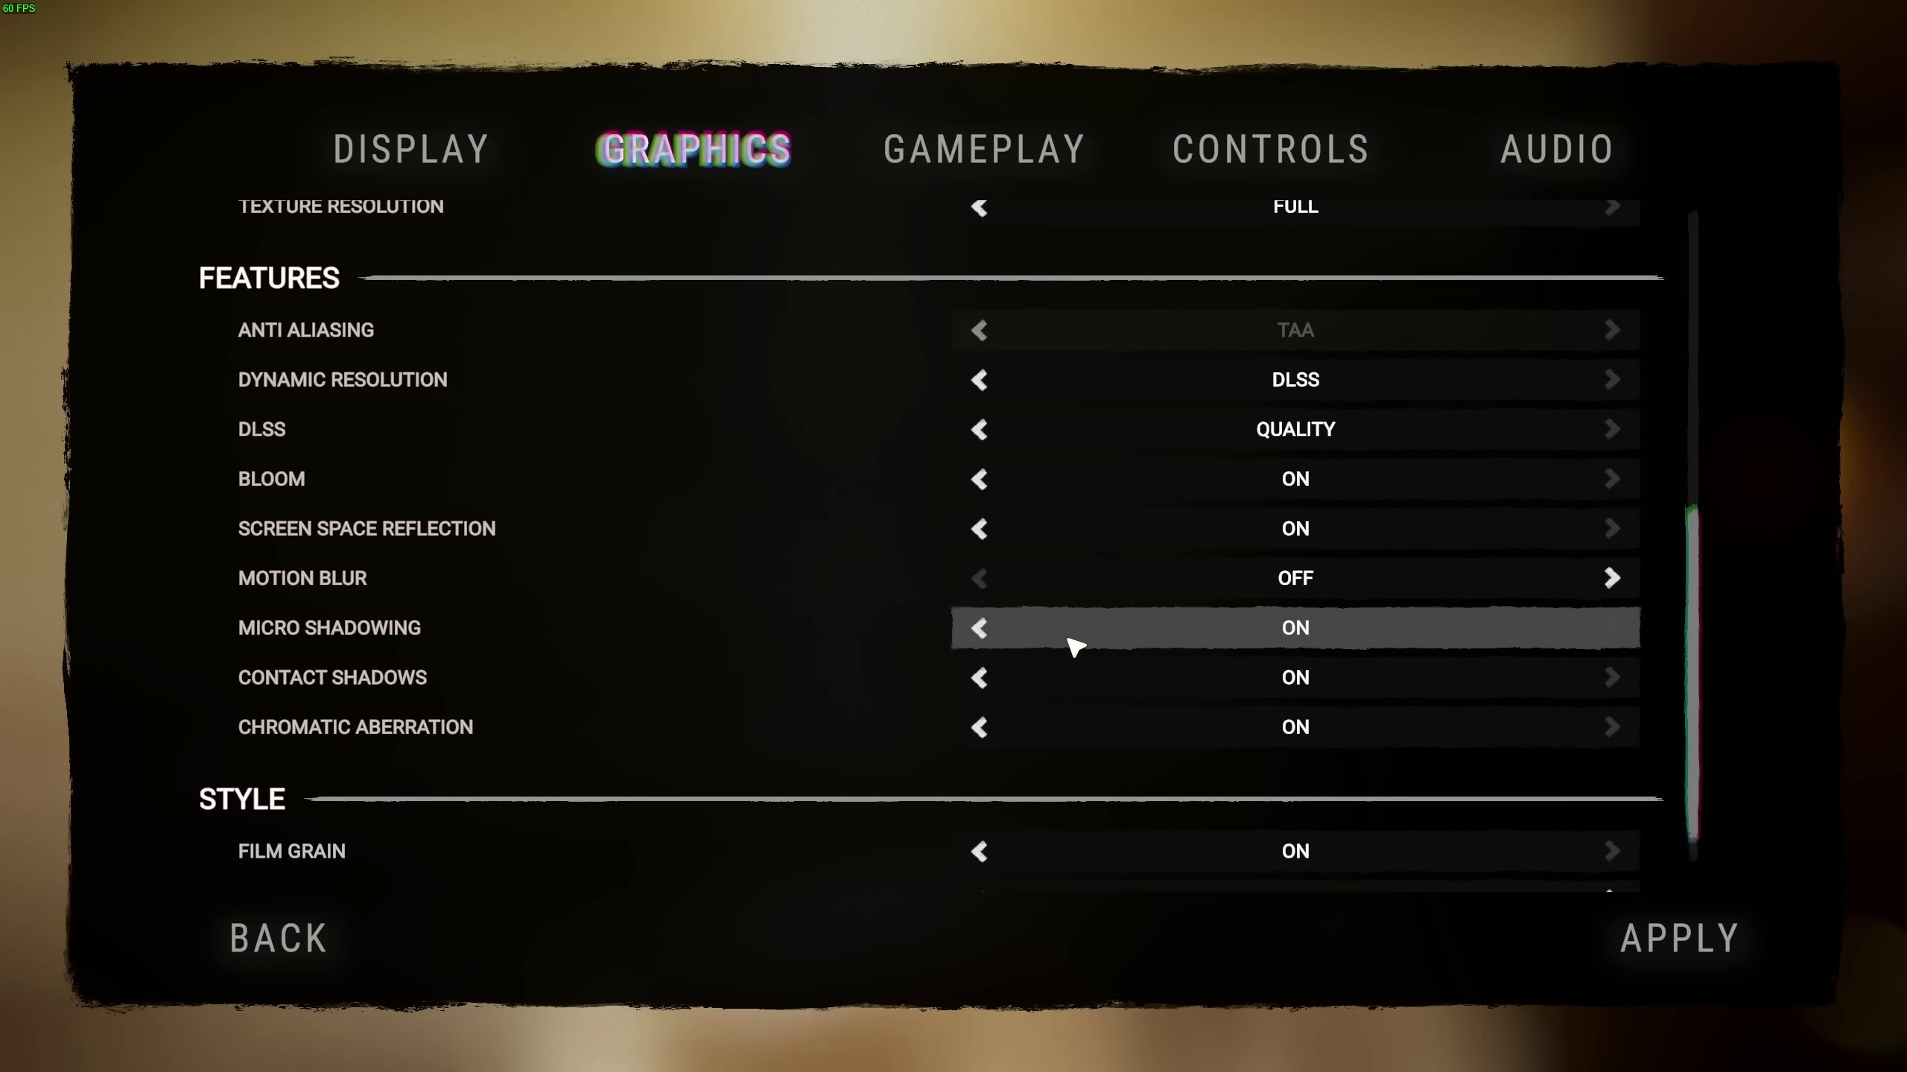
{"action": "left_click", "coordinate": [979, 628]}
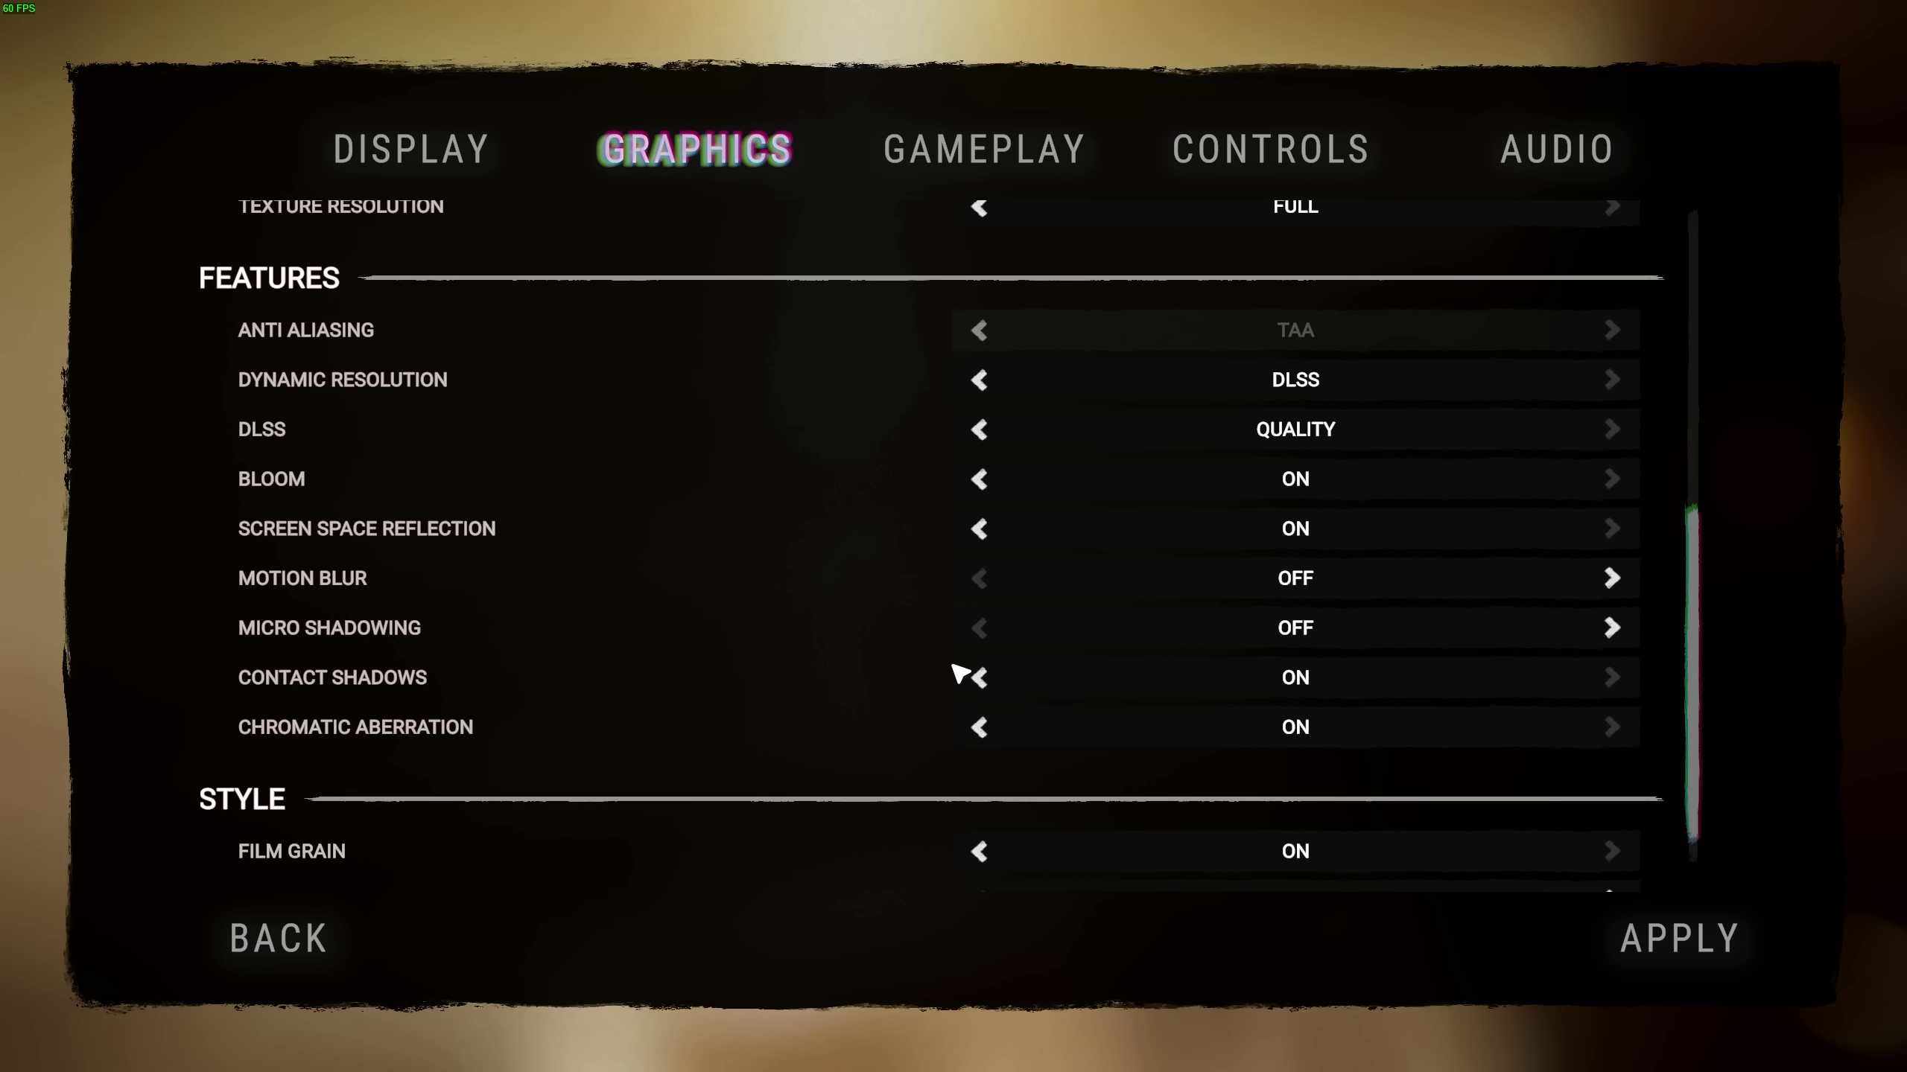
{"action": "left_click", "coordinate": [978, 680]}
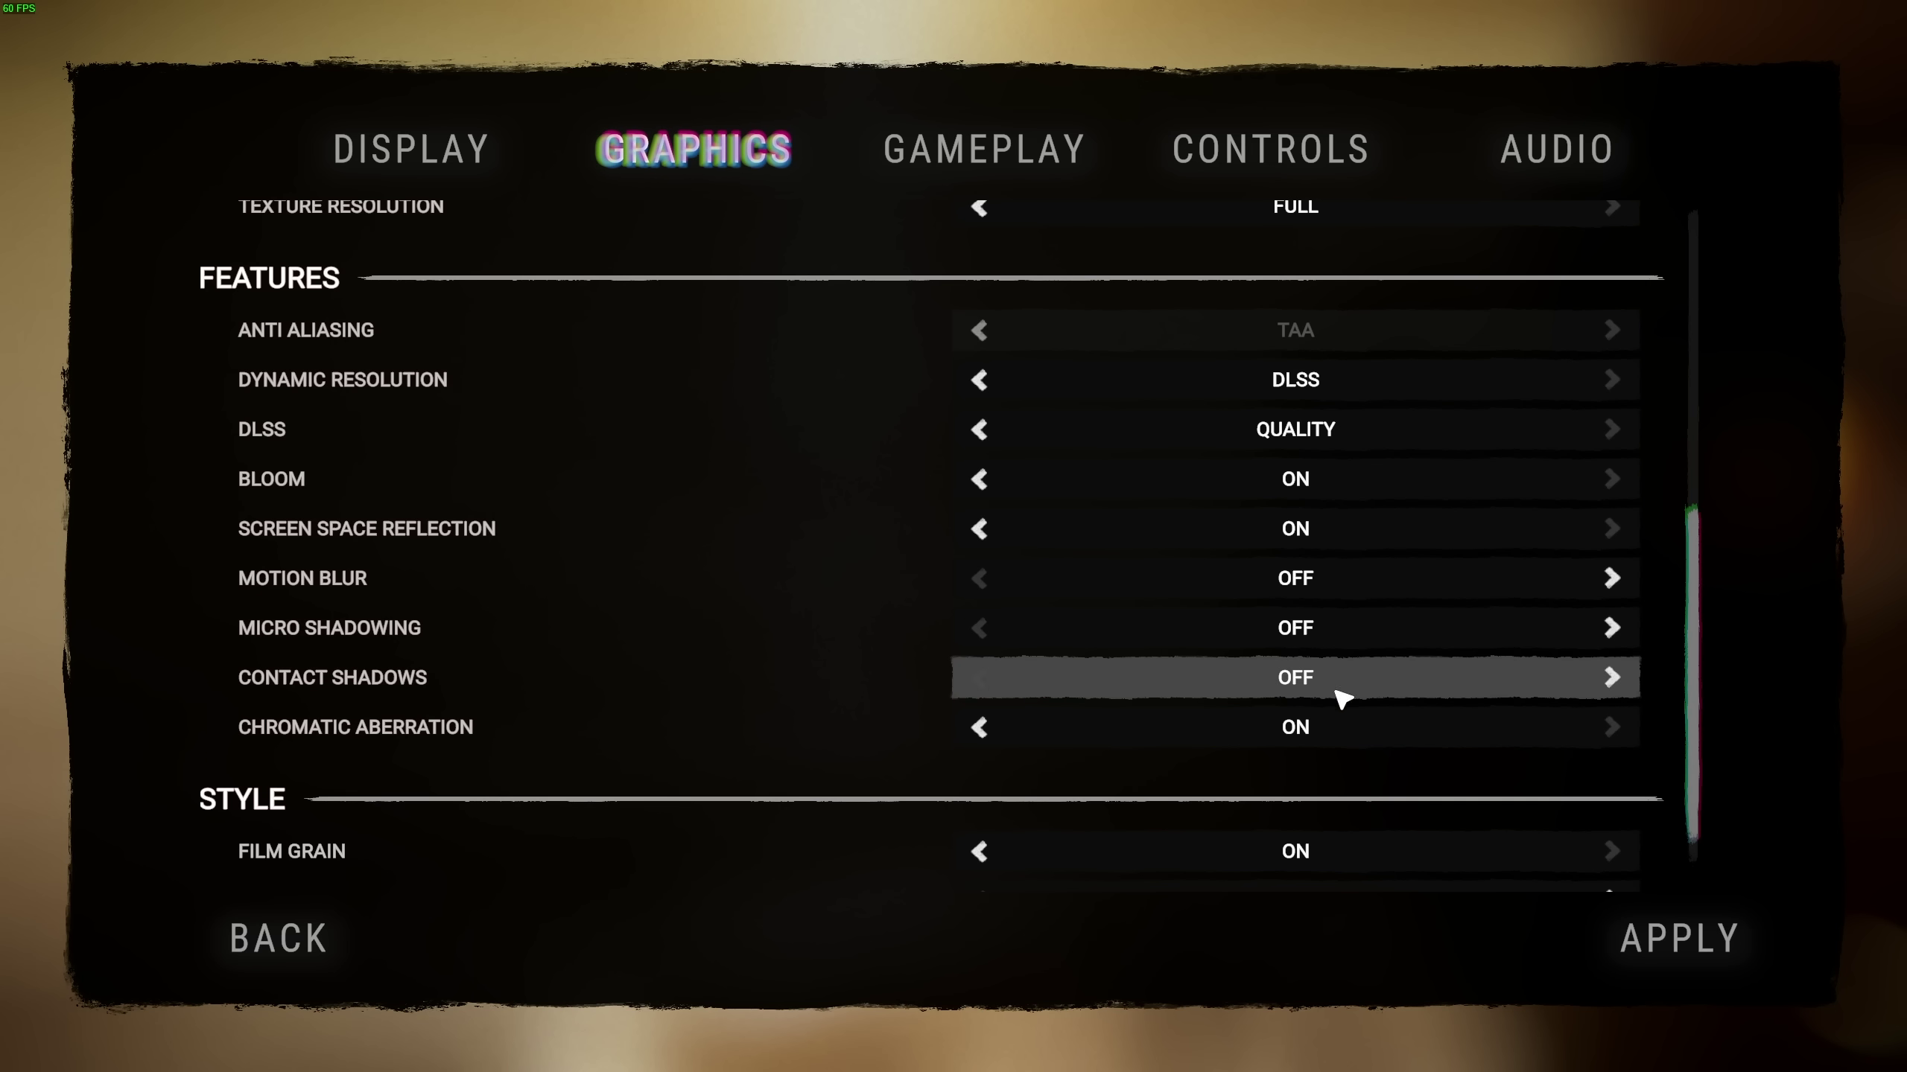
{"action": "left_click", "coordinate": [1614, 680]}
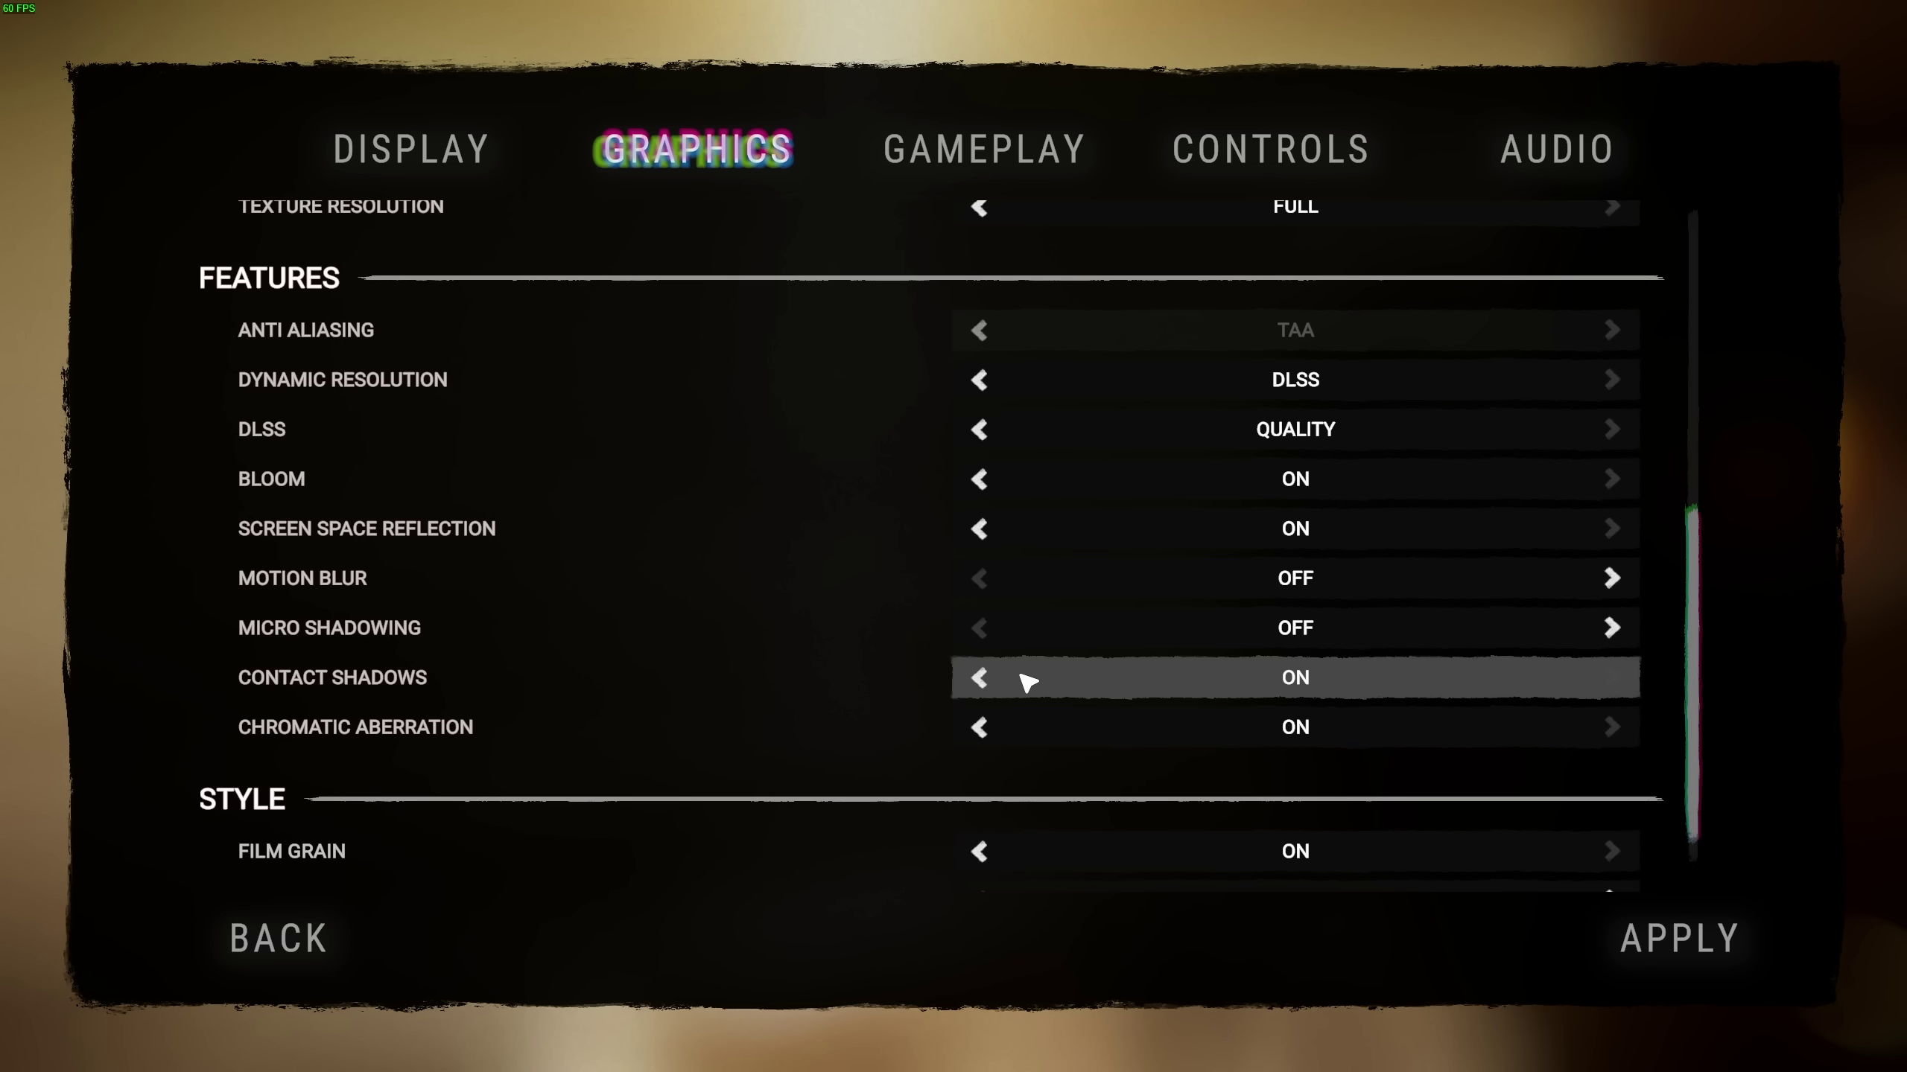
{"action": "left_click", "coordinate": [980, 679]}
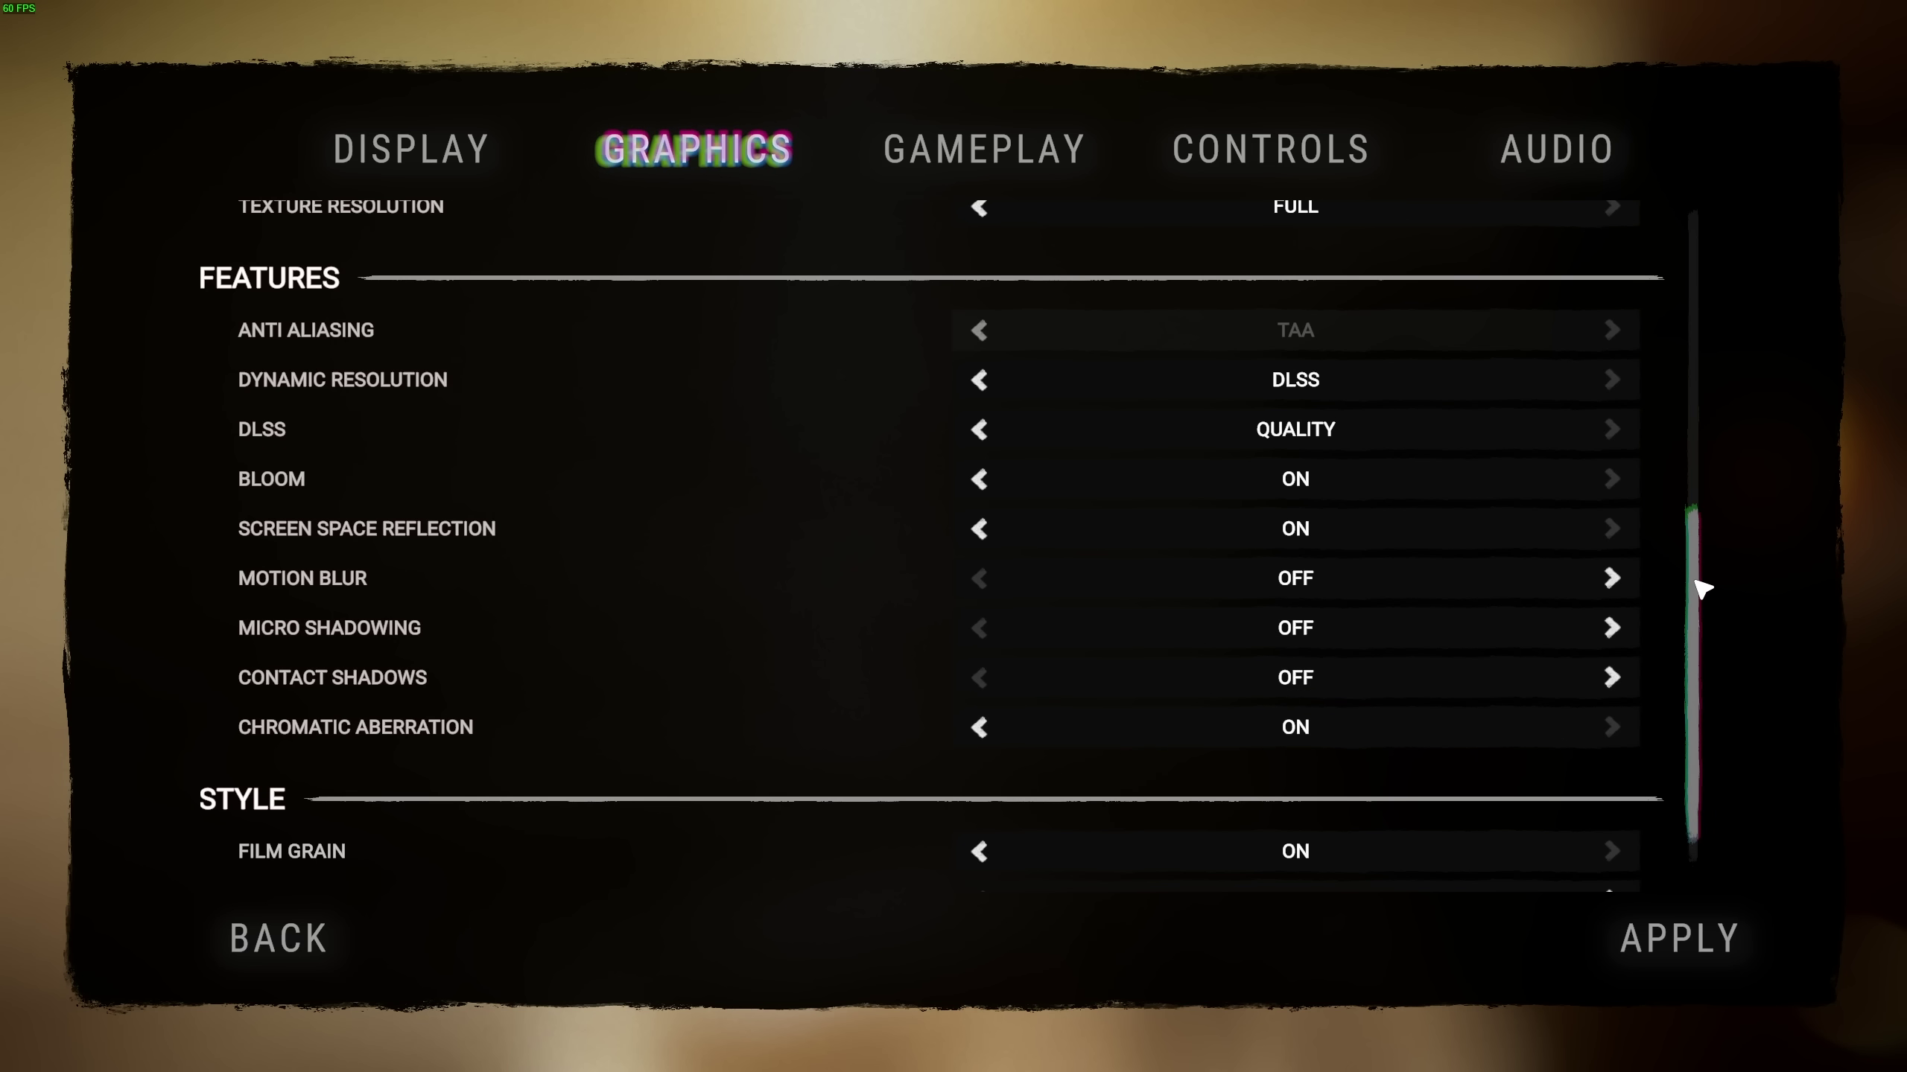
Try Film Grain off, then leave it ON.
{"action": "left_click_drag", "start_coordinate": [1703, 590], "coordinate": [1702, 625]}
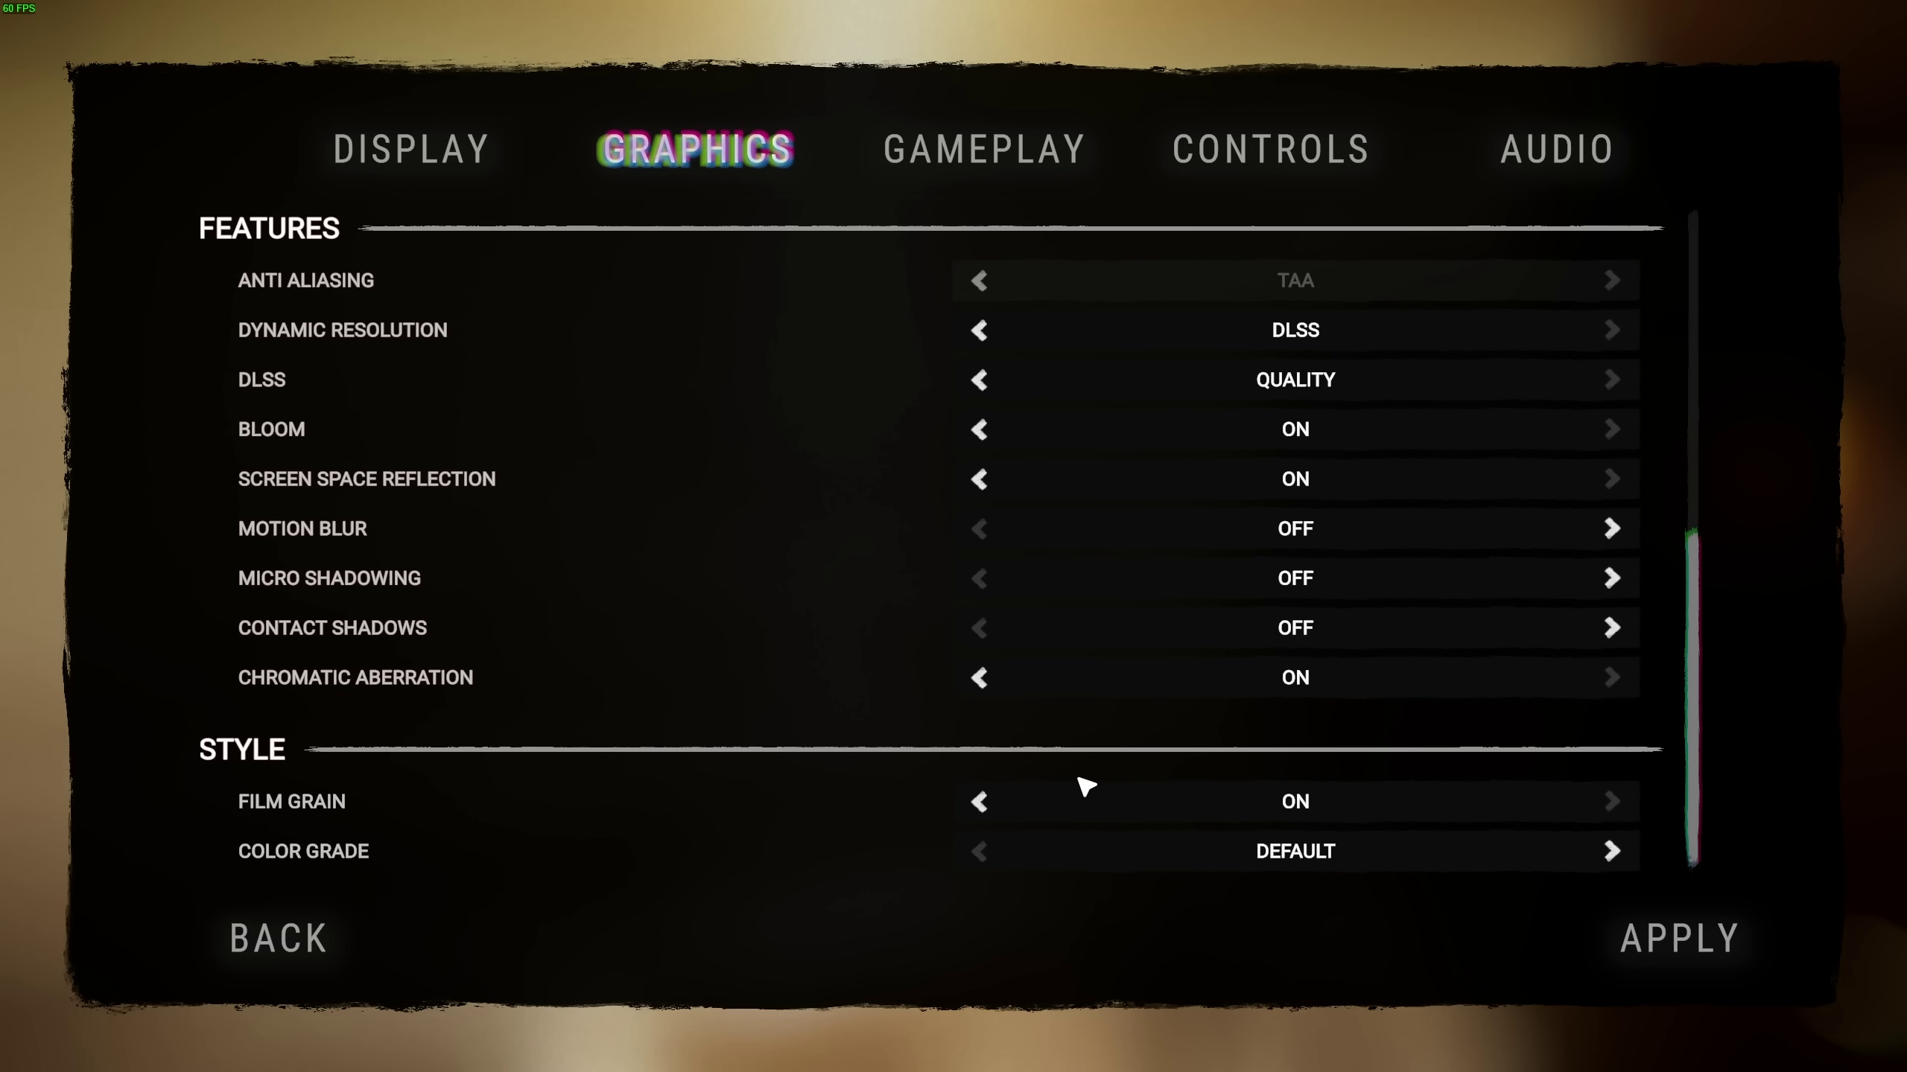
{"action": "left_click", "coordinate": [980, 803]}
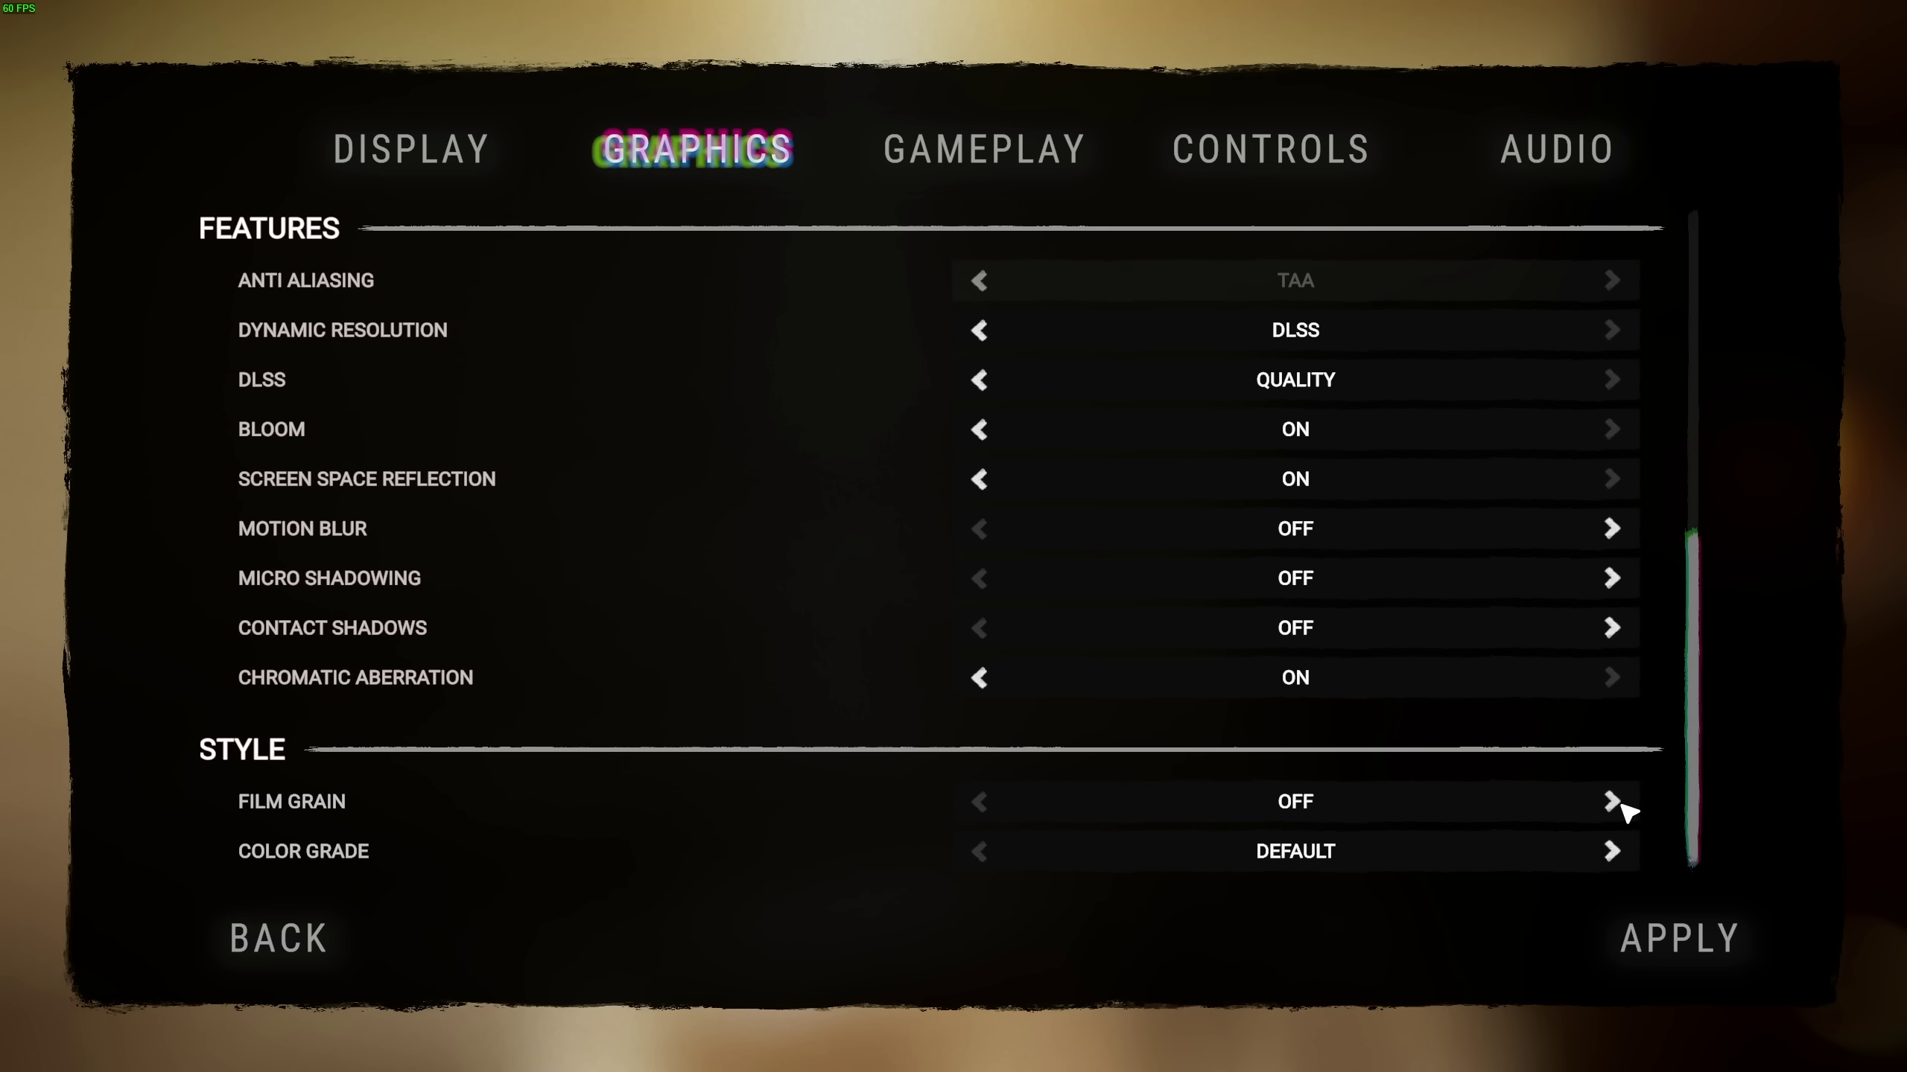
{"action": "left_click", "coordinate": [1613, 804]}
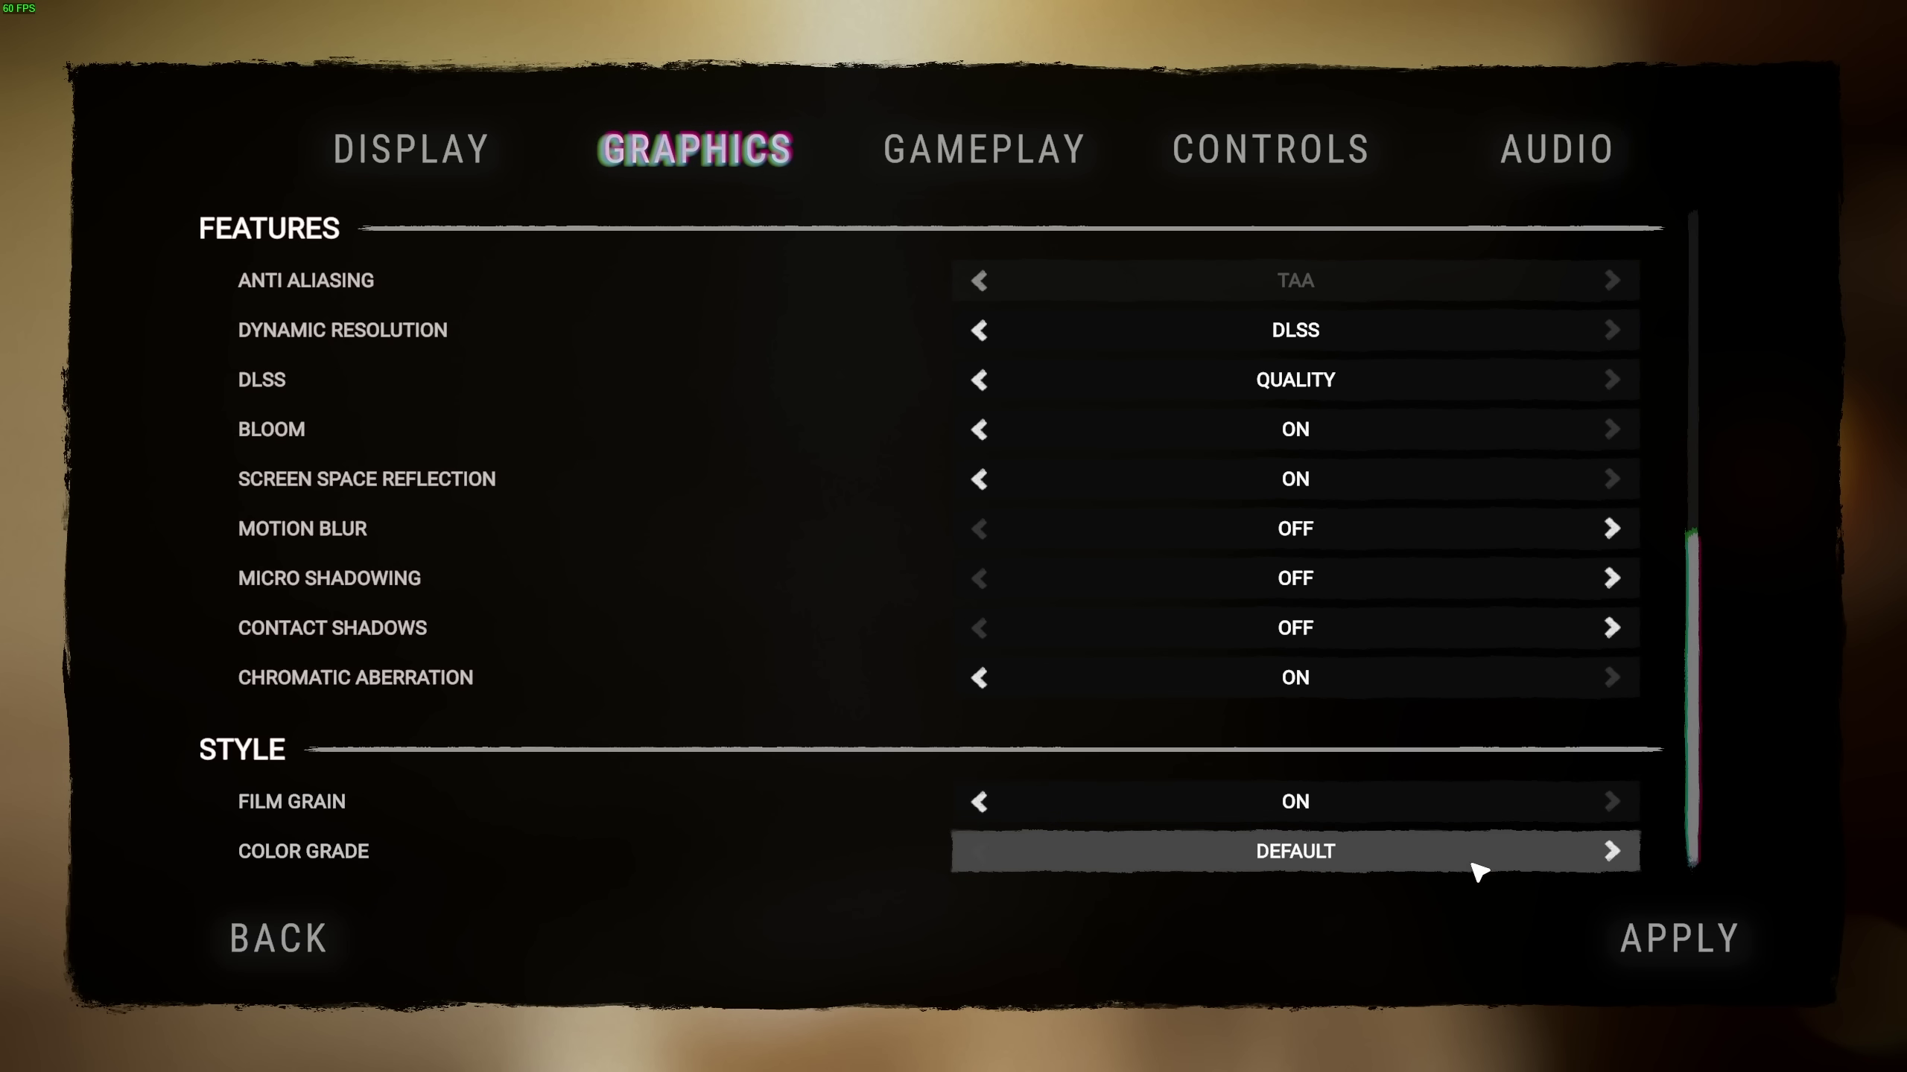
Cycle Color Grade presets up to 70'S, return it to DEFAULT, and apply the graphics settings.
{"action": "left_click", "coordinate": [1612, 853]}
{"action": "left_click", "coordinate": [1612, 853]}
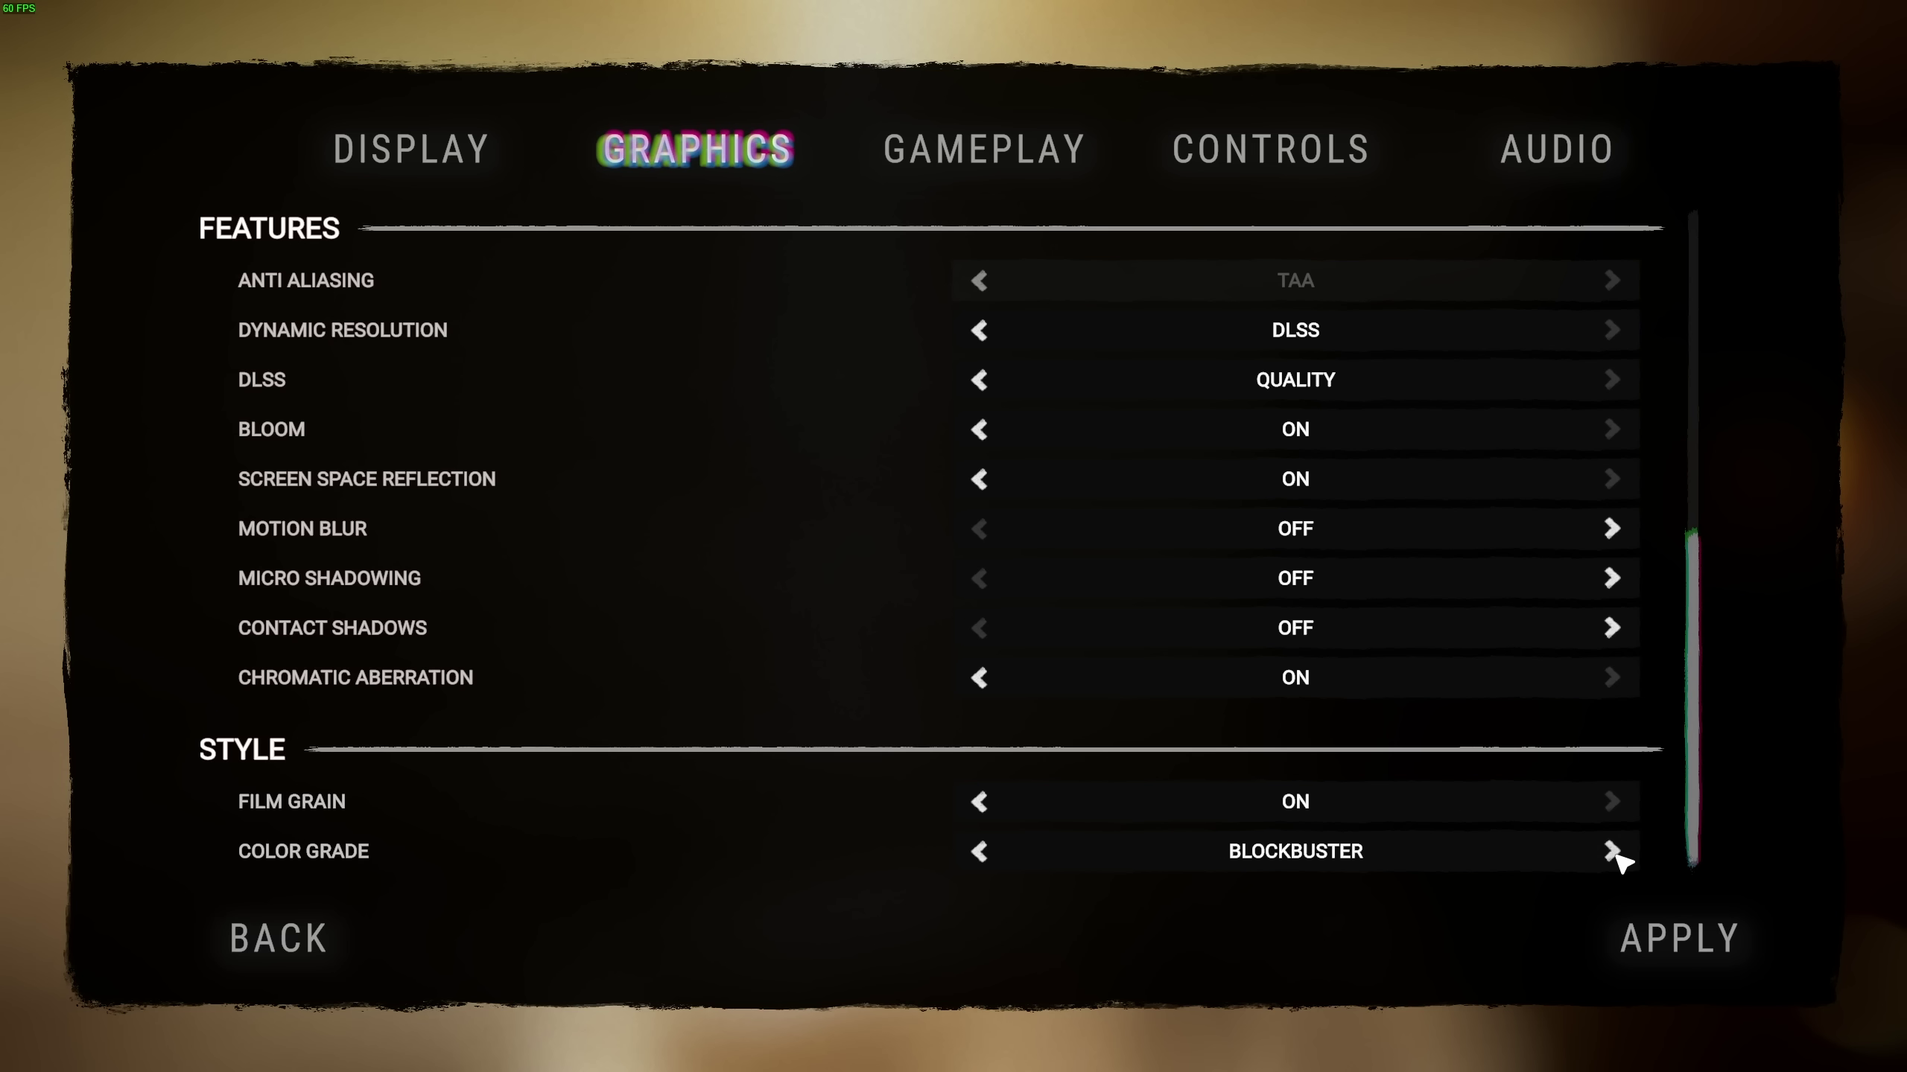
{"action": "left_click", "coordinate": [1612, 853]}
{"action": "left_click", "coordinate": [1613, 854]}
{"action": "left_click", "coordinate": [1614, 853]}
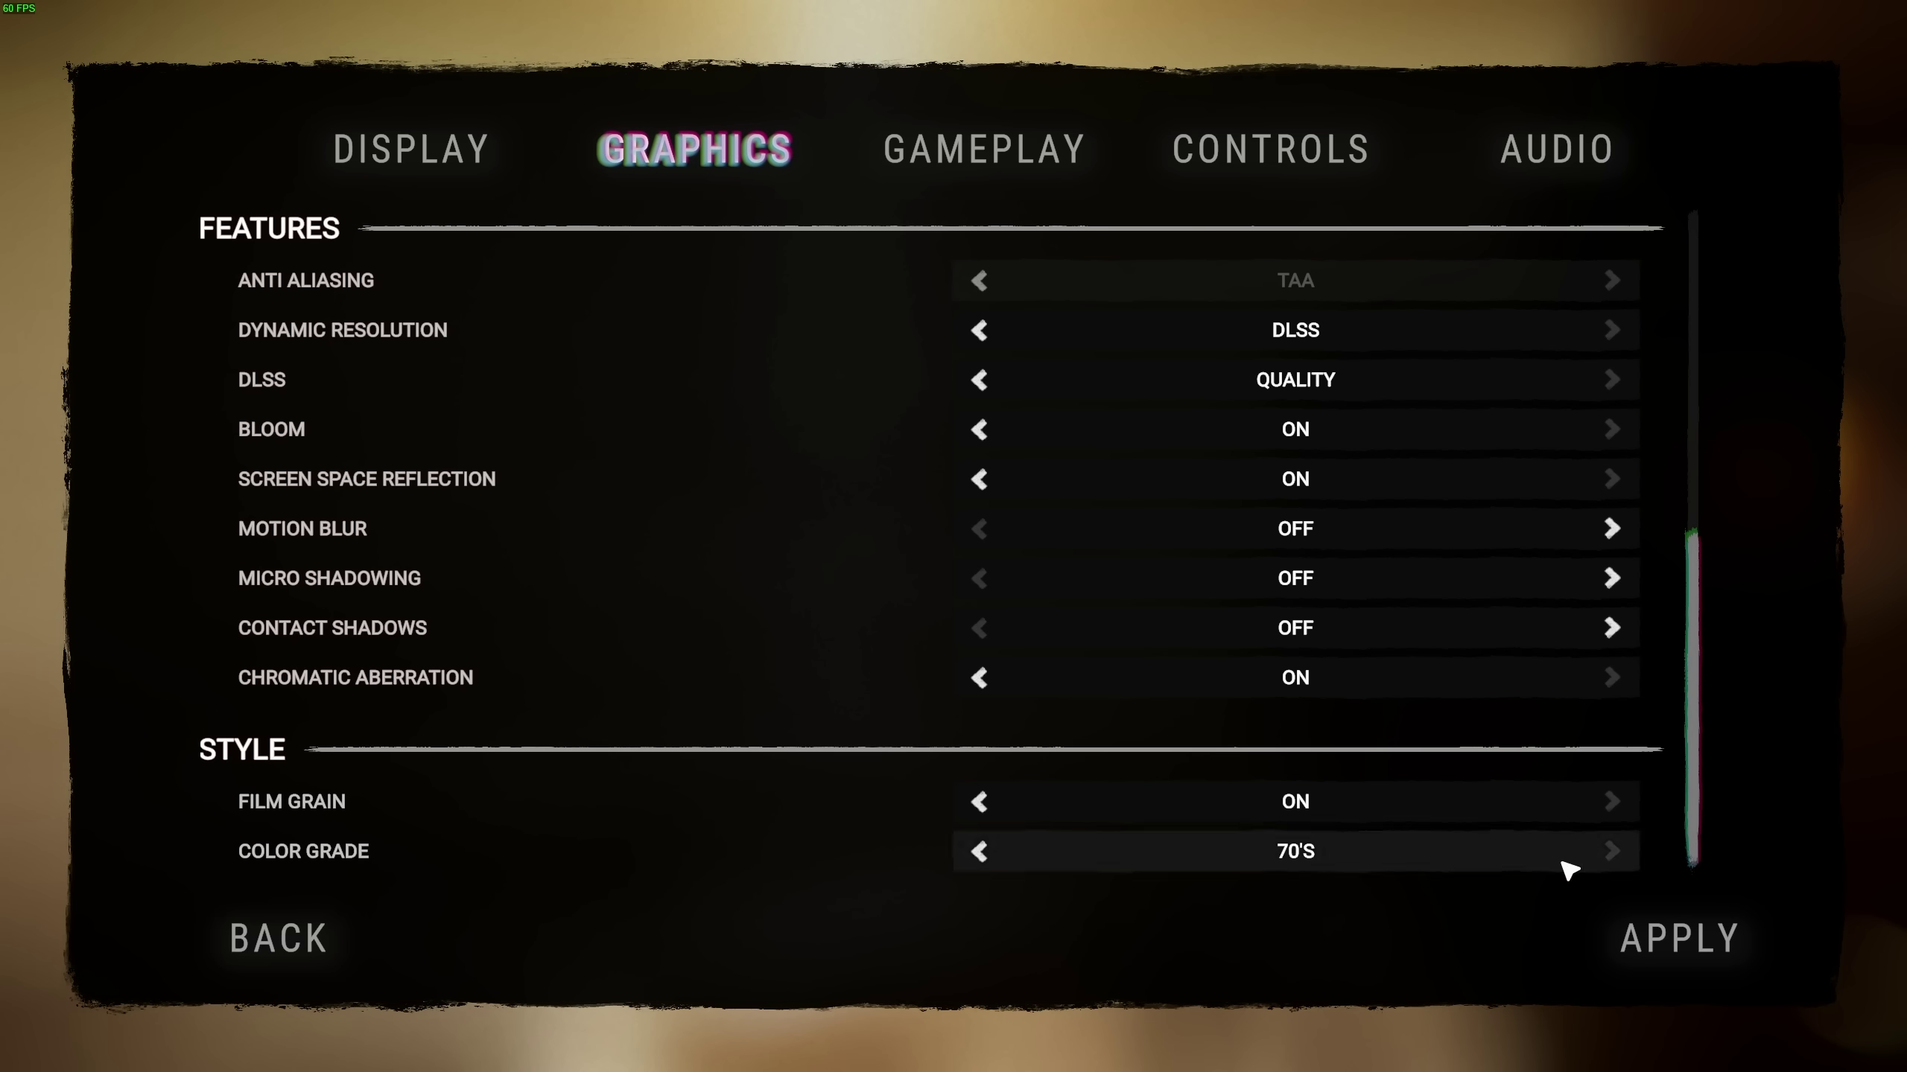
{"action": "left_click", "coordinate": [989, 855]}
{"action": "left_click", "coordinate": [989, 855]}
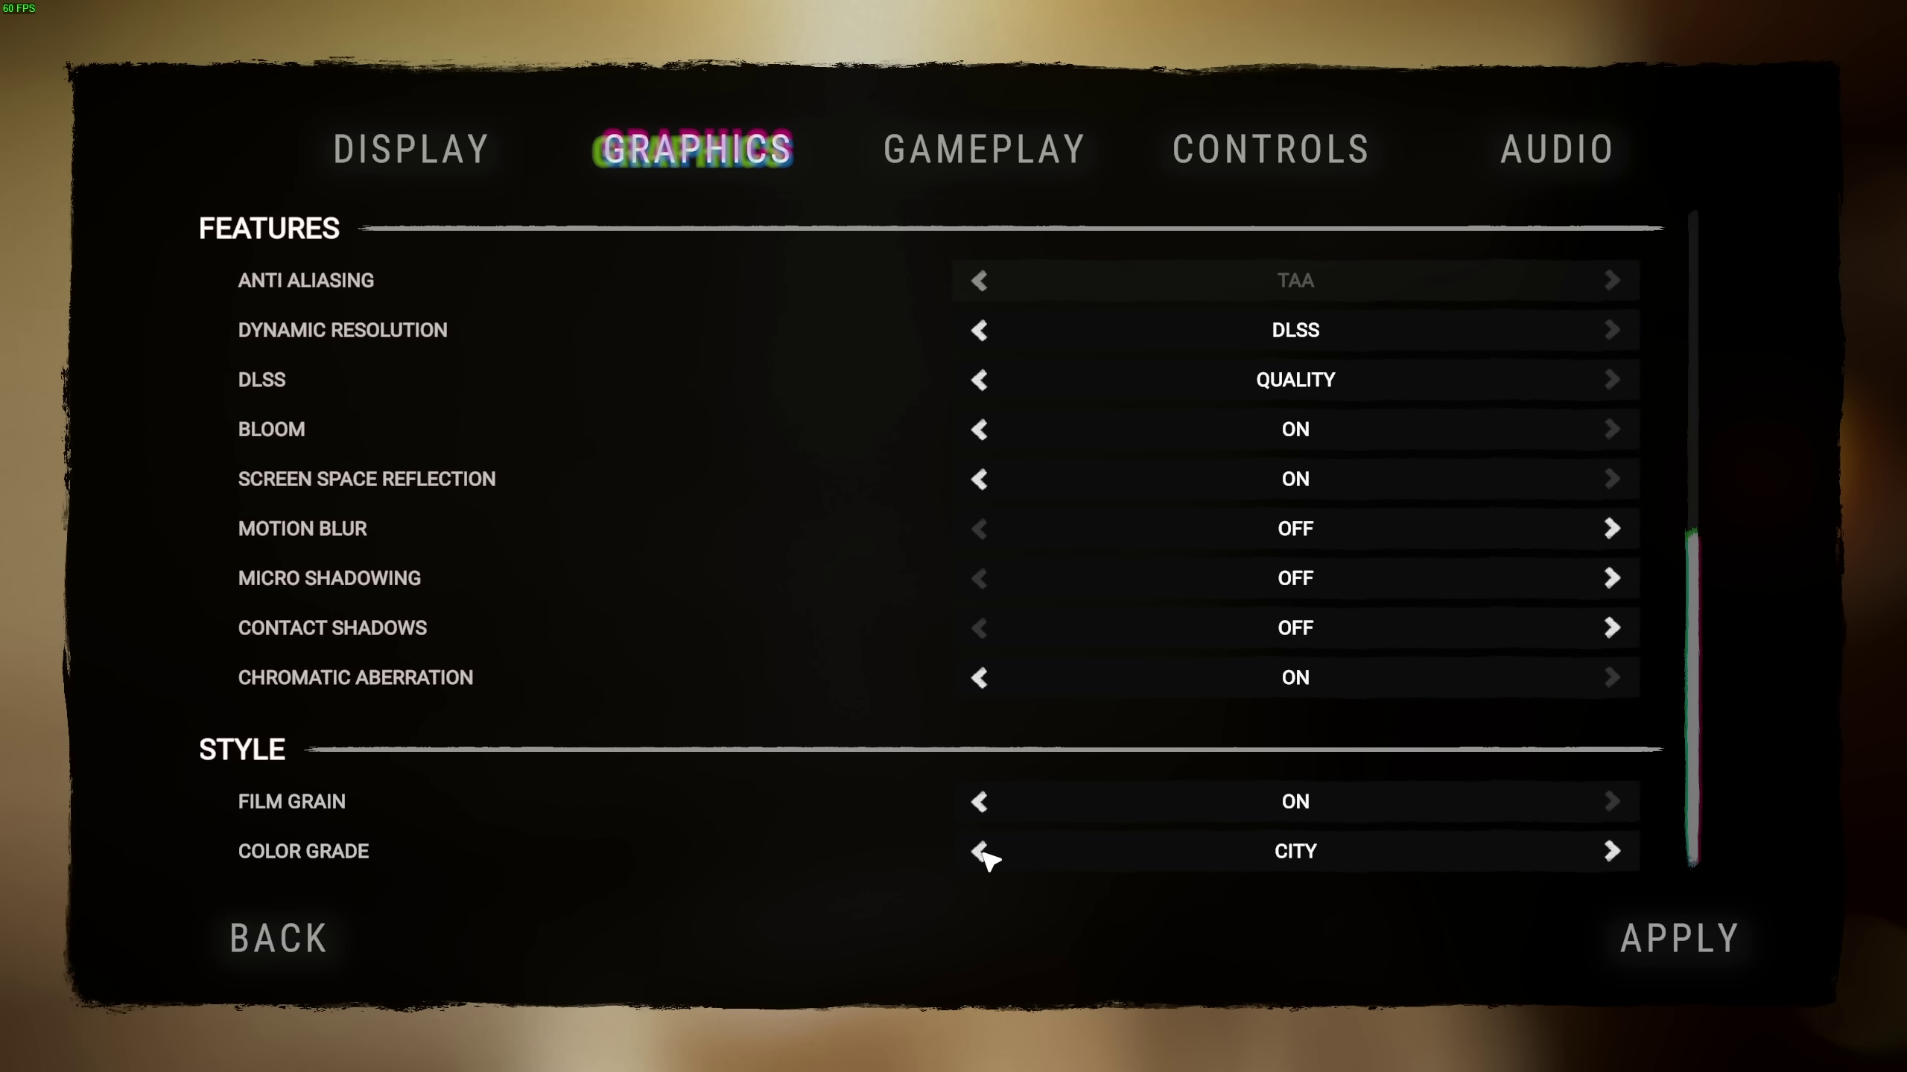
{"action": "left_click", "coordinate": [989, 855]}
{"action": "left_click", "coordinate": [988, 853]}
{"action": "left_click", "coordinate": [987, 853]}
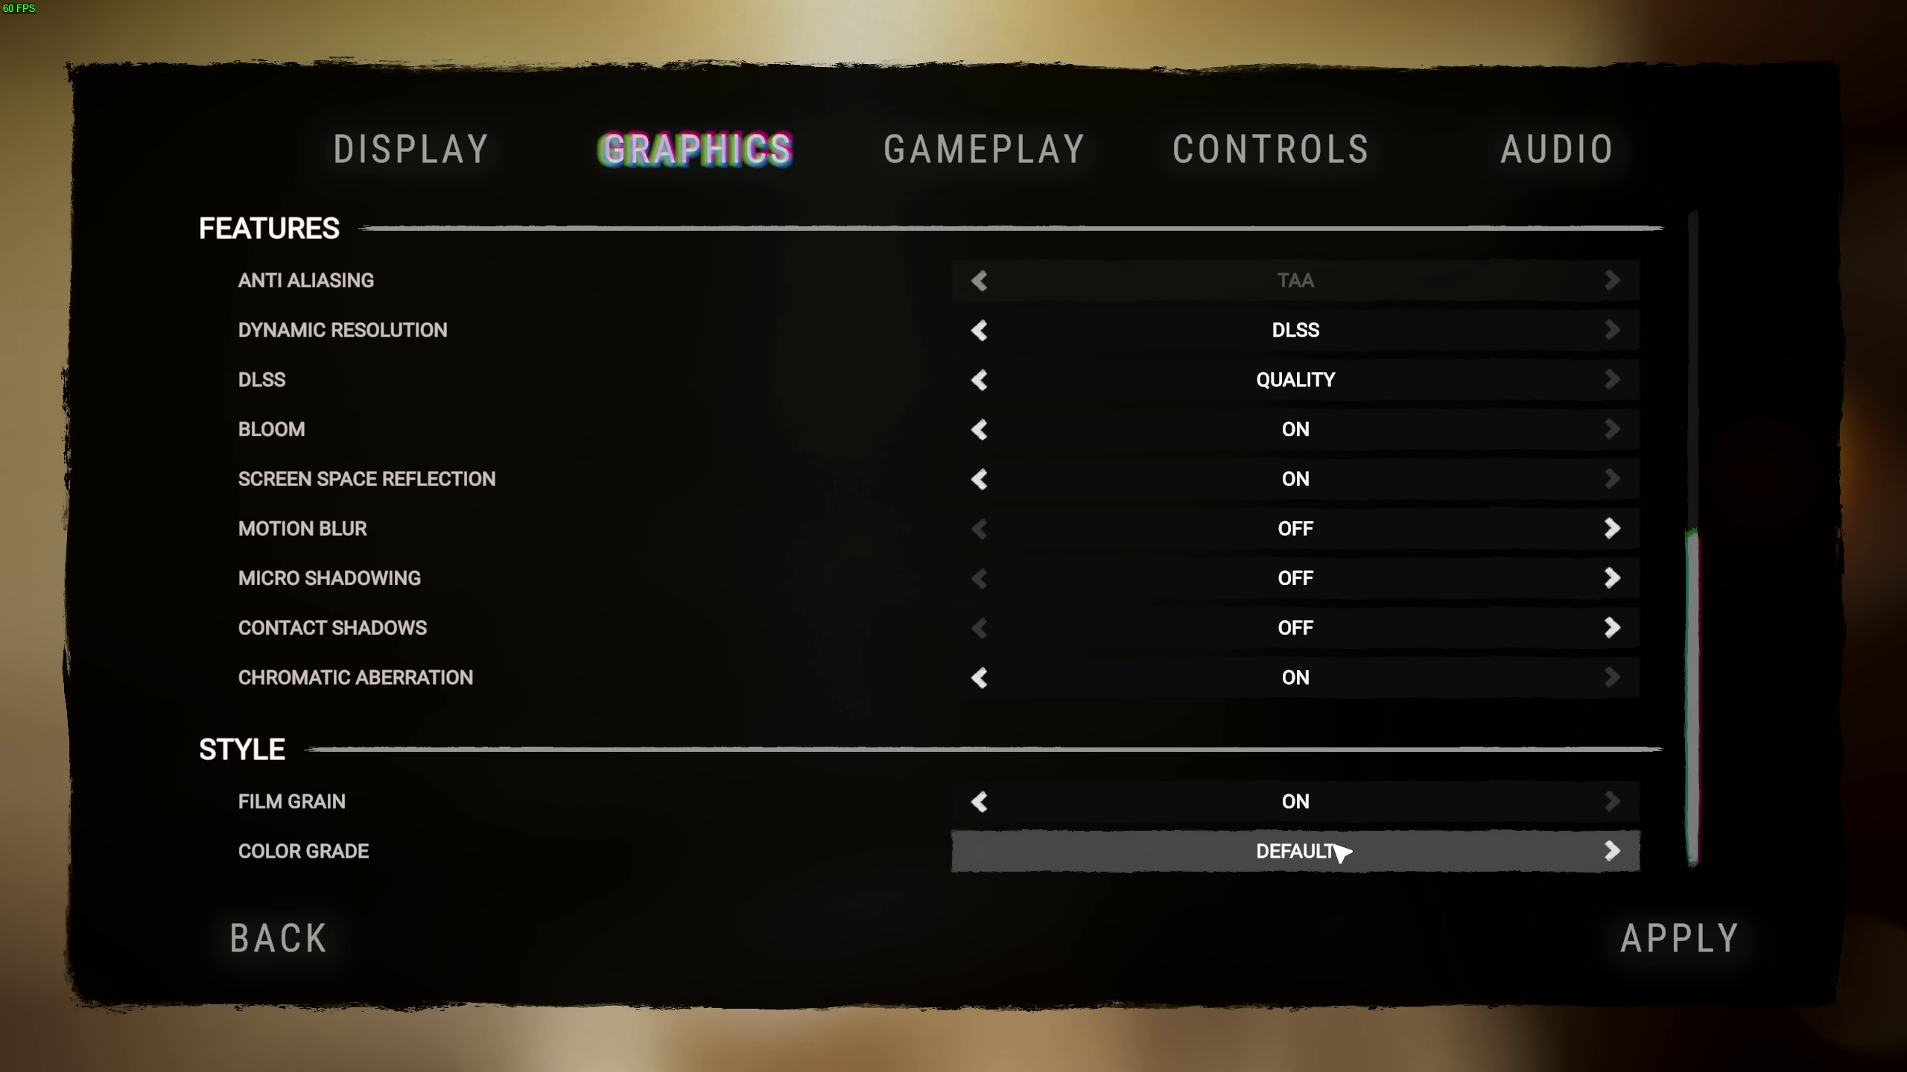
{"action": "left_click", "coordinate": [1679, 940]}
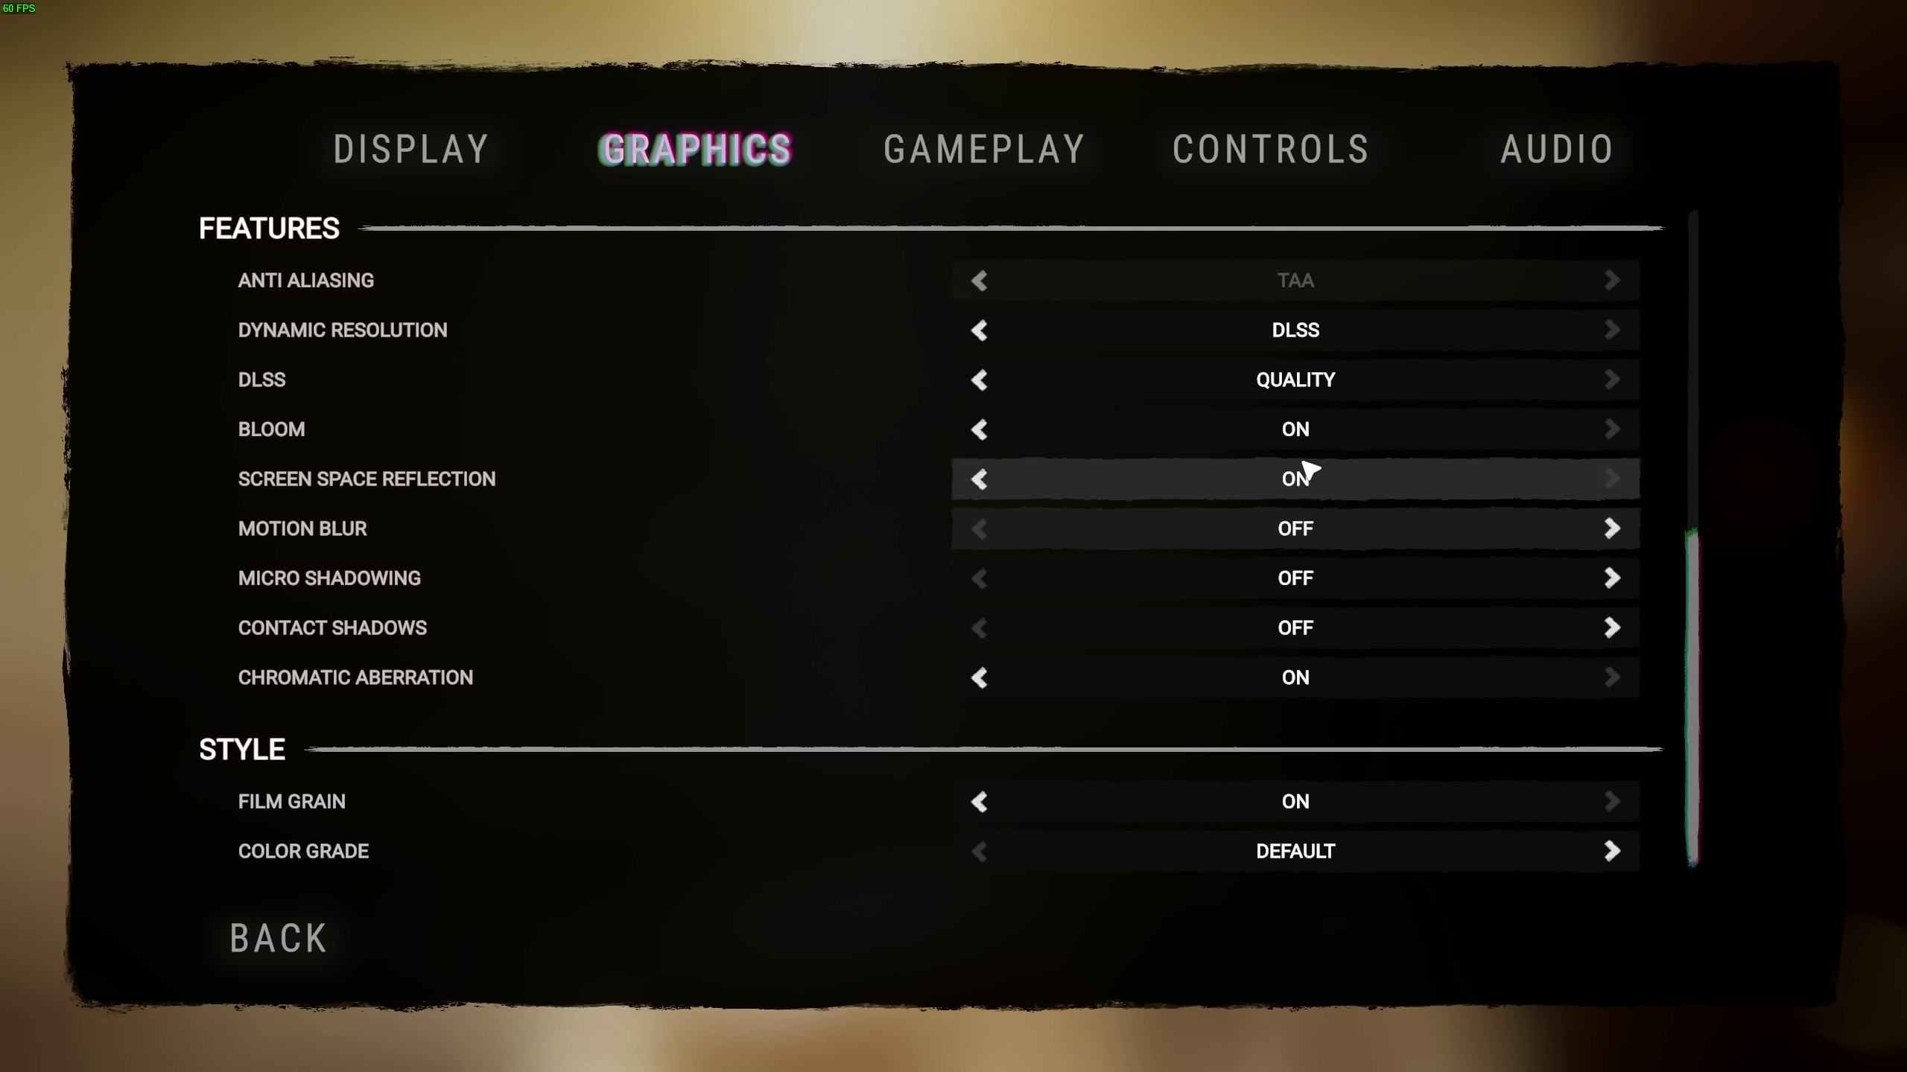
Set the Gameplay field of view slider to 80, leaving Big Head Mode Off.
{"action": "left_click", "coordinate": [1056, 167]}
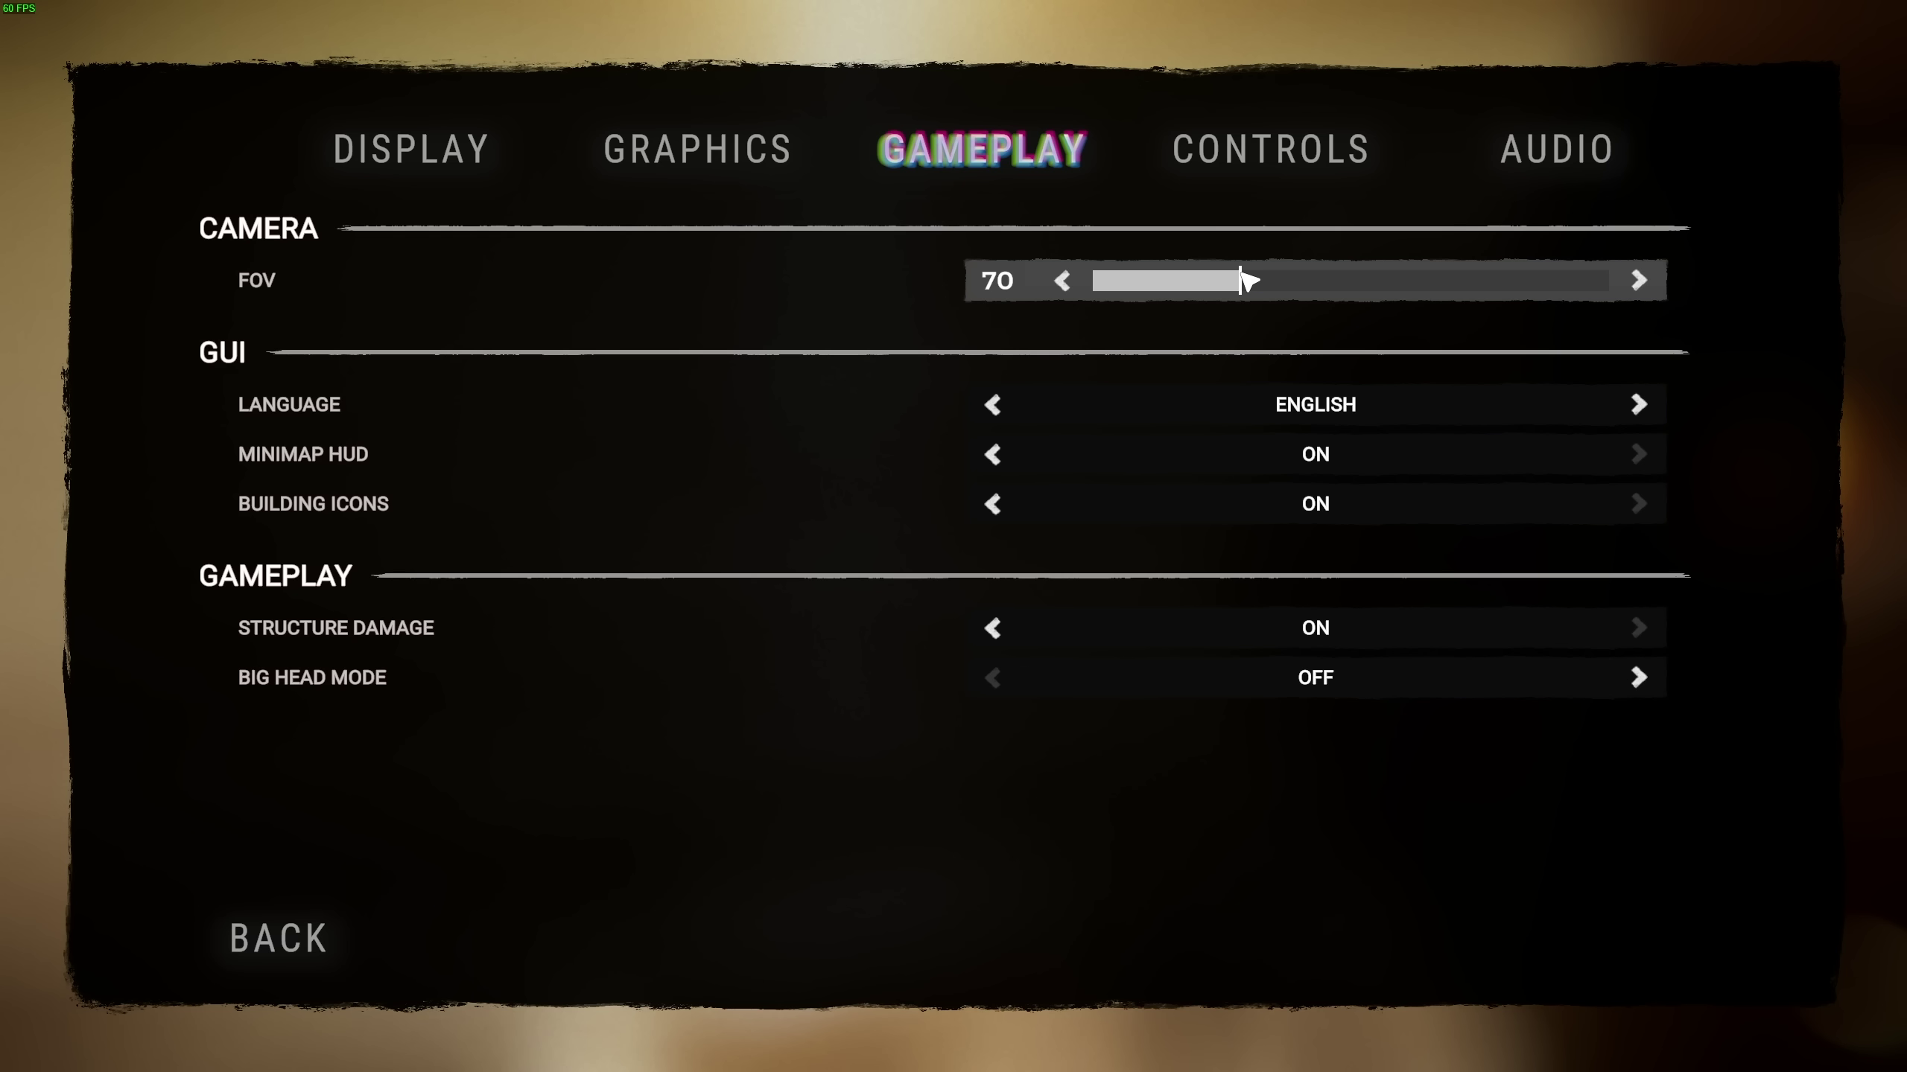
{"action": "left_click_drag", "start_coordinate": [1243, 281], "coordinate": [1642, 272]}
{"action": "left_click_drag", "start_coordinate": [1507, 298], "coordinate": [1392, 284]}
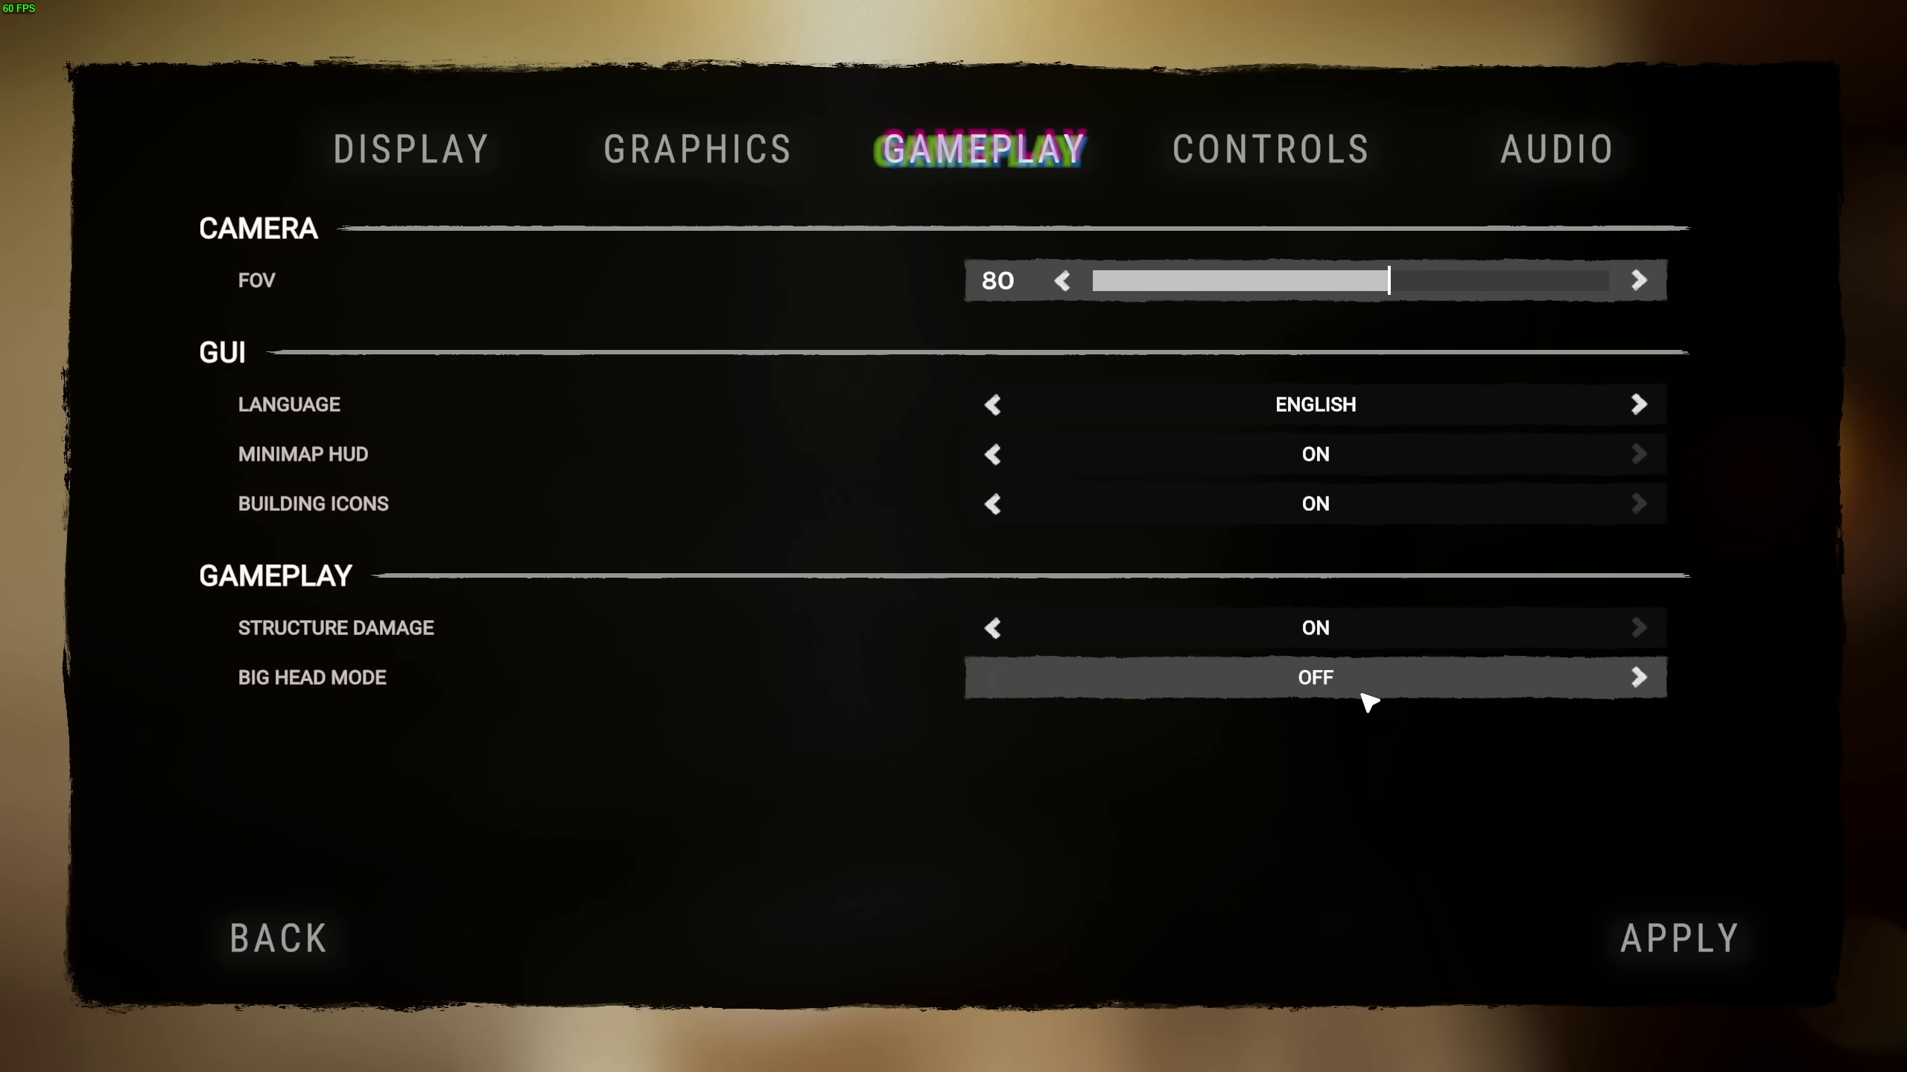
Show the Controls settings and scroll the Input list down to Button Assignments.
{"action": "left_click", "coordinate": [1268, 148]}
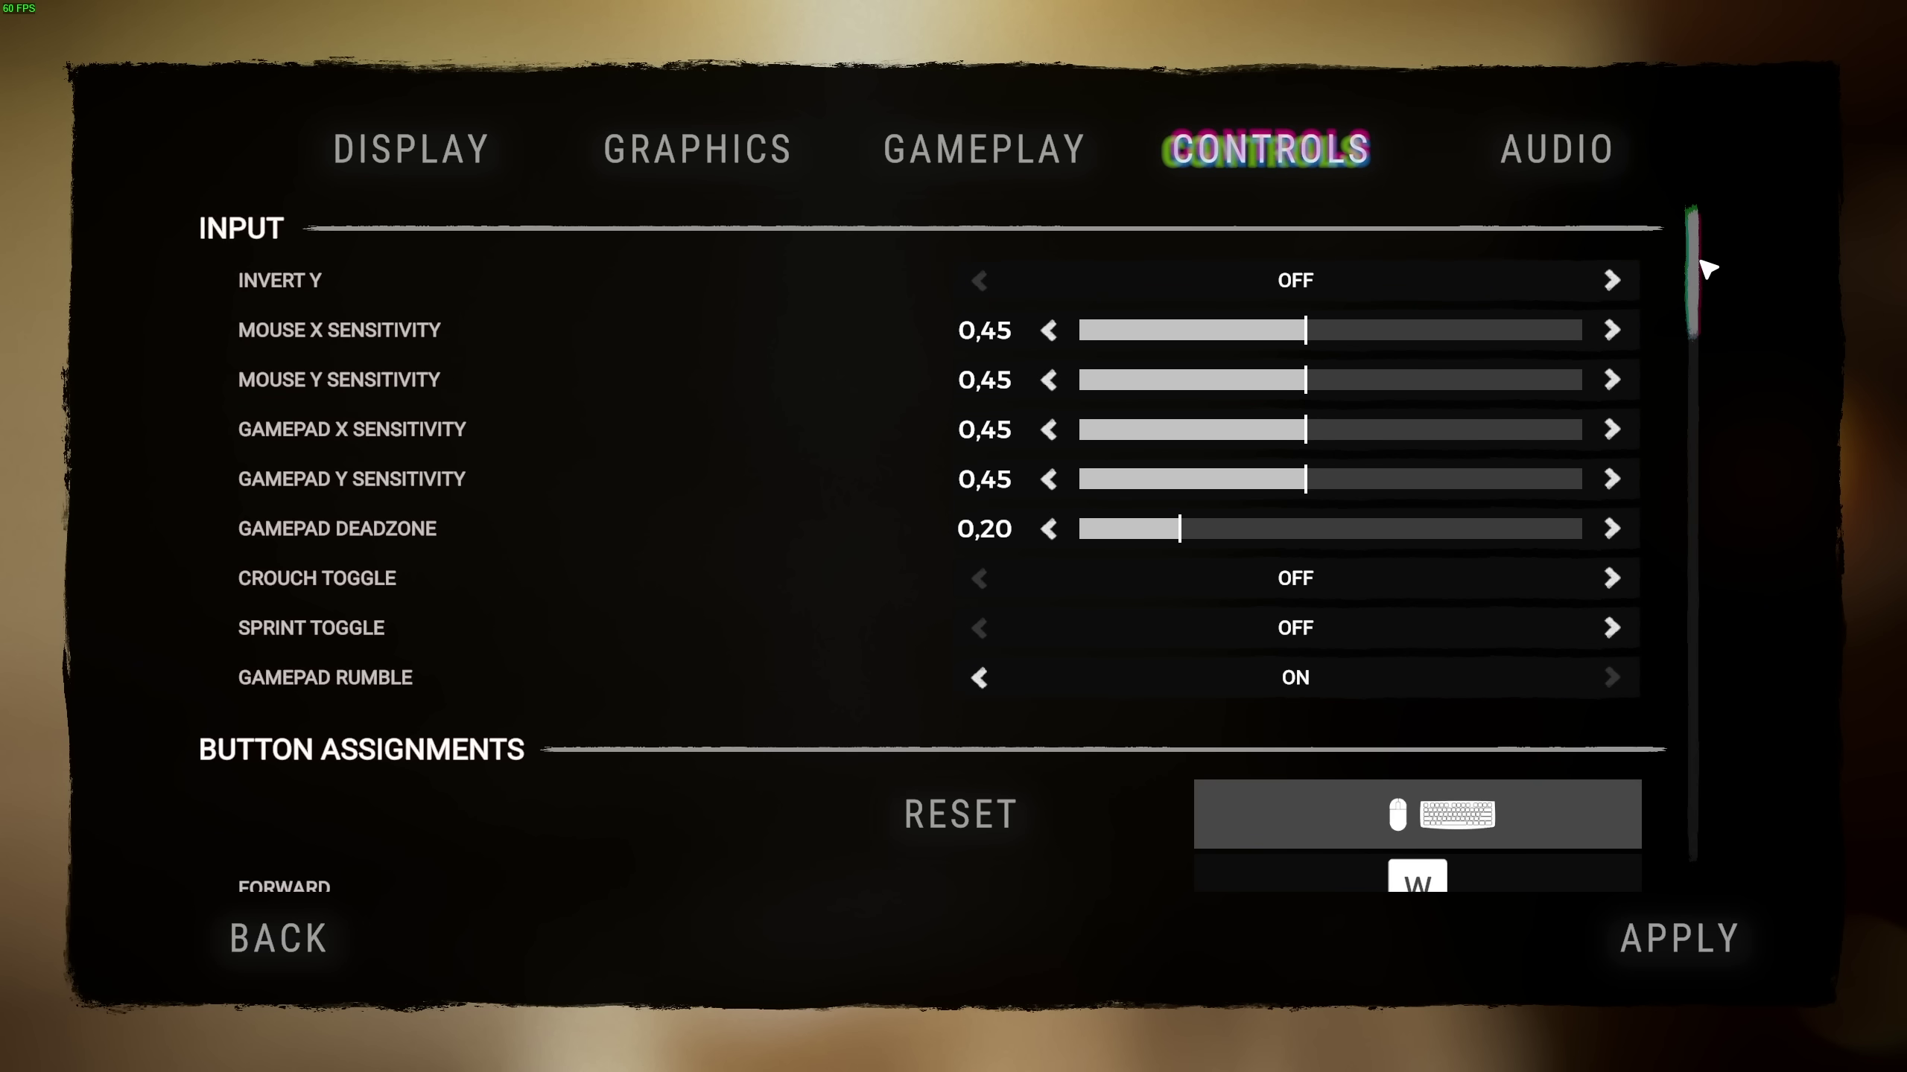
{"action": "mouse_move", "coordinate": [1700, 262]}
{"action": "left_mouse_down"}
{"action": "mouse_move", "coordinate": [1674, 456]}
{"action": "mouse_move", "coordinate": [1677, 822]}
{"action": "mouse_move", "coordinate": [1700, 560]}
{"action": "mouse_move", "coordinate": [1677, 255]}
{"action": "left_mouse_up"}
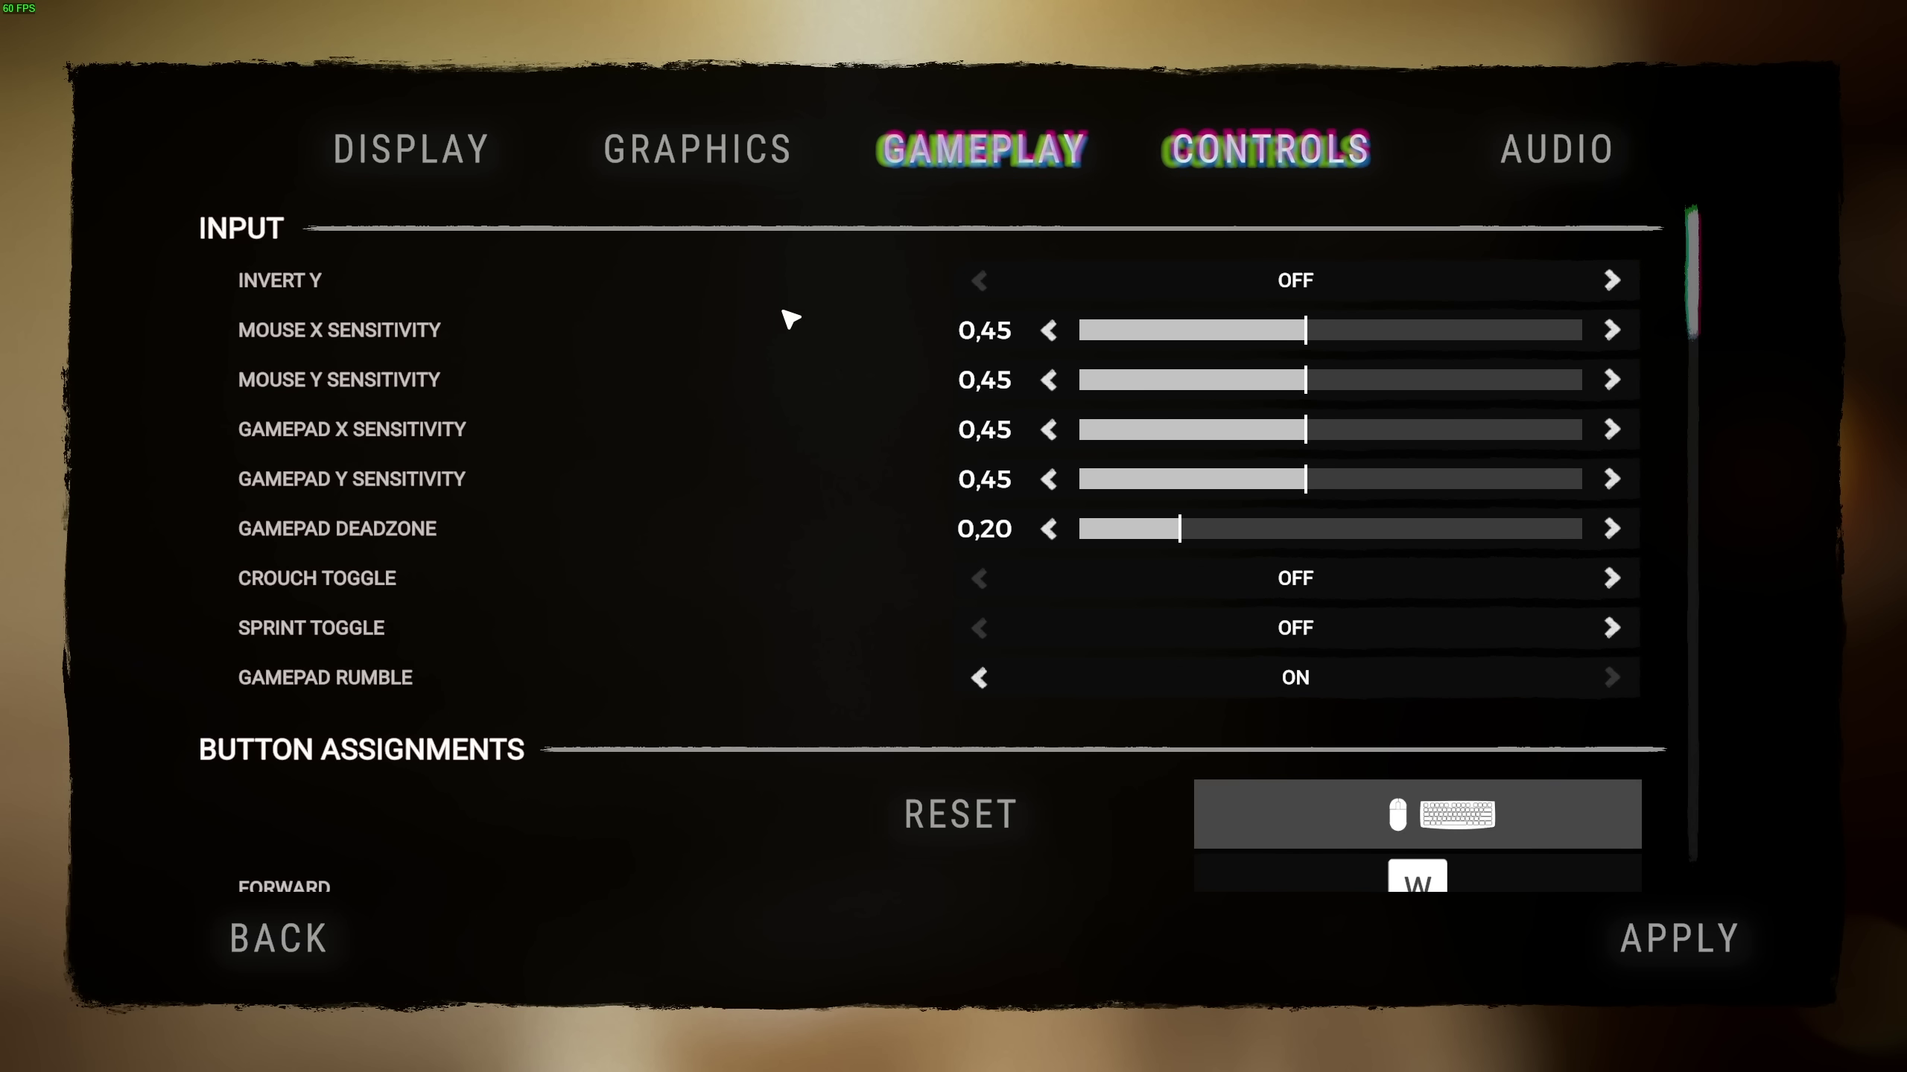
Cycle the audio dynamic range profile through Small Speakers and Night Time, ending on Default.
{"action": "left_click", "coordinate": [1506, 145]}
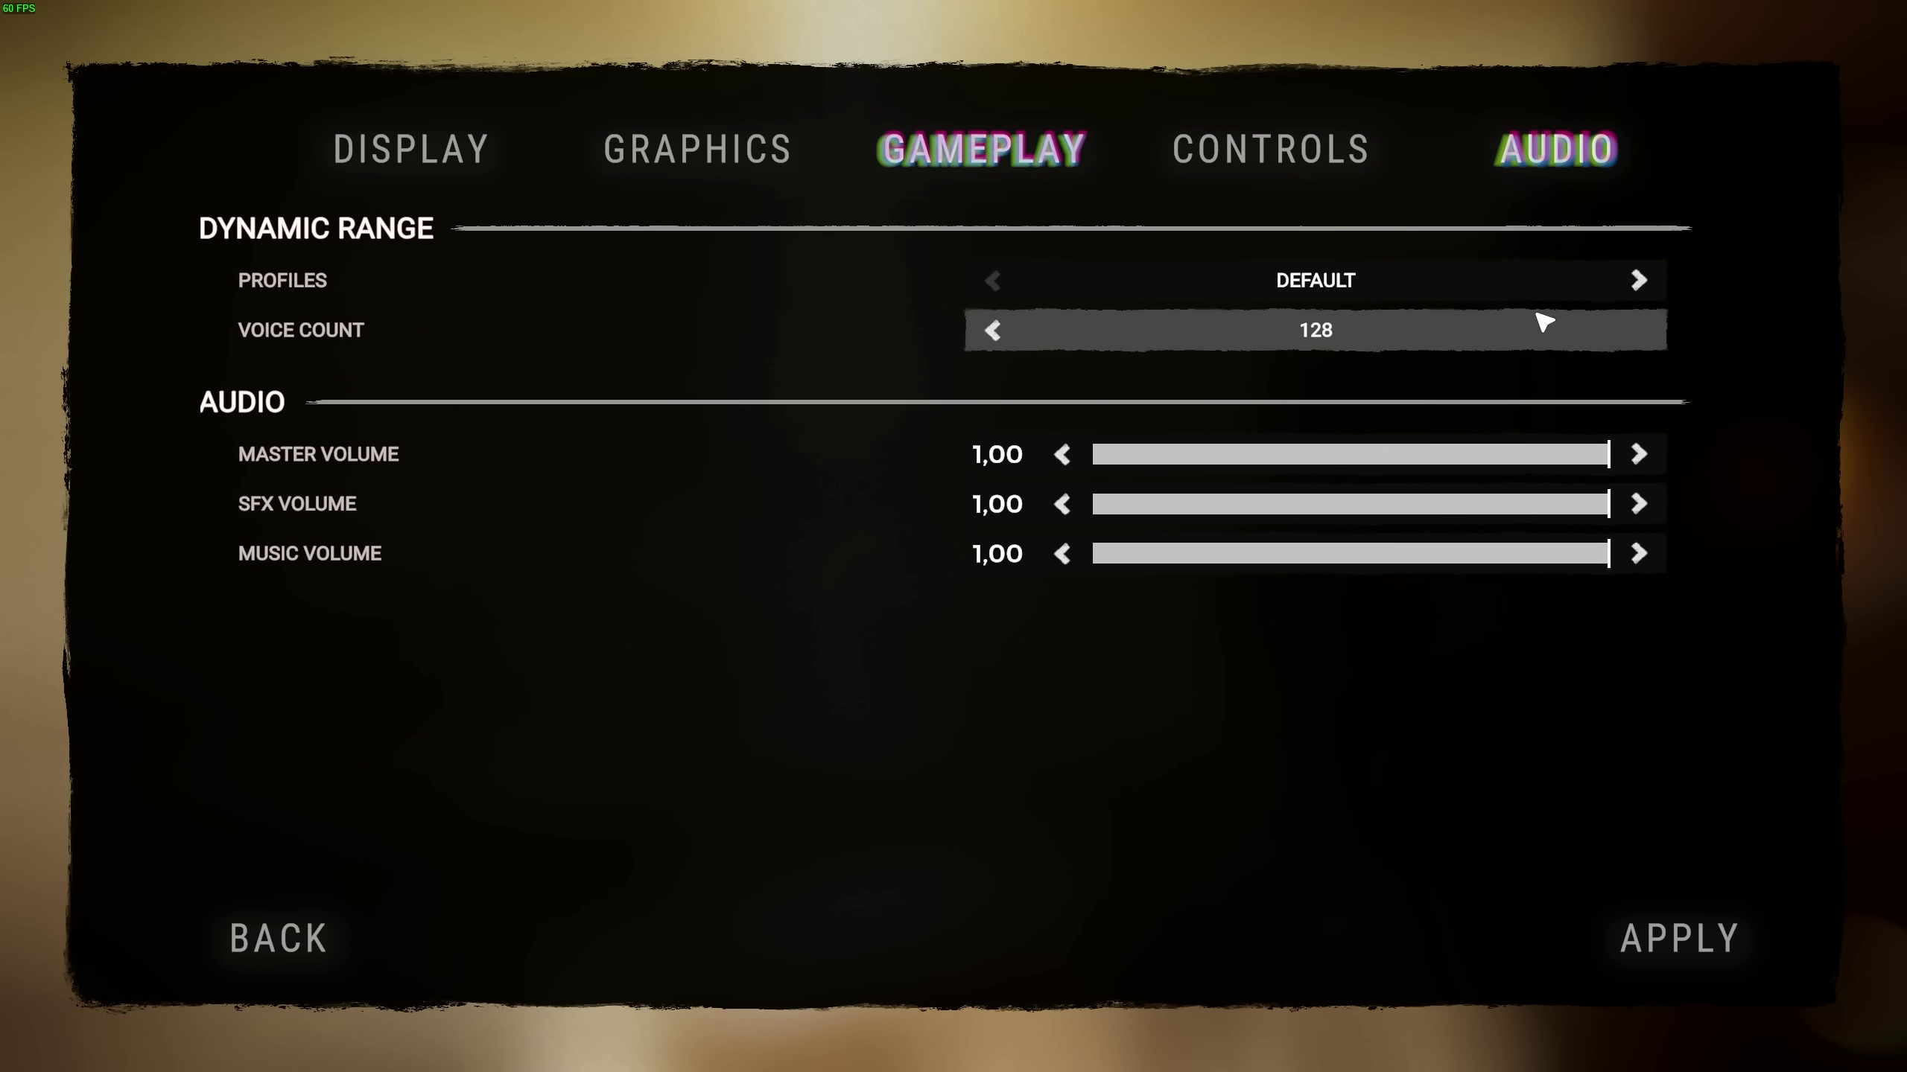
{"action": "left_click", "coordinate": [1013, 281]}
{"action": "left_click", "coordinate": [992, 281]}
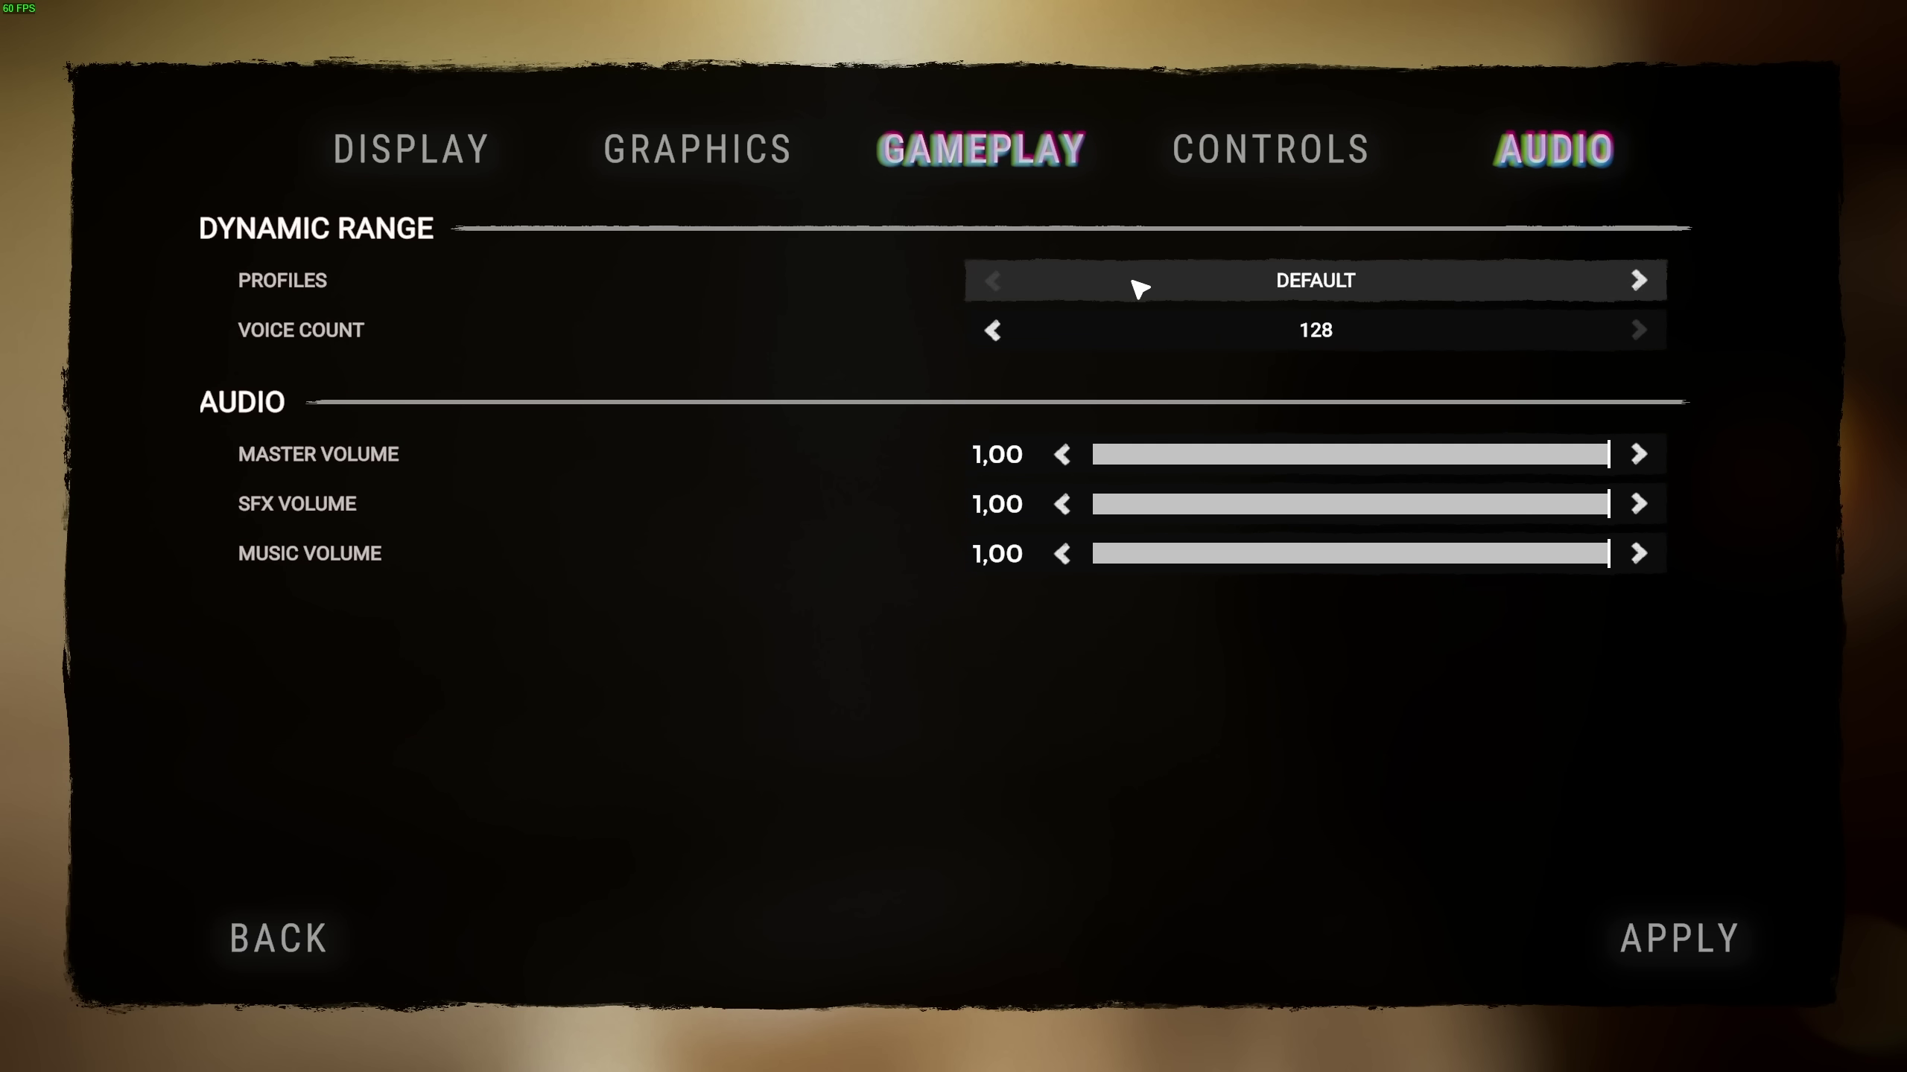
{"action": "left_click", "coordinate": [1644, 284]}
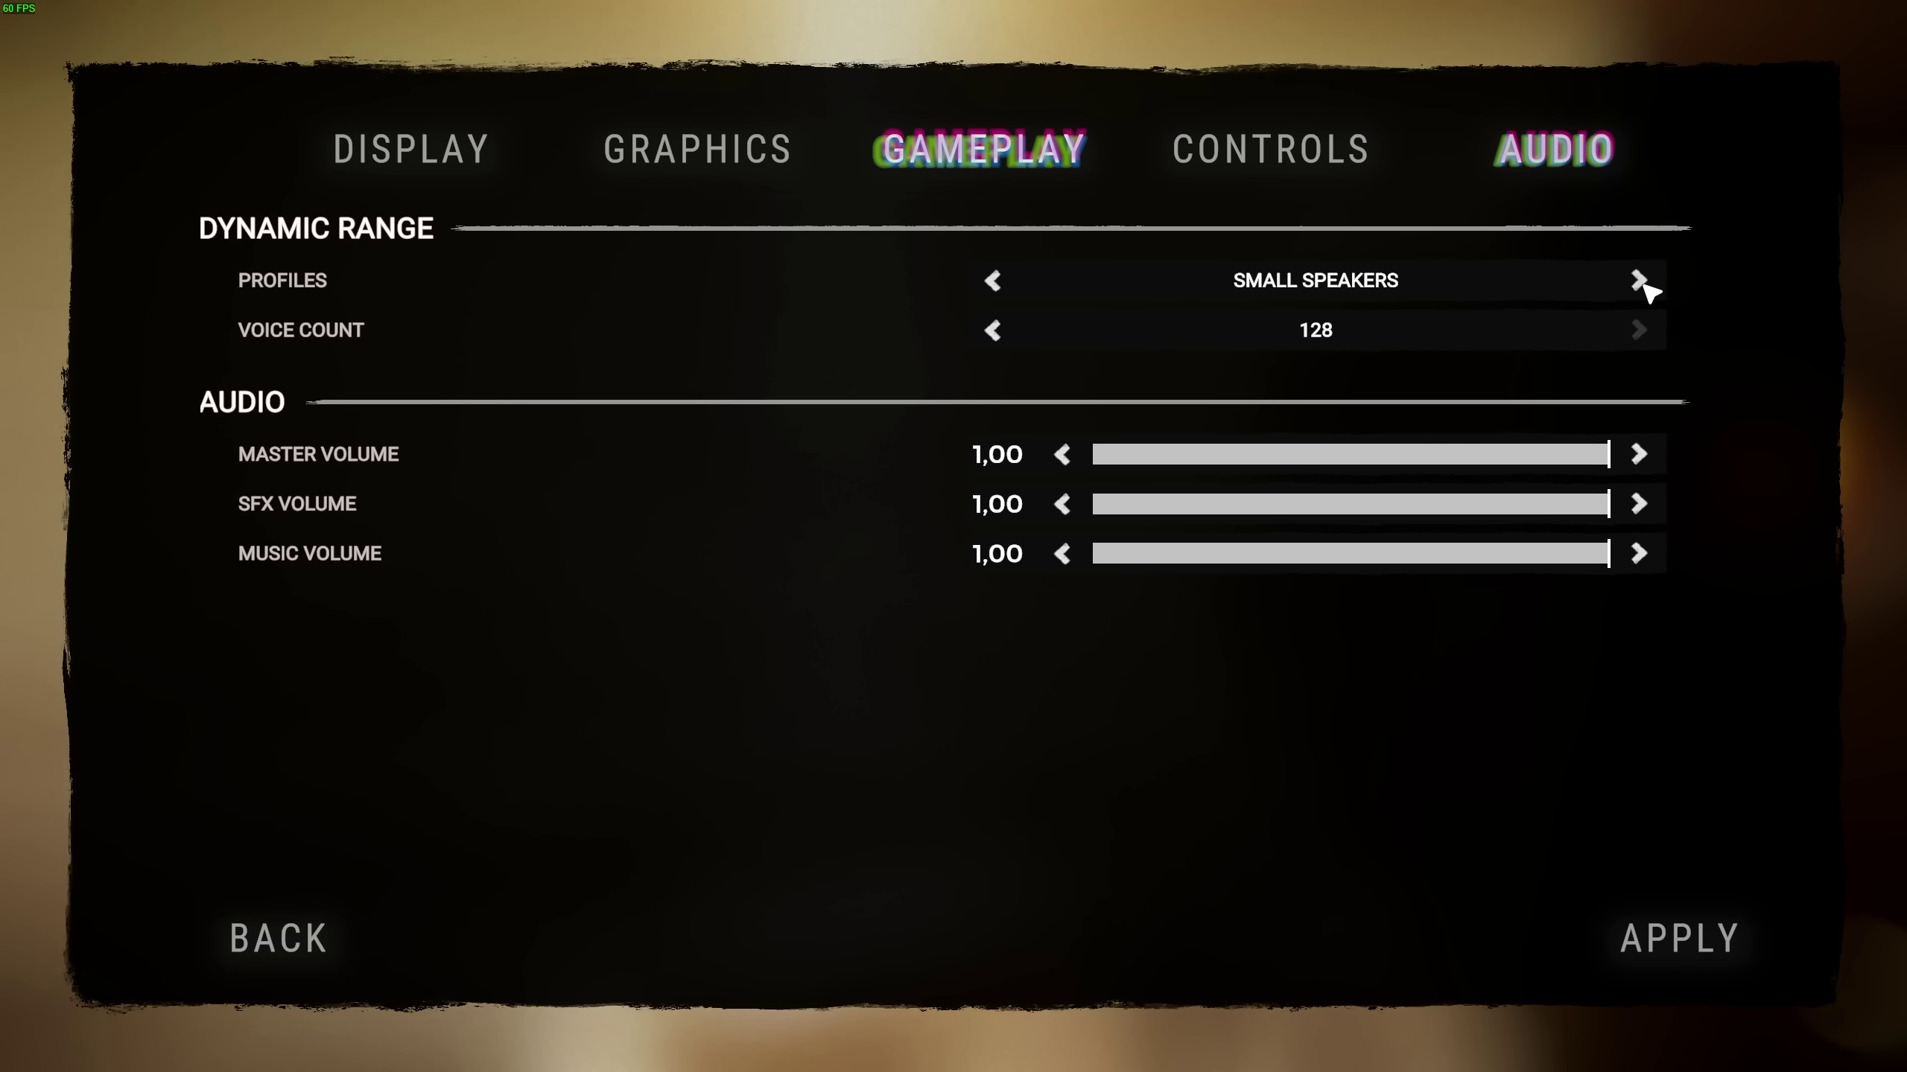
{"action": "left_click", "coordinate": [1643, 283]}
{"action": "left_click", "coordinate": [992, 280]}
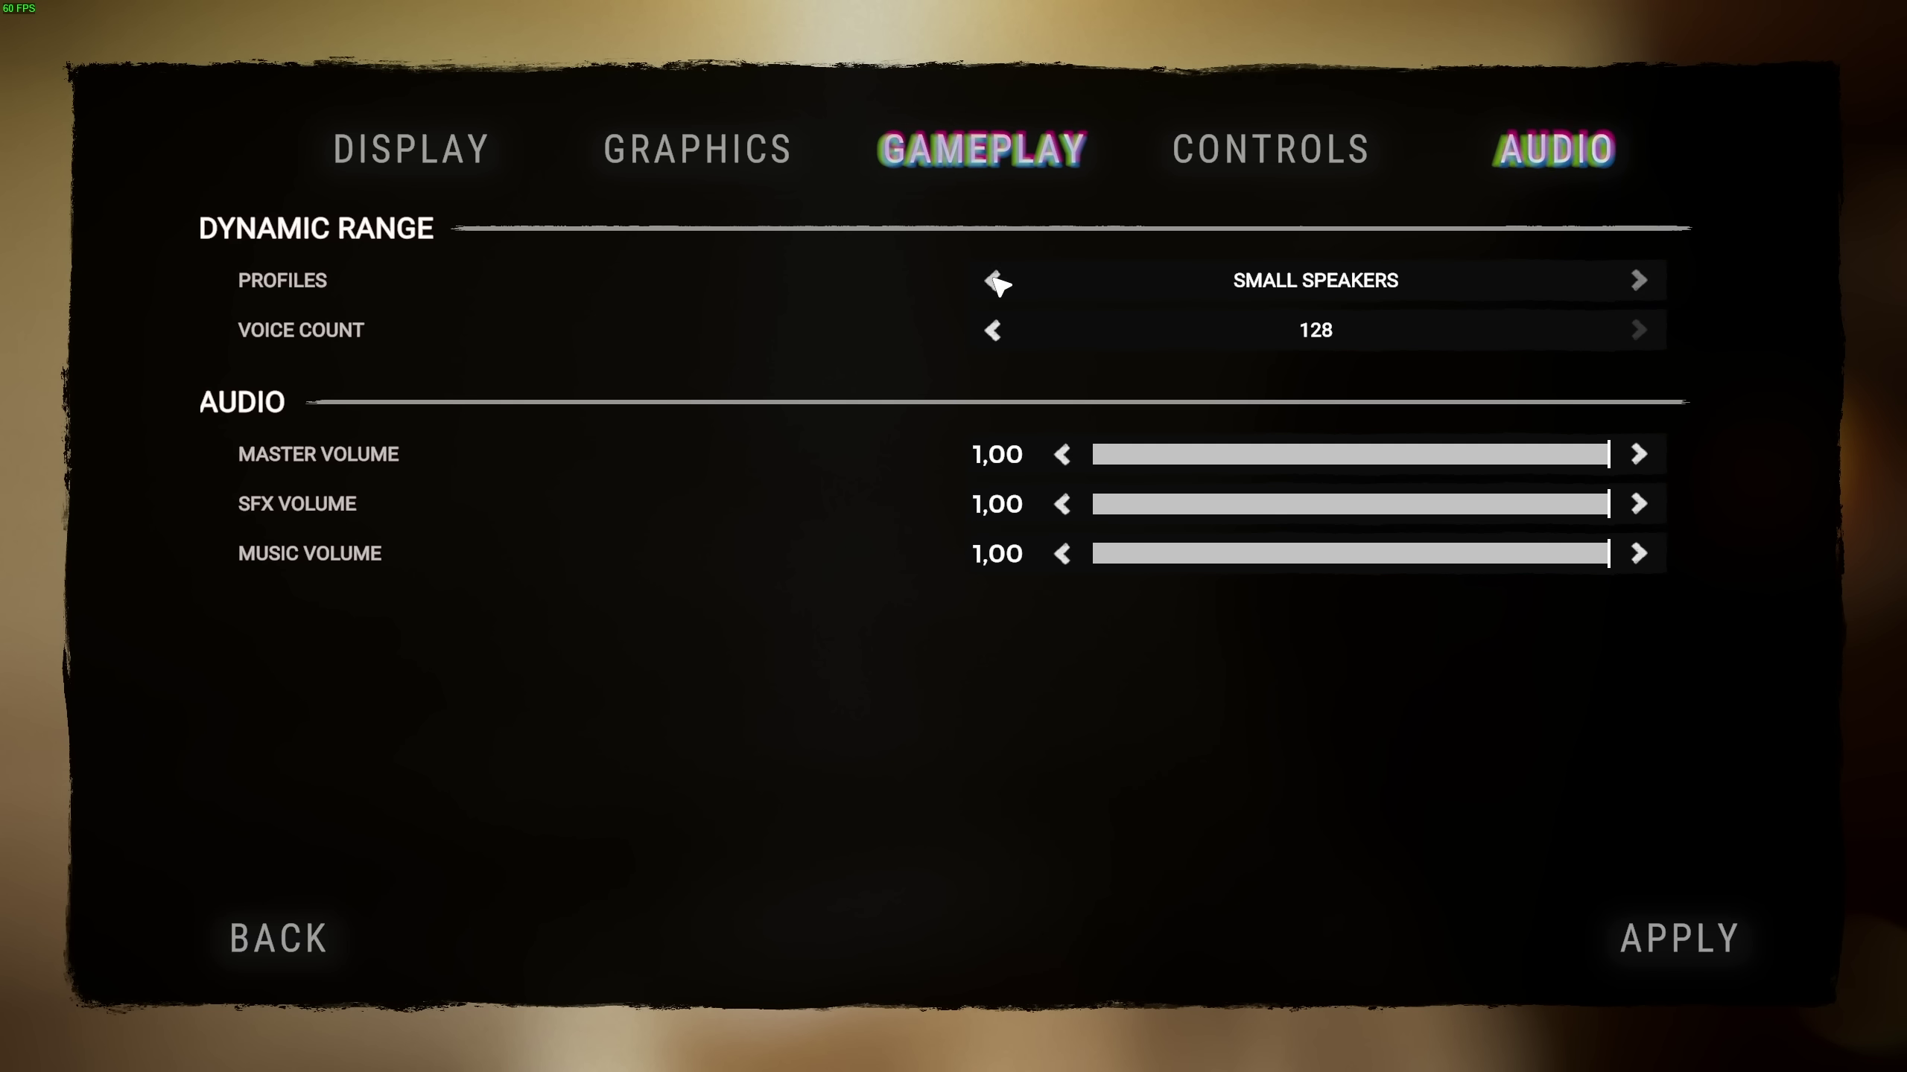
{"action": "left_click", "coordinate": [993, 281]}
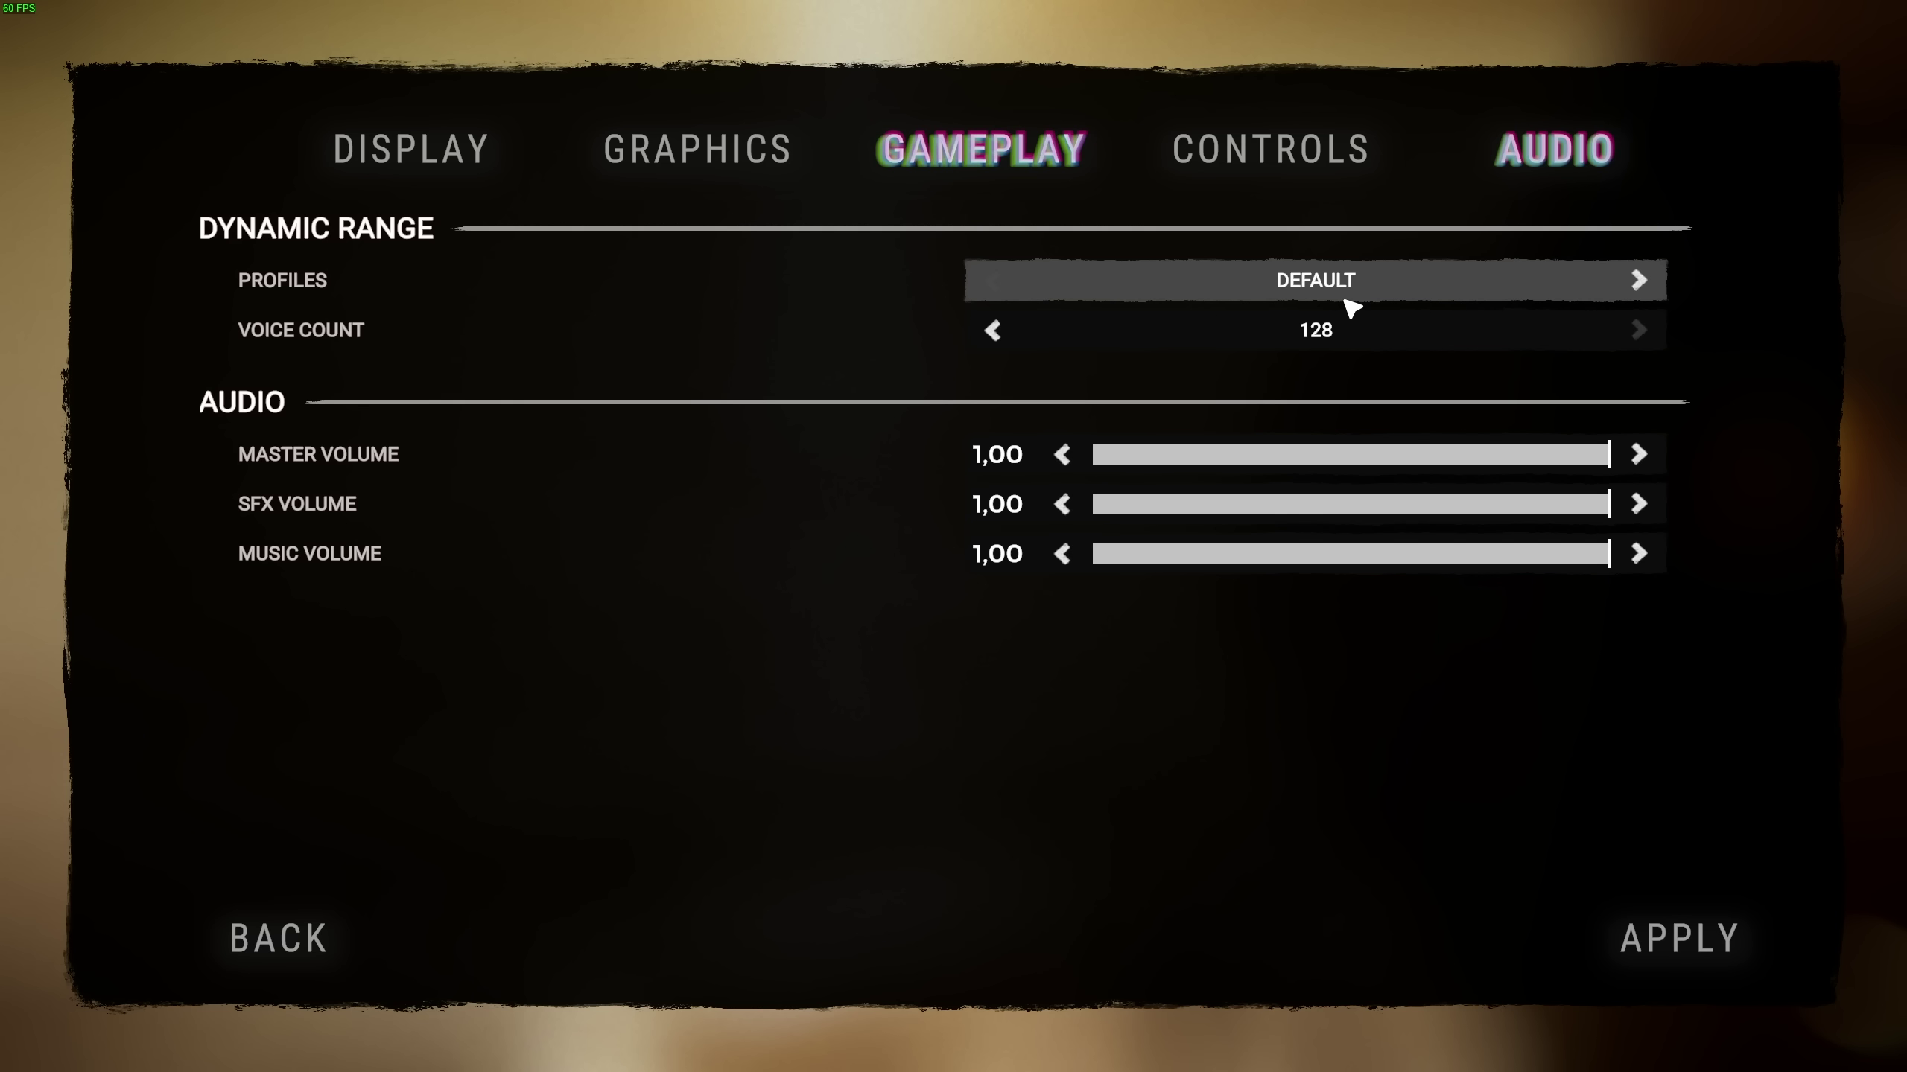
{"action": "left_click", "coordinate": [1640, 281]}
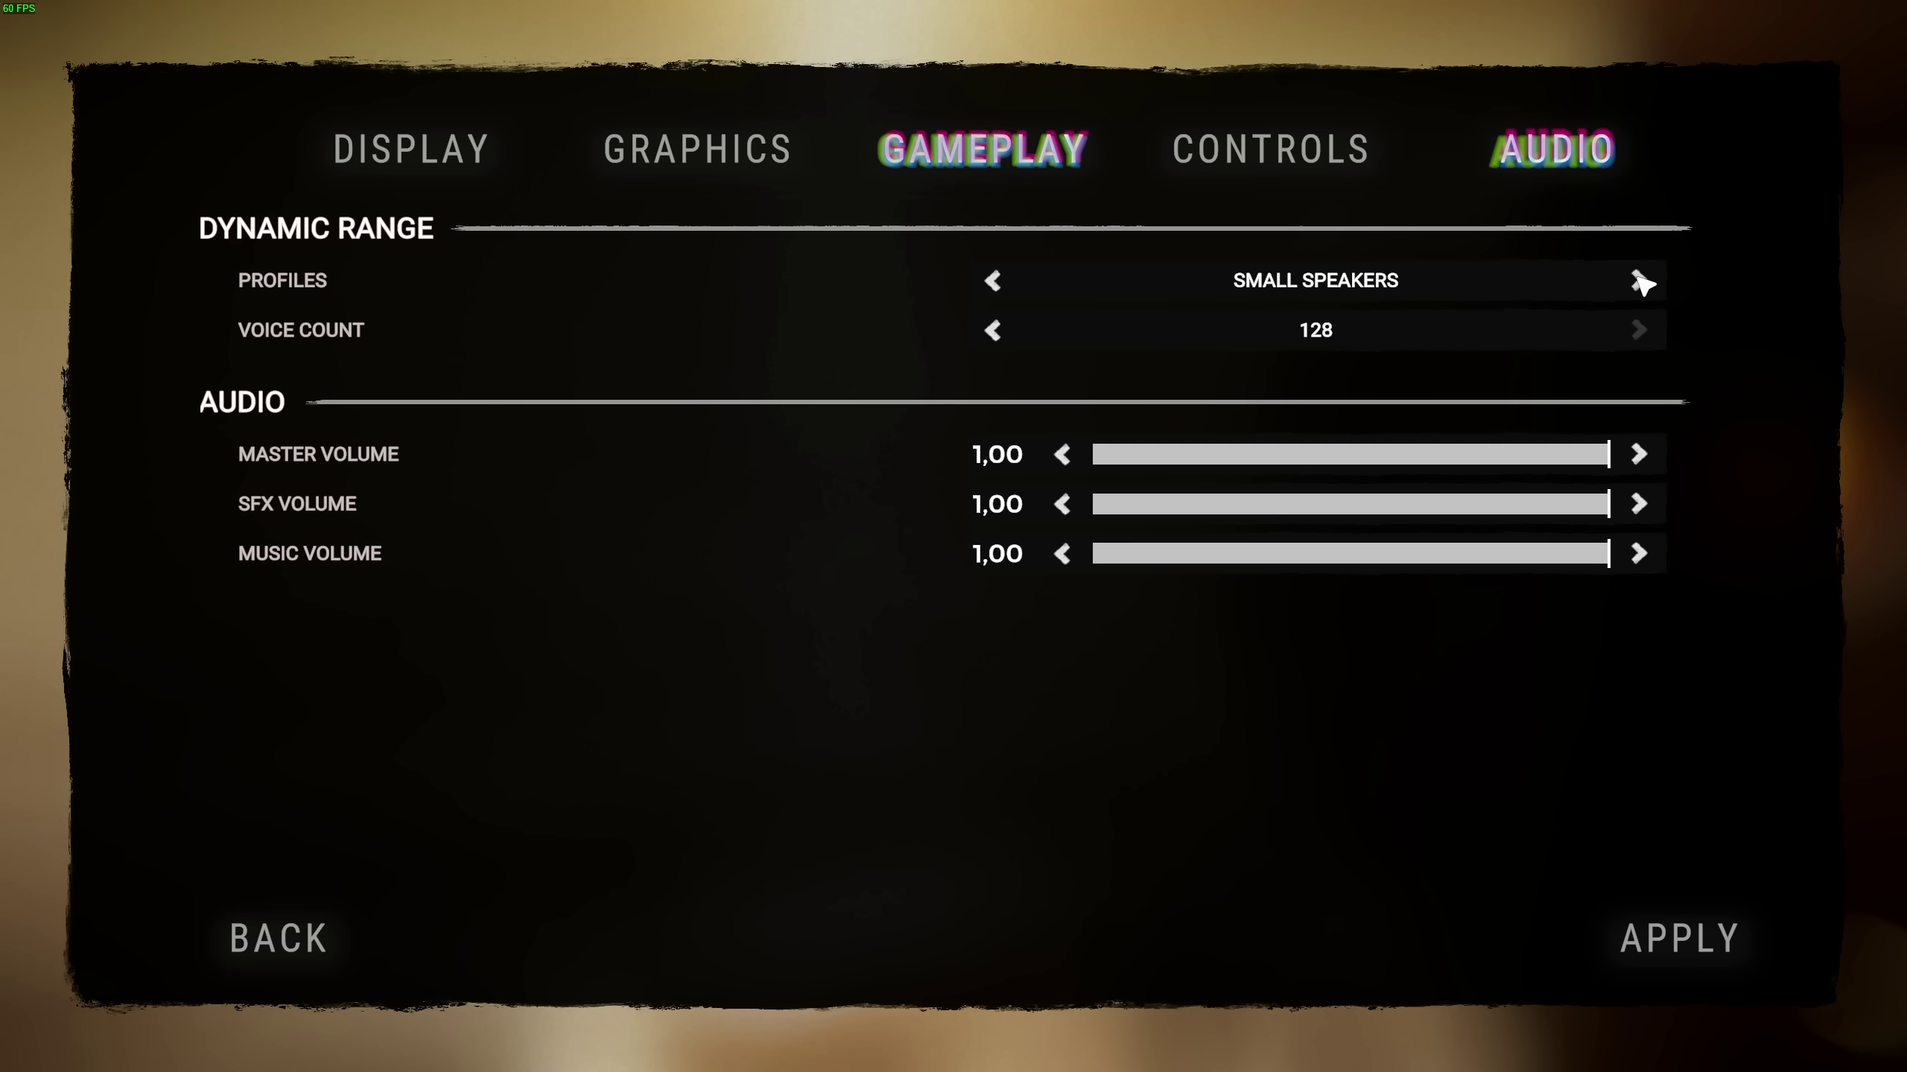
{"action": "left_click", "coordinate": [1640, 282]}
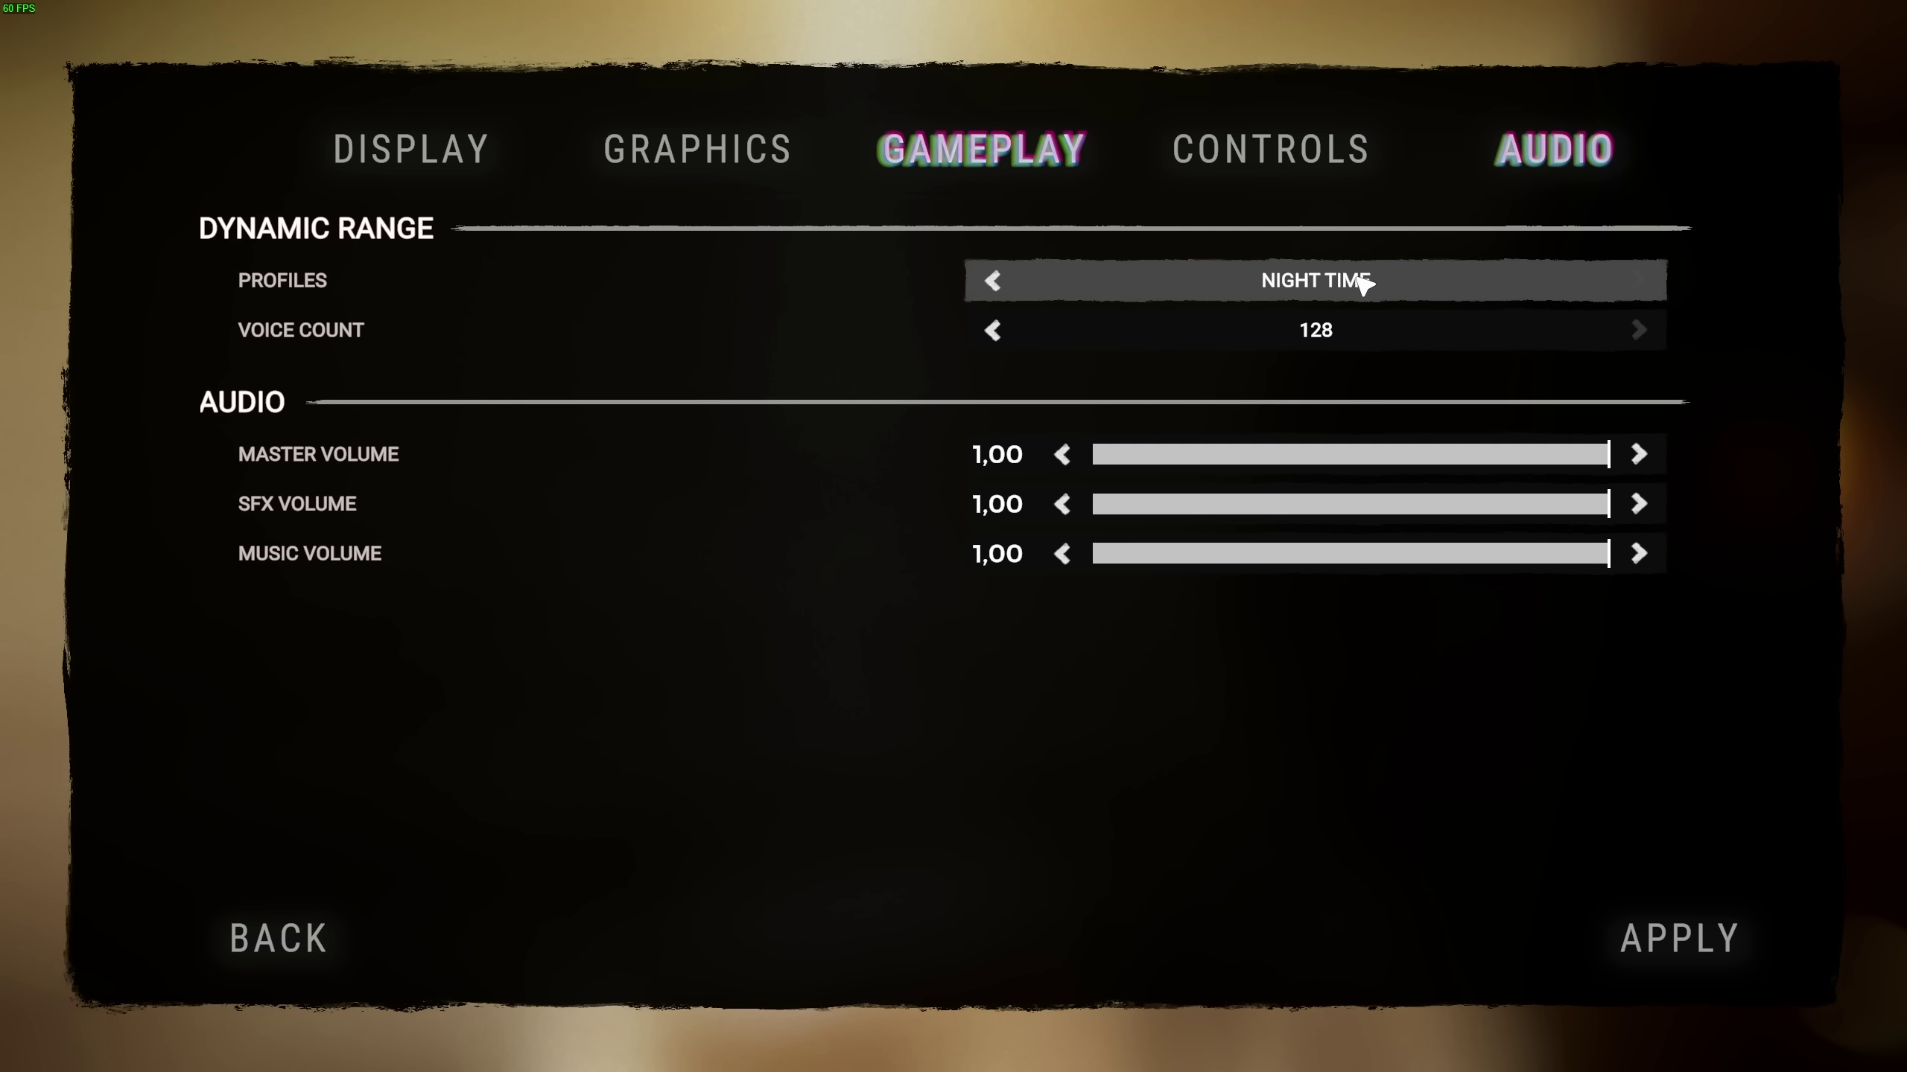
{"action": "left_click", "coordinate": [993, 281]}
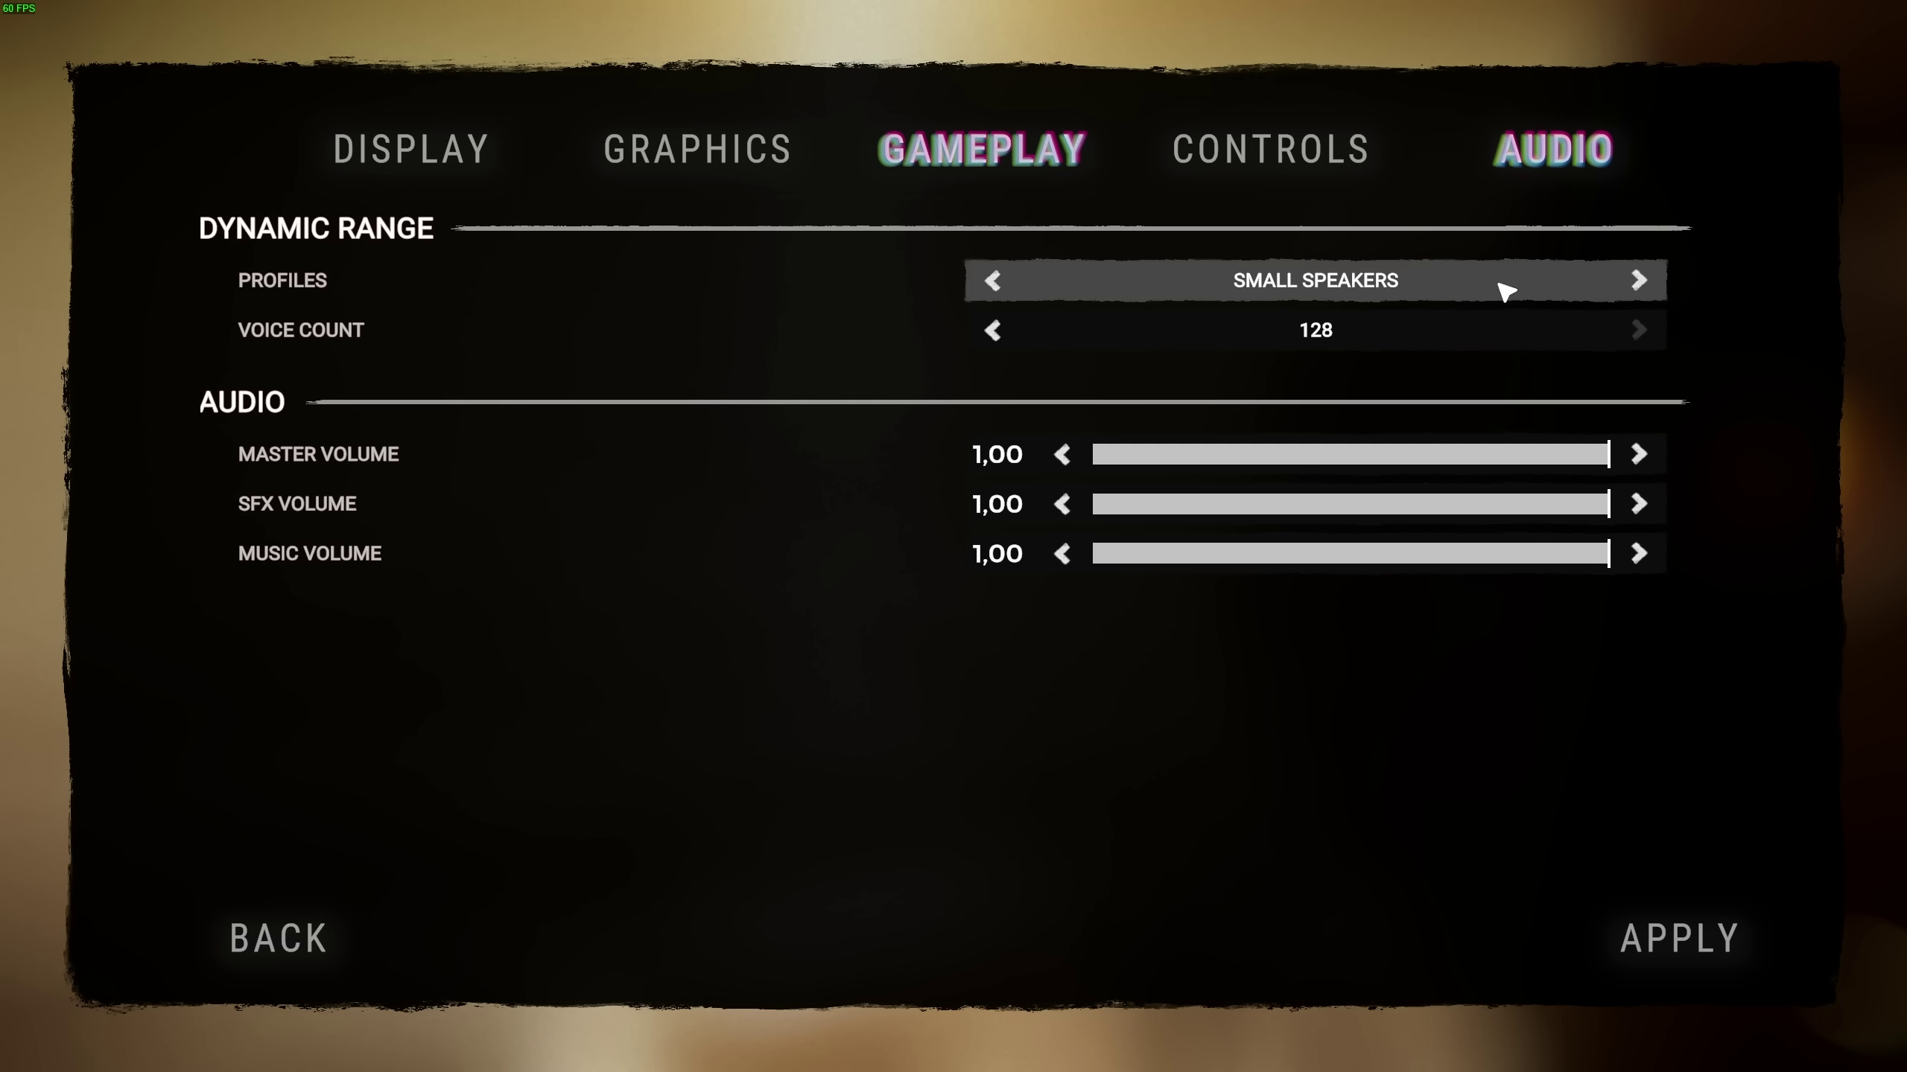
{"action": "left_click", "coordinate": [991, 285]}
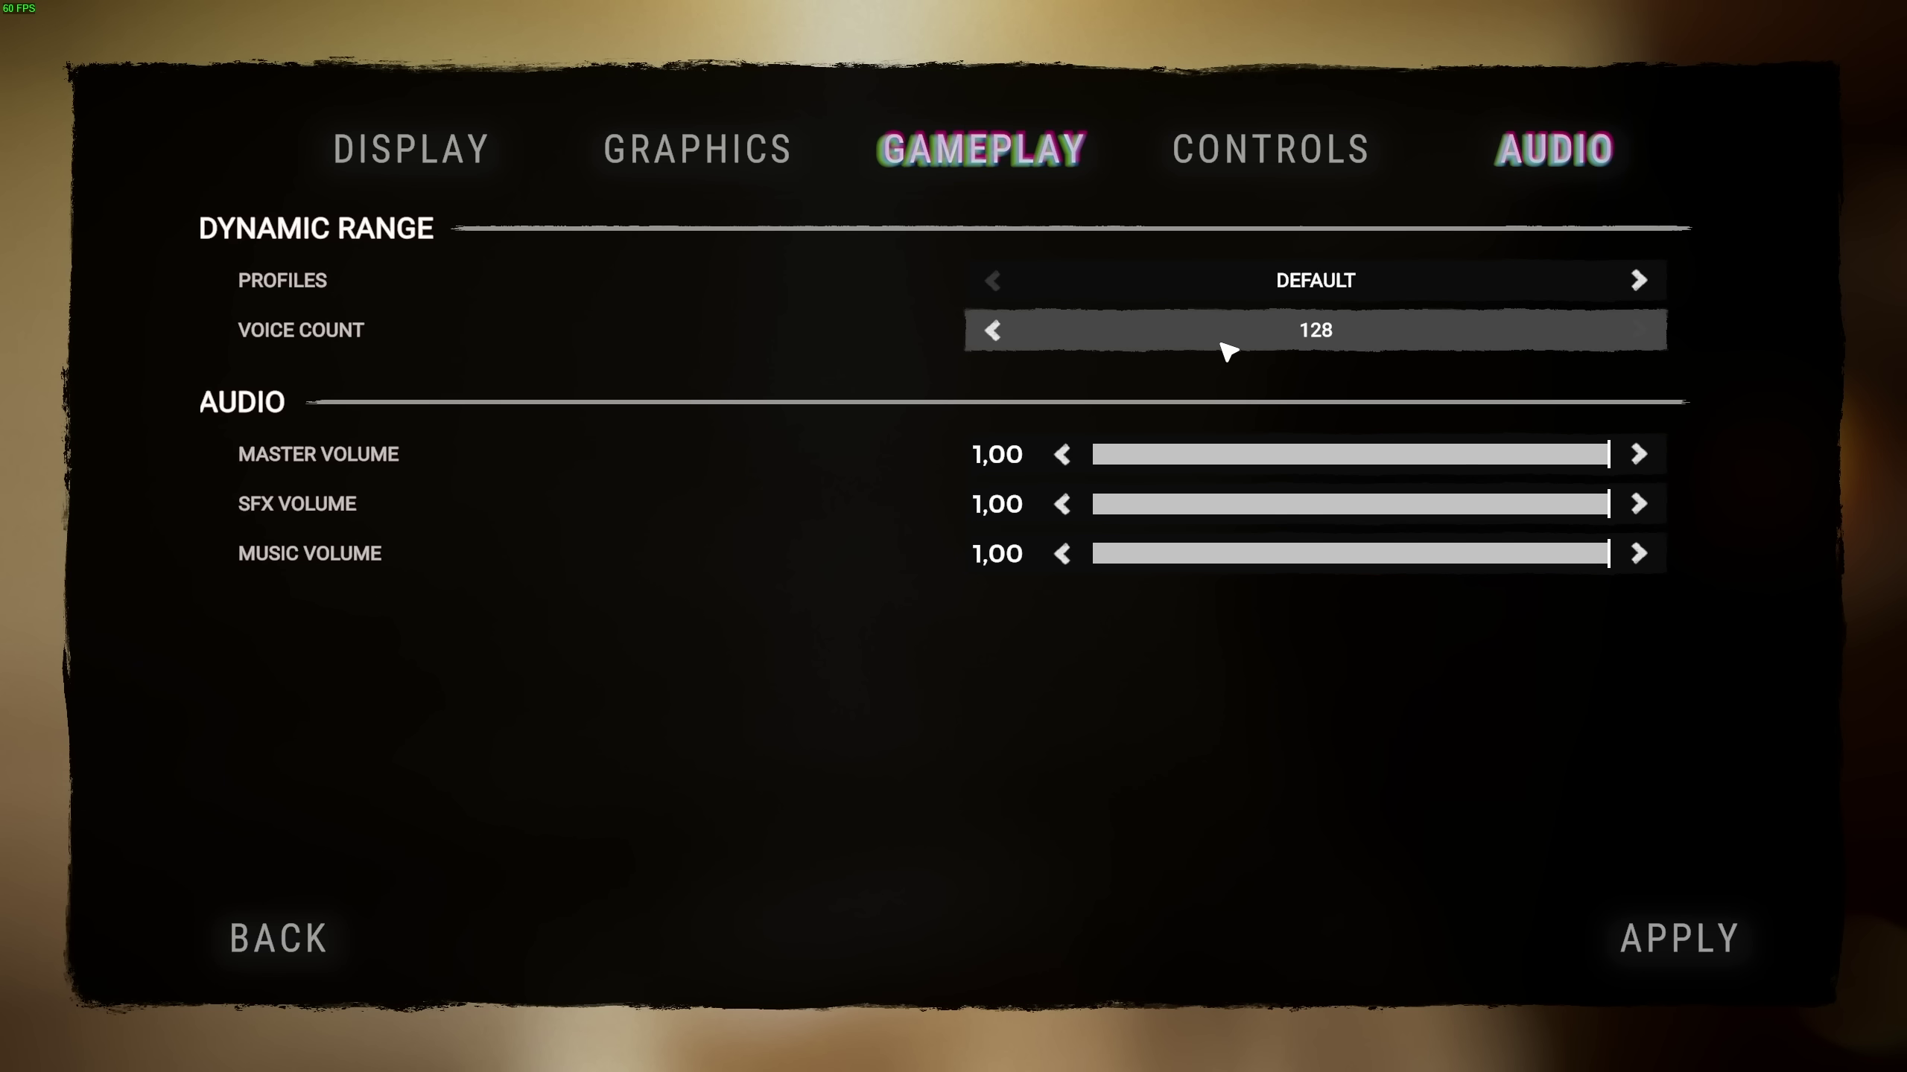
Step Voice Count between 32 and 64, then raise it to the 128 maximum.
{"action": "left_click", "coordinate": [1614, 334]}
{"action": "left_click", "coordinate": [992, 330]}
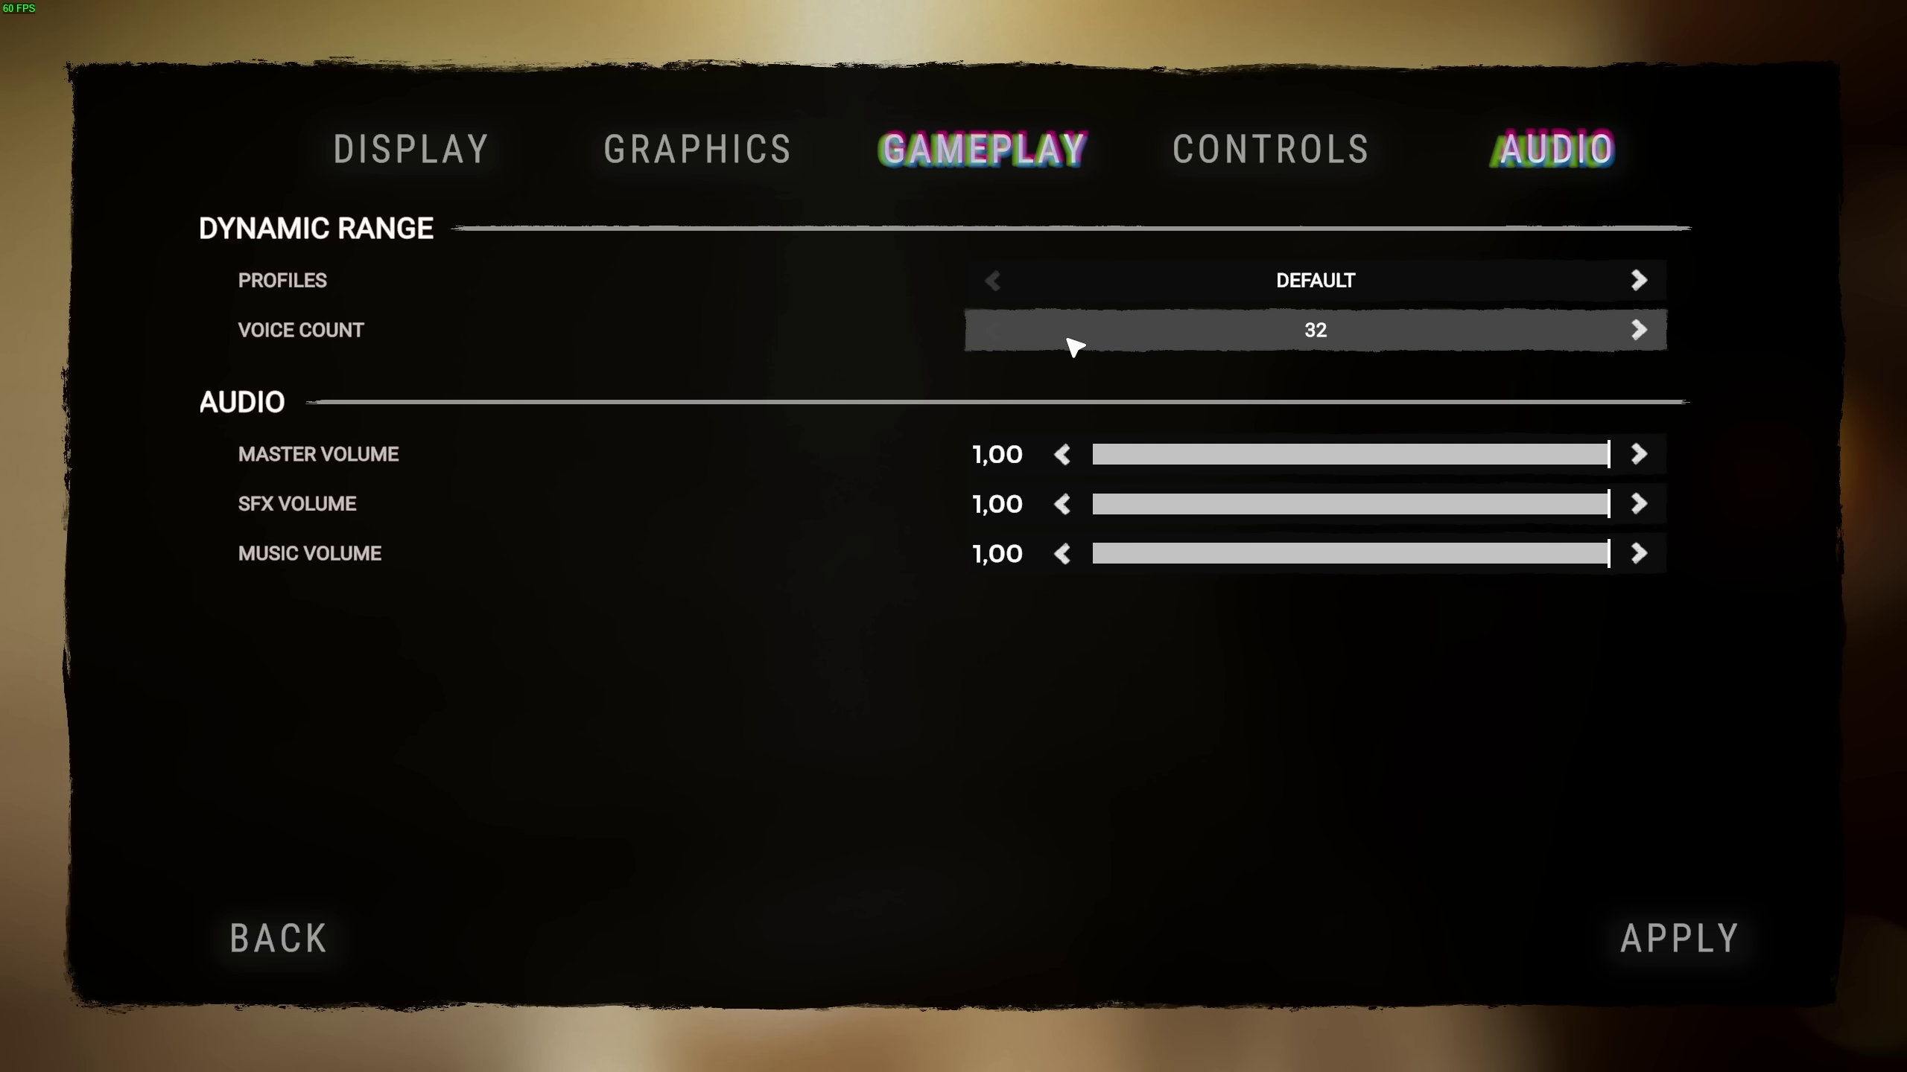
{"action": "left_click", "coordinate": [1639, 330]}
{"action": "left_click", "coordinate": [1638, 330]}
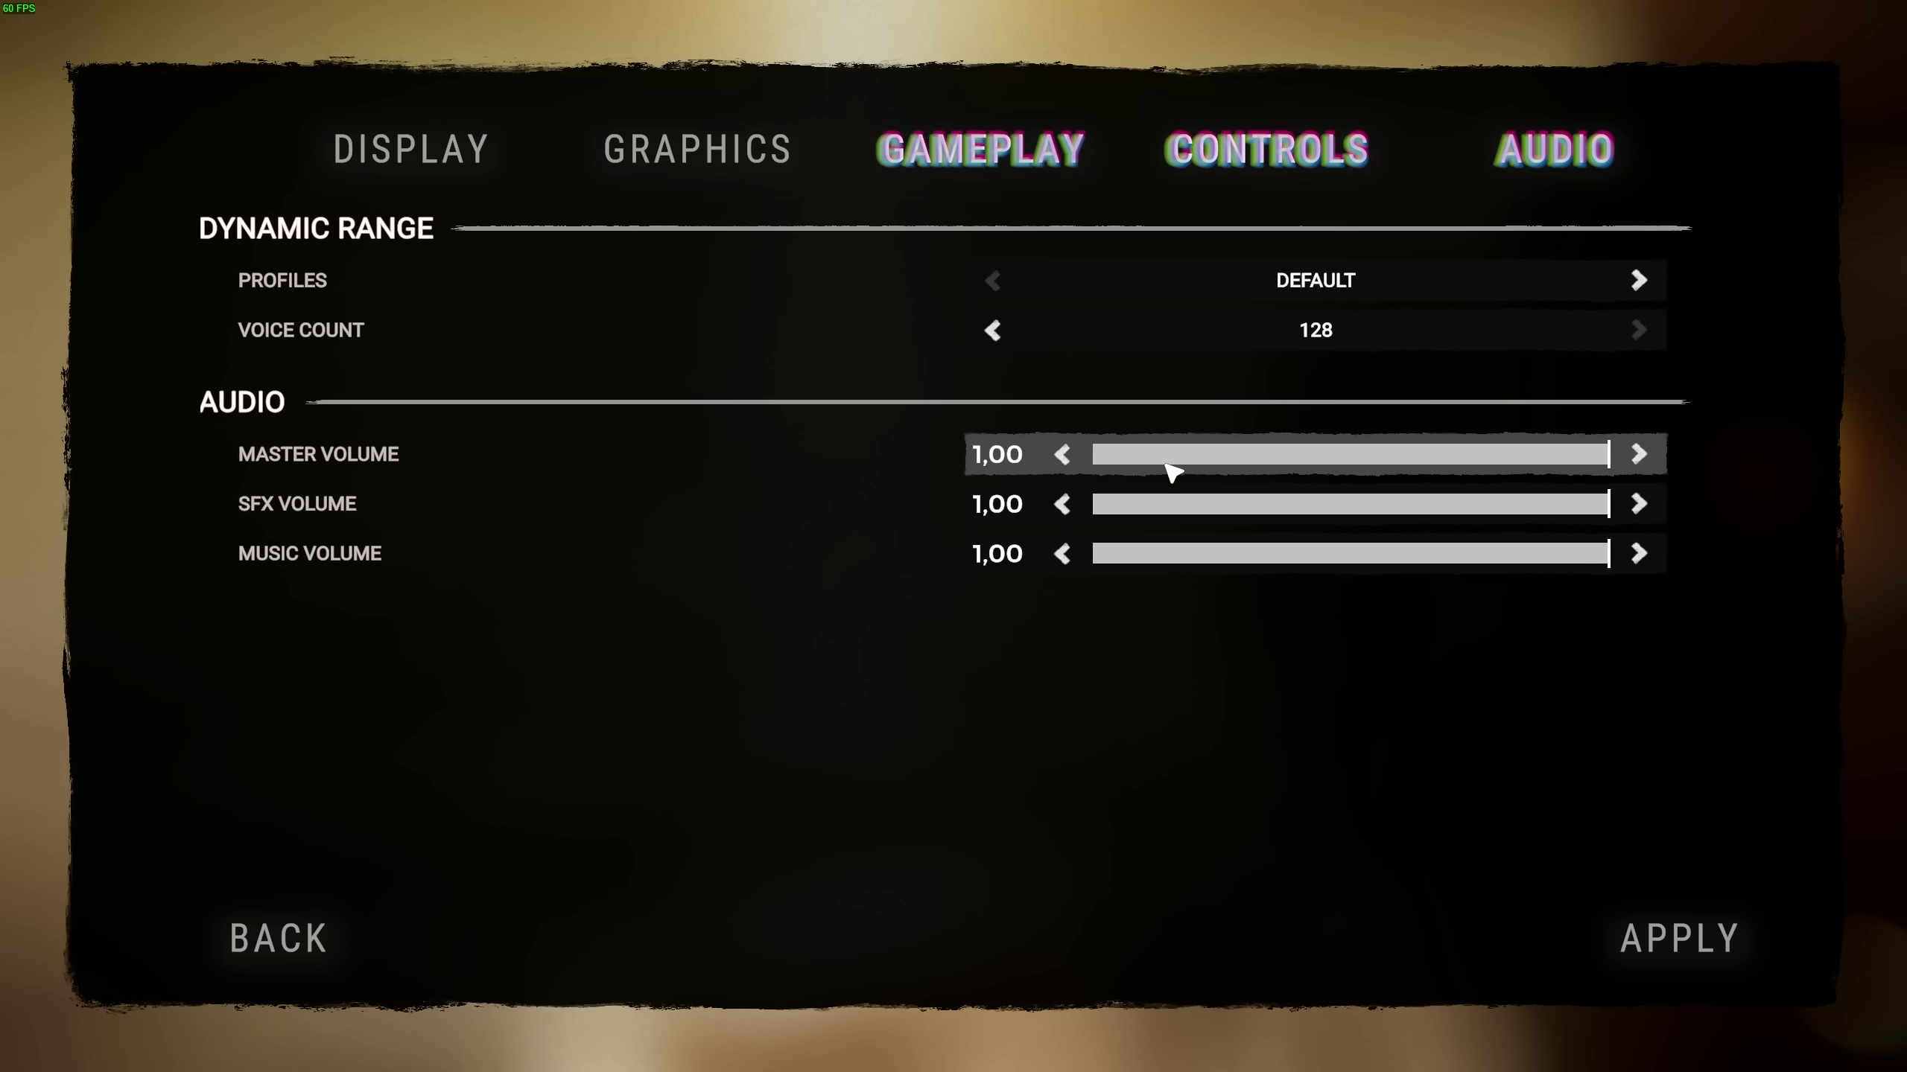
Lower Music Volume to 0.70, apply the audio change, and return to the main menu.
{"action": "left_click_drag", "start_coordinate": [1582, 556], "coordinate": [1475, 556]}
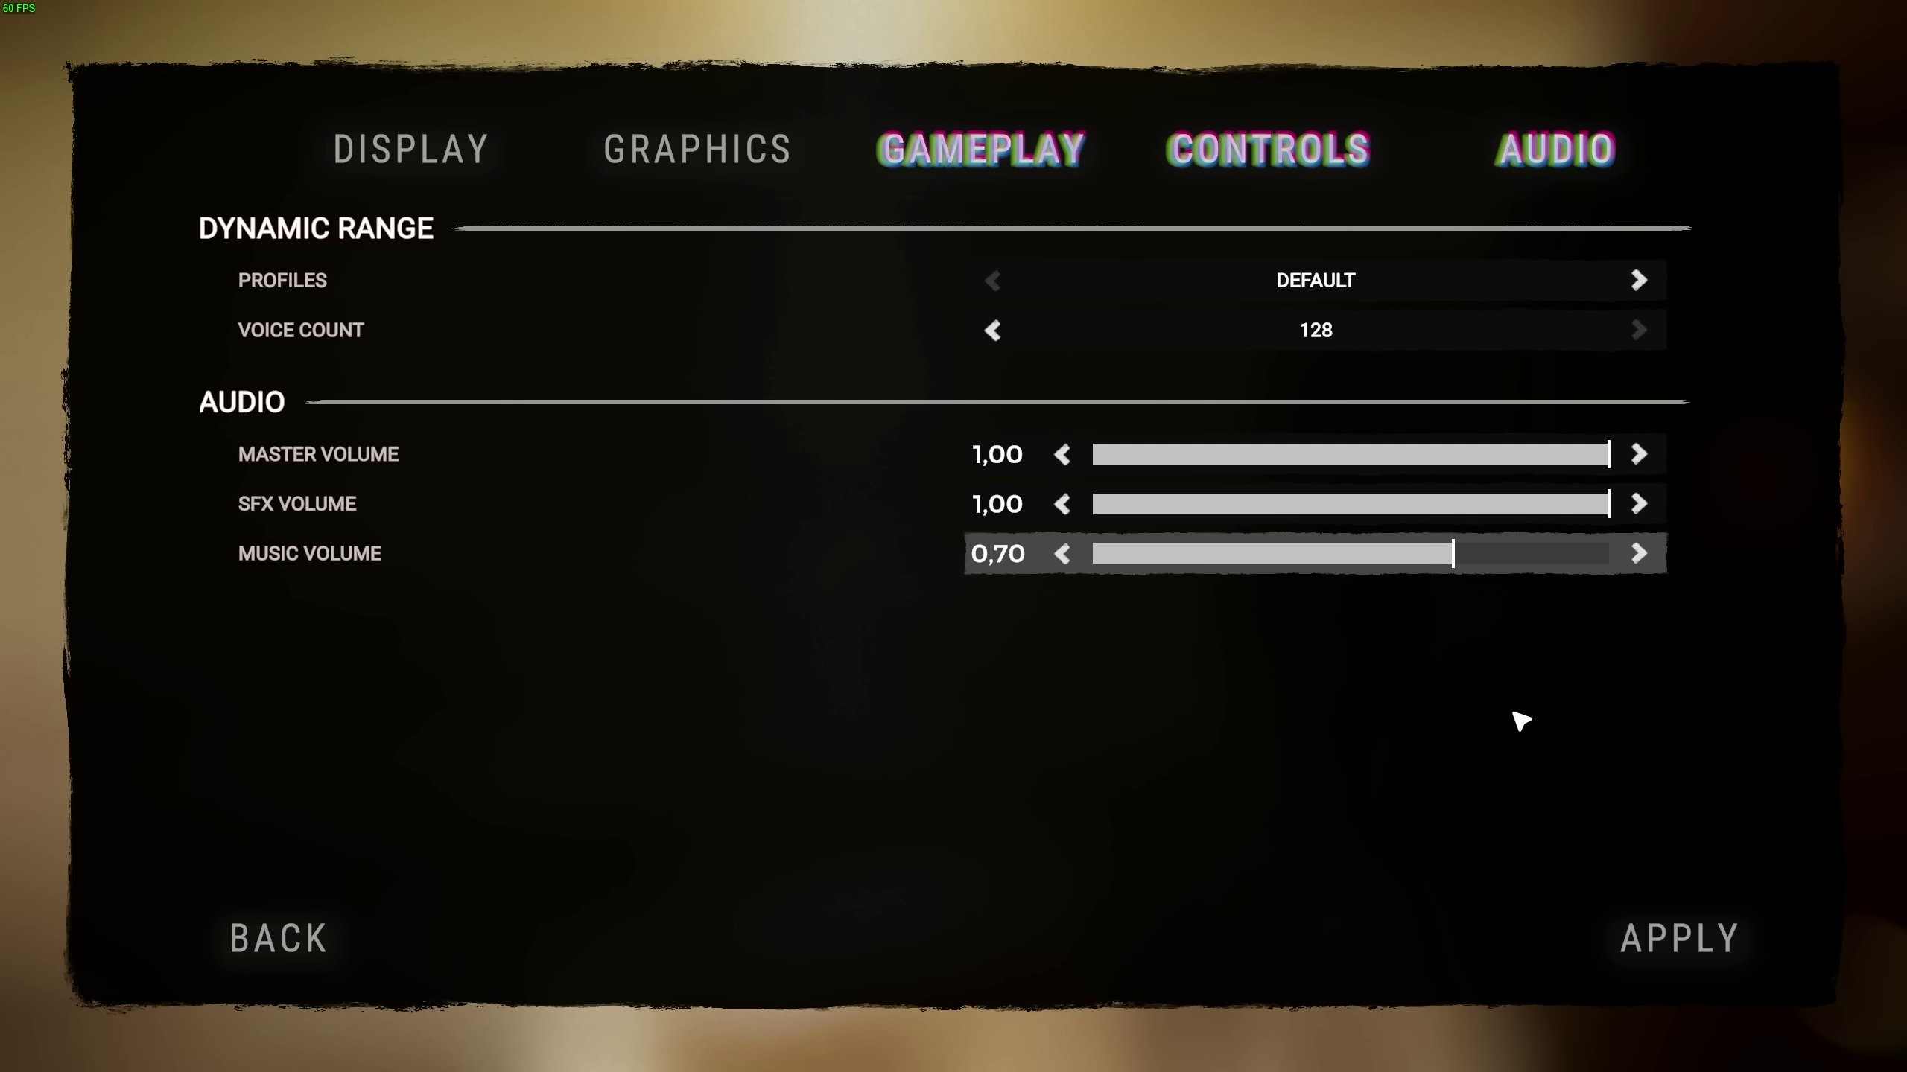
{"action": "left_click", "coordinate": [1719, 943]}
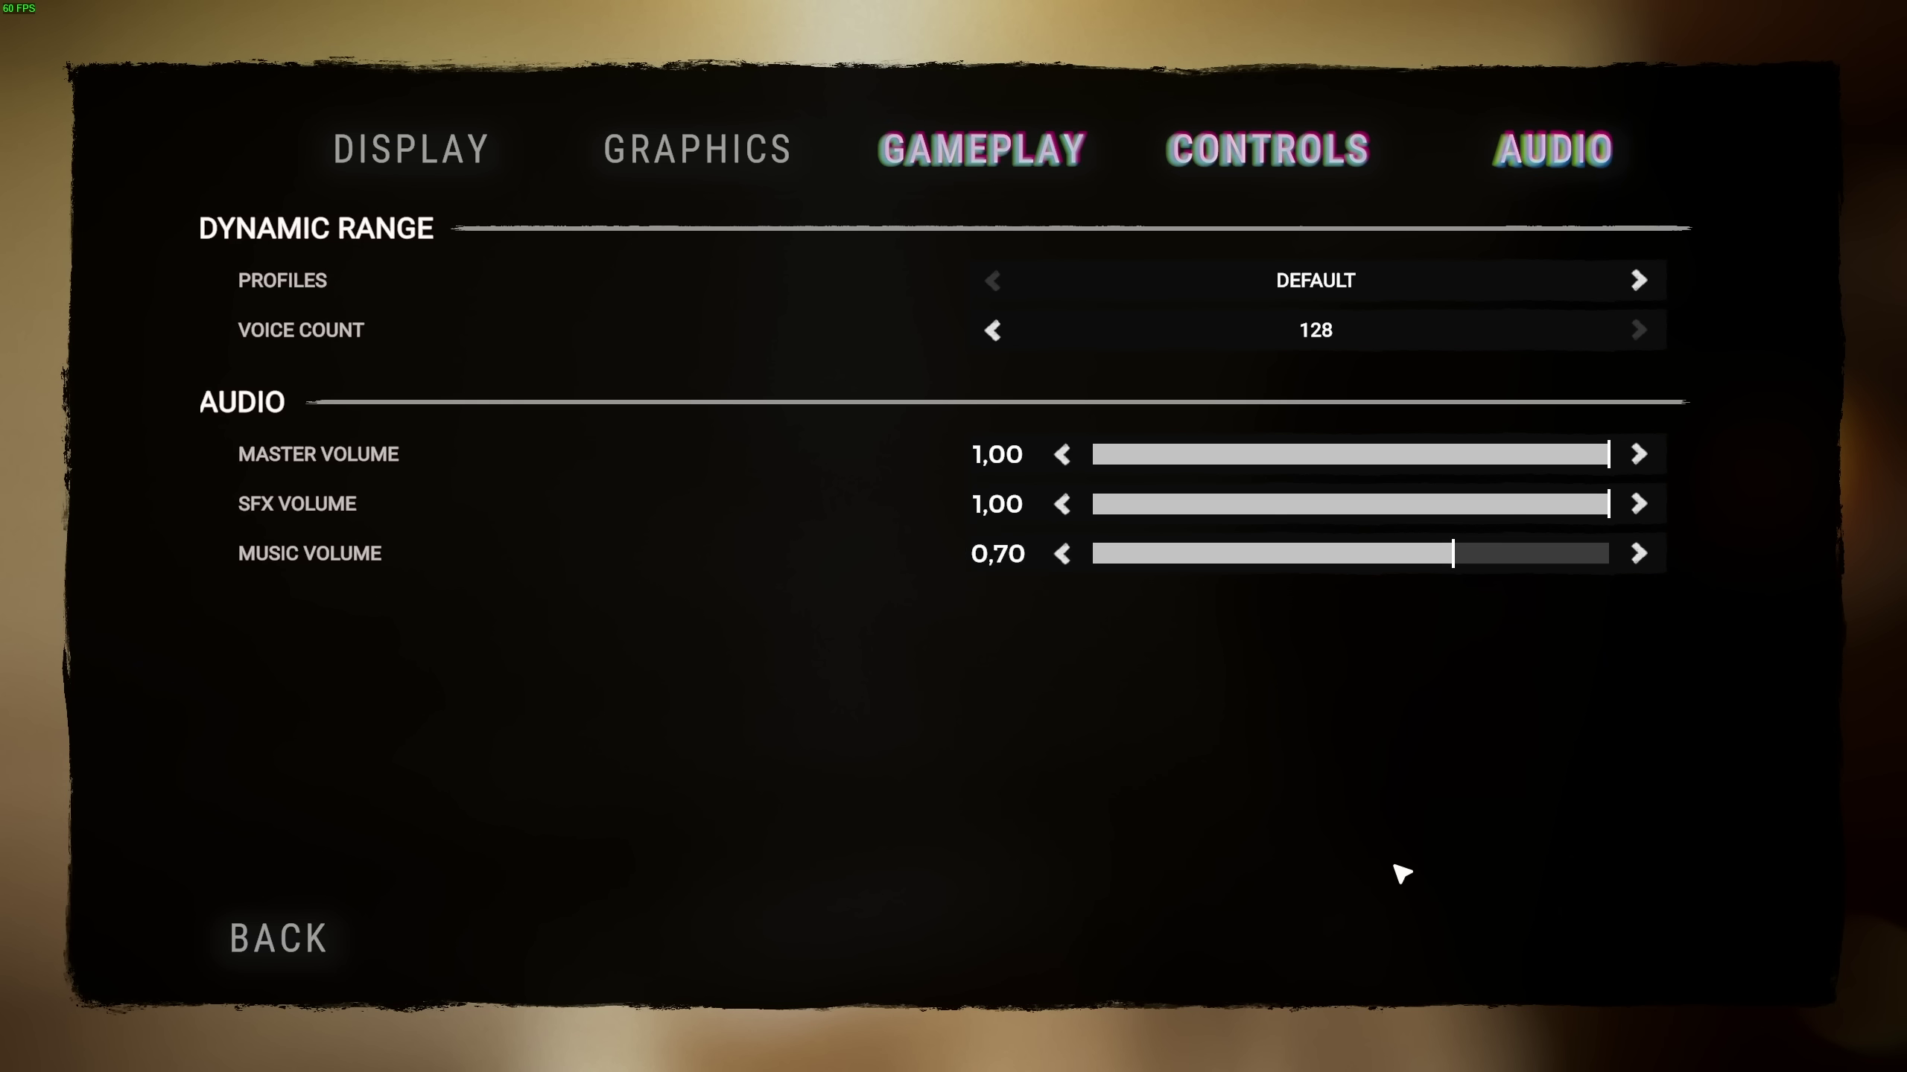
{"action": "left_click", "coordinate": [278, 939]}
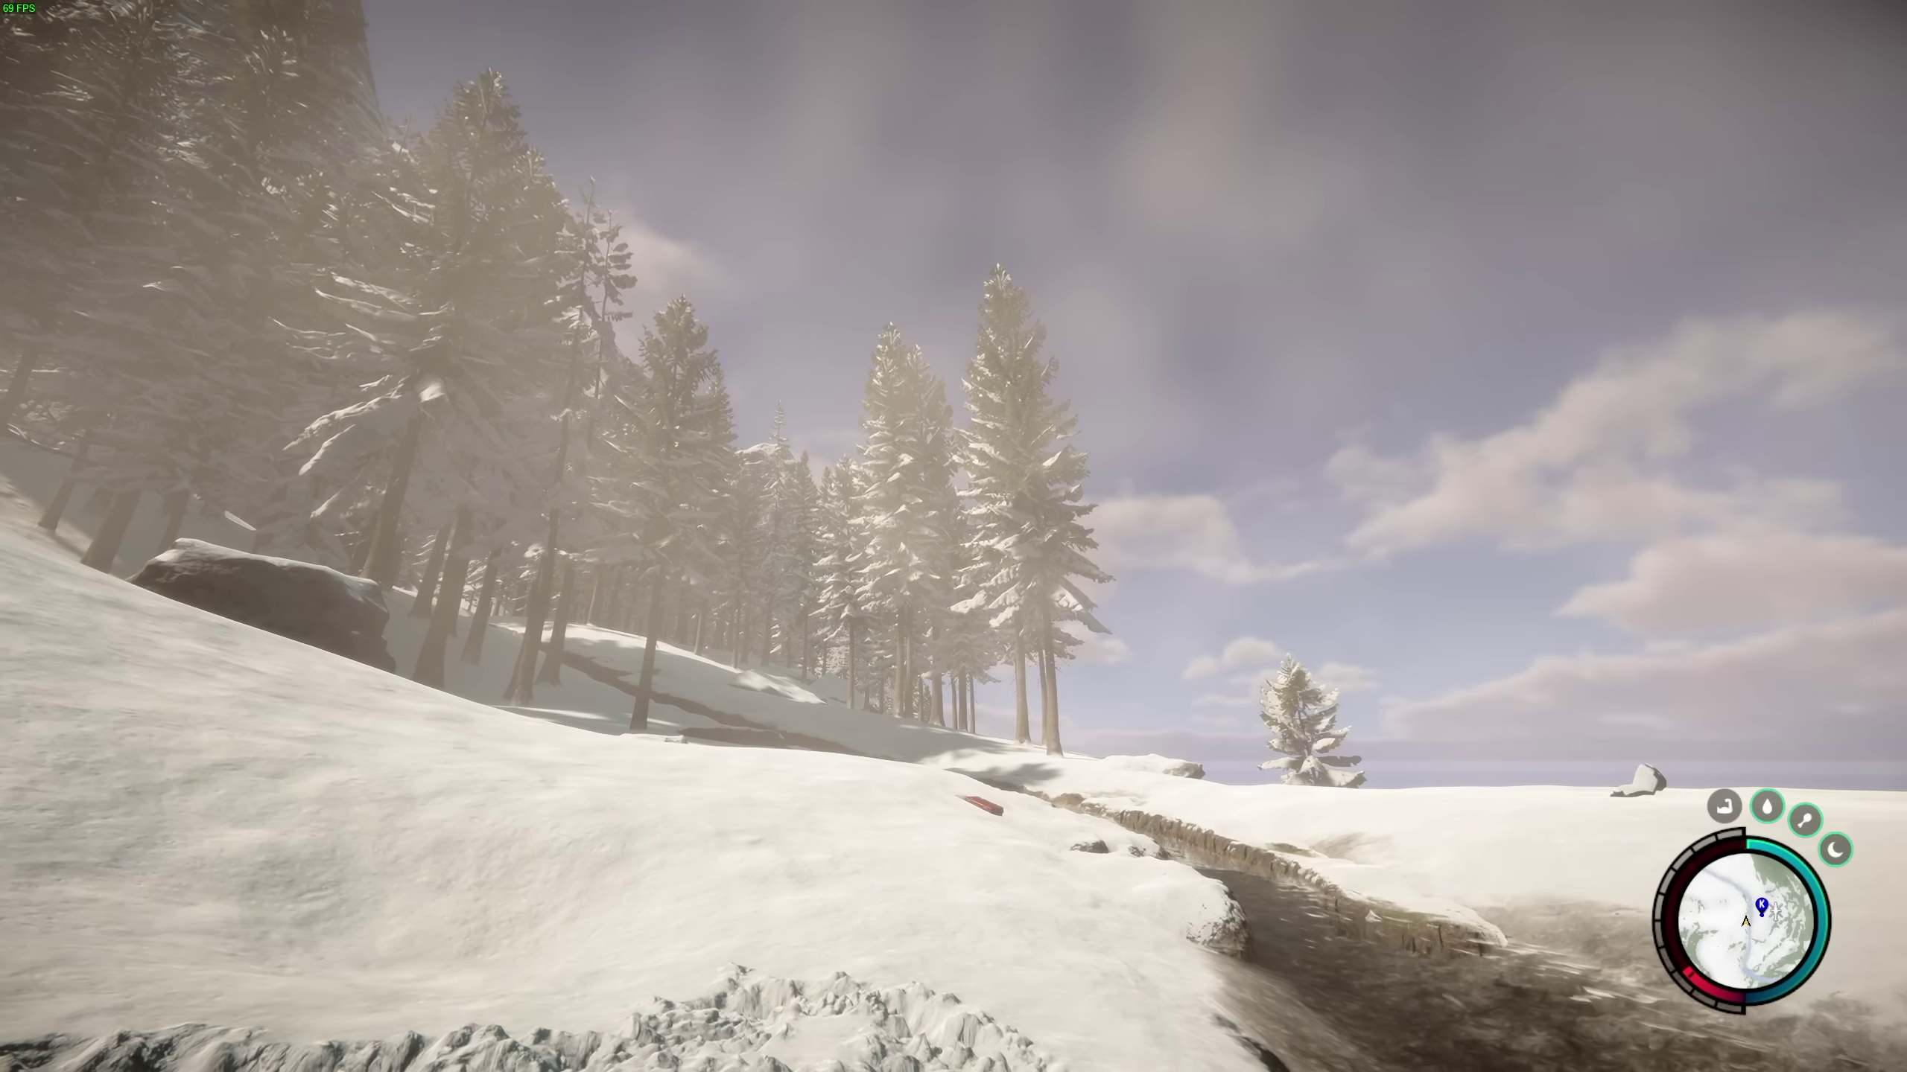
Walk along the stream and ridge, looking over the snowy cliffs, forested valley and ocean.
{"action": "key", "text": "w"}
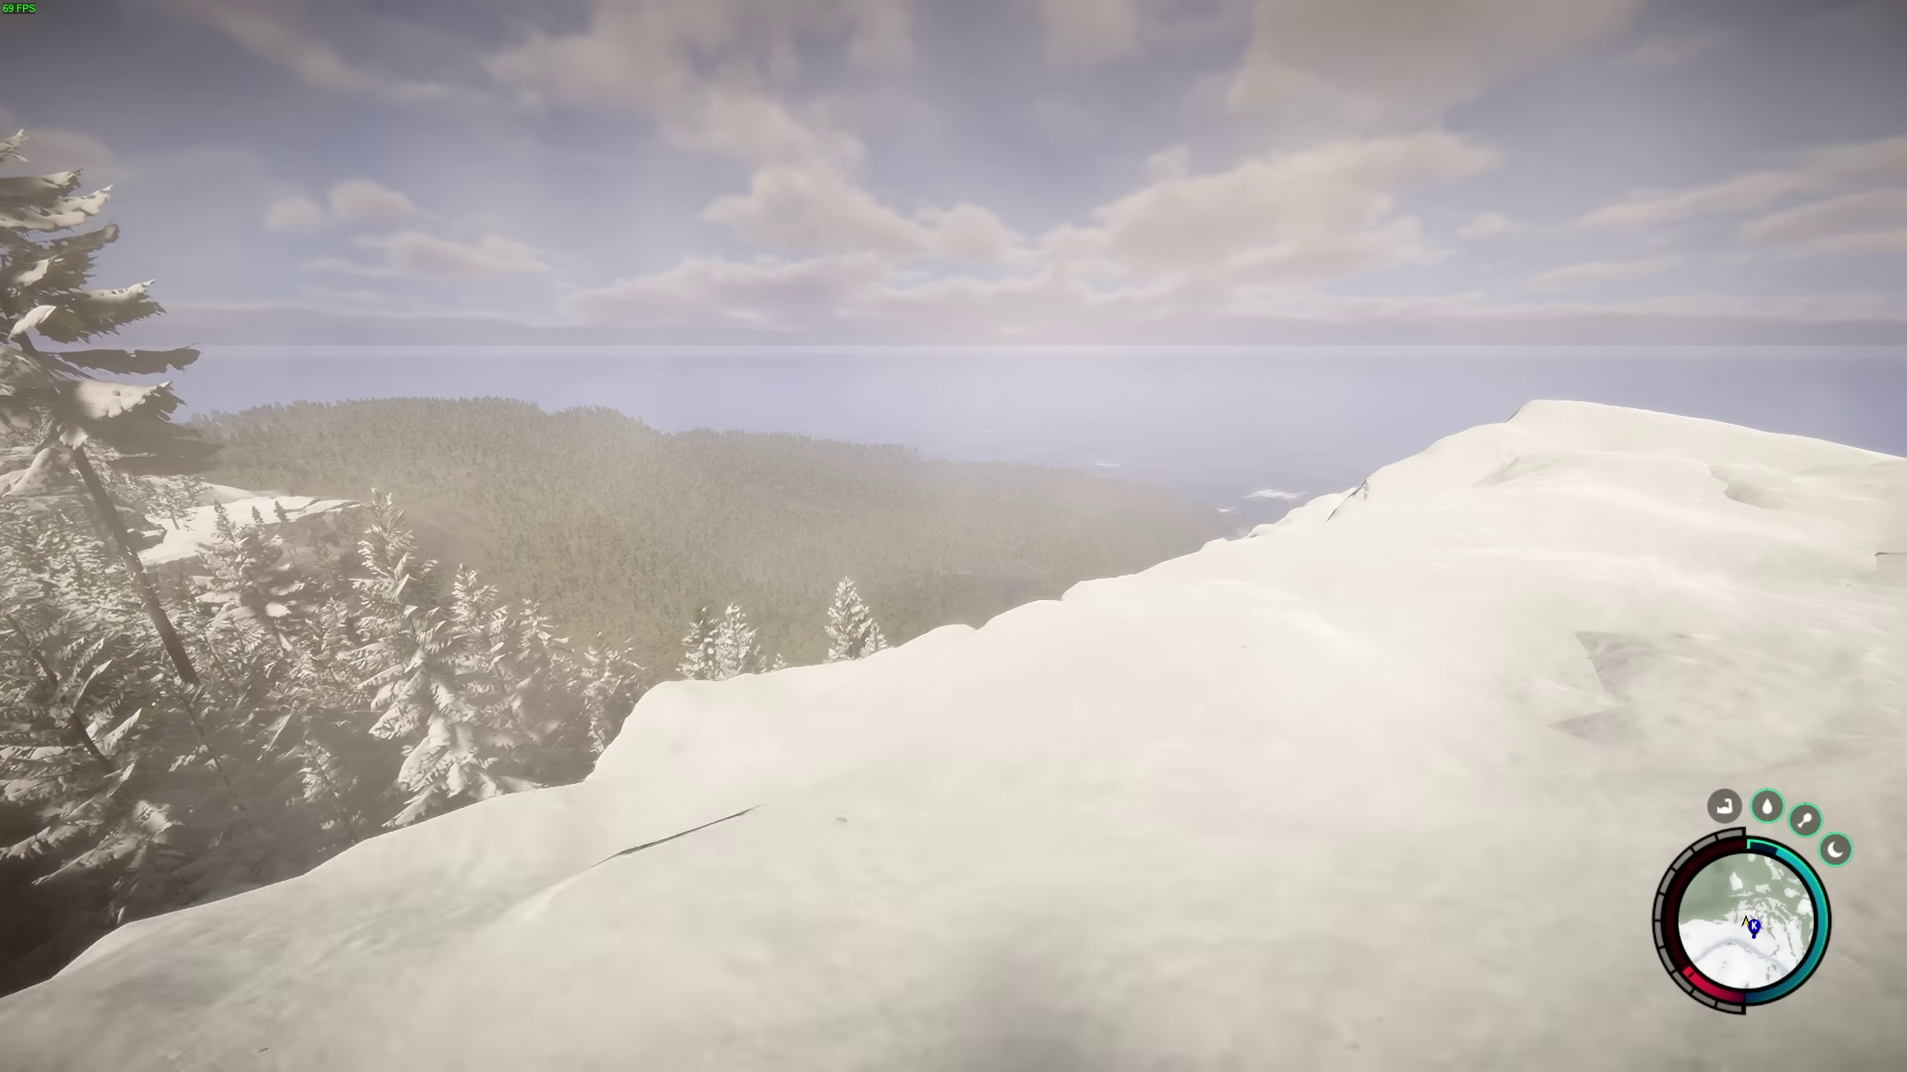
{"action": "key", "text": "w"}
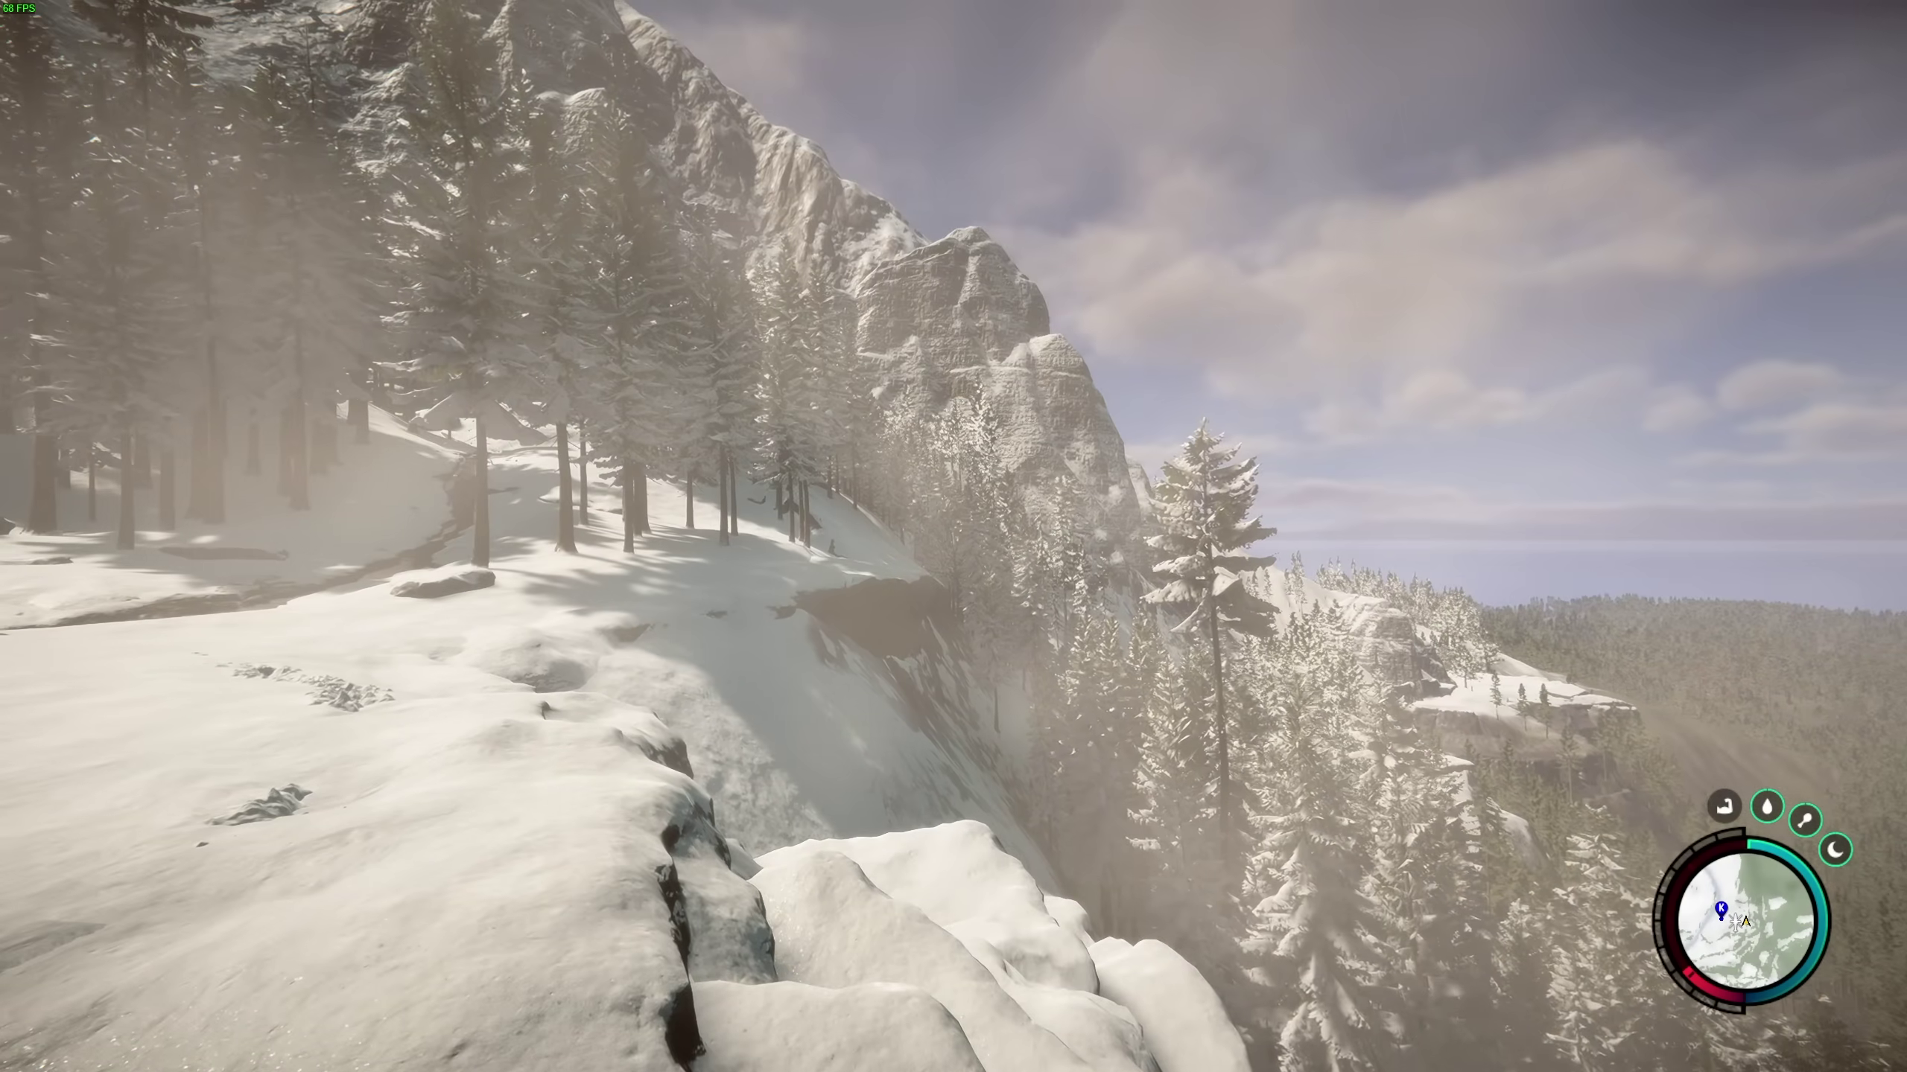
{"action": "key", "text": "w"}
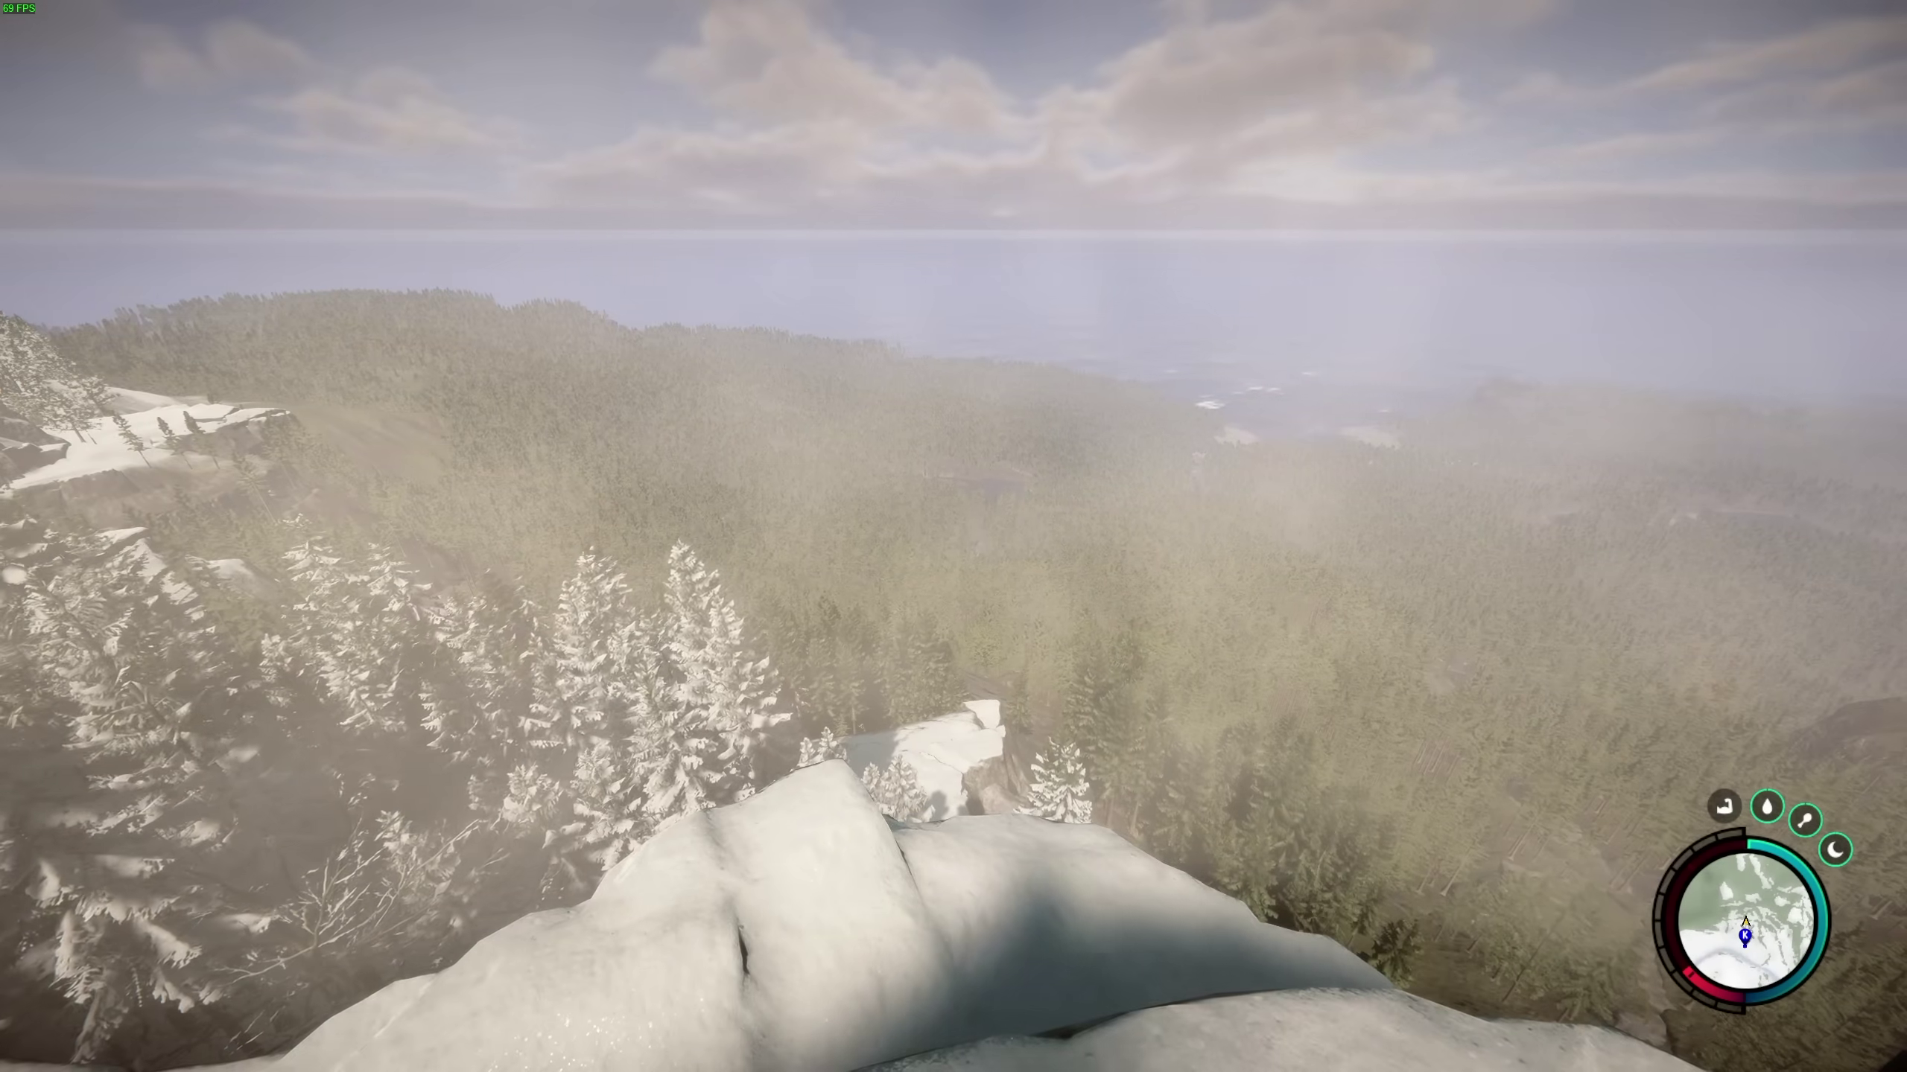
{"action": "key", "text": "w"}
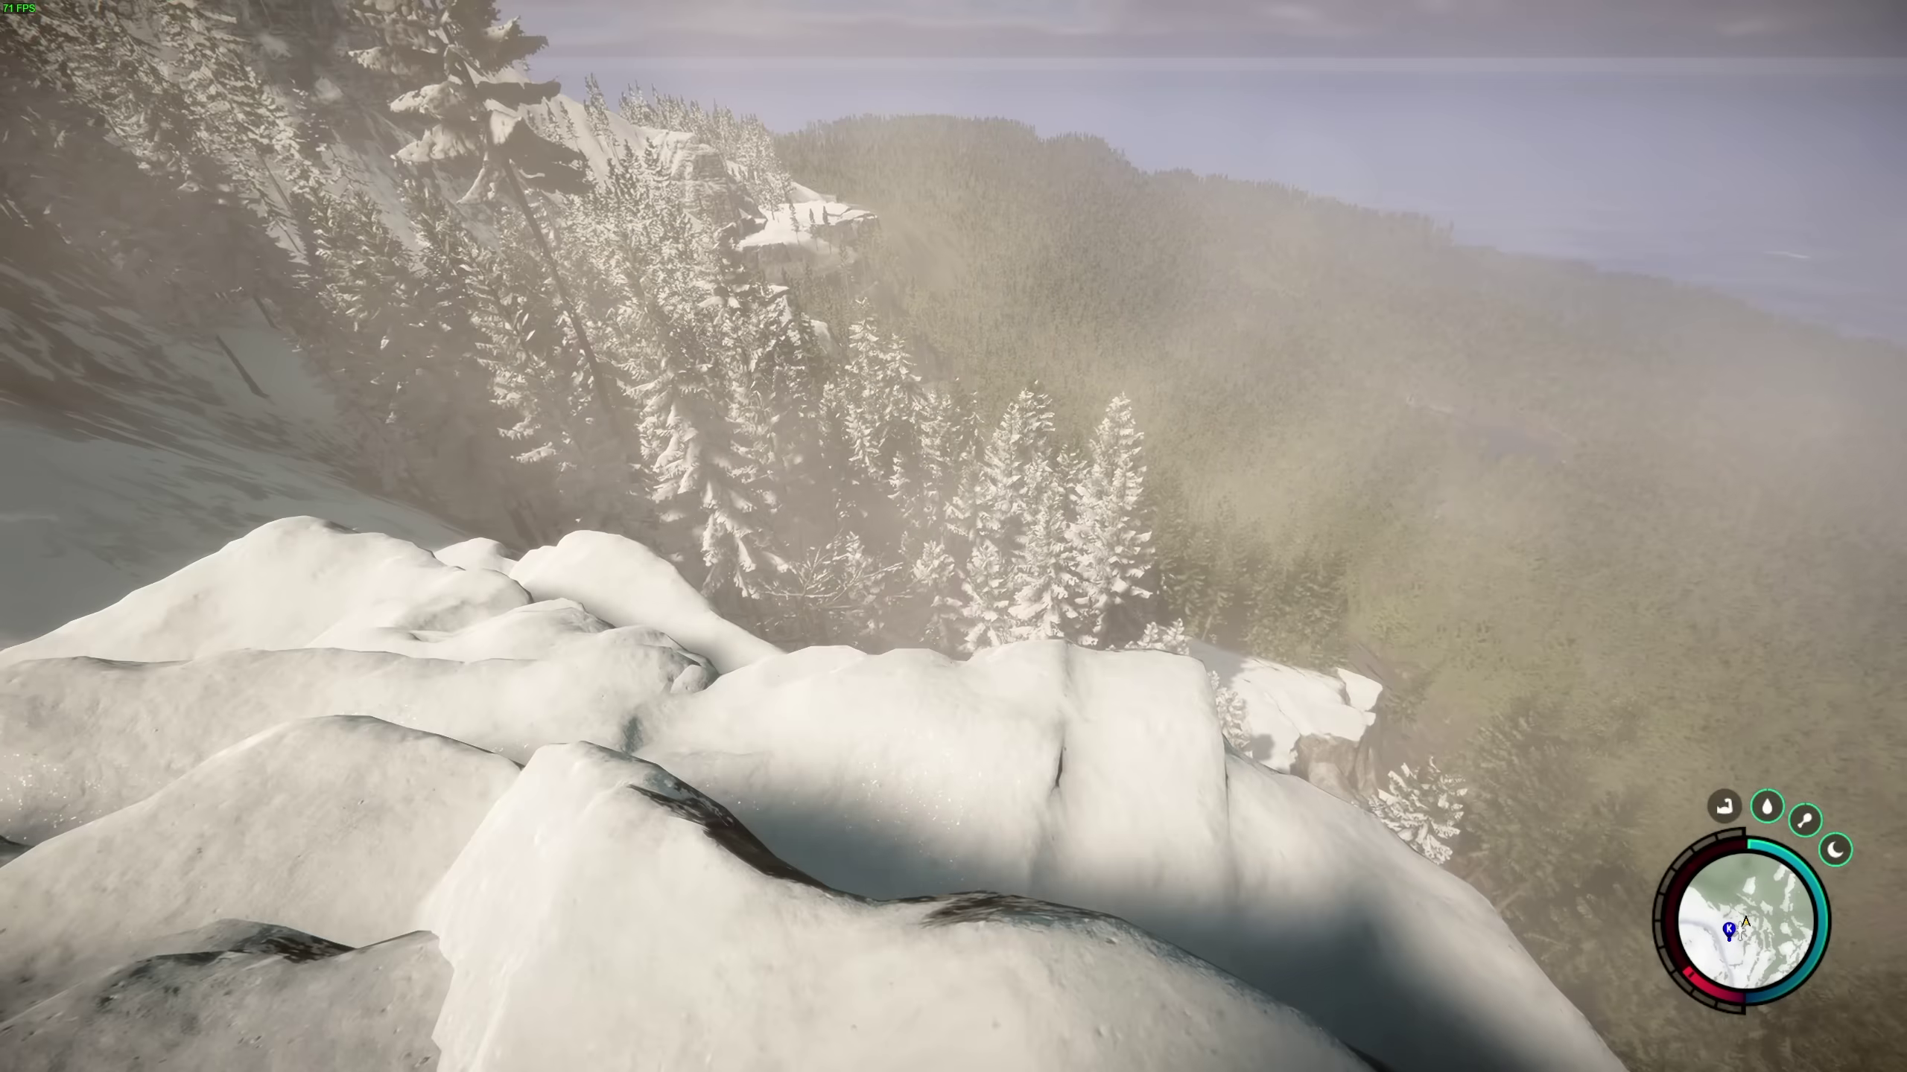
{"action": "key", "text": "w"}
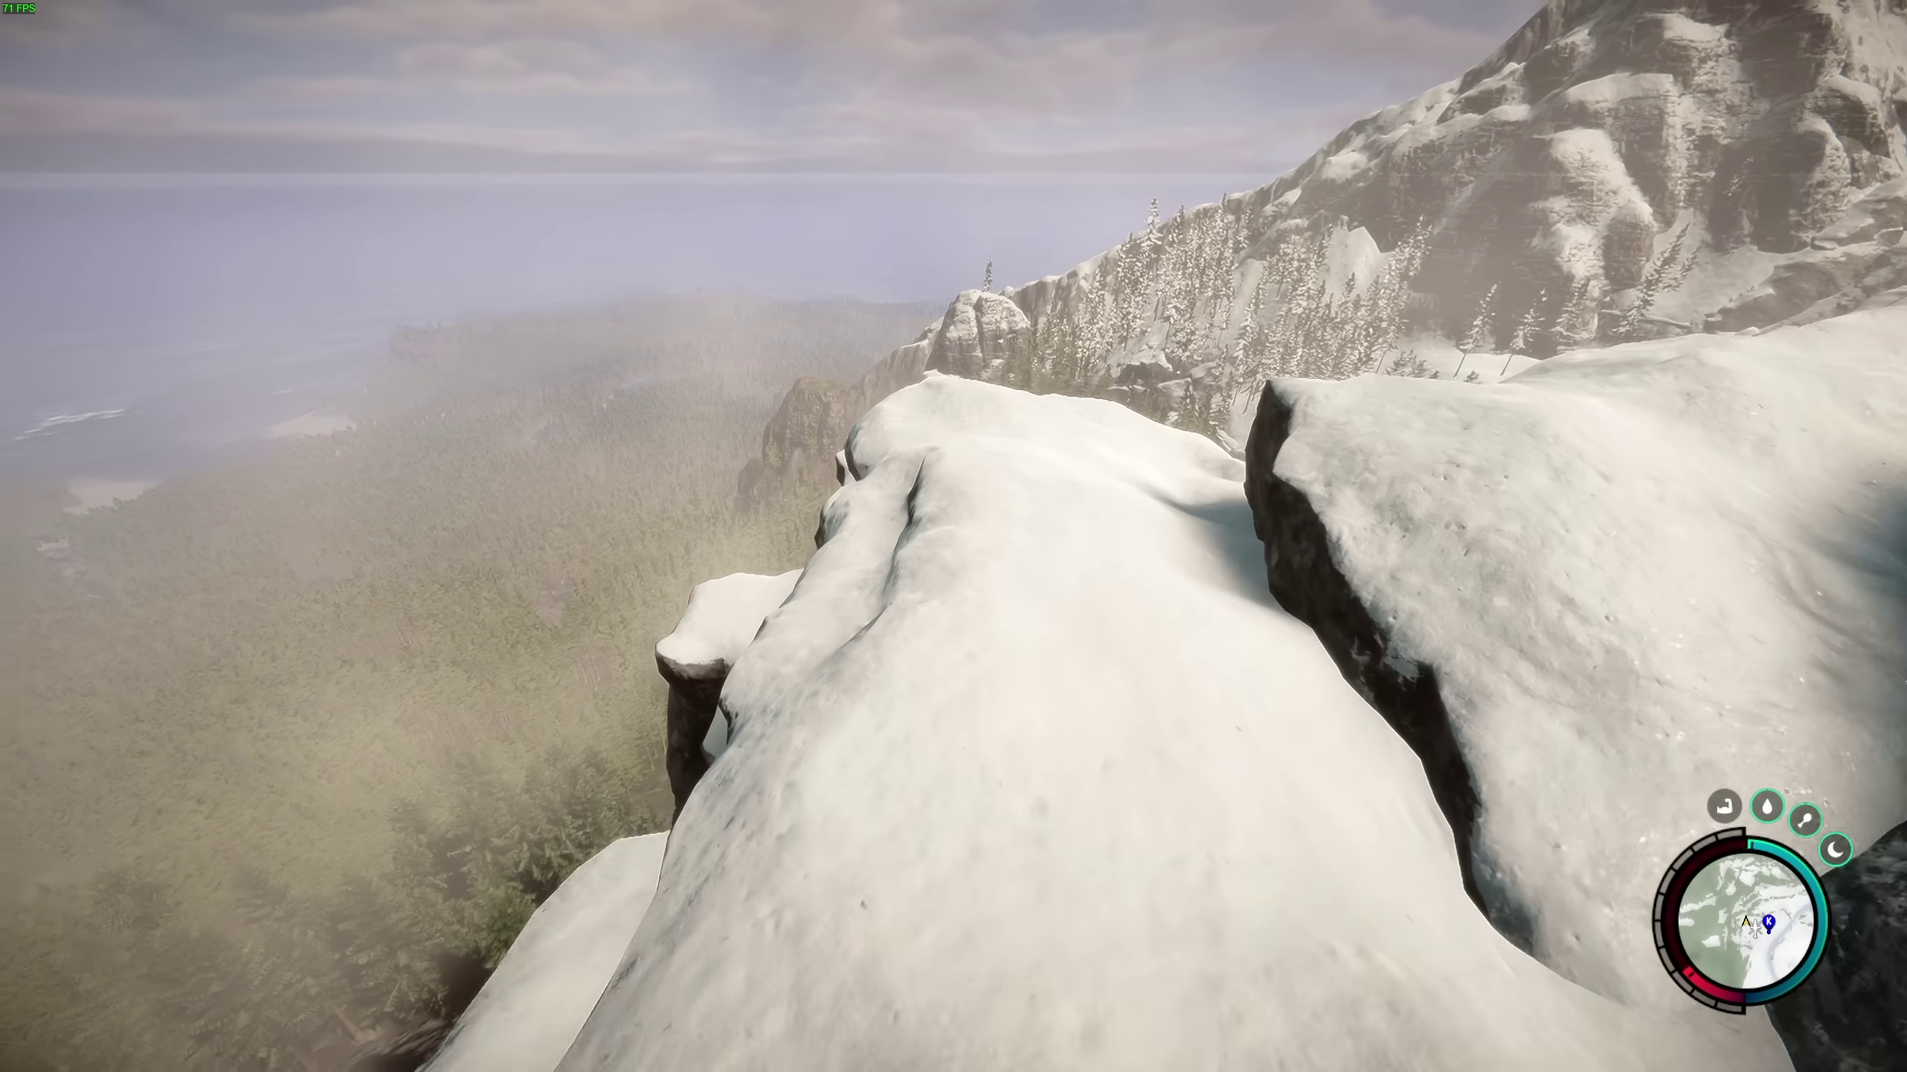
{"action": "key", "text": "w"}
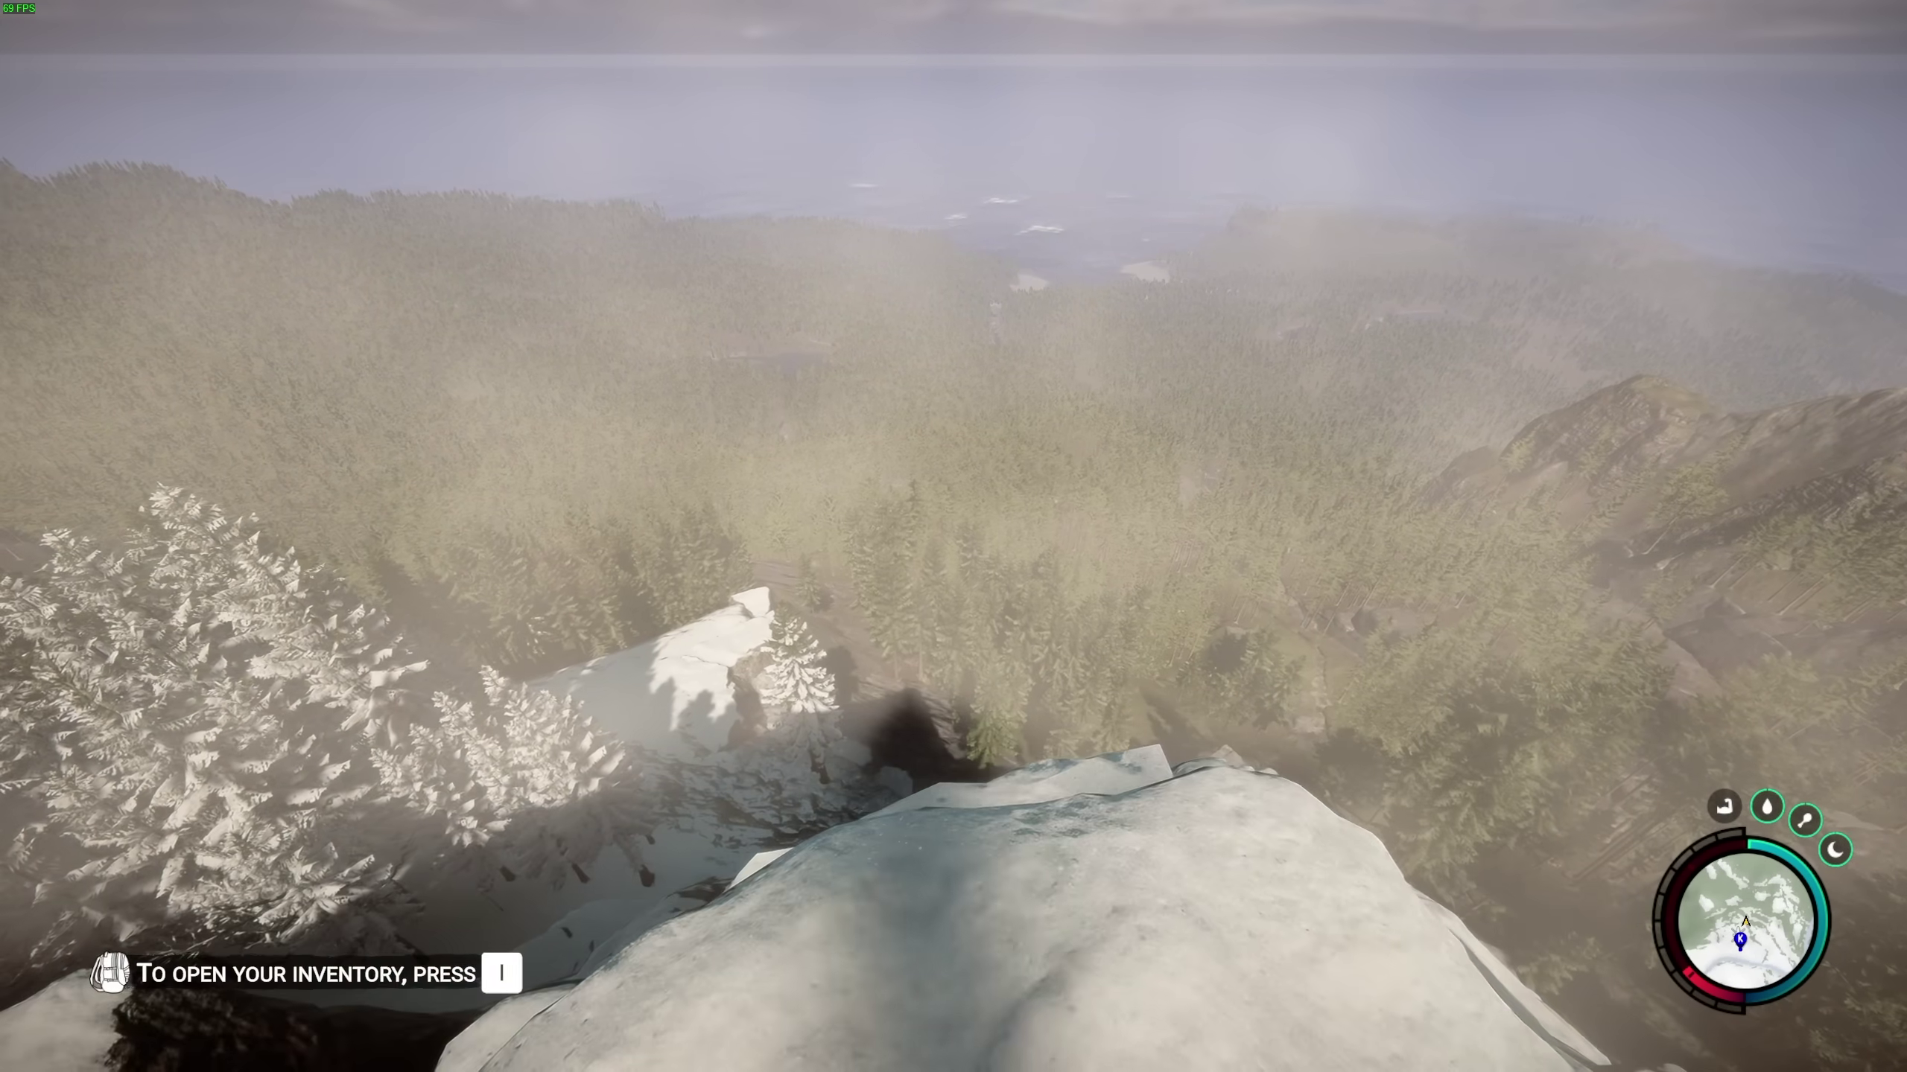
{"action": "key", "text": "w"}
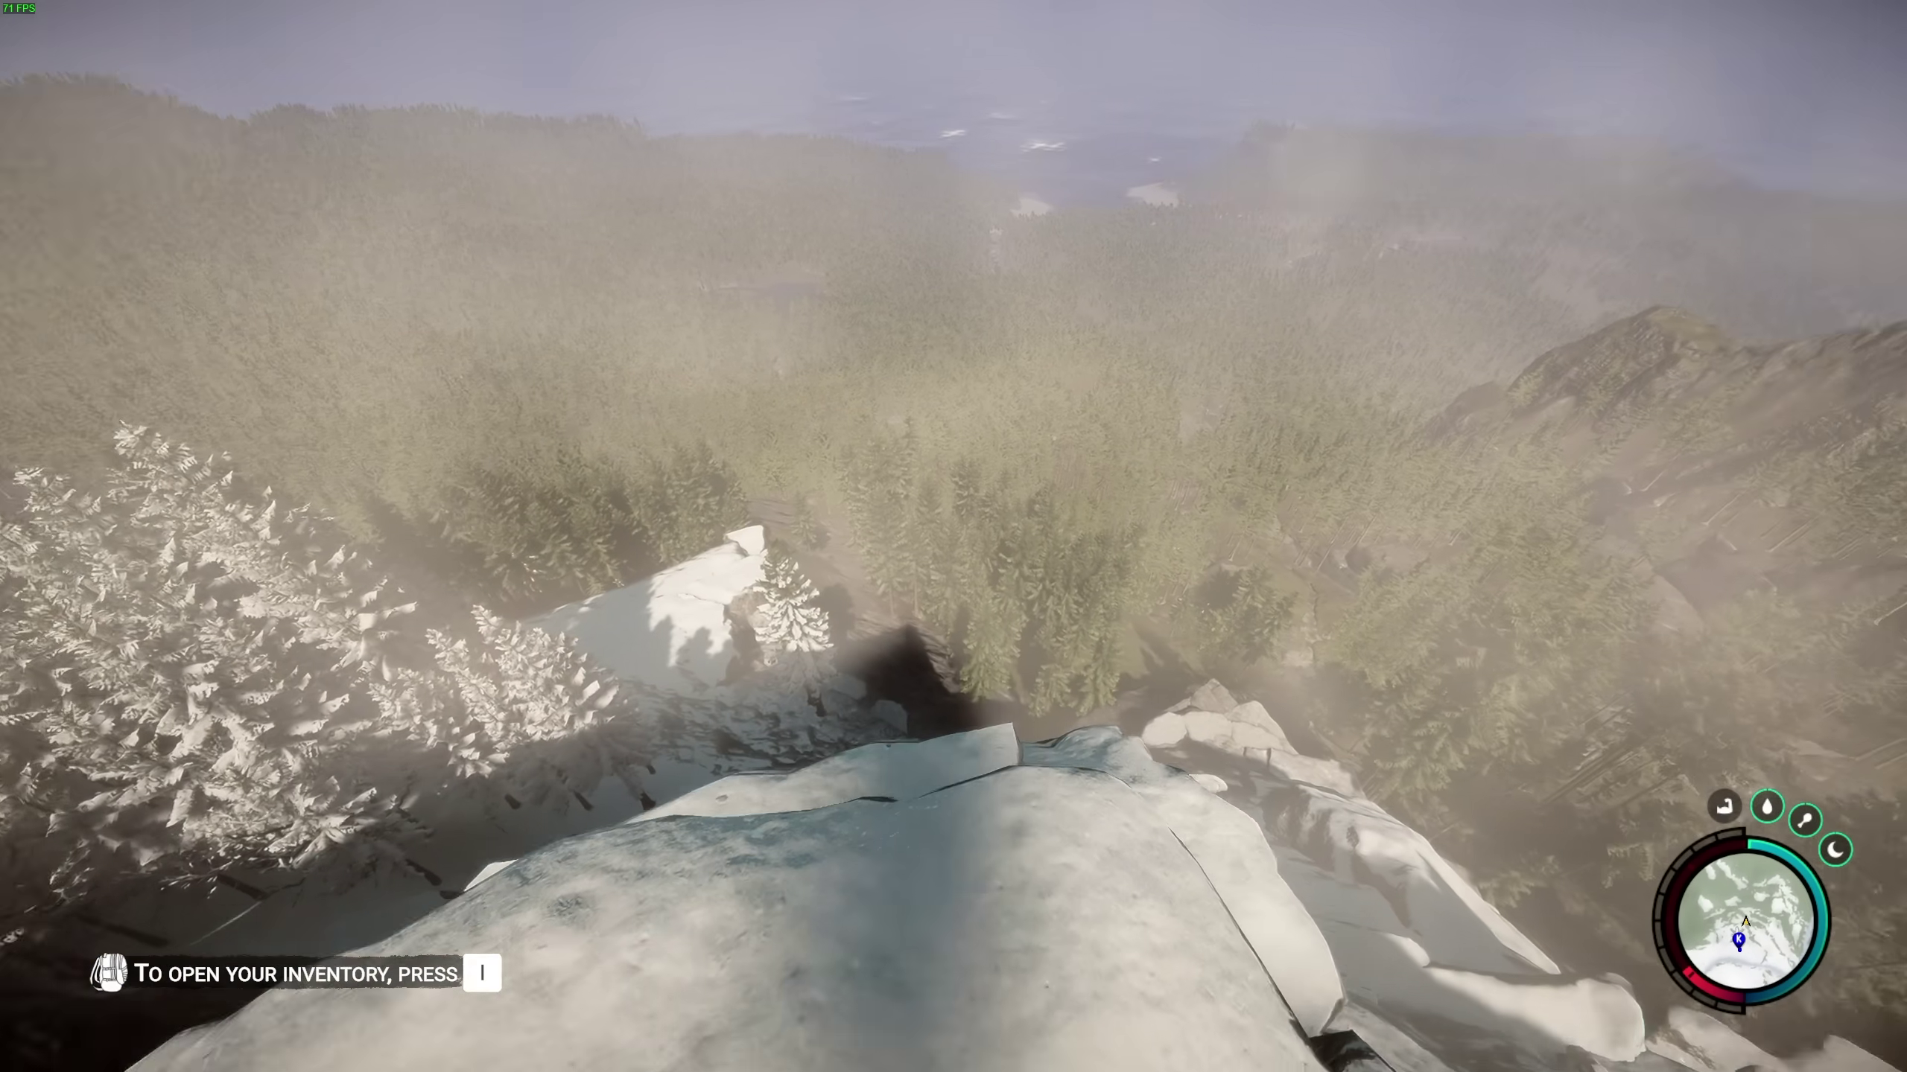
Apply the current Graphics settings and resume playing.
{"action": "key", "text": "Escape"}
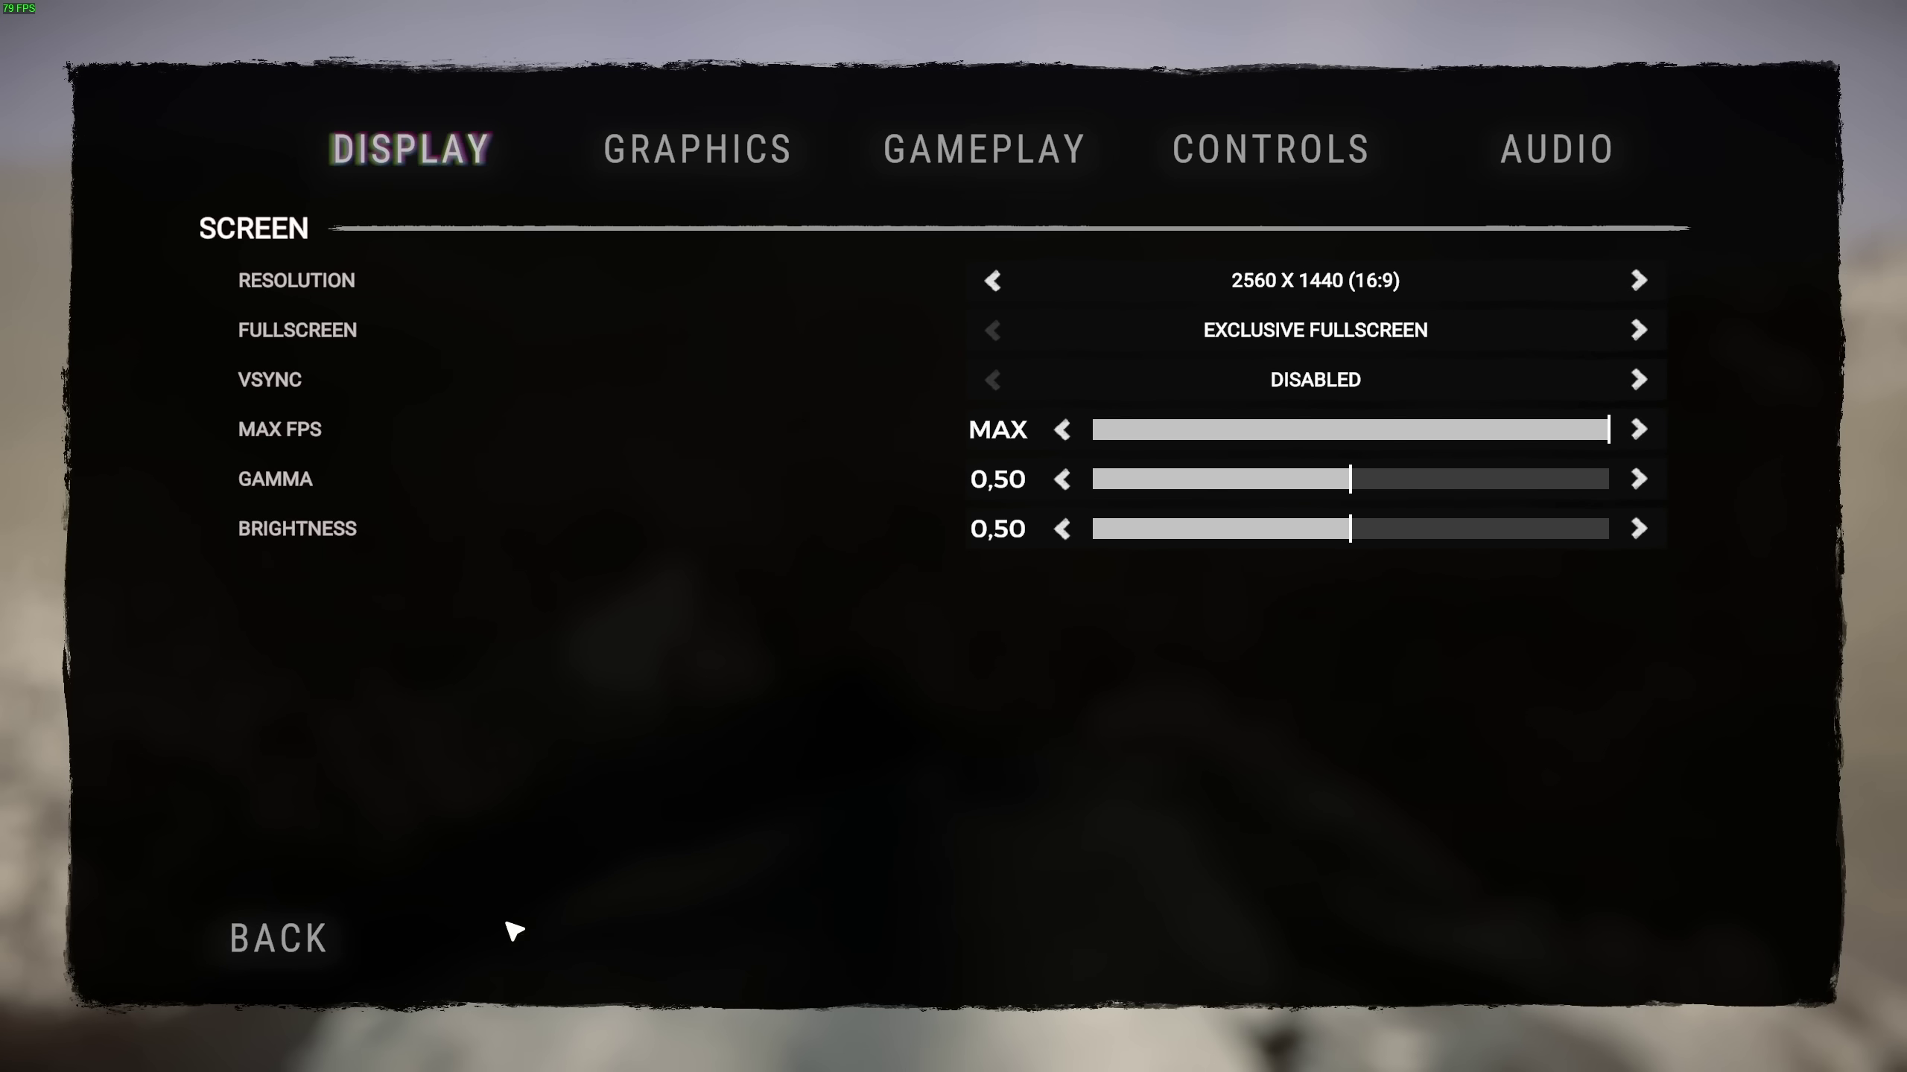
{"action": "left_click", "coordinate": [648, 179]}
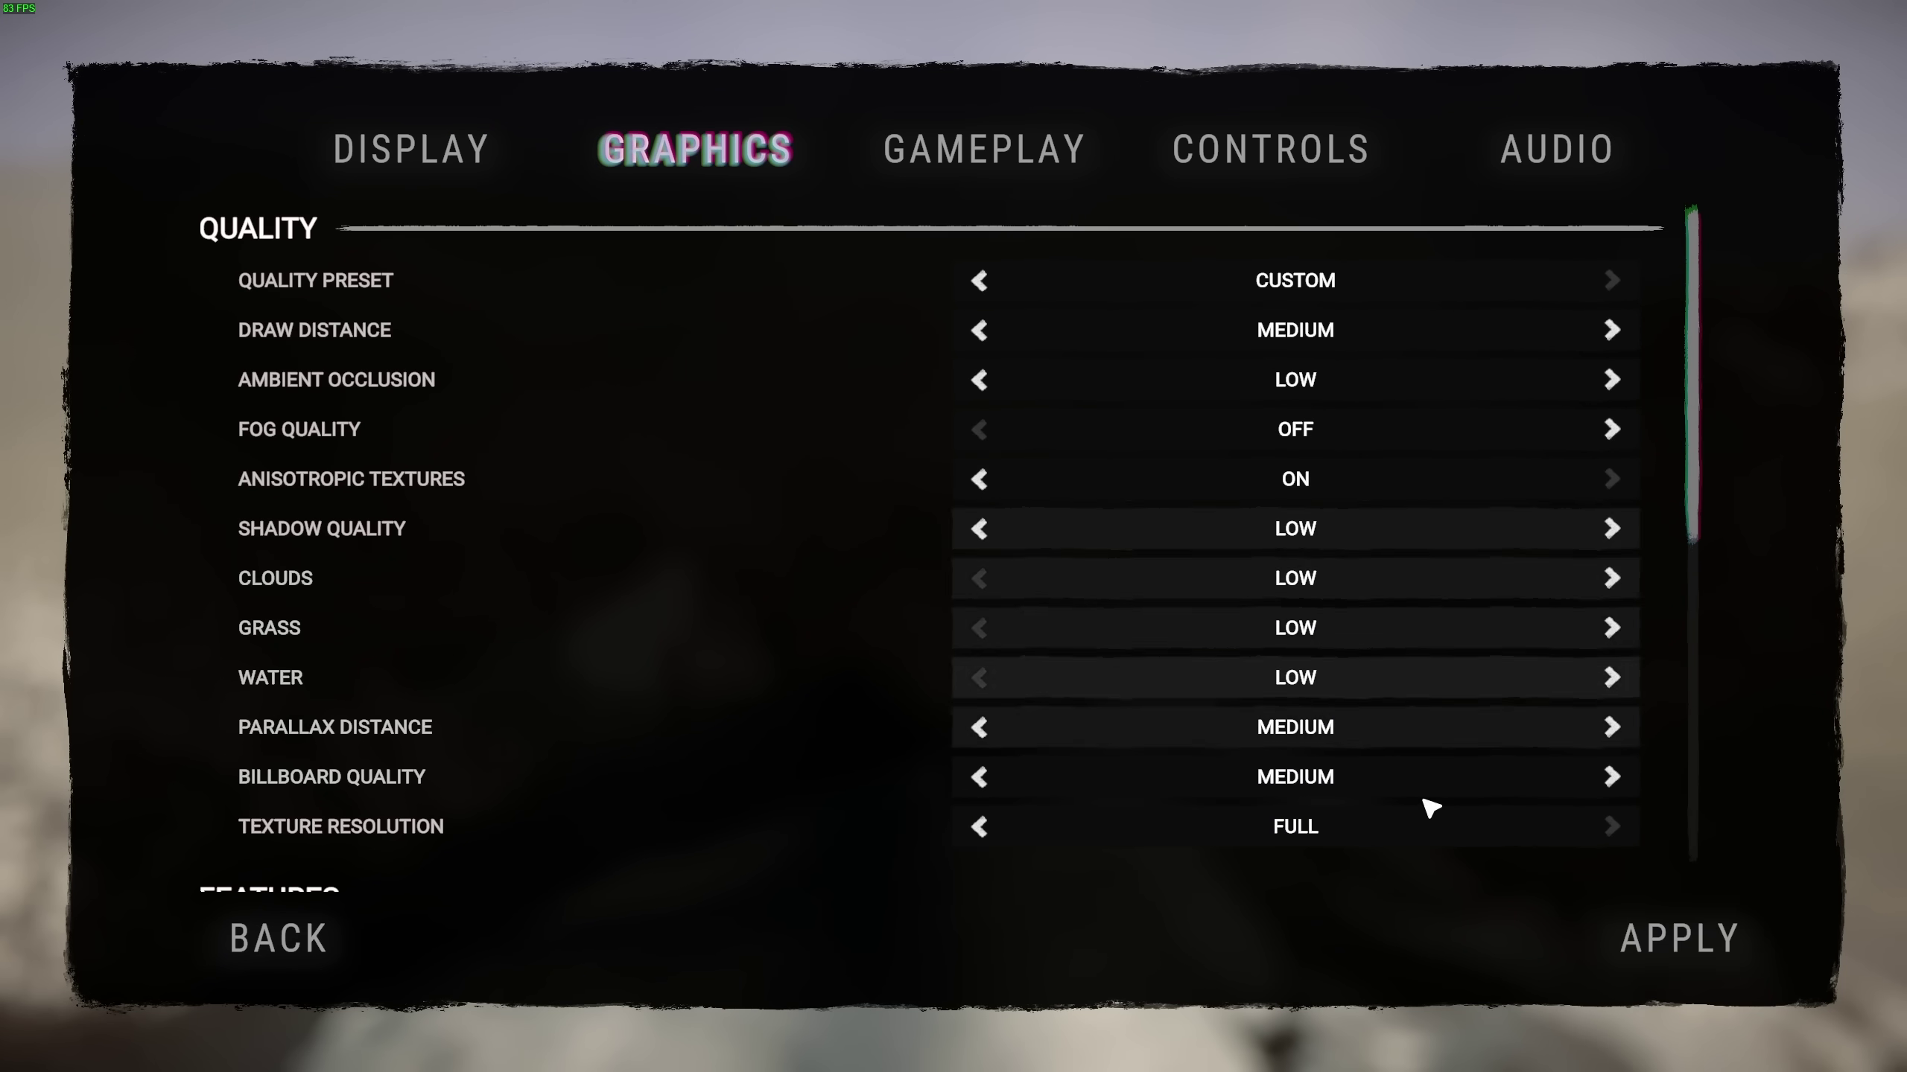
{"action": "left_click", "coordinate": [1682, 960]}
{"action": "key", "text": "Escape"}
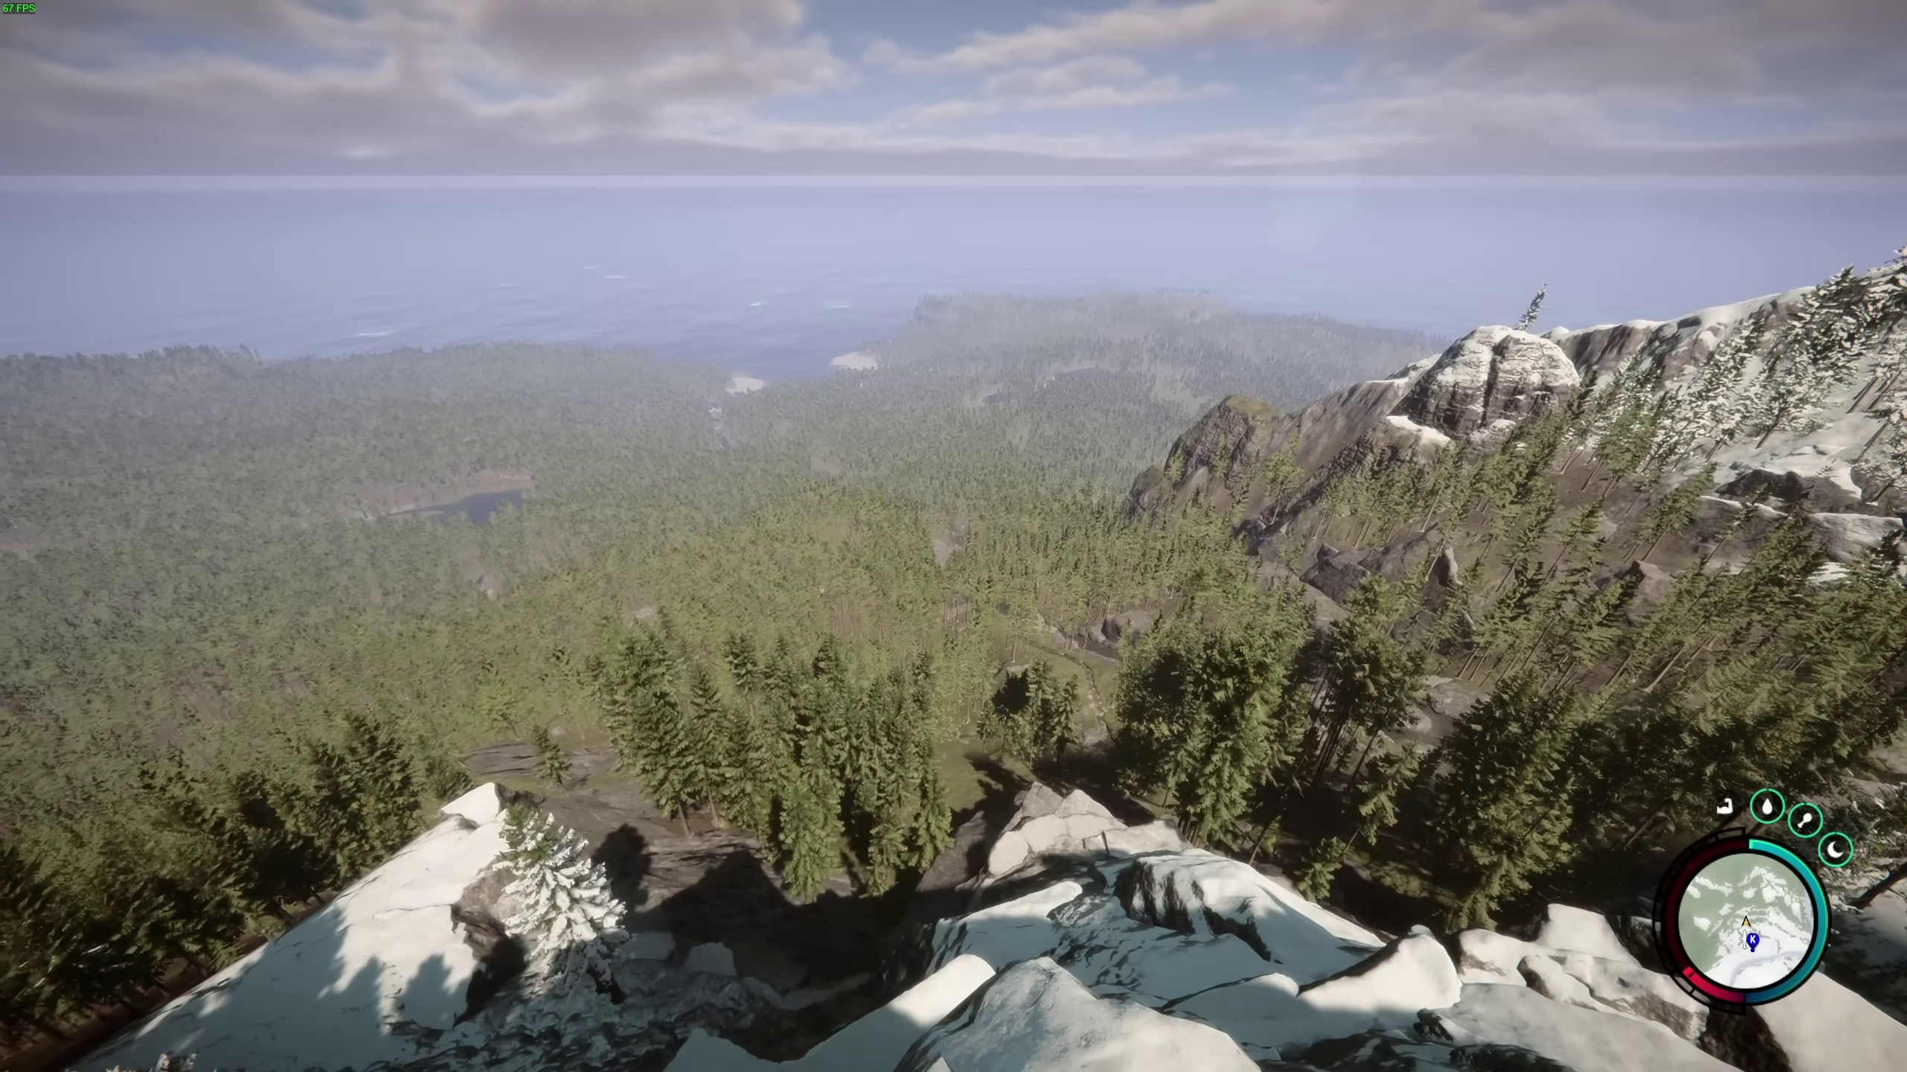
Pause and raise Draw Distance from Medium to Ultra in the Graphics options.
{"action": "key", "text": "Escape"}
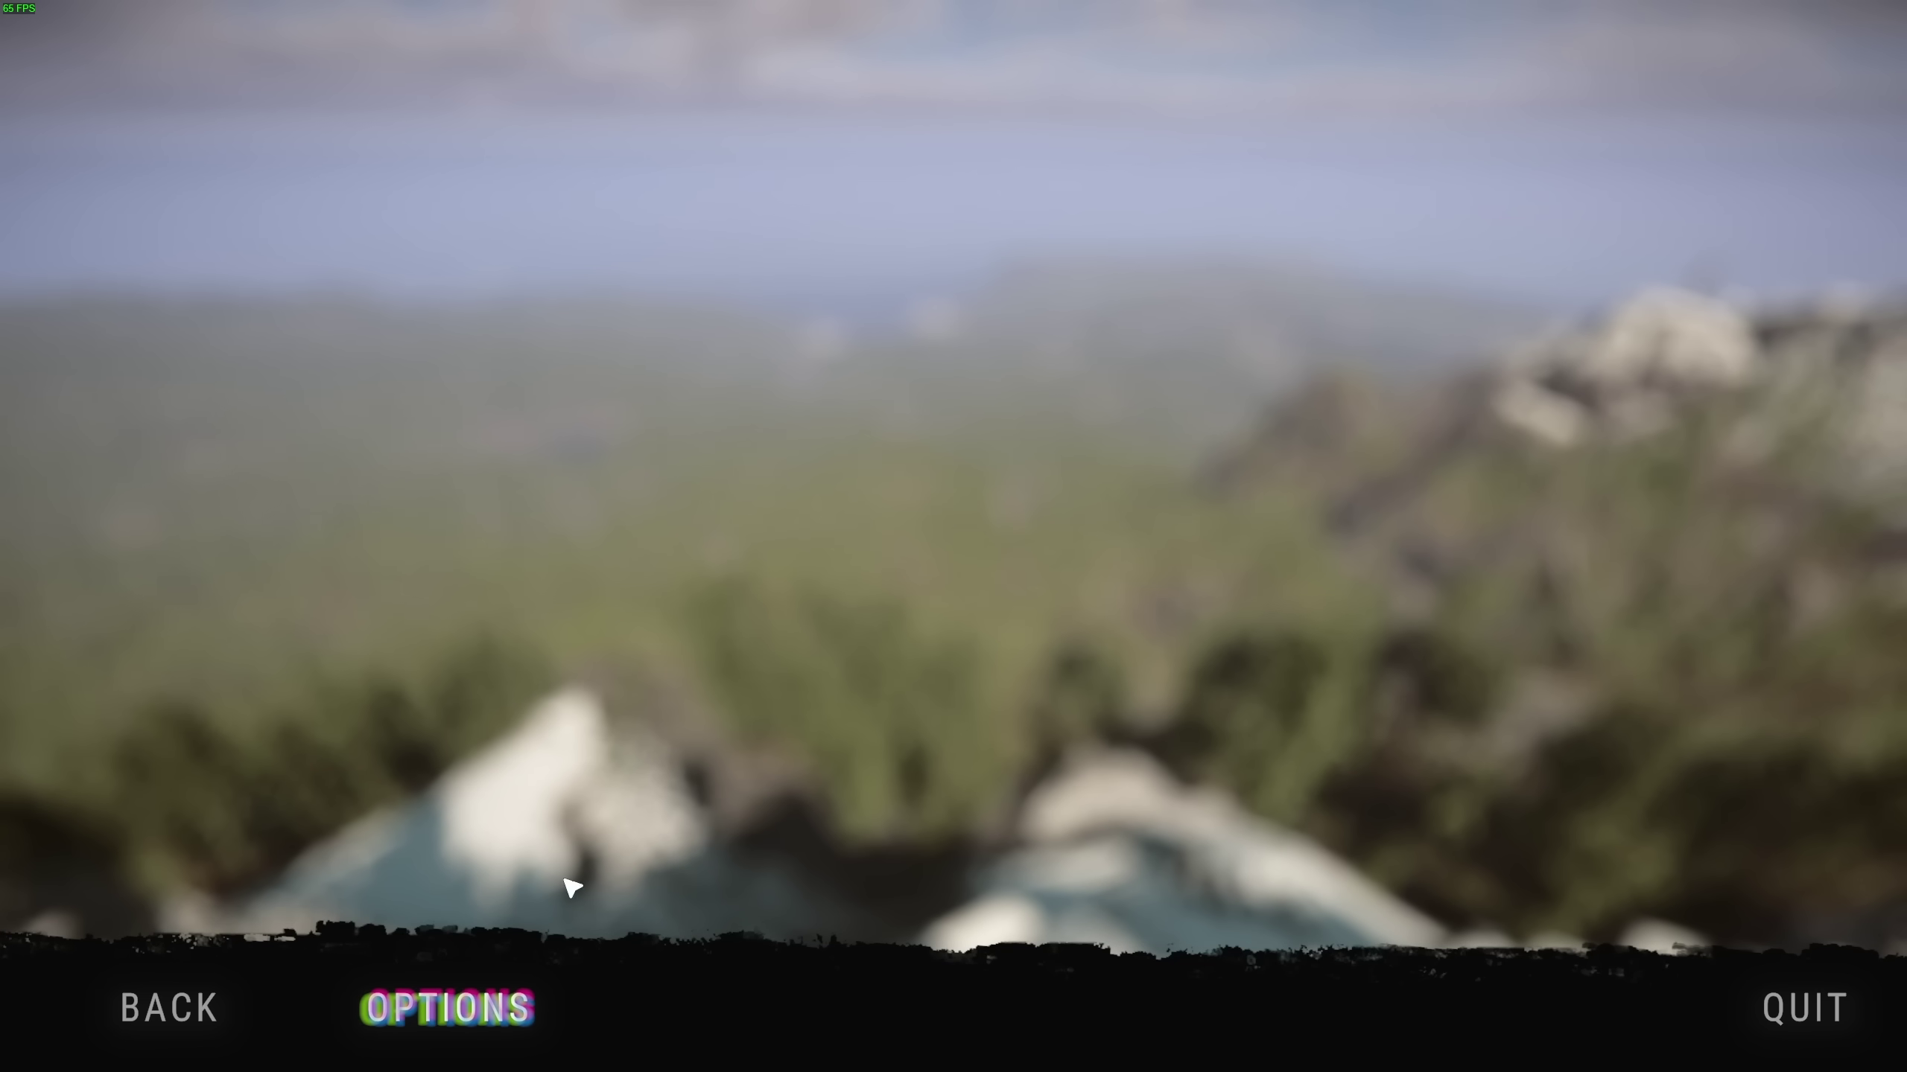
{"action": "left_click", "coordinate": [519, 1021]}
{"action": "left_click", "coordinate": [1610, 330]}
{"action": "left_click", "coordinate": [1611, 330]}
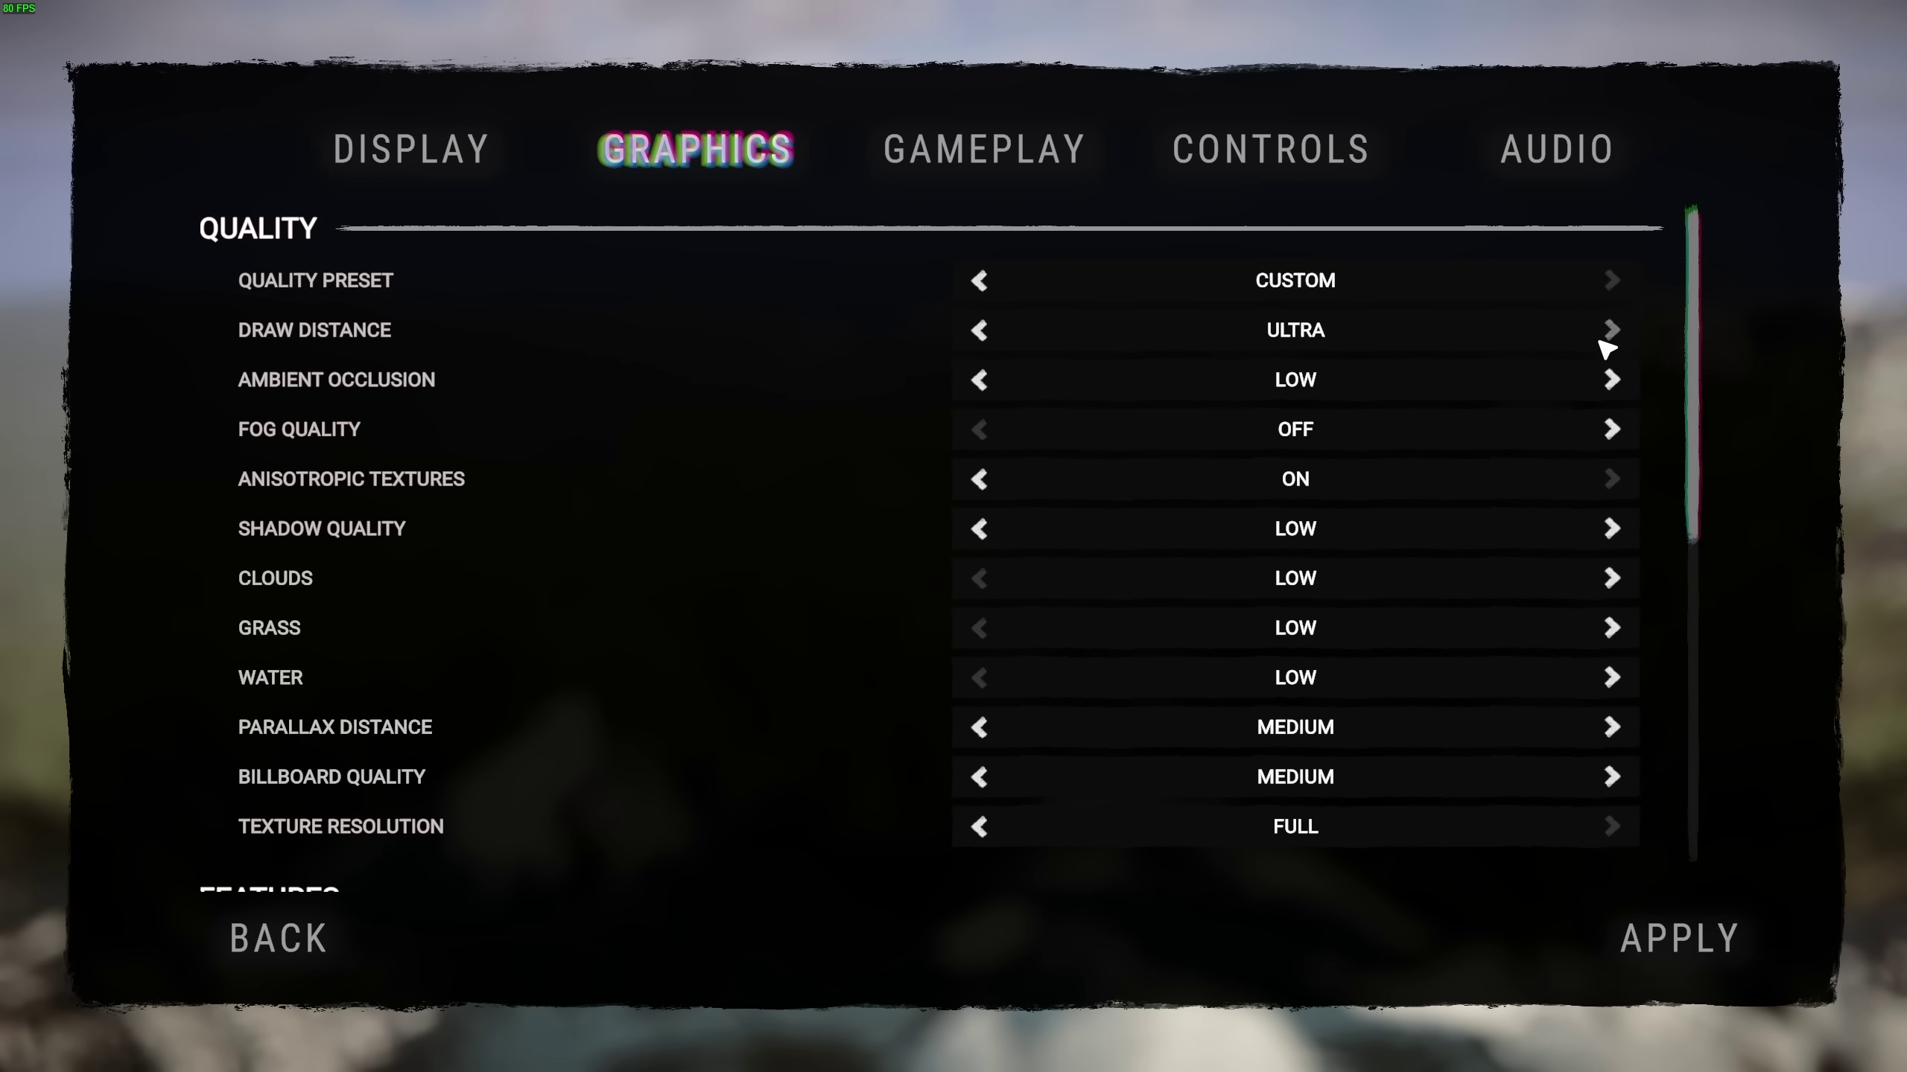
Return to the game to view the scenery with Ultra draw distance.
{"action": "key", "text": "Escape"}
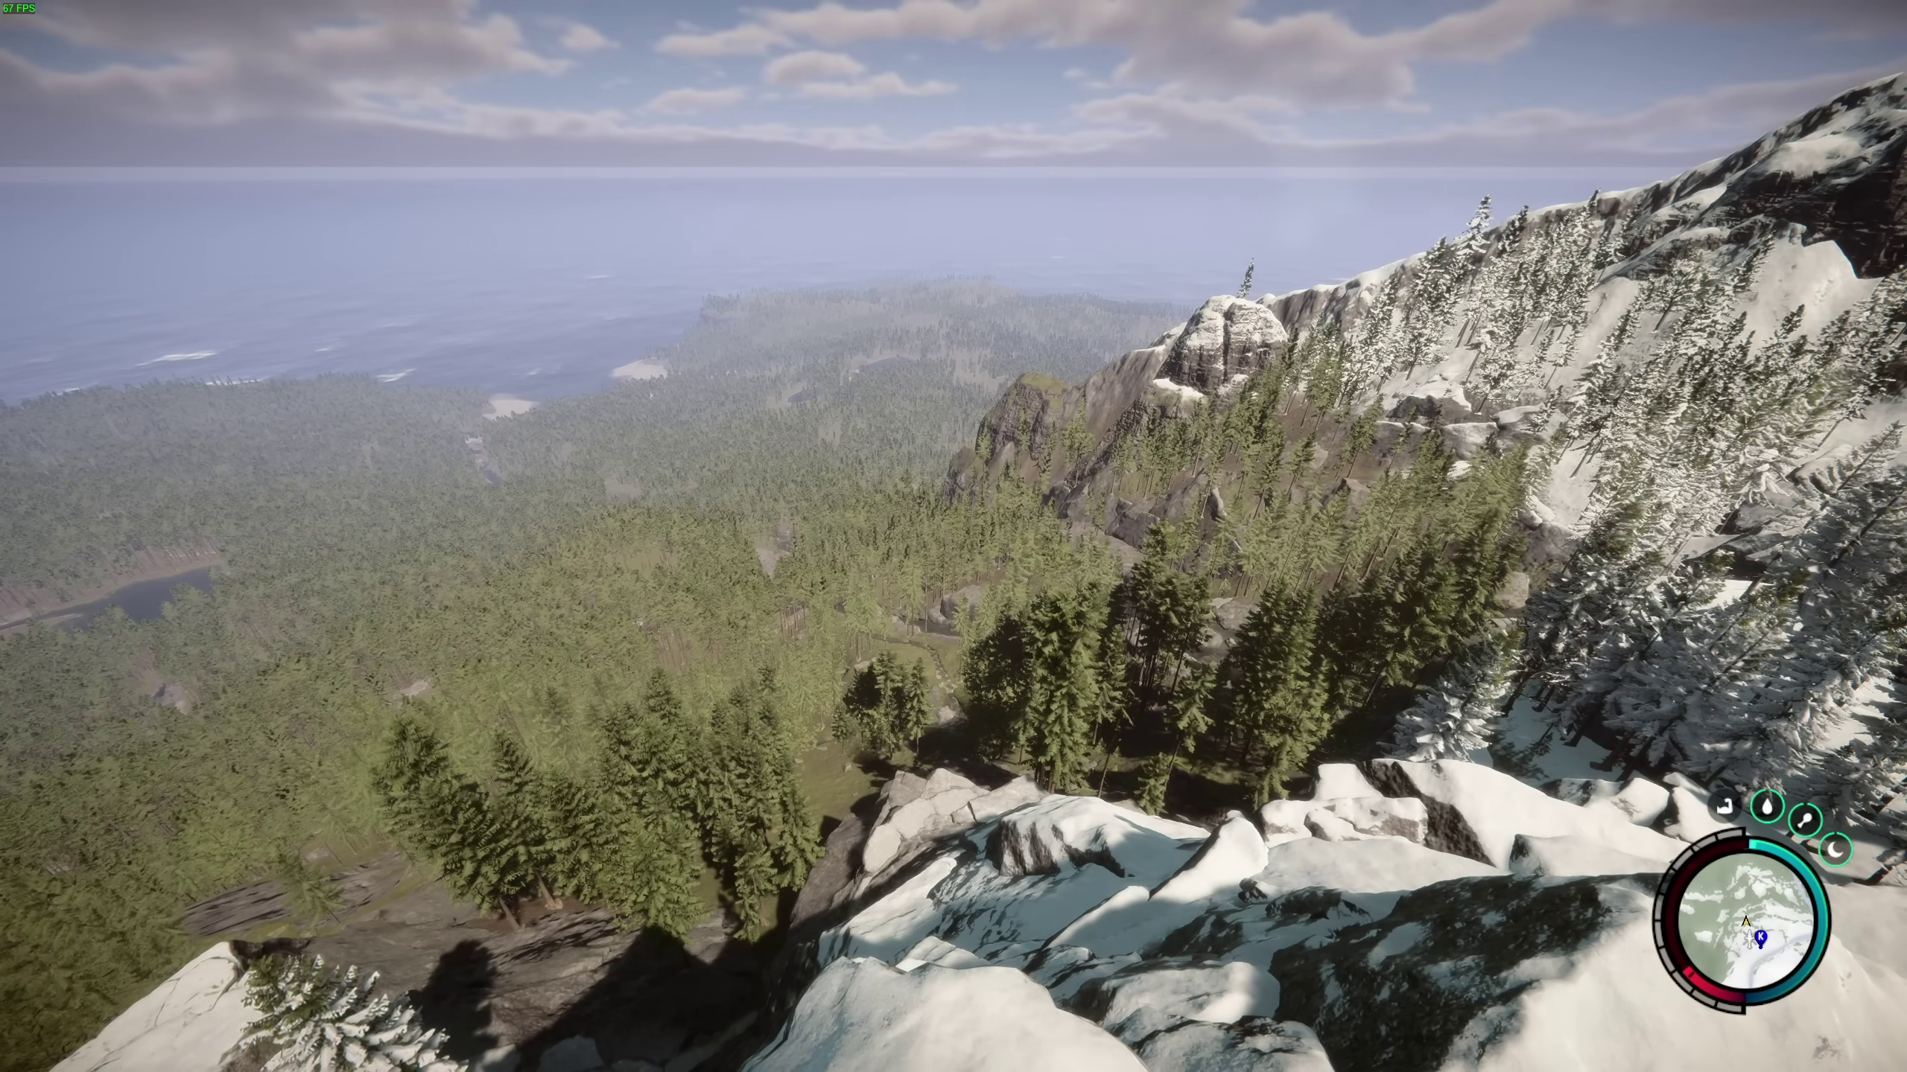
Turn Contact Shadows on under Graphics Features and apply it.
{"action": "key", "text": "Escape"}
{"action": "left_click", "coordinate": [449, 1008]}
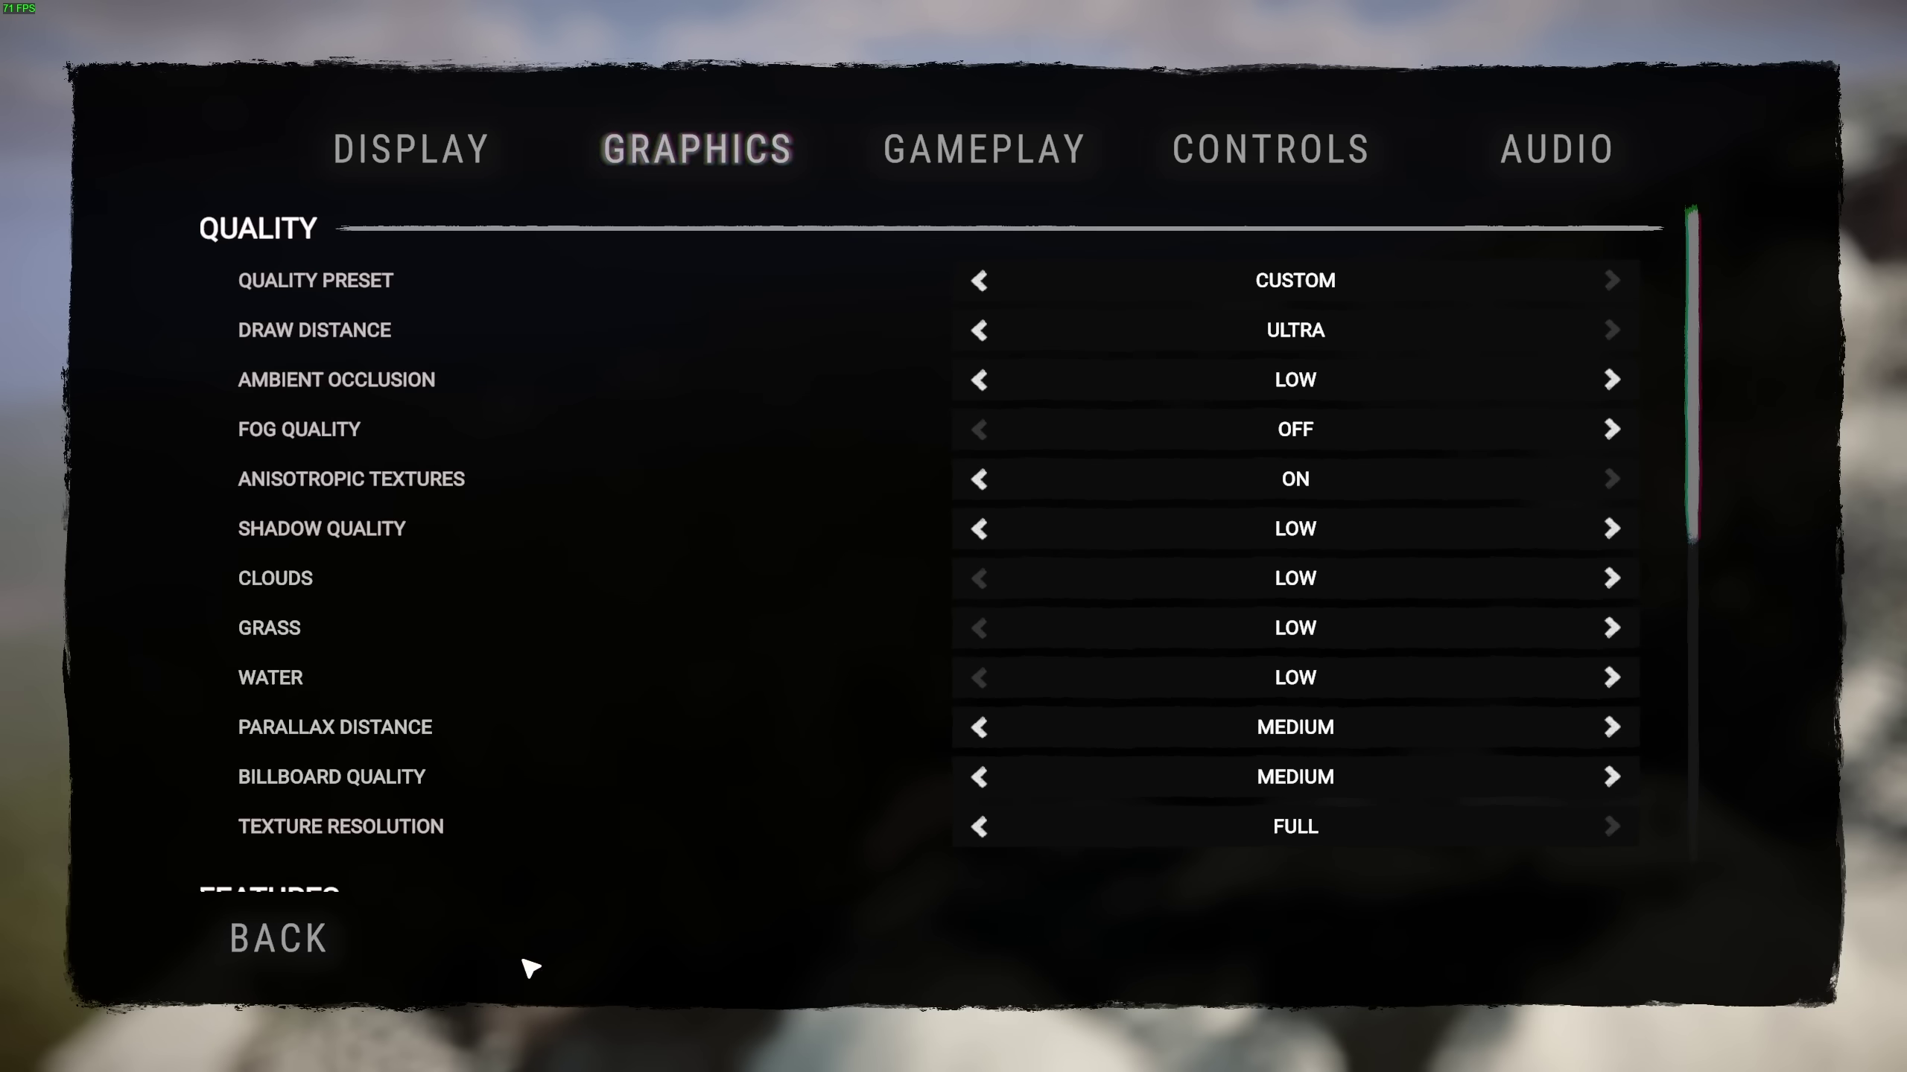
{"action": "left_click_drag", "start_coordinate": [1693, 405], "coordinate": [1607, 779]}
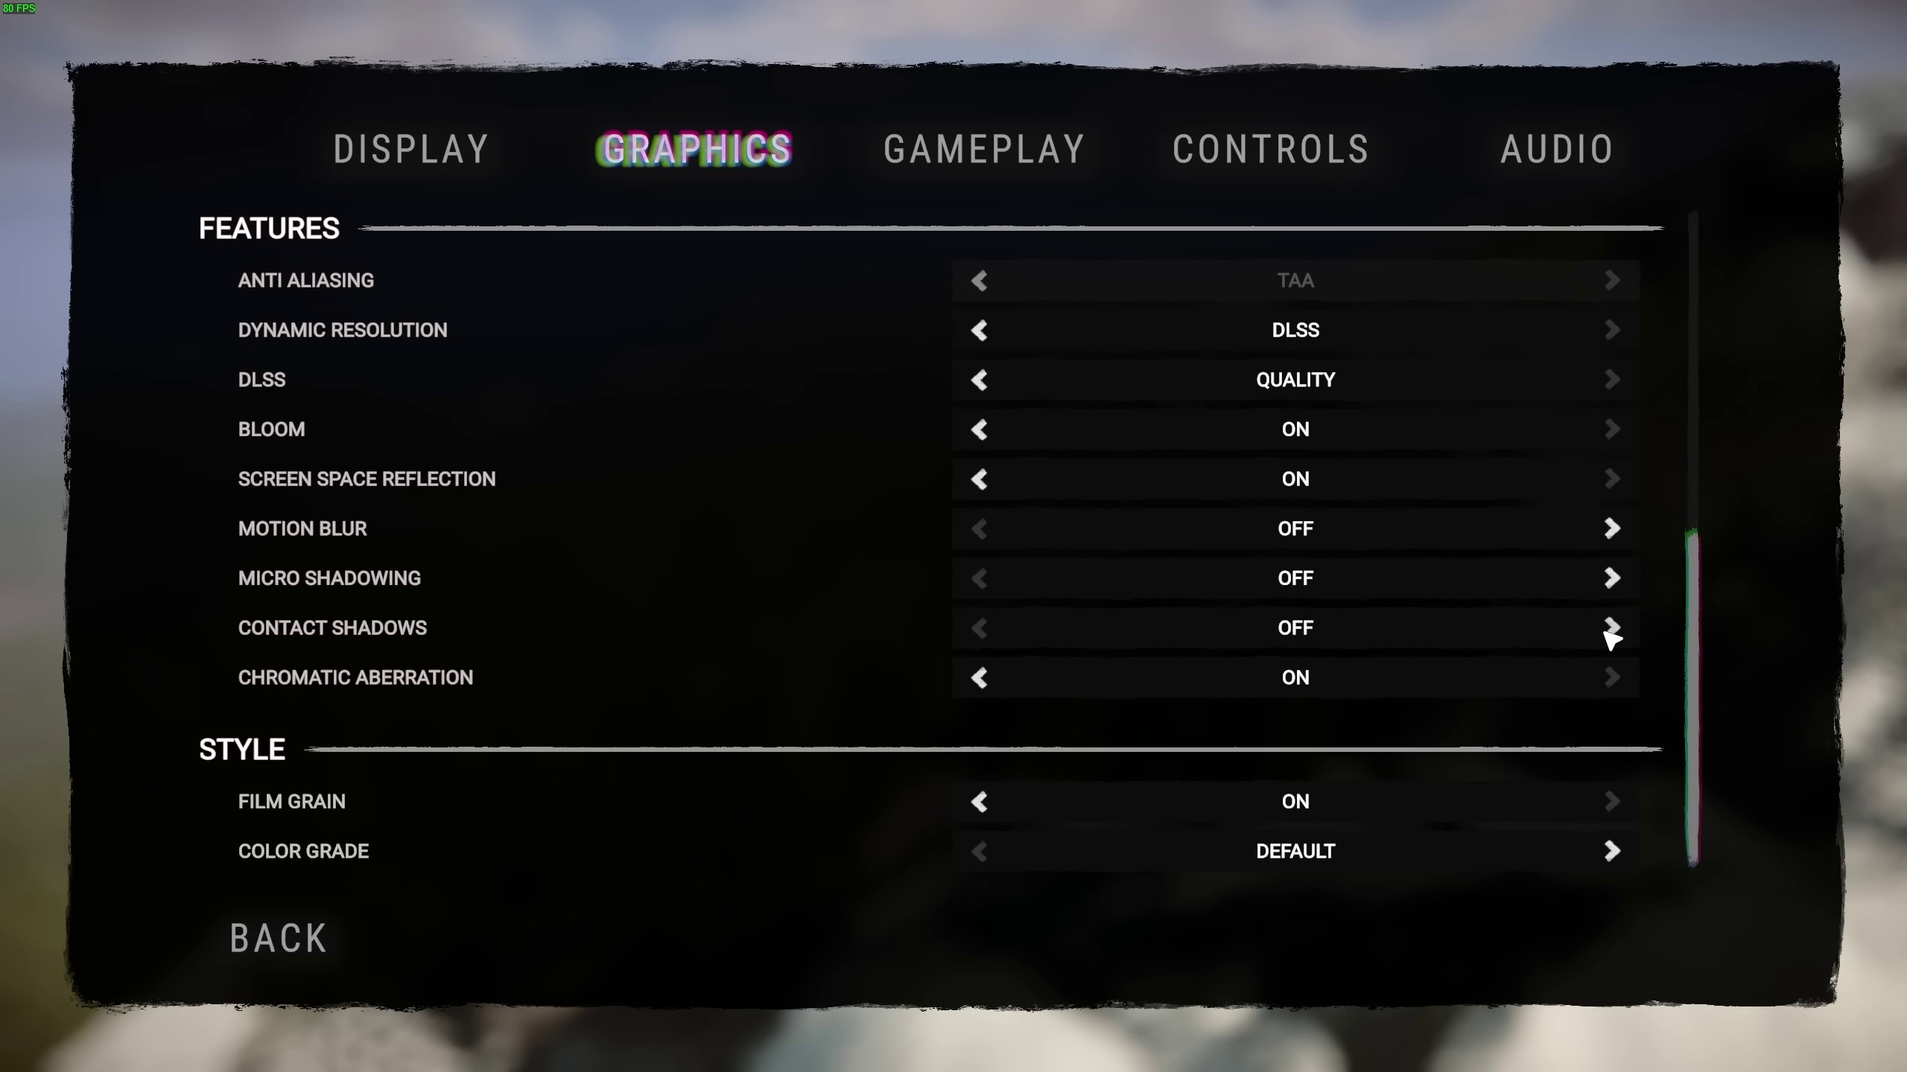
{"action": "left_click", "coordinate": [1703, 944]}
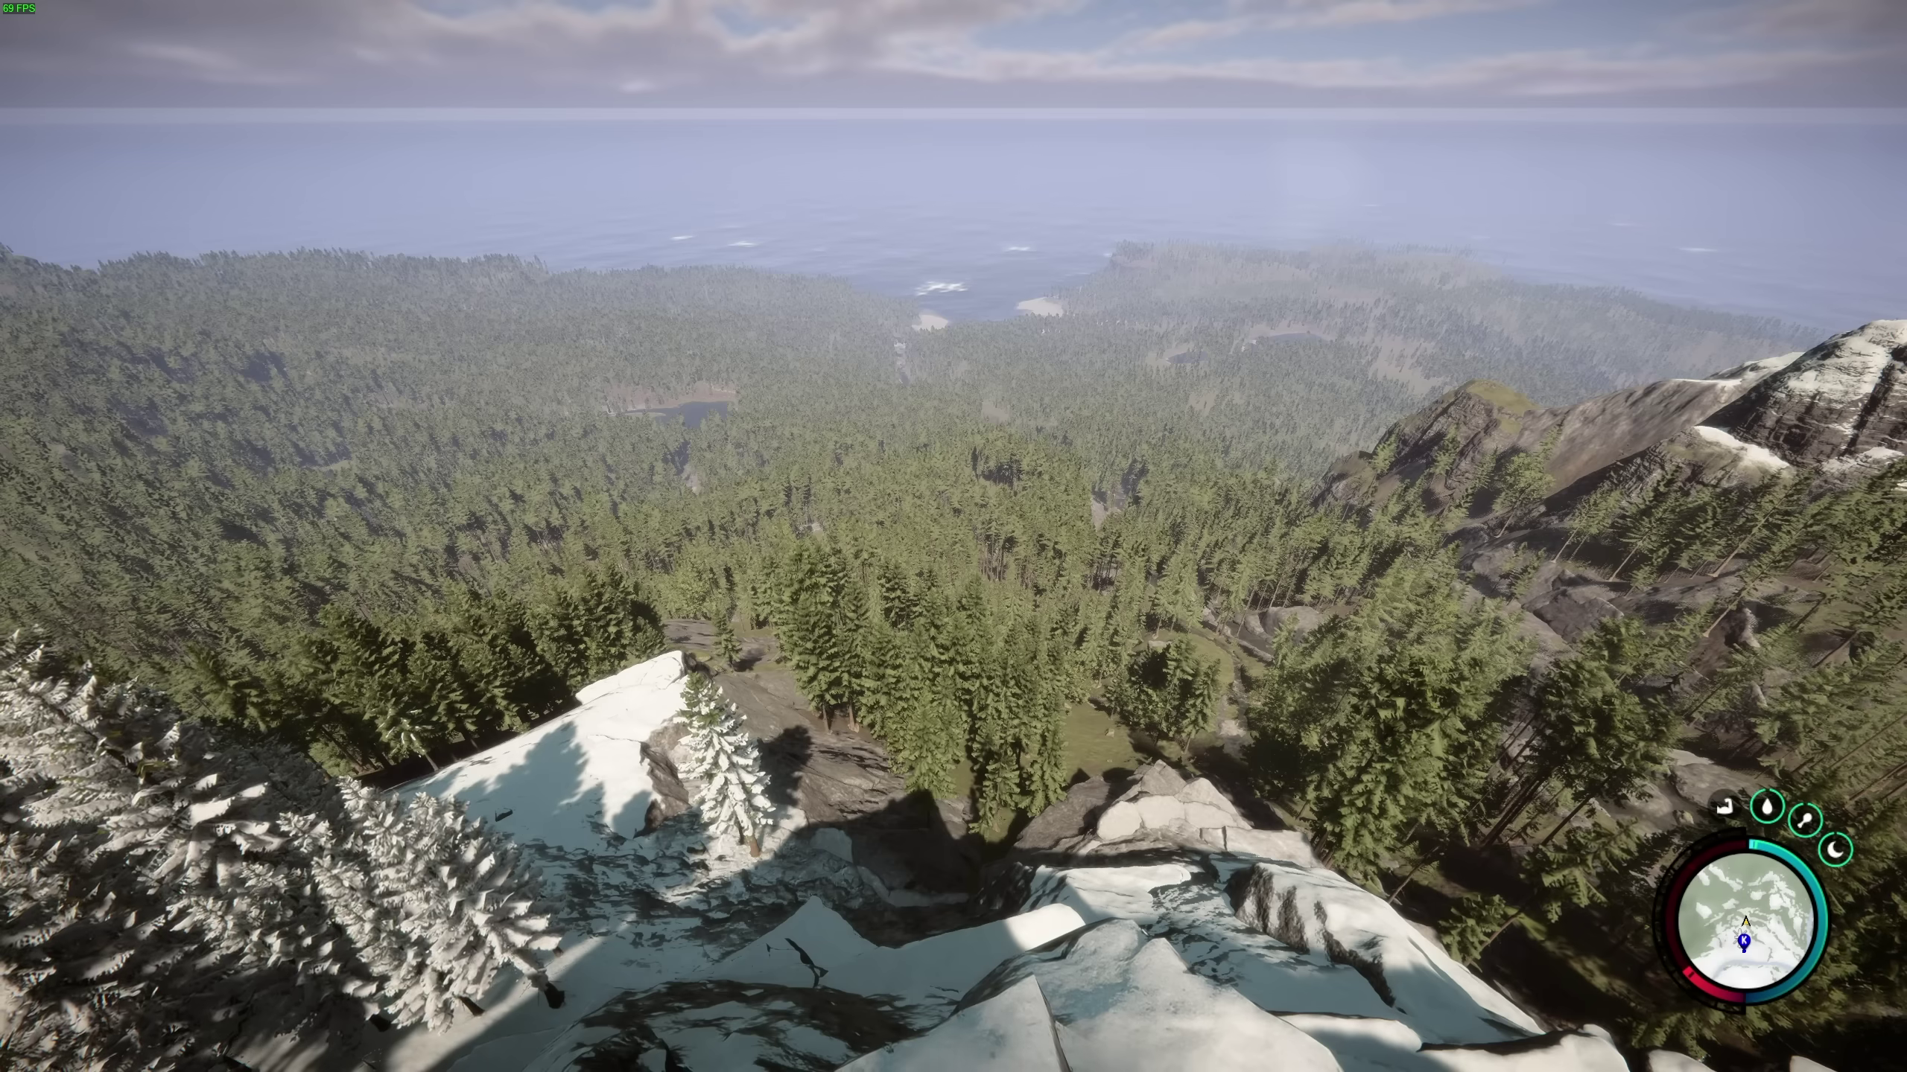
Check the in-game view with contact shadows, then return to the Graphics settings.
{"action": "key", "text": "Escape"}
{"action": "left_click_drag", "start_coordinate": [1703, 317], "coordinate": [1690, 725]}
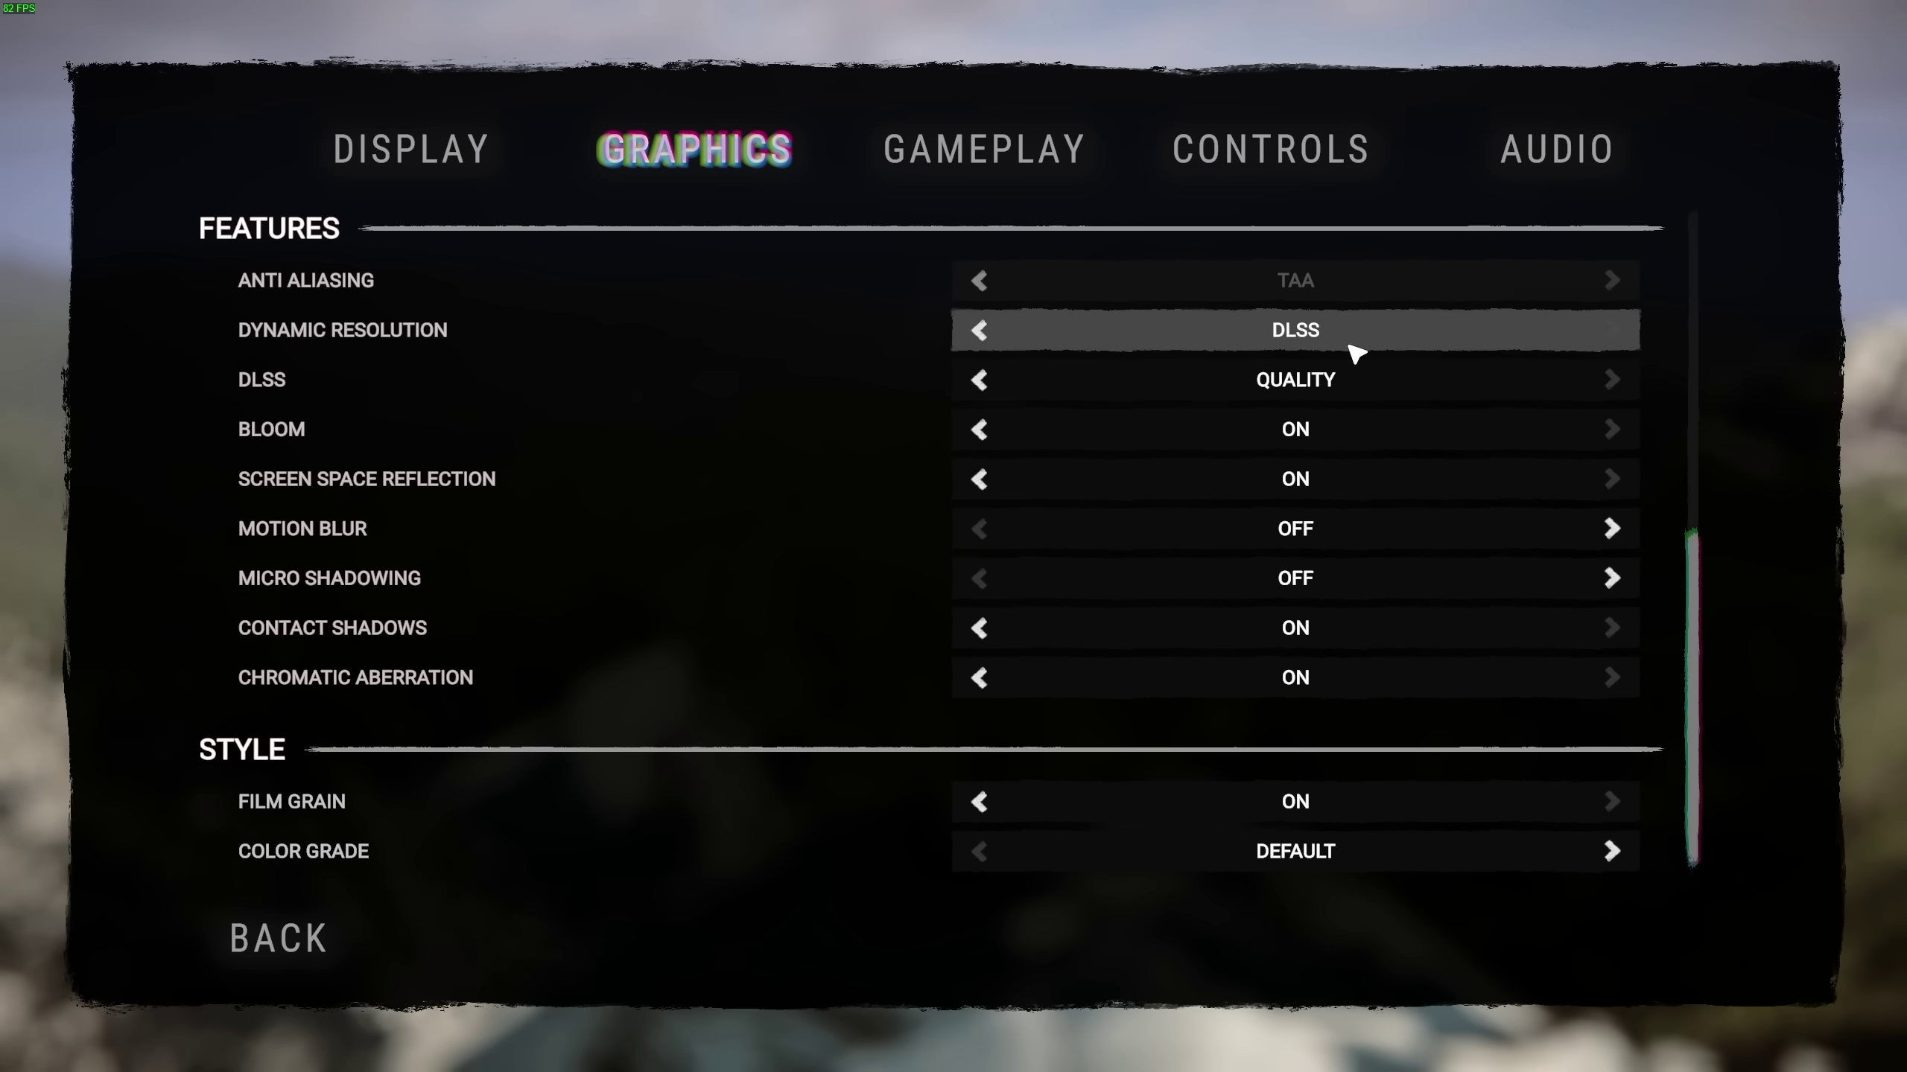
{"action": "key", "text": "Escape"}
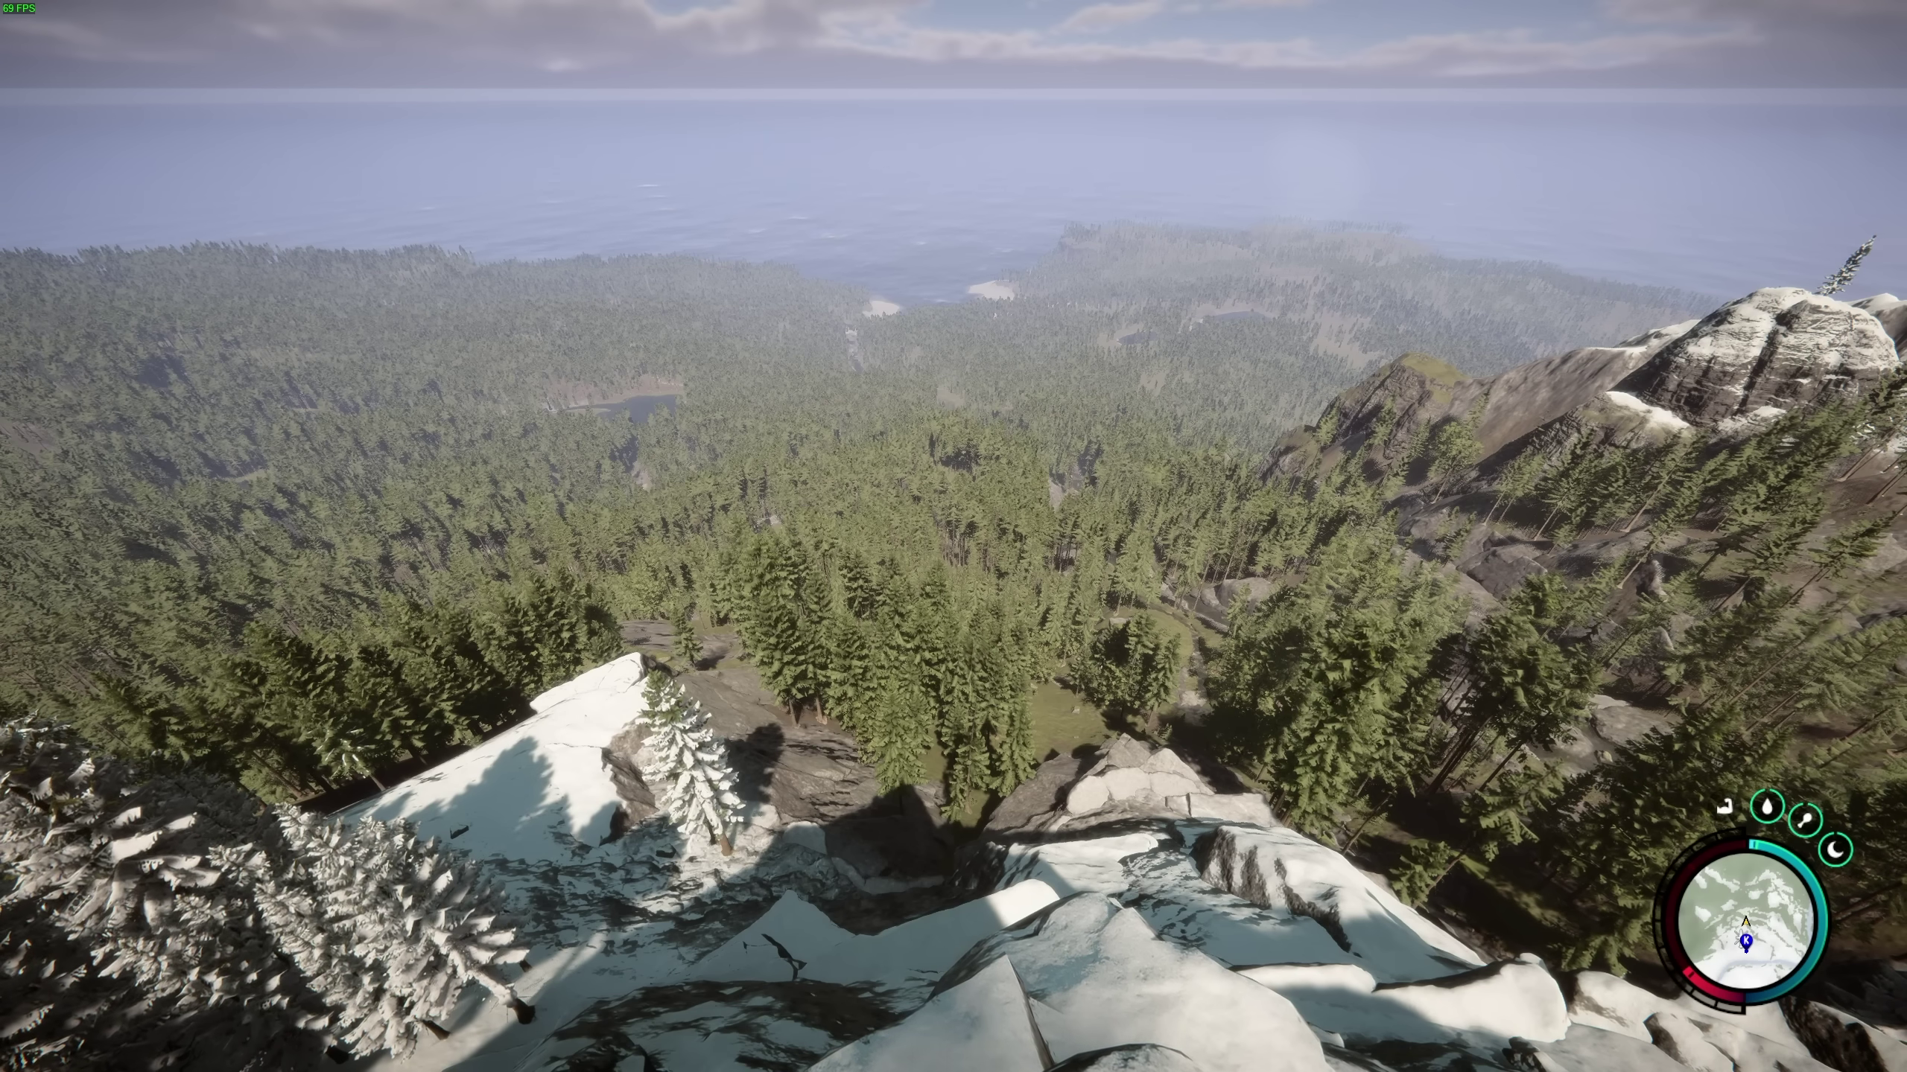
{"action": "key", "text": "Escape"}
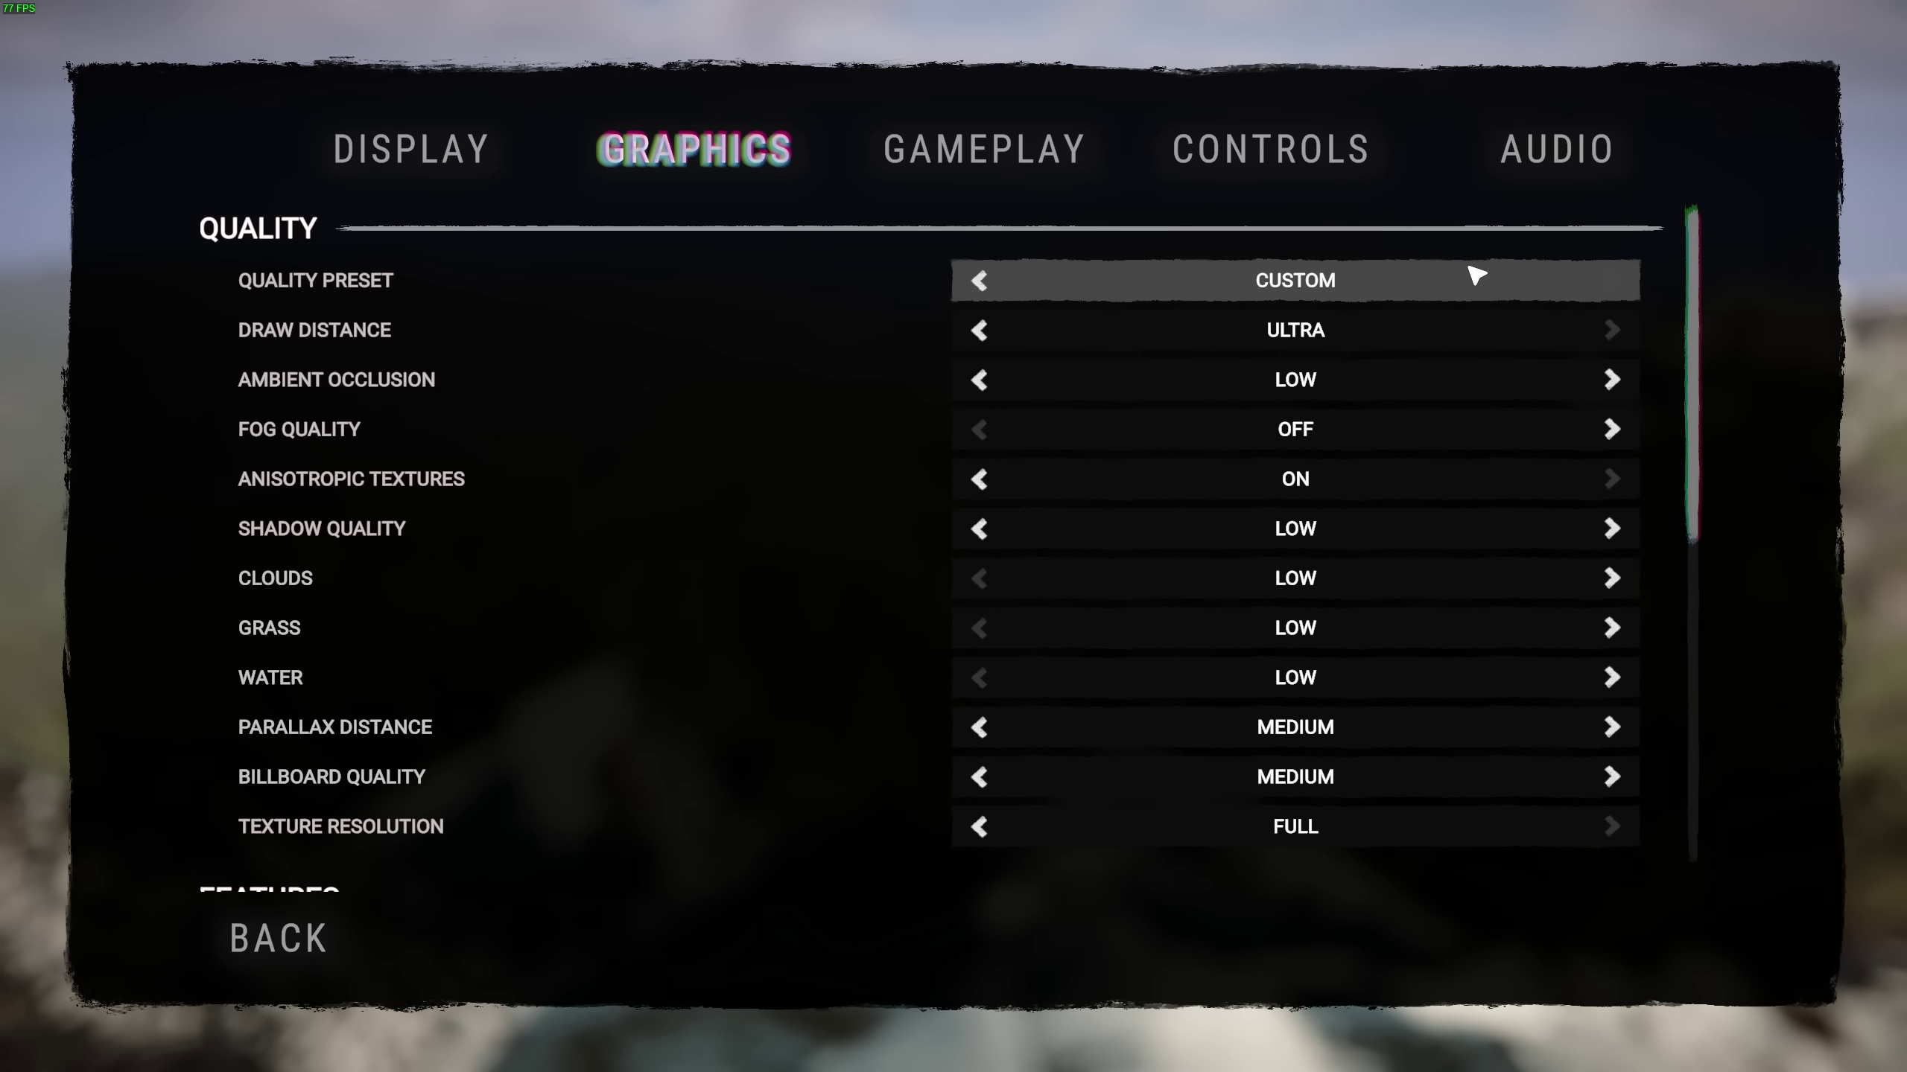
Apply the Ultra quality preset and resume the game to compare.
{"action": "left_click", "coordinate": [979, 281]}
{"action": "left_click", "coordinate": [1681, 947]}
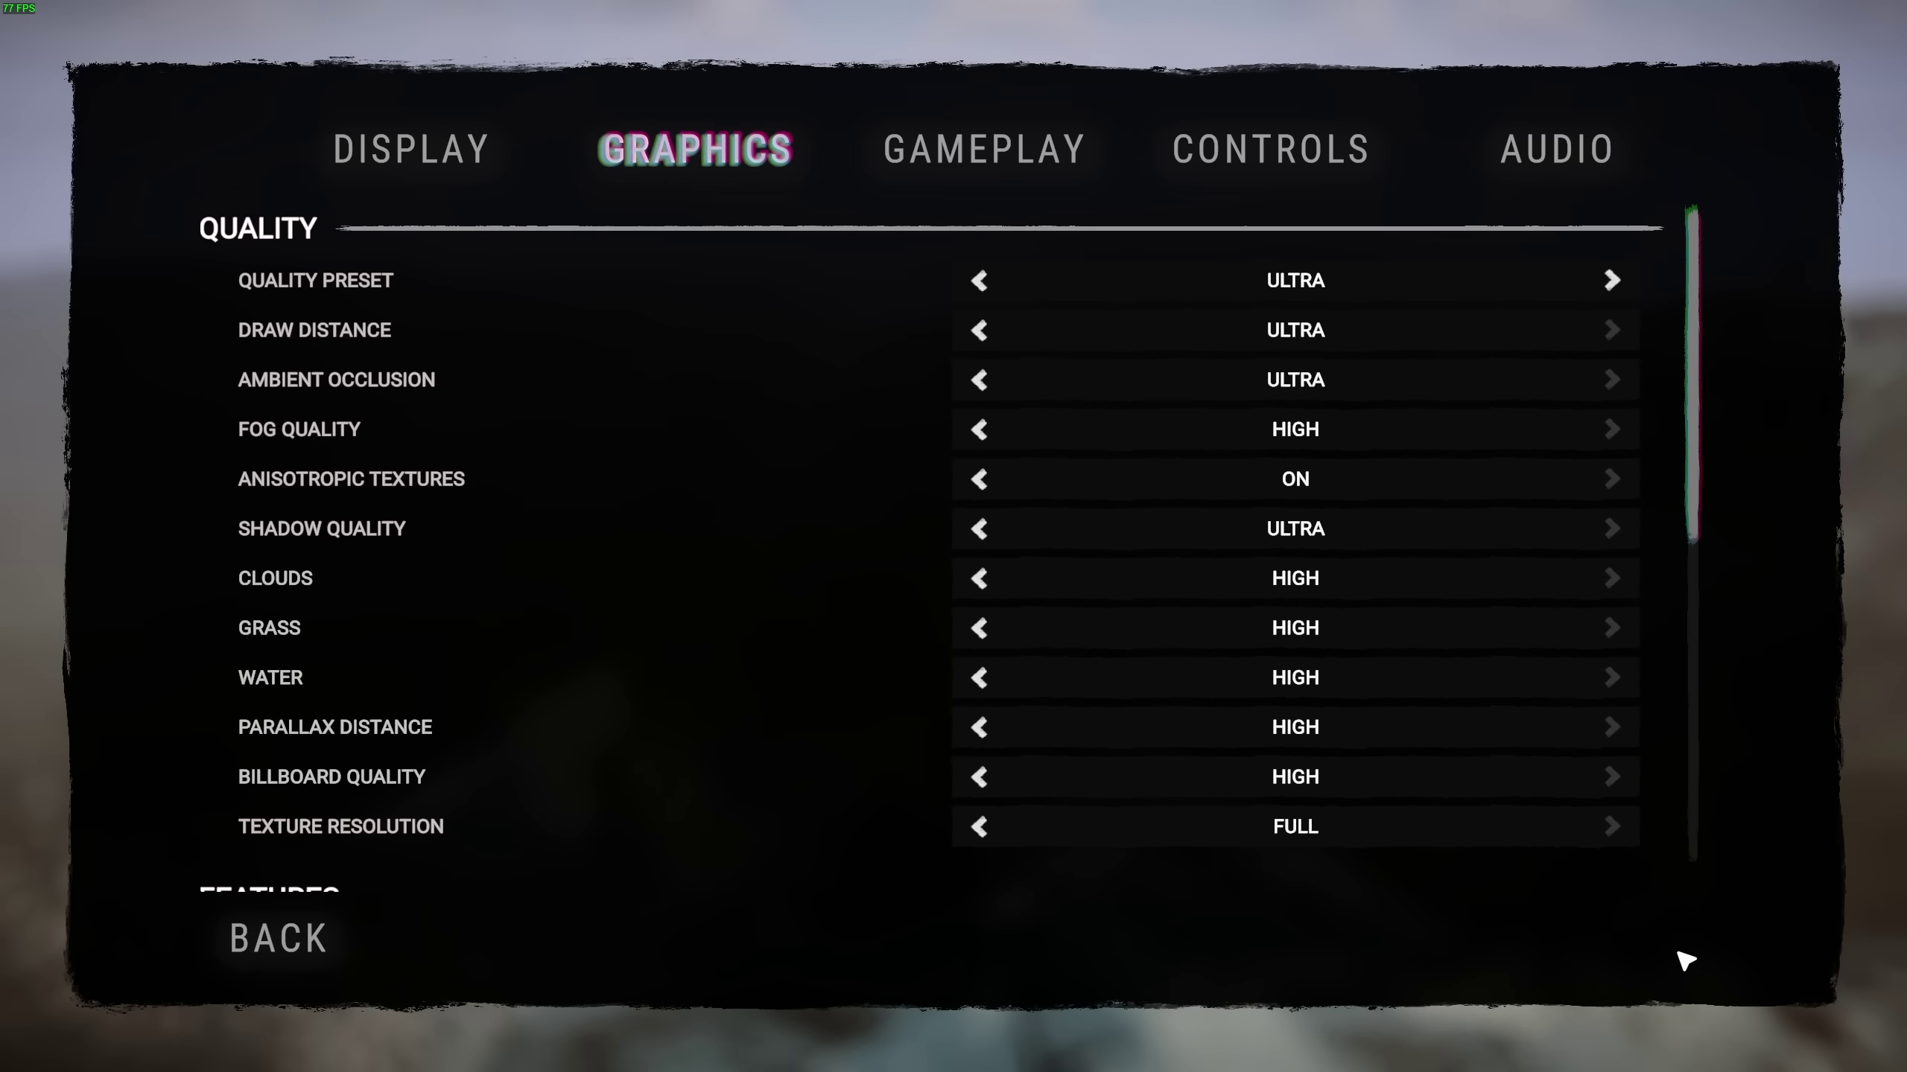
{"action": "key", "text": "Escape"}
{"action": "key", "text": "Escape"}
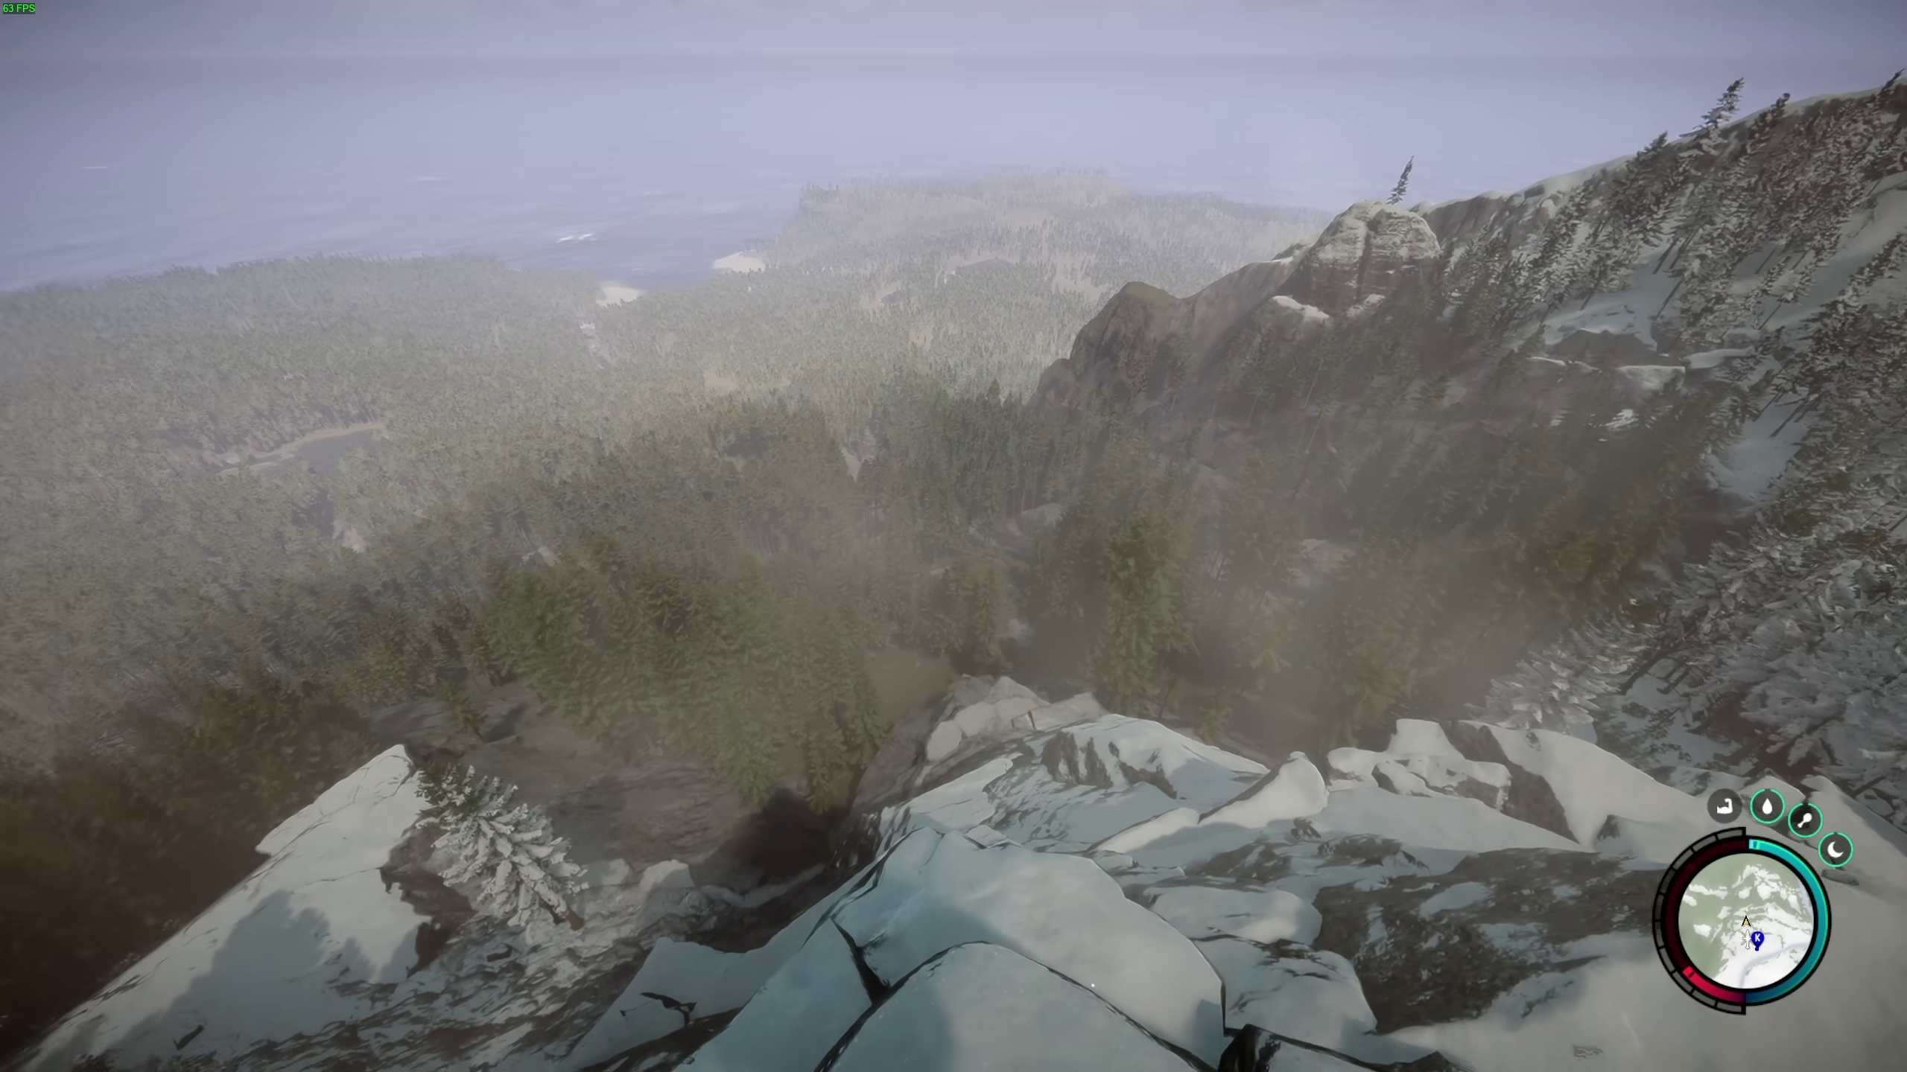
Lower Fog Quality from High to Off in the Graphics options and apply.
{"action": "key", "text": "Escape"}
{"action": "left_click", "coordinate": [486, 1019]}
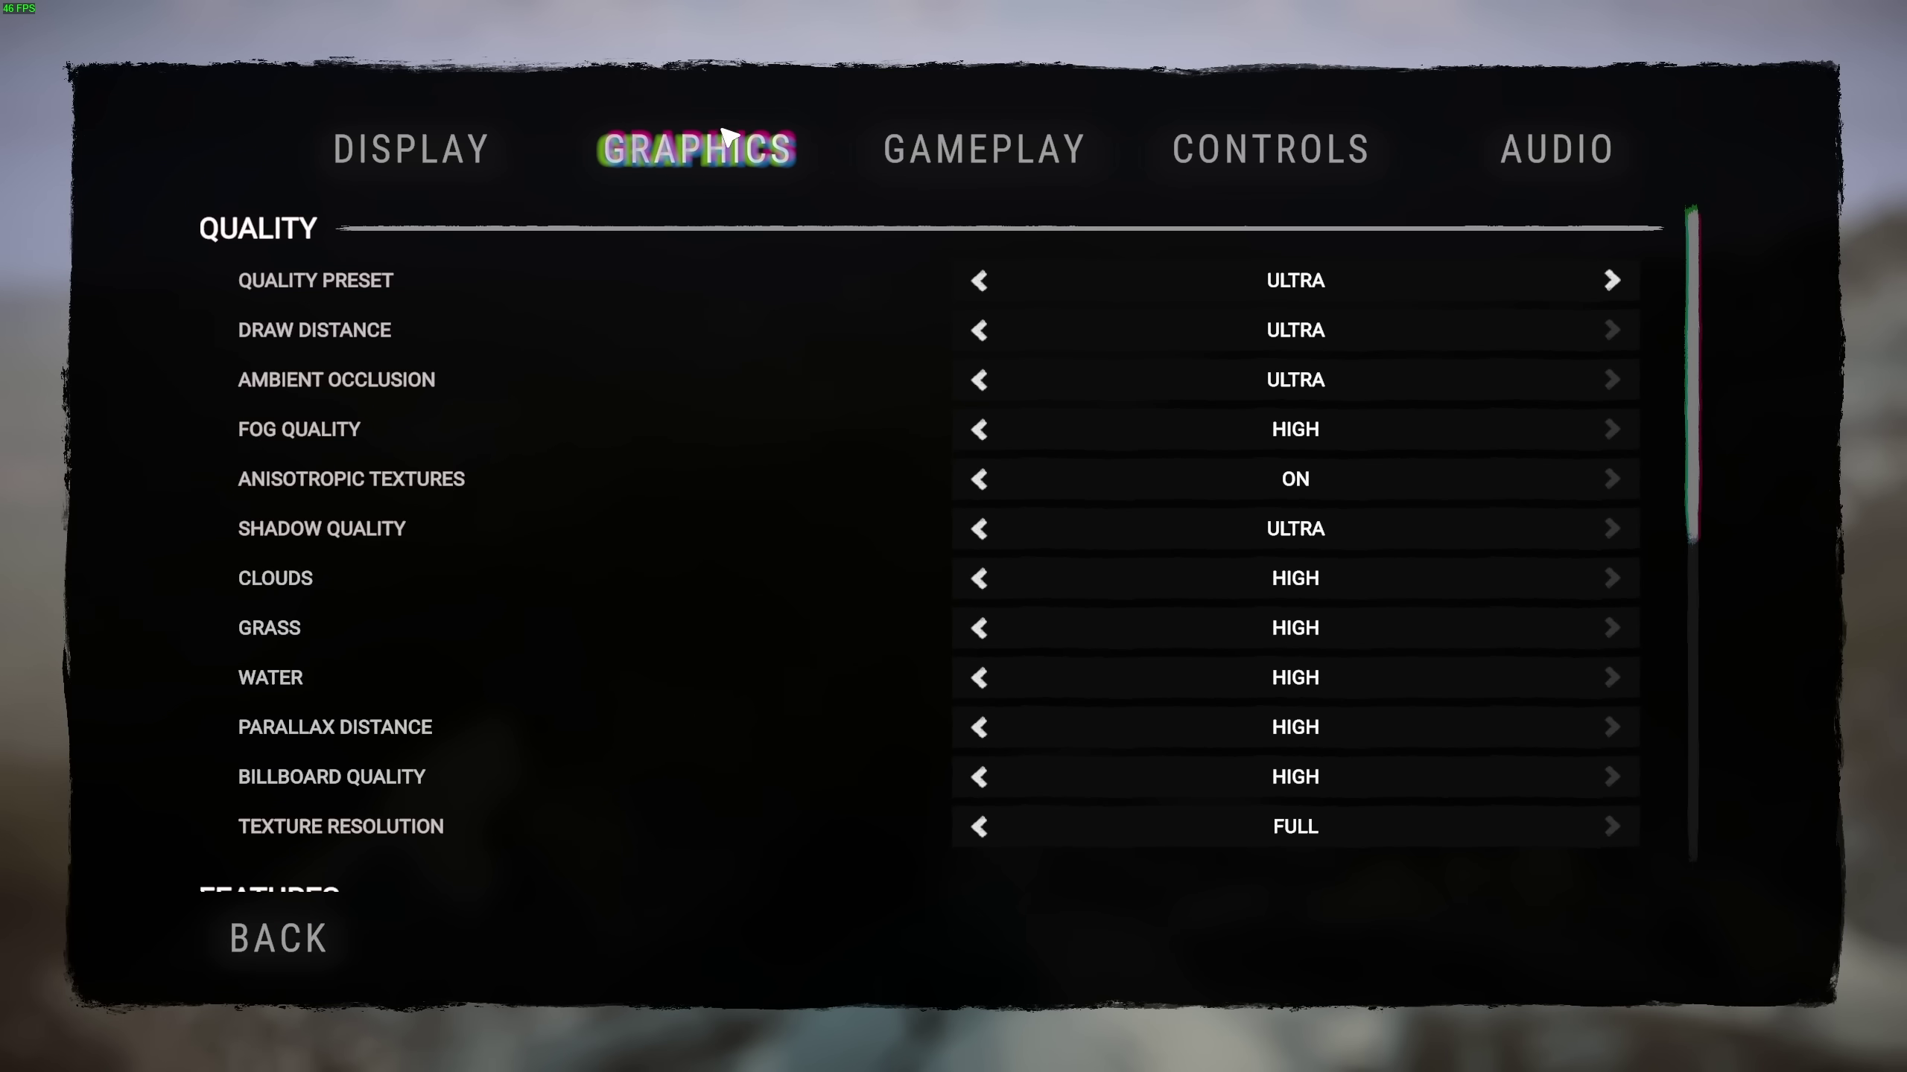
{"action": "scroll", "coordinate": [1084, 666], "scroll_direction": "down", "scroll_amount": 1}
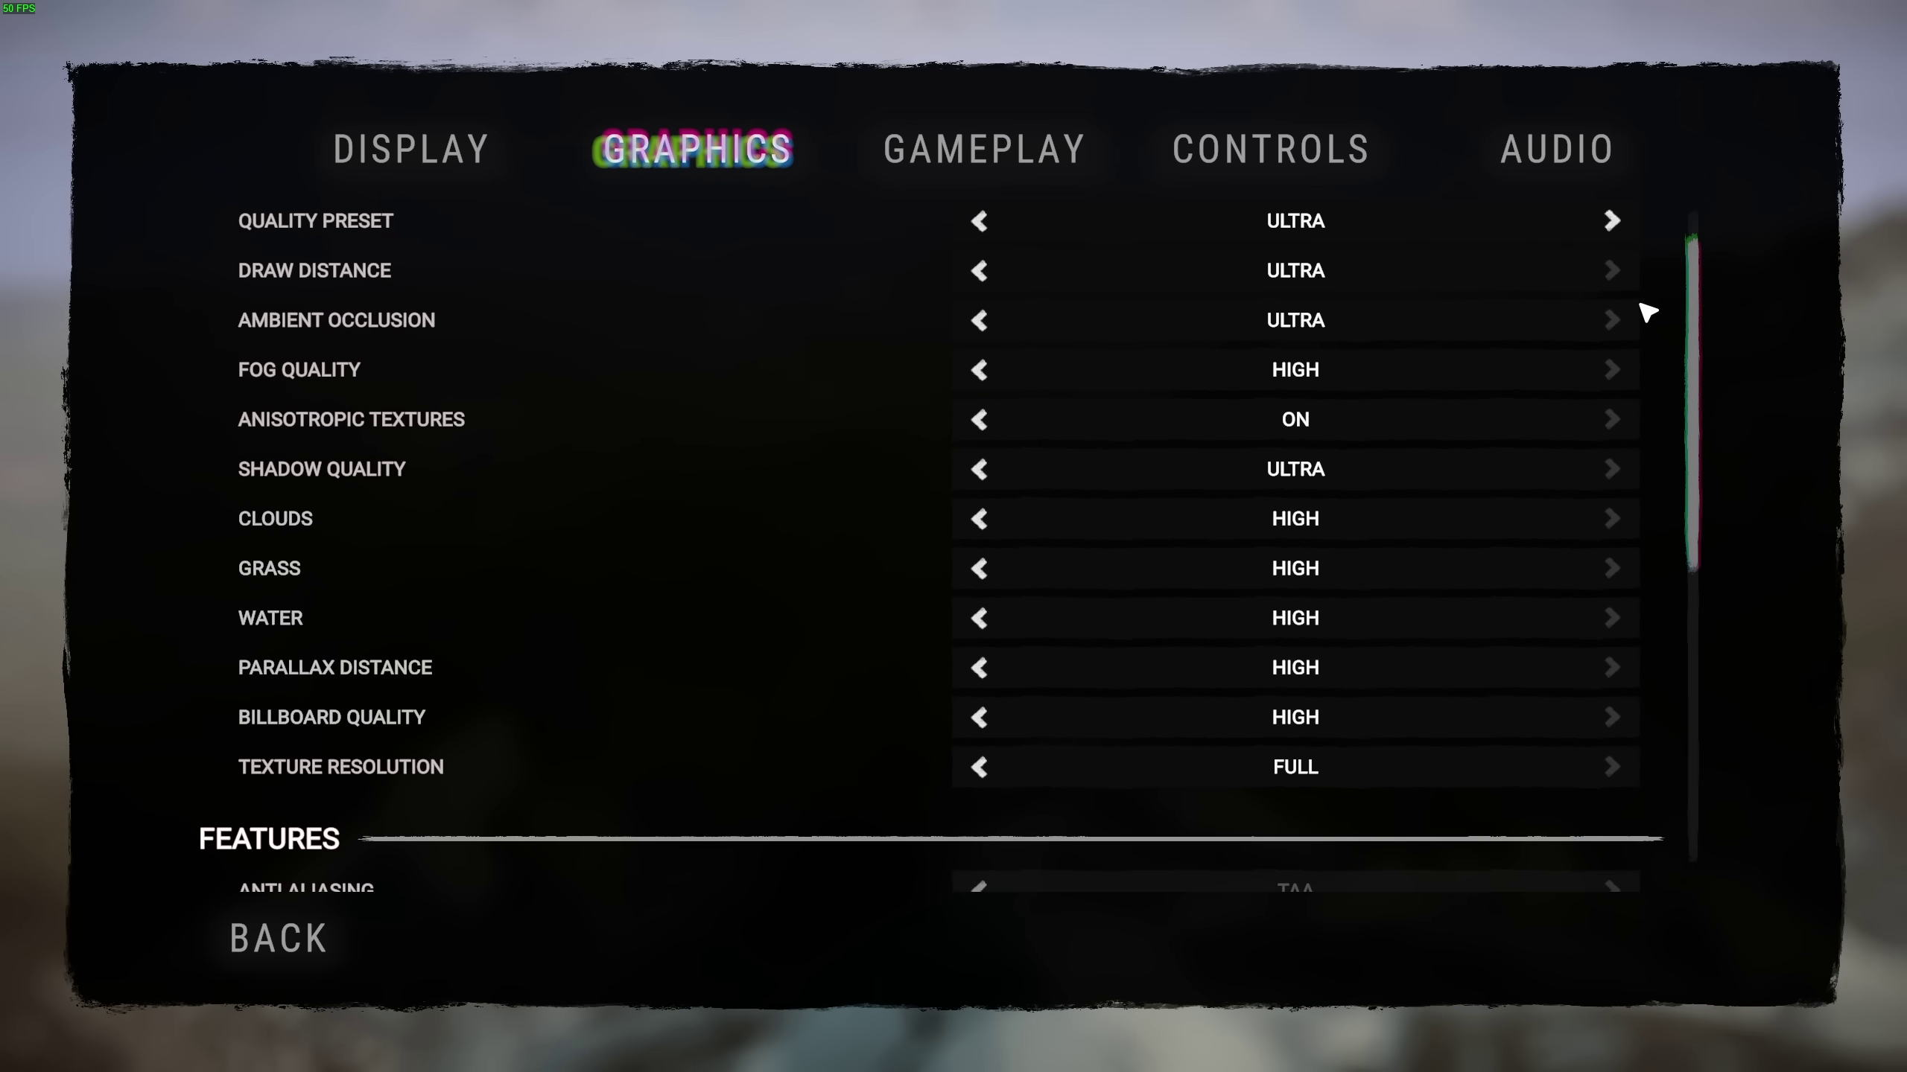
{"action": "scroll", "coordinate": [1702, 405], "scroll_direction": "down", "scroll_amount": 9}
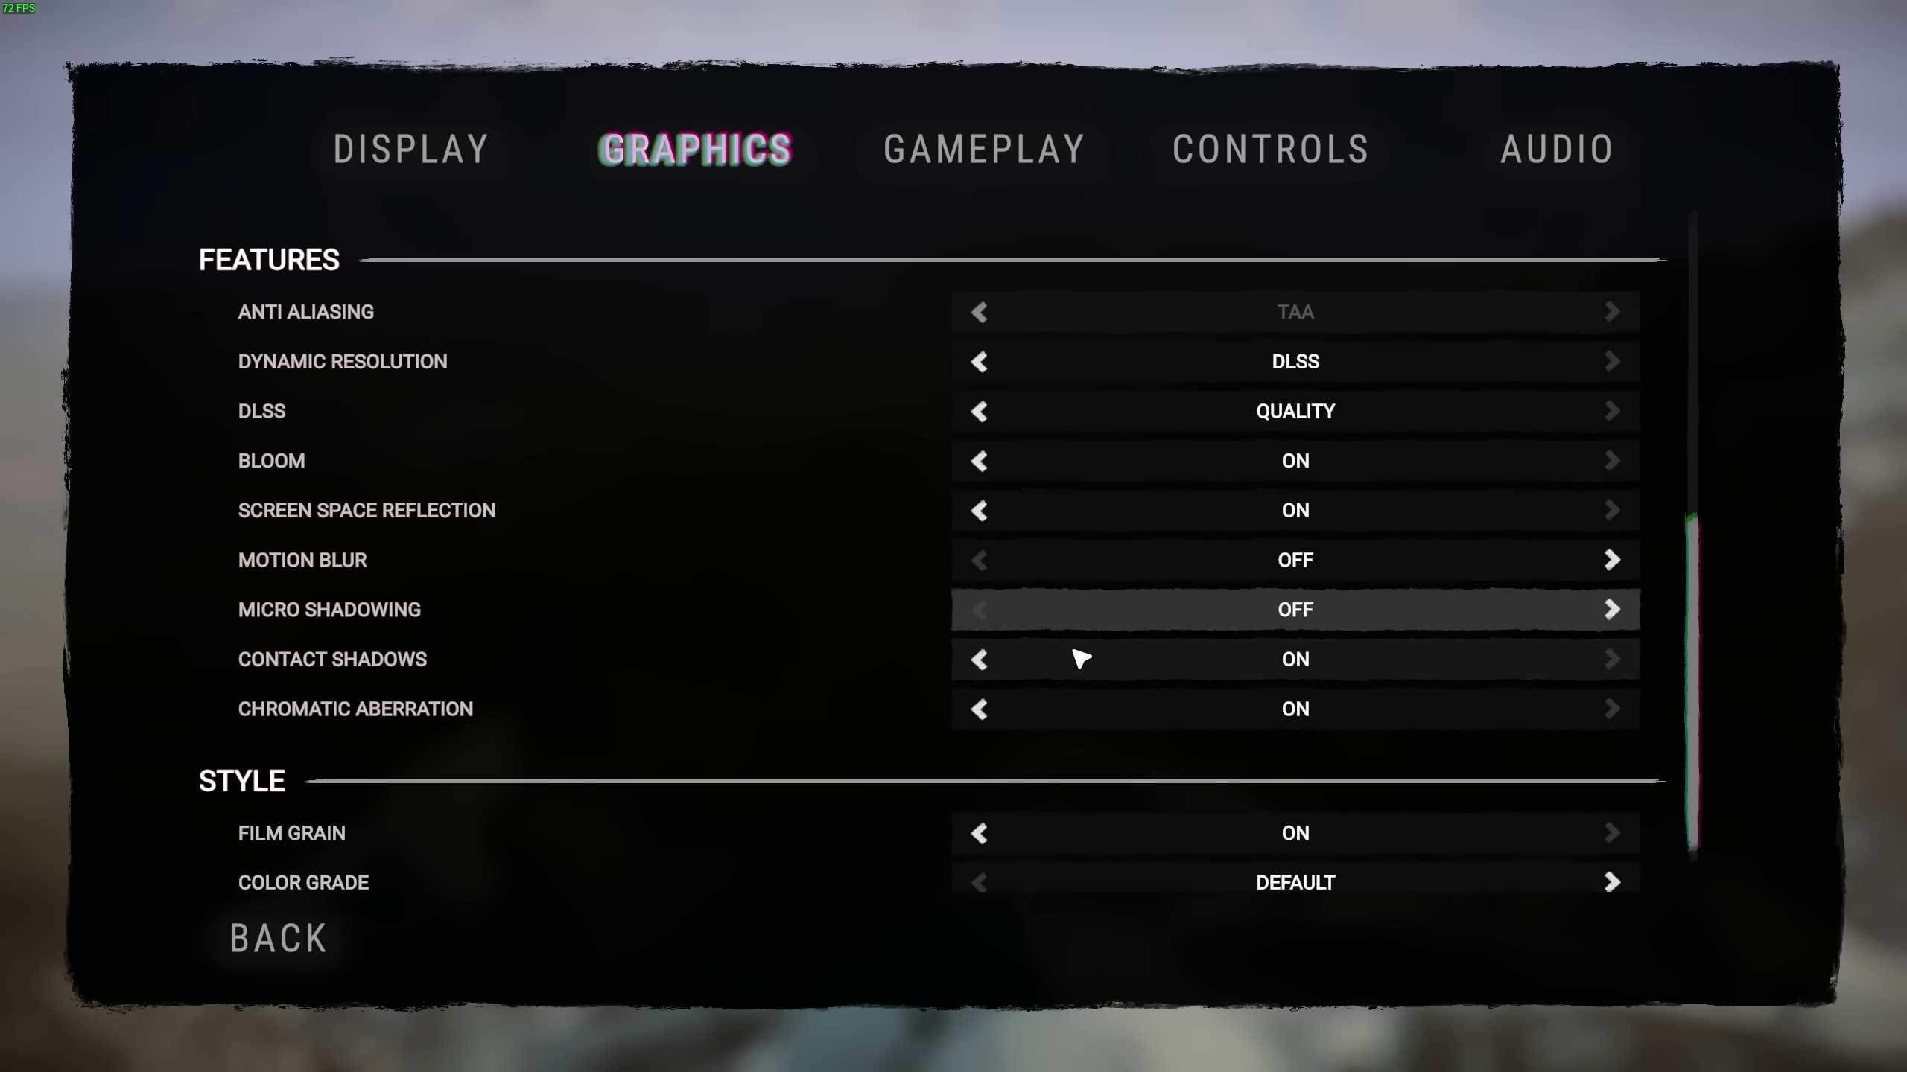
{"action": "scroll", "coordinate": [1019, 647], "scroll_direction": "up", "scroll_amount": 10}
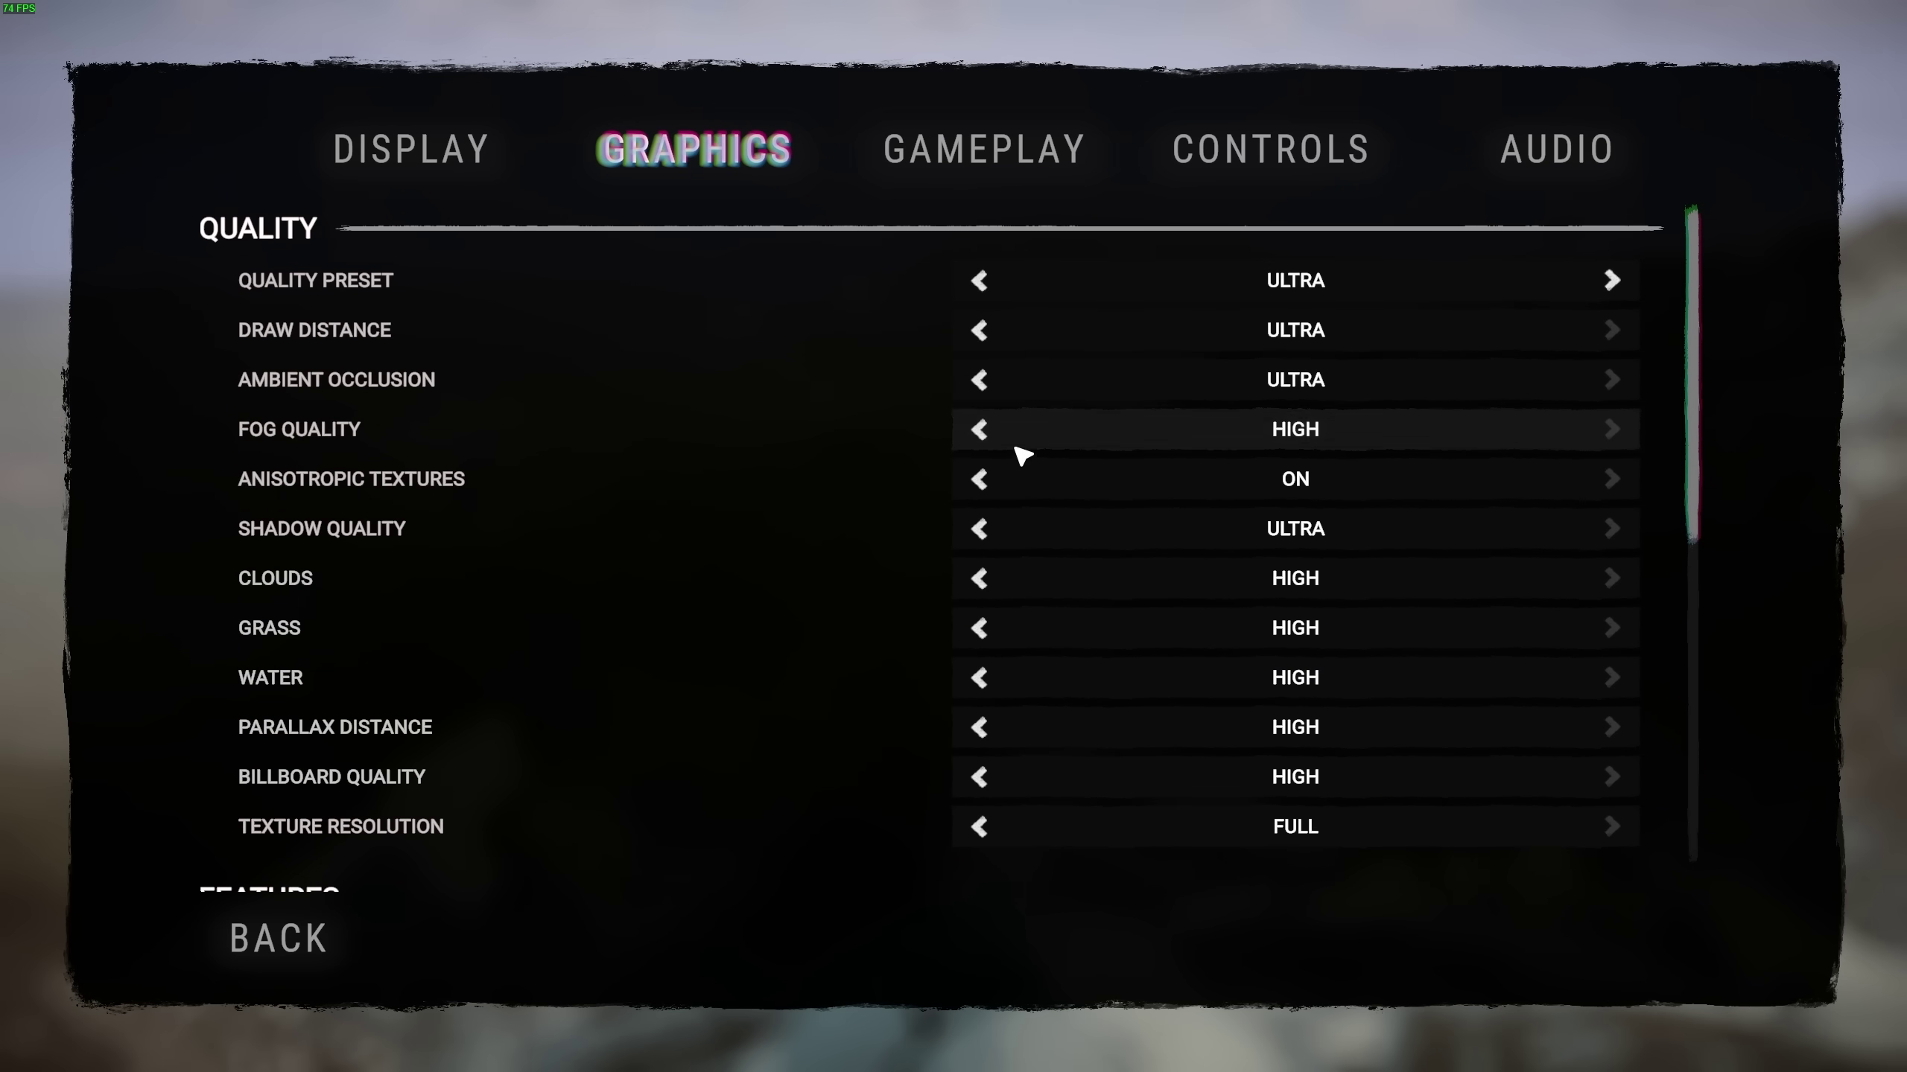
{"action": "left_click", "coordinate": [980, 430]}
{"action": "left_click", "coordinate": [980, 430]}
{"action": "left_click", "coordinate": [1680, 938]}
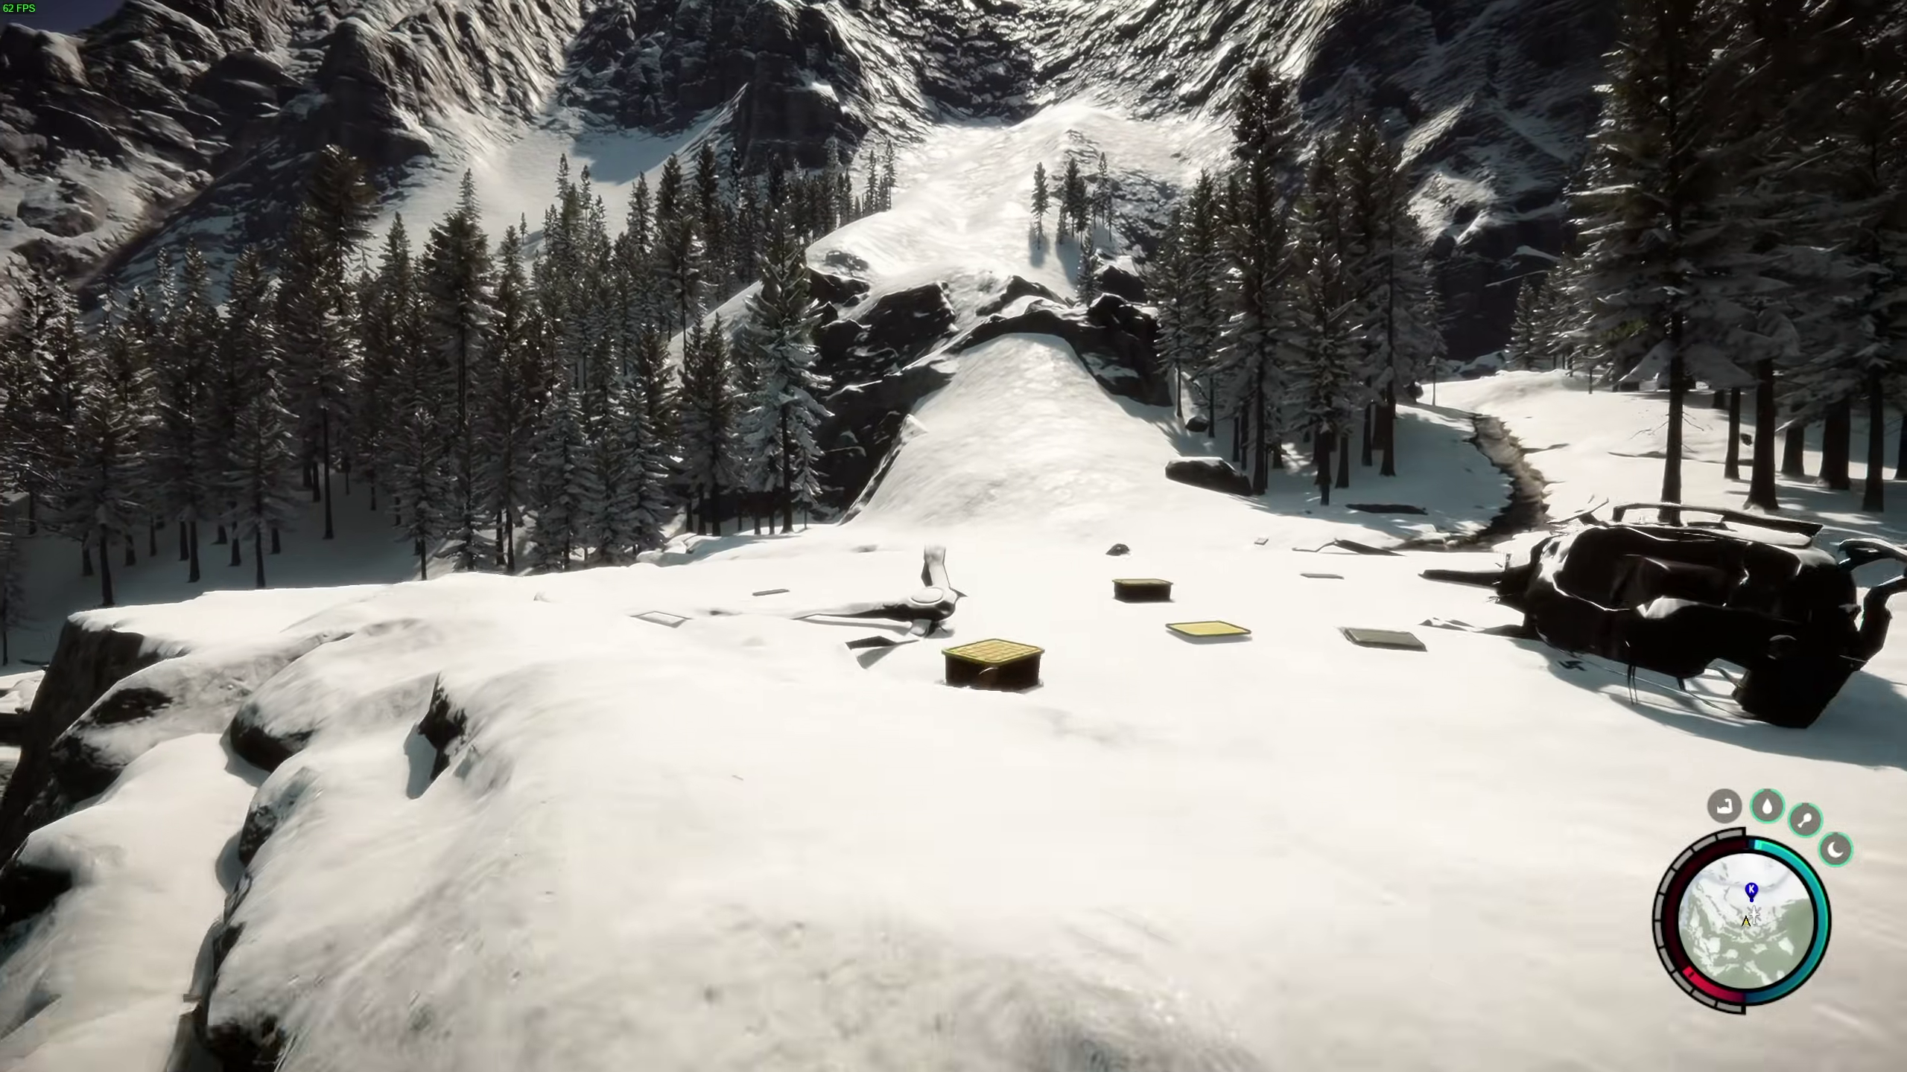
Walk down from the ridge toward the crates and crashed wreckage.
{"action": "key", "text": "w"}
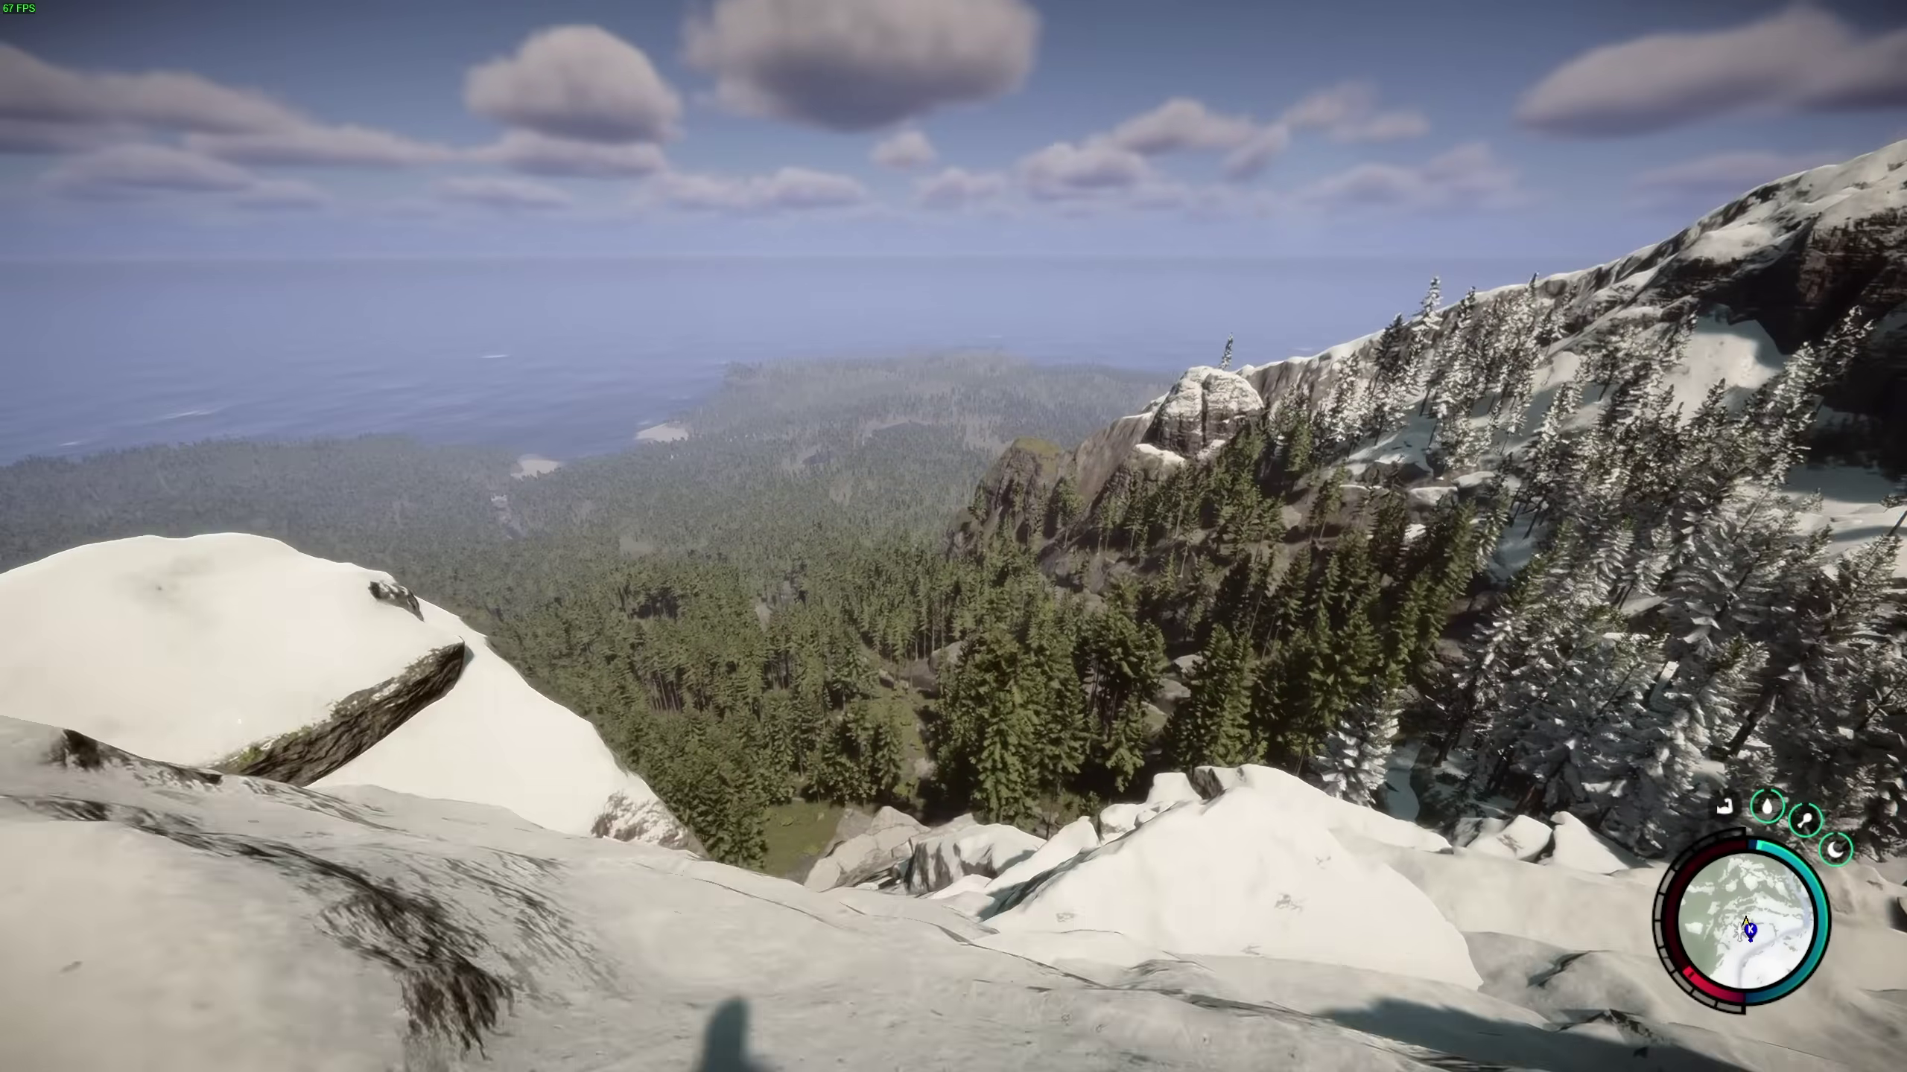